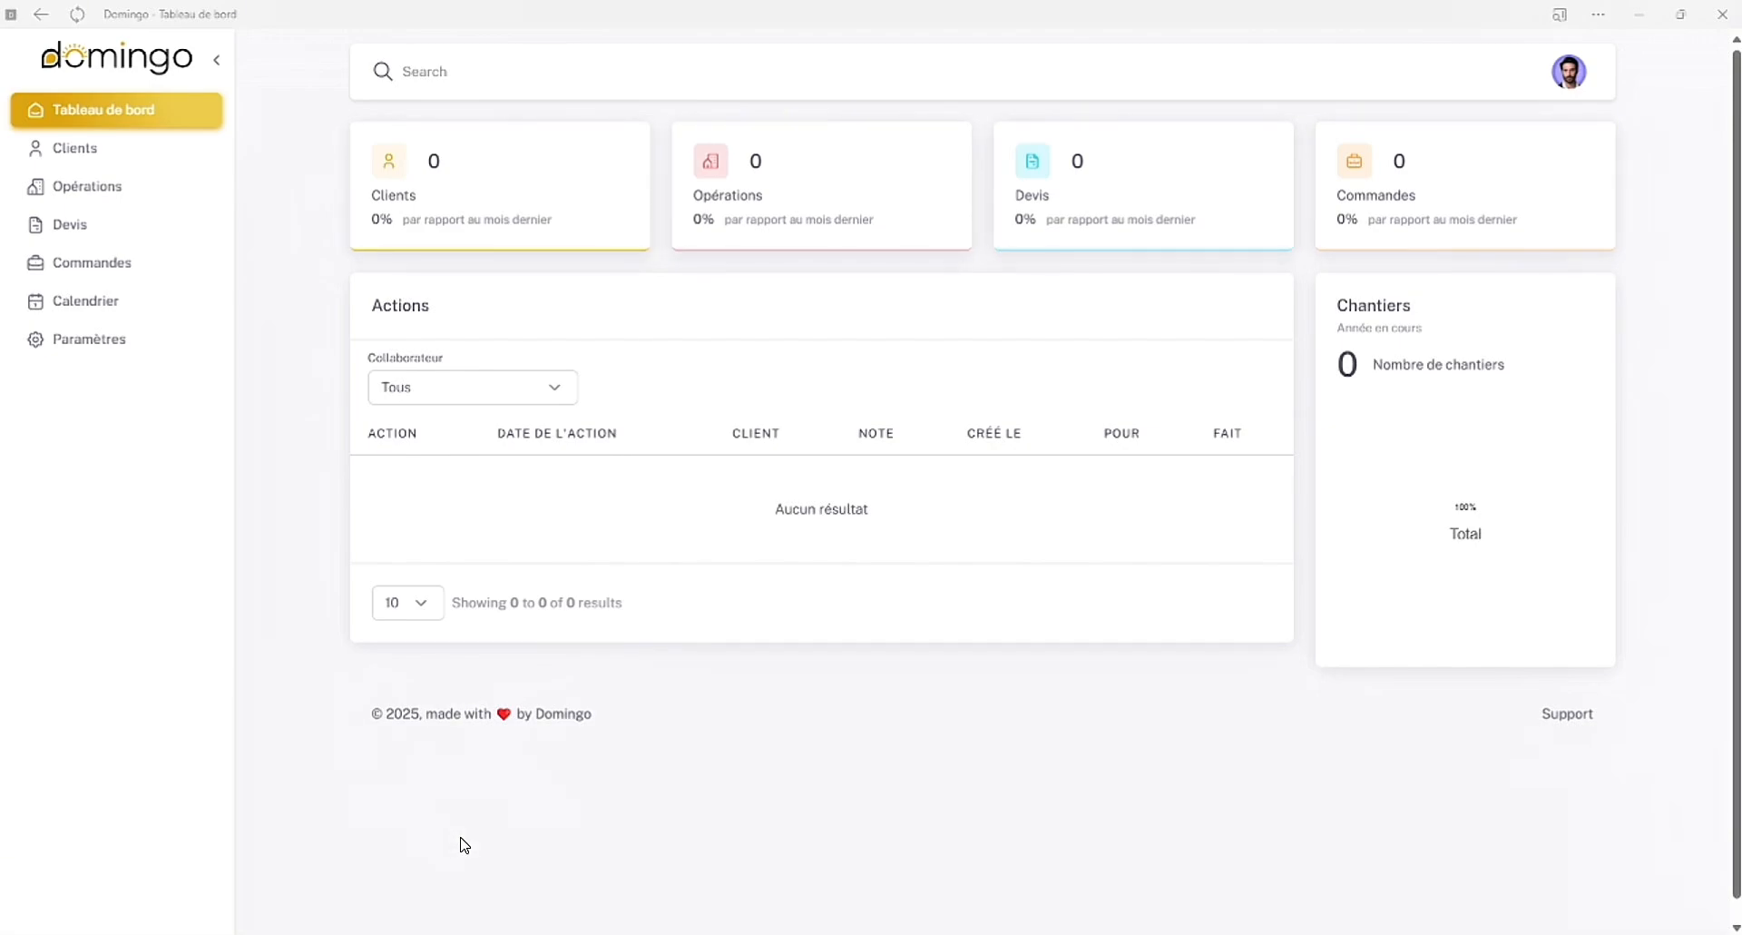
Open the account profile page and review its personal information, password change and account deletion sections
left_click(1571, 78)
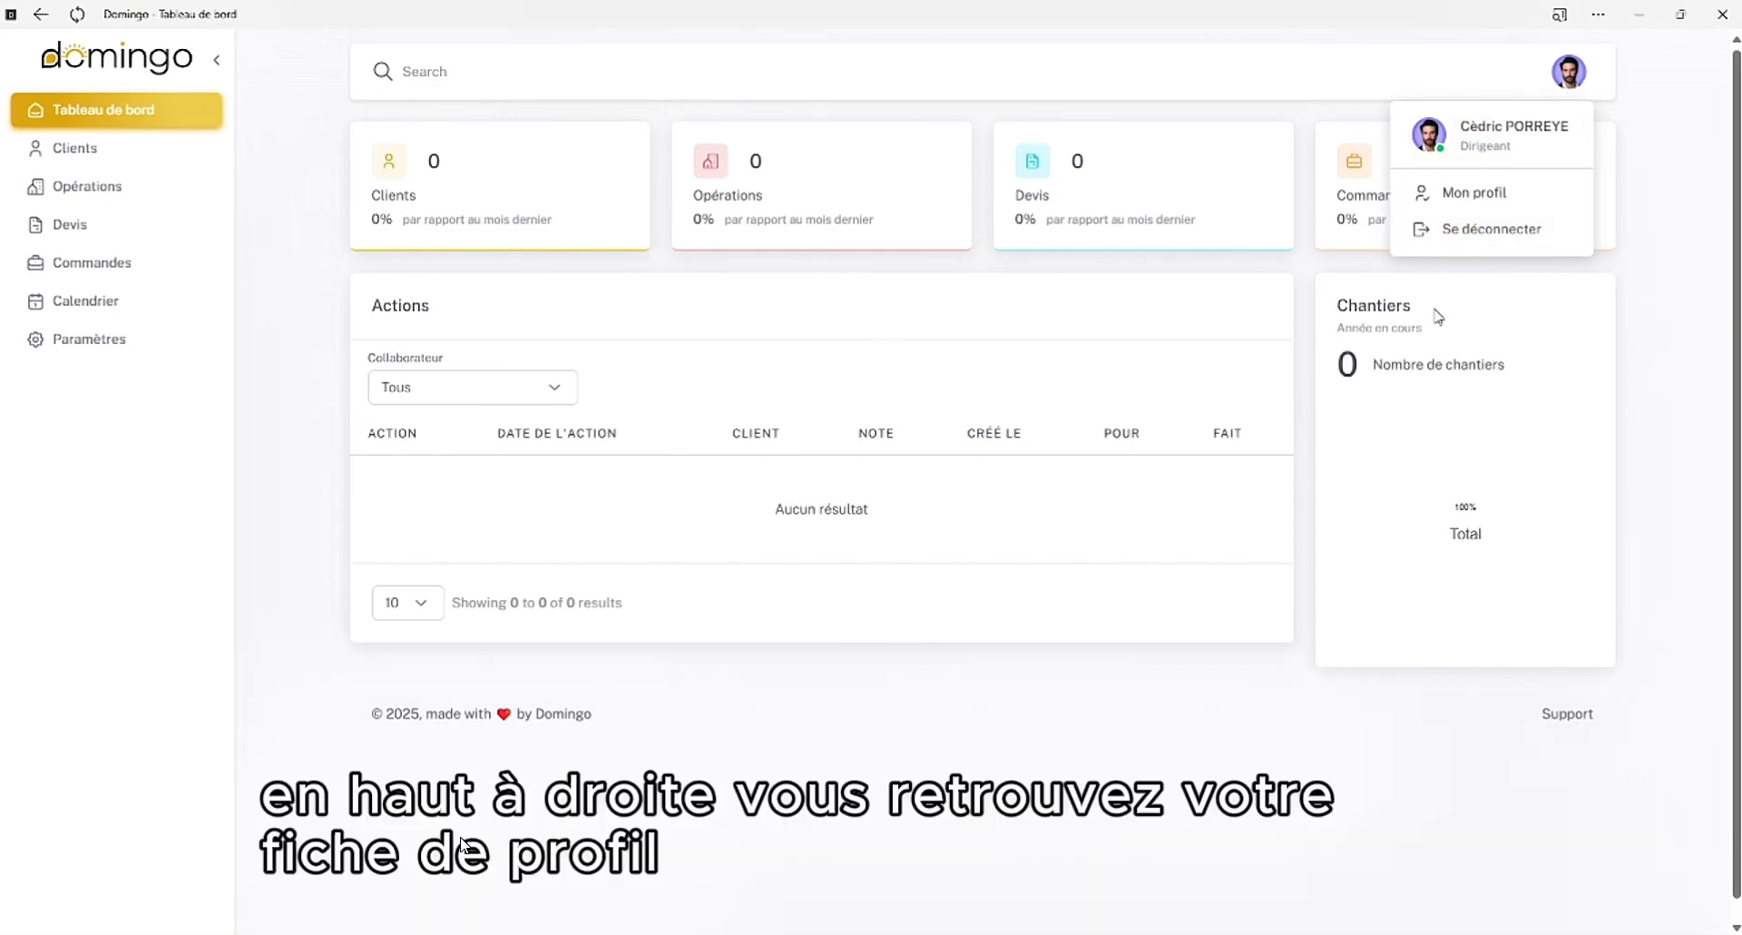
left_click(1488, 195)
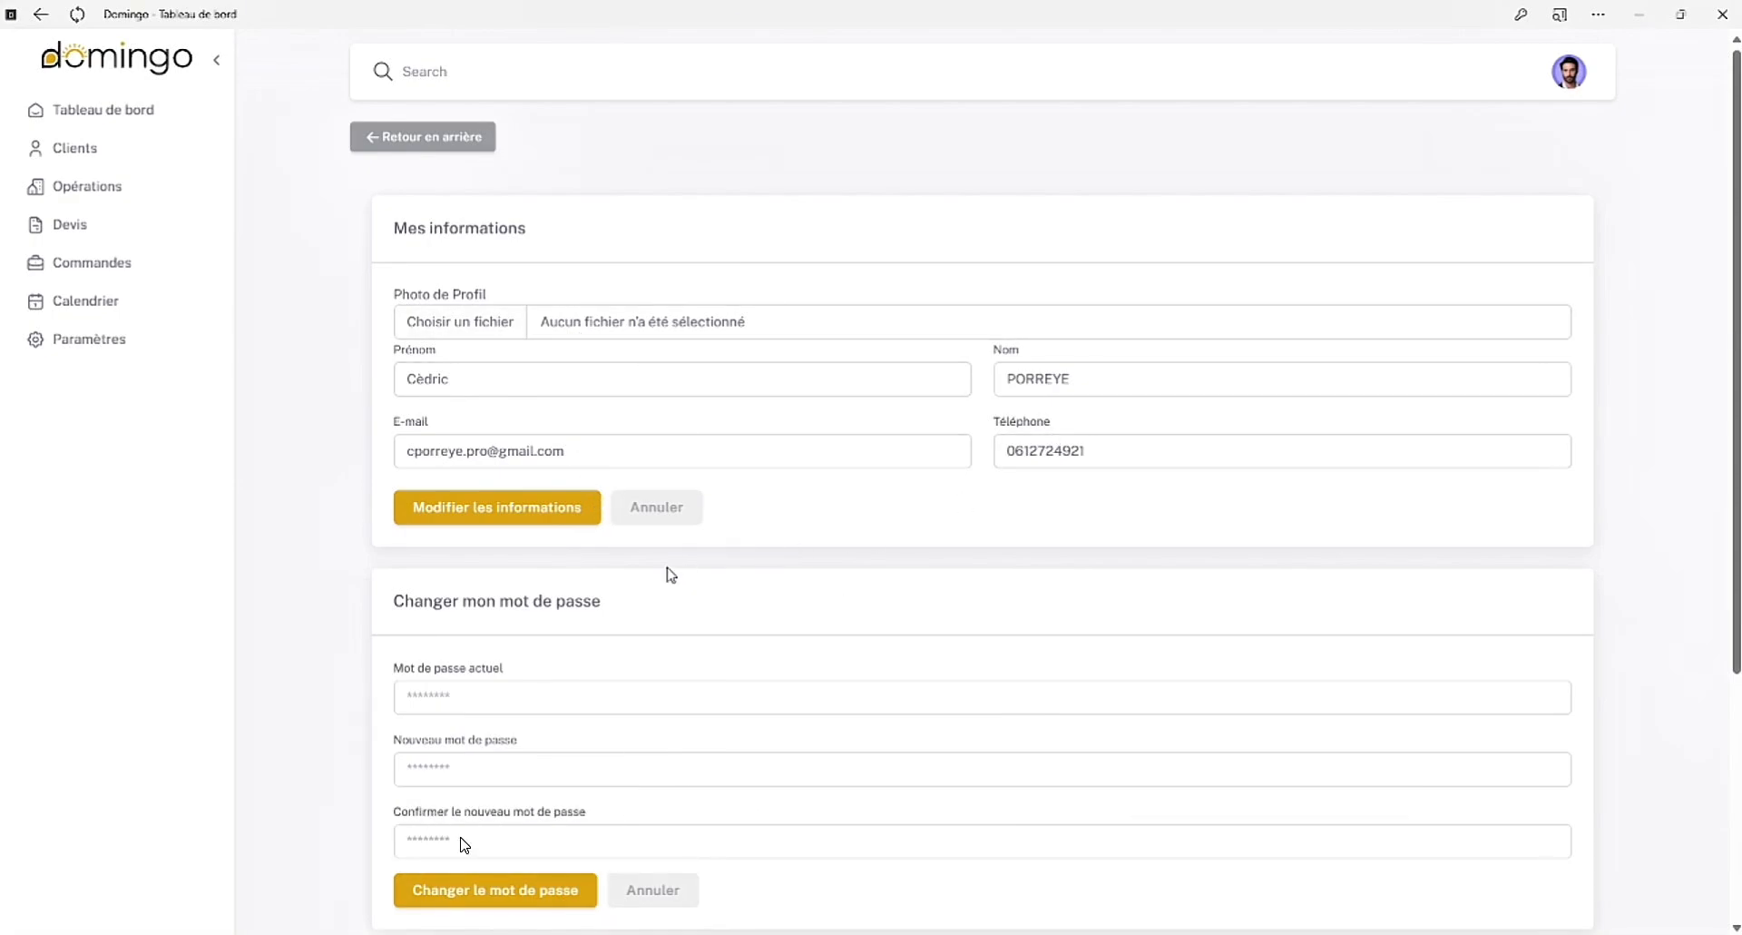
scroll(667, 571, "down", 2)
scroll(671, 574, "down", 1)
scroll(669, 574, "down", 1)
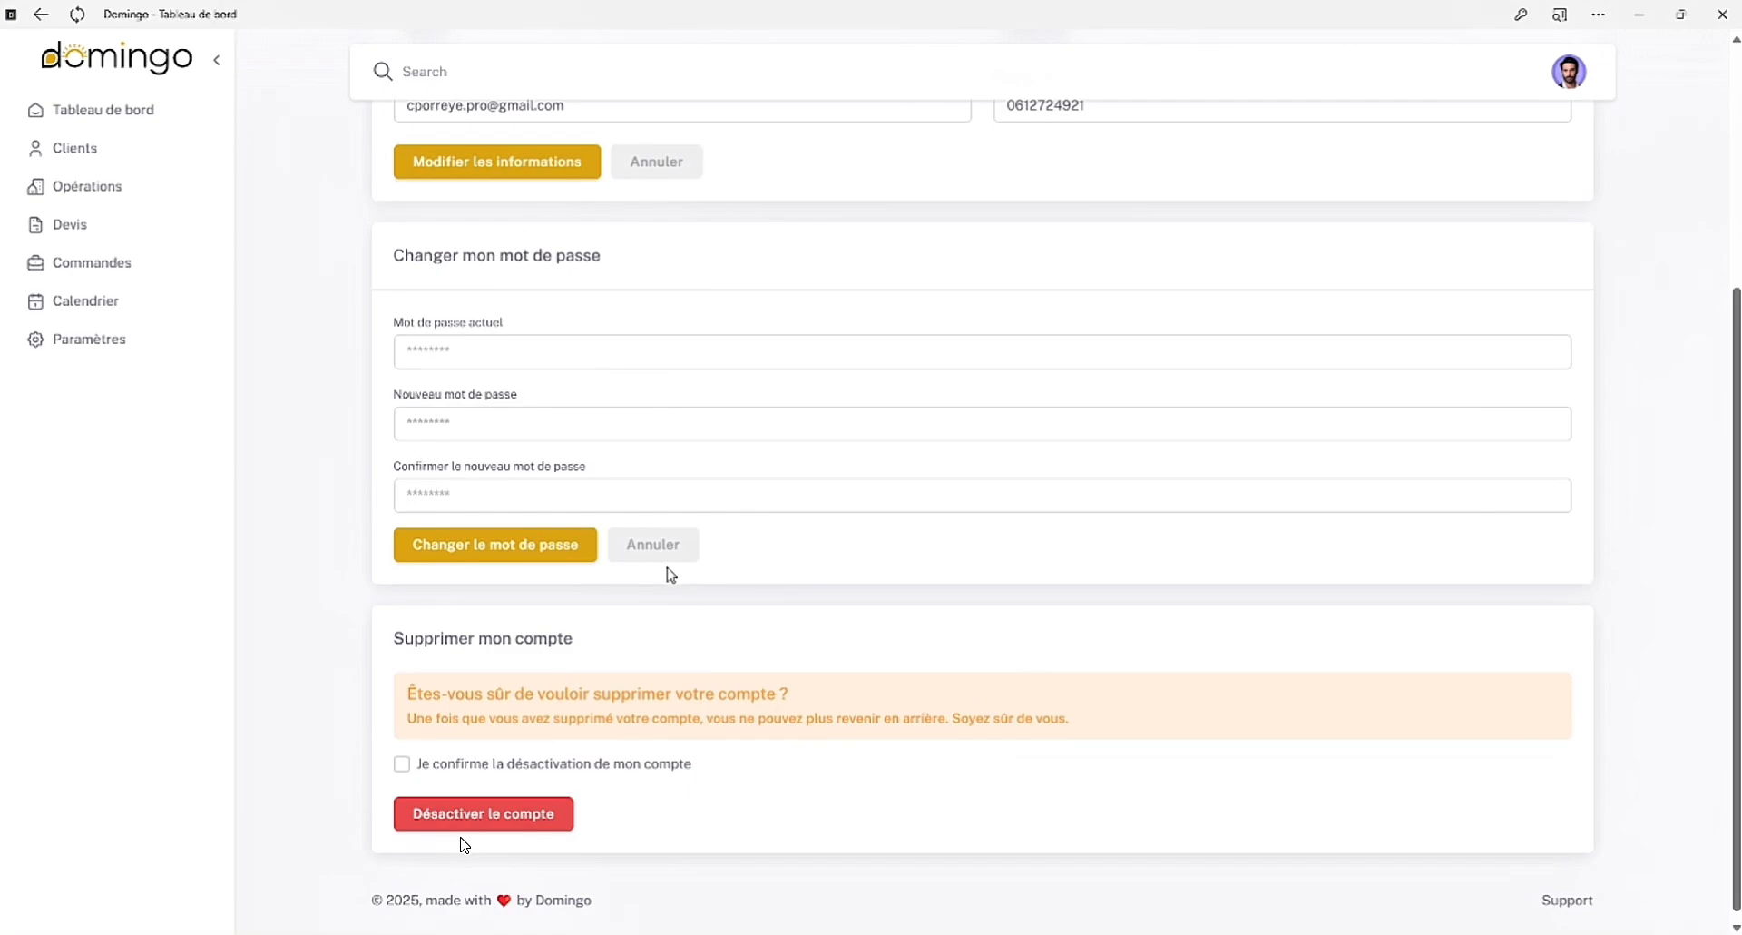
Start creating a new client and enter the client's last name and first name
left_click(171, 125)
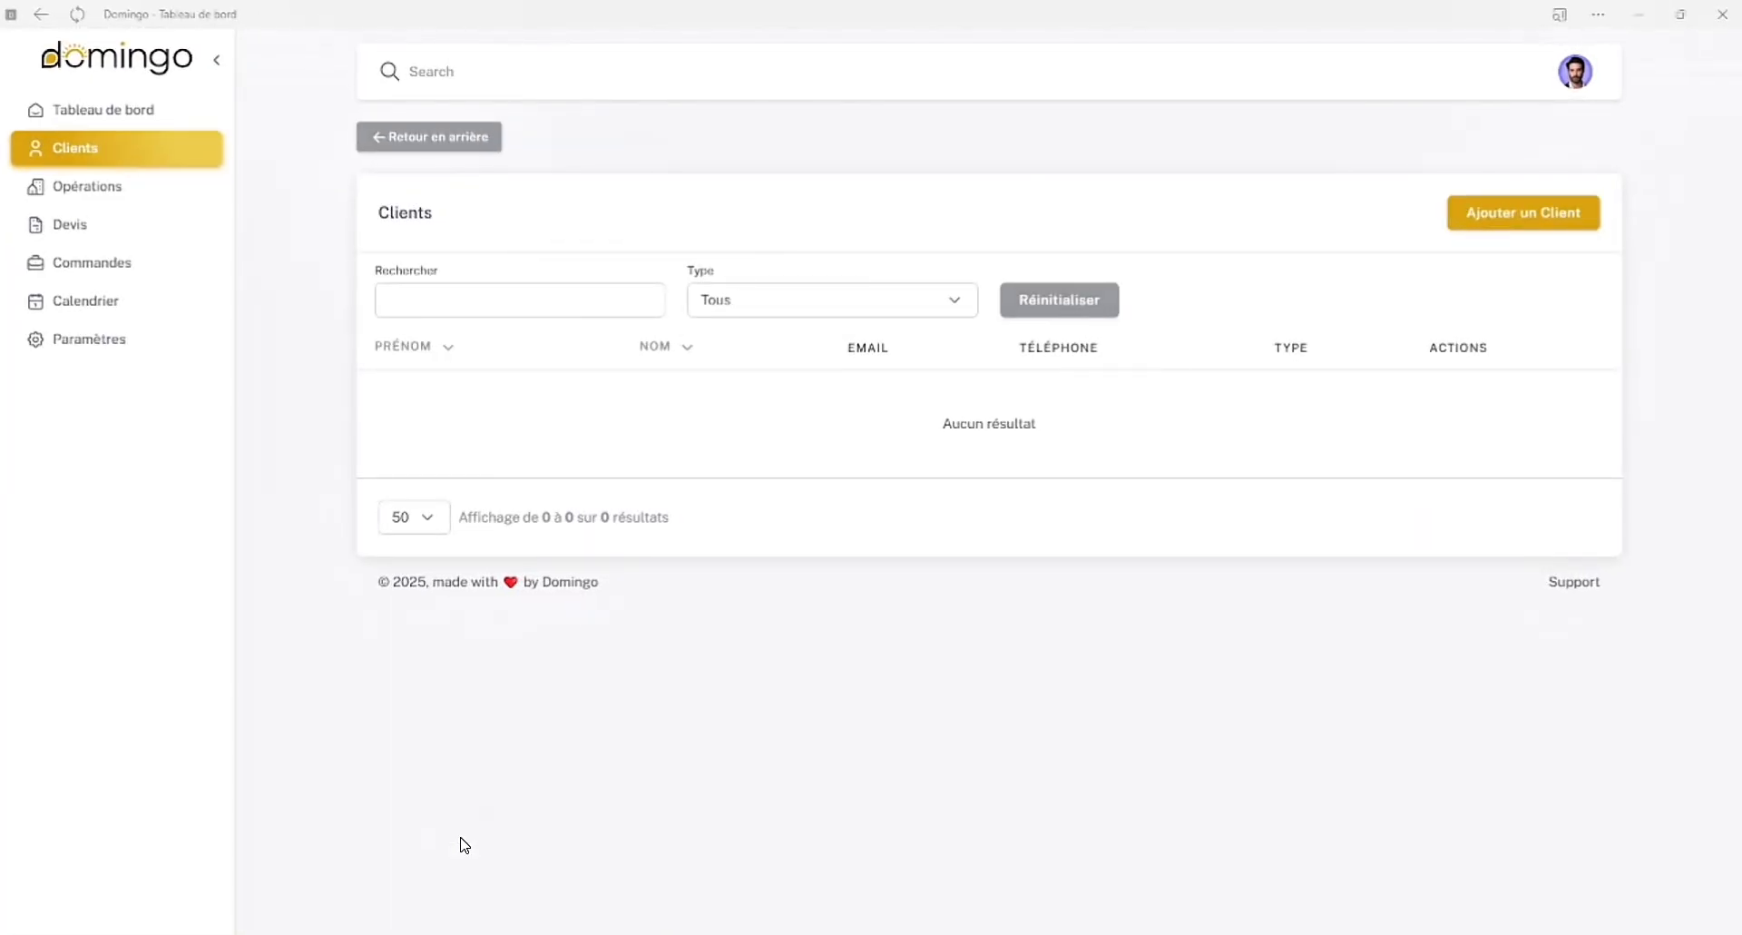
left_click(1509, 223)
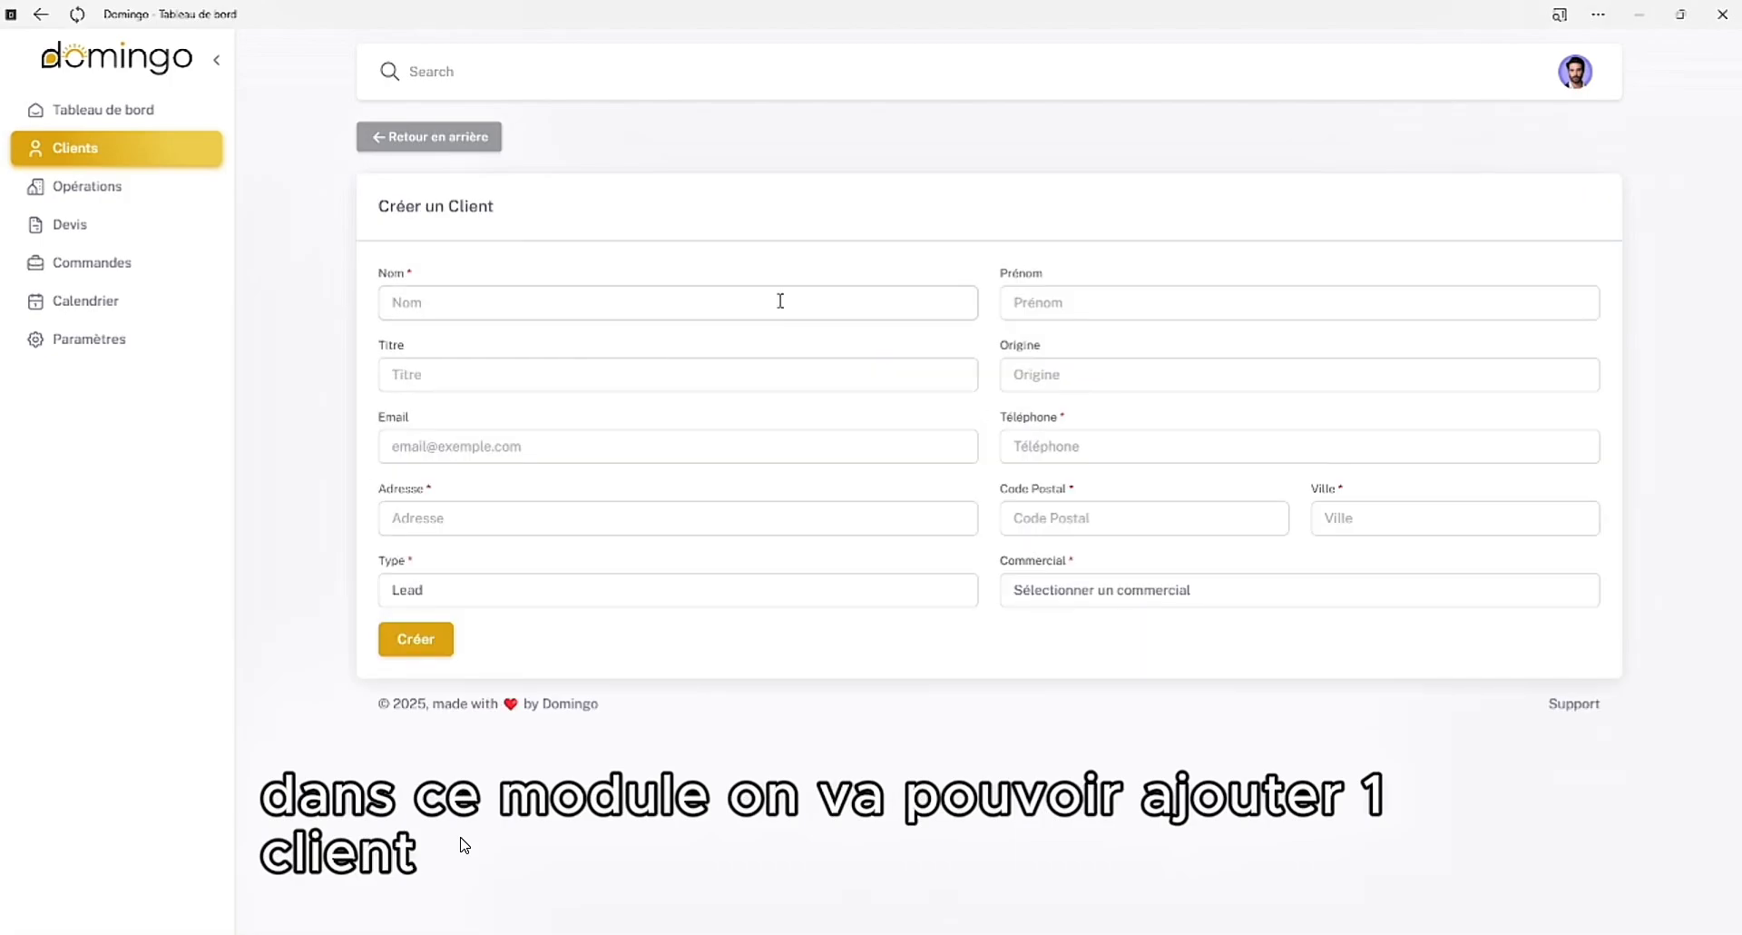
left_click(715, 302)
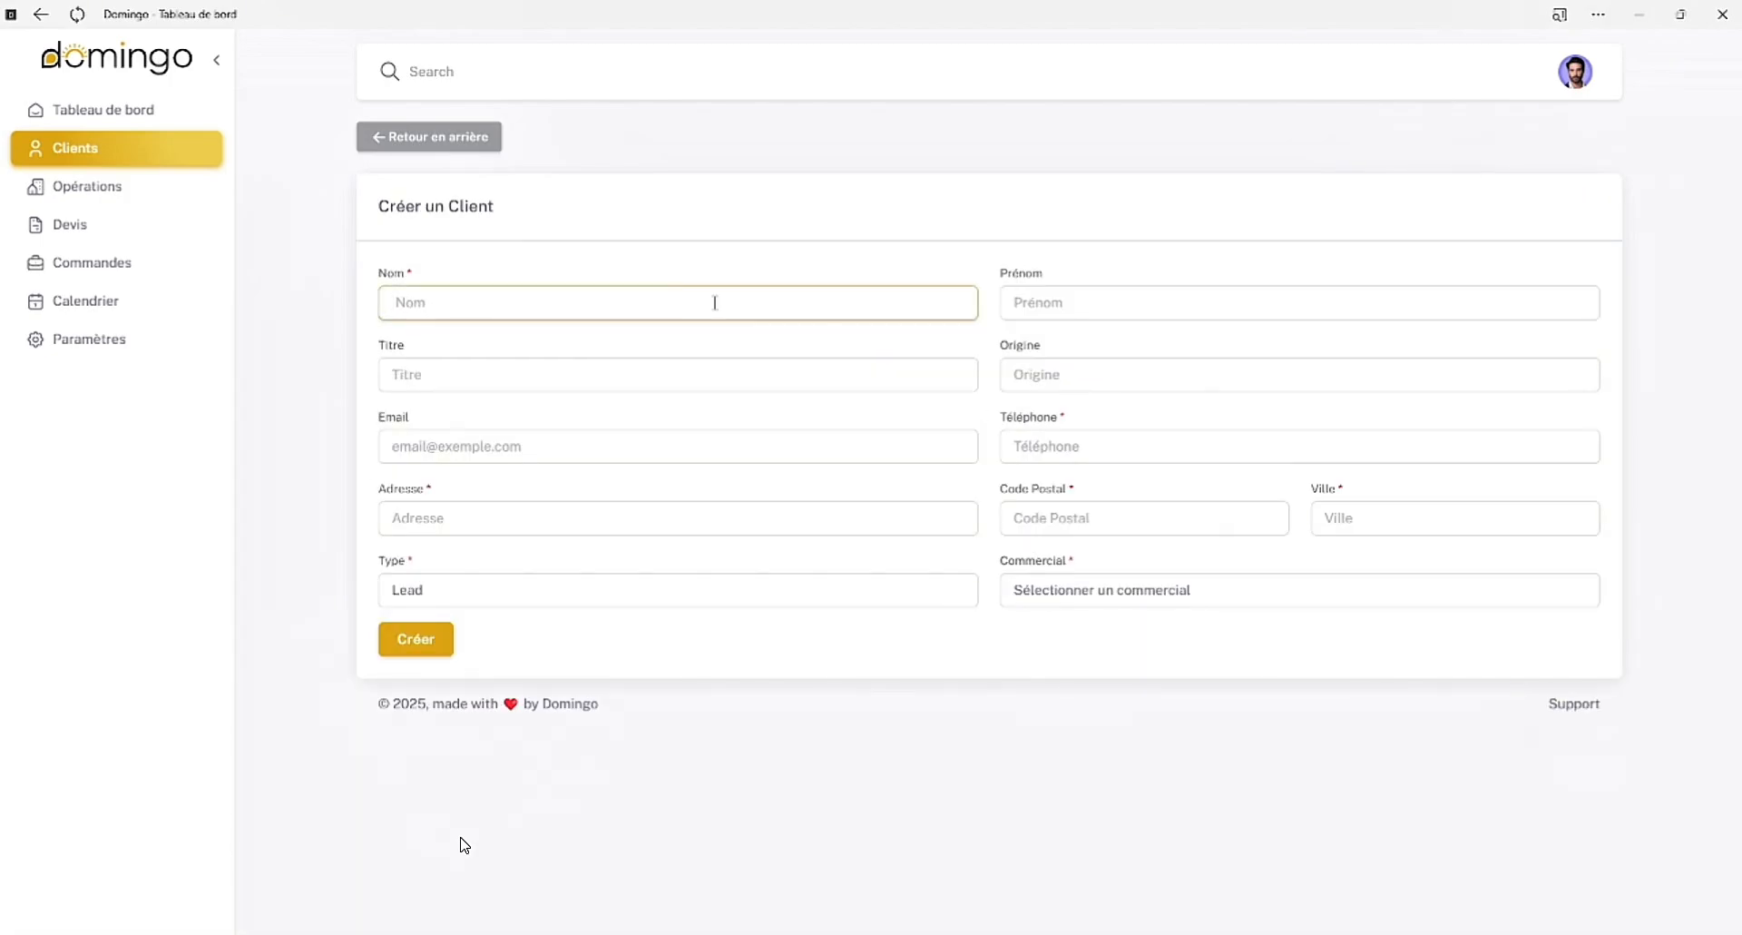
key("Tab")
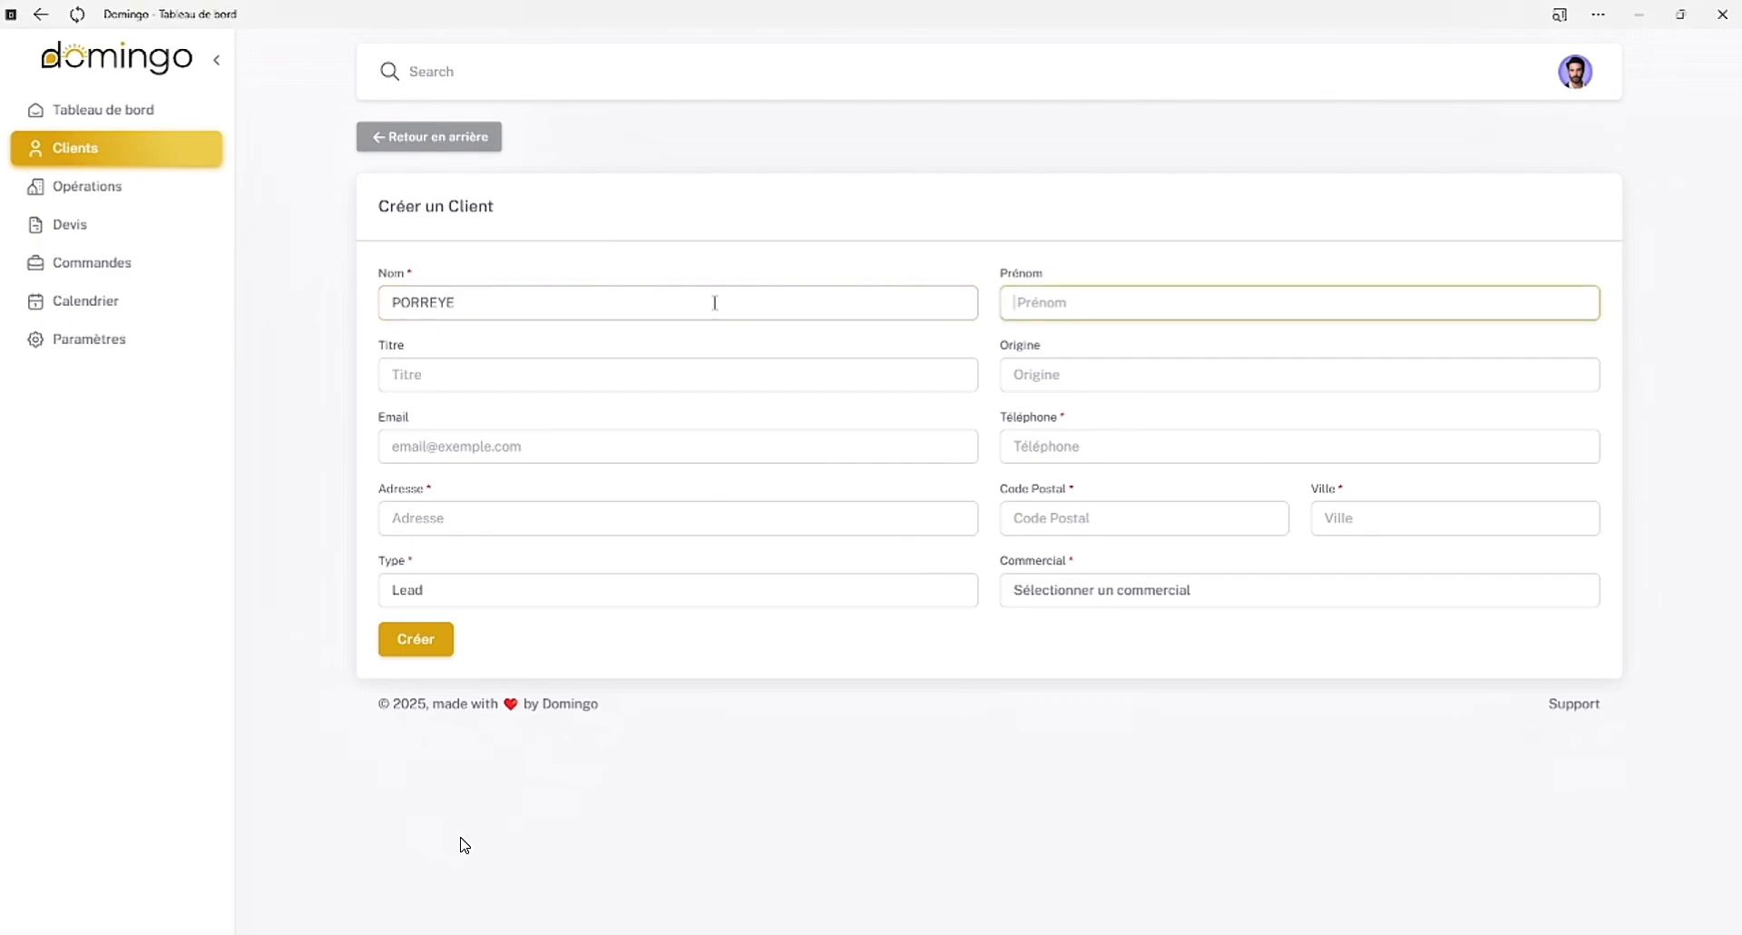
key("Tab")
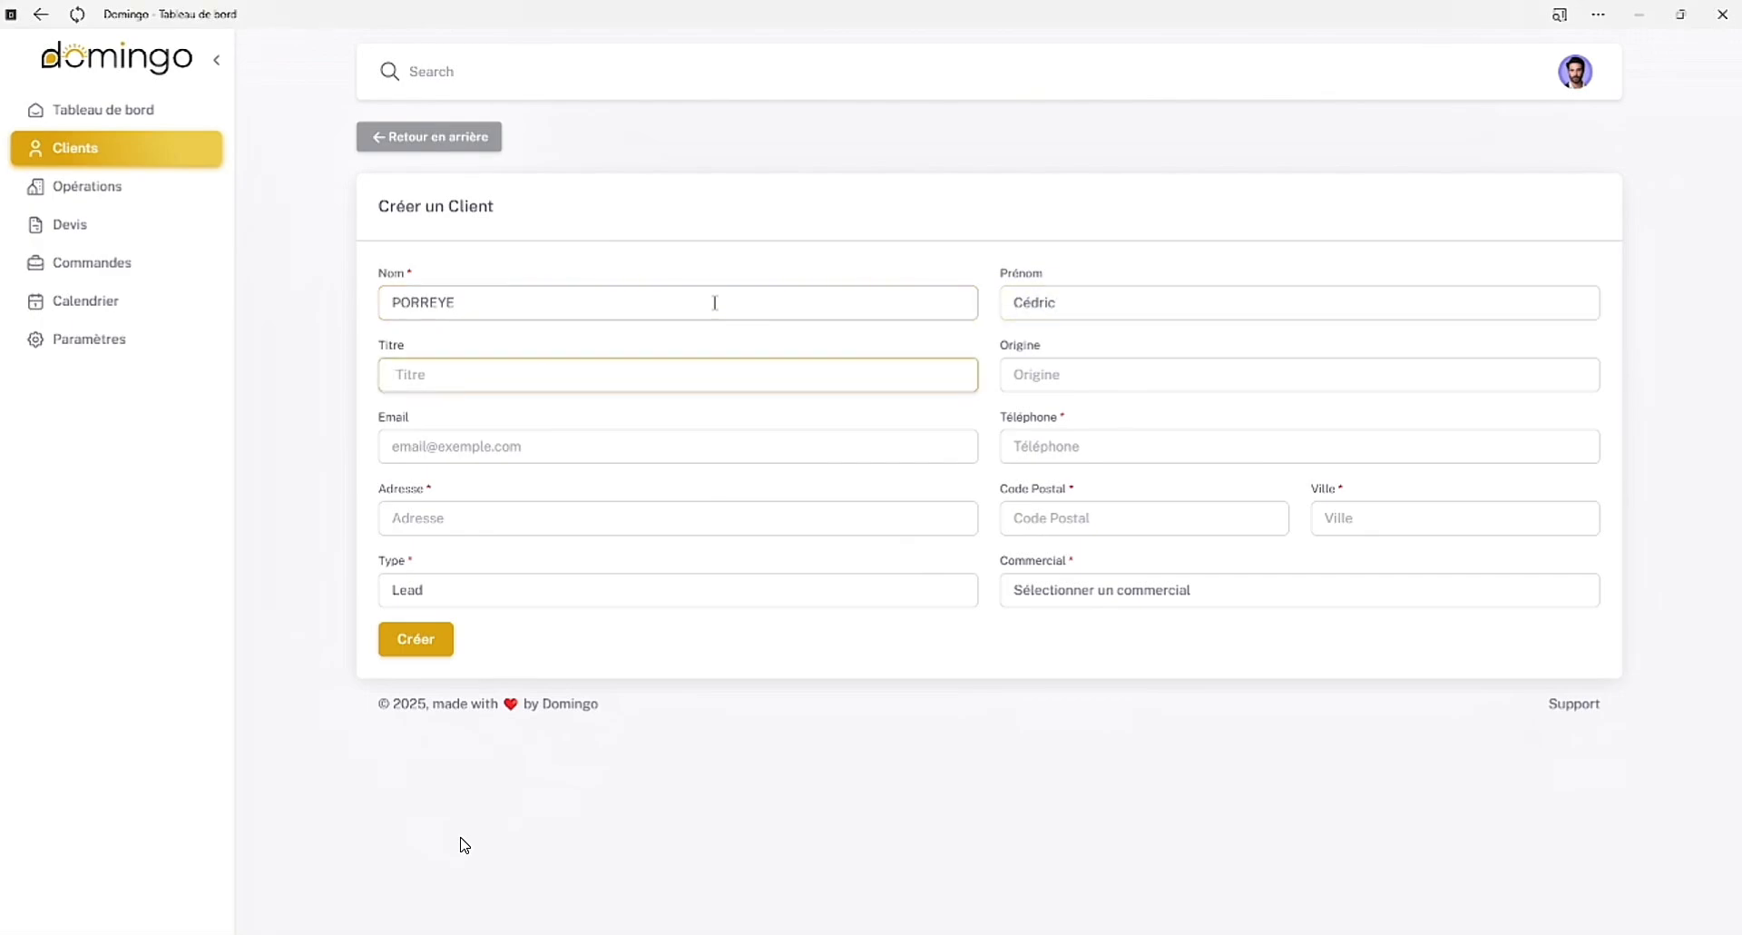
Set the client's title to Monsieur and the origin to Site web
type("Monsieur")
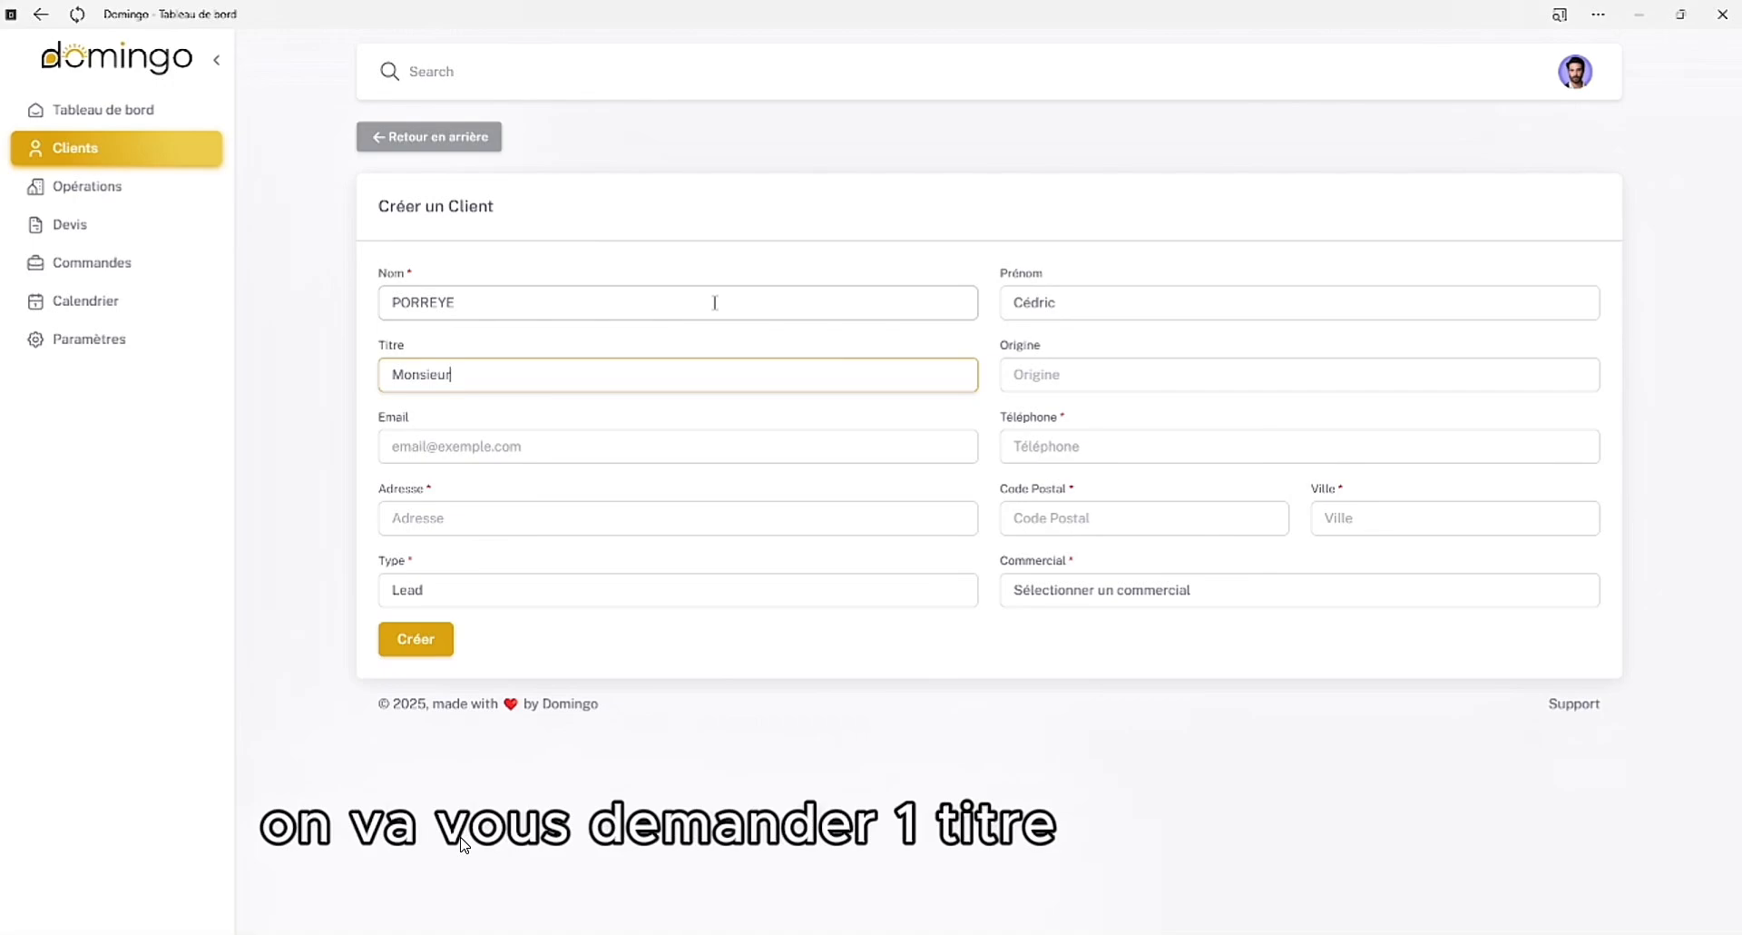
key("Tab")
type("Parrainage")
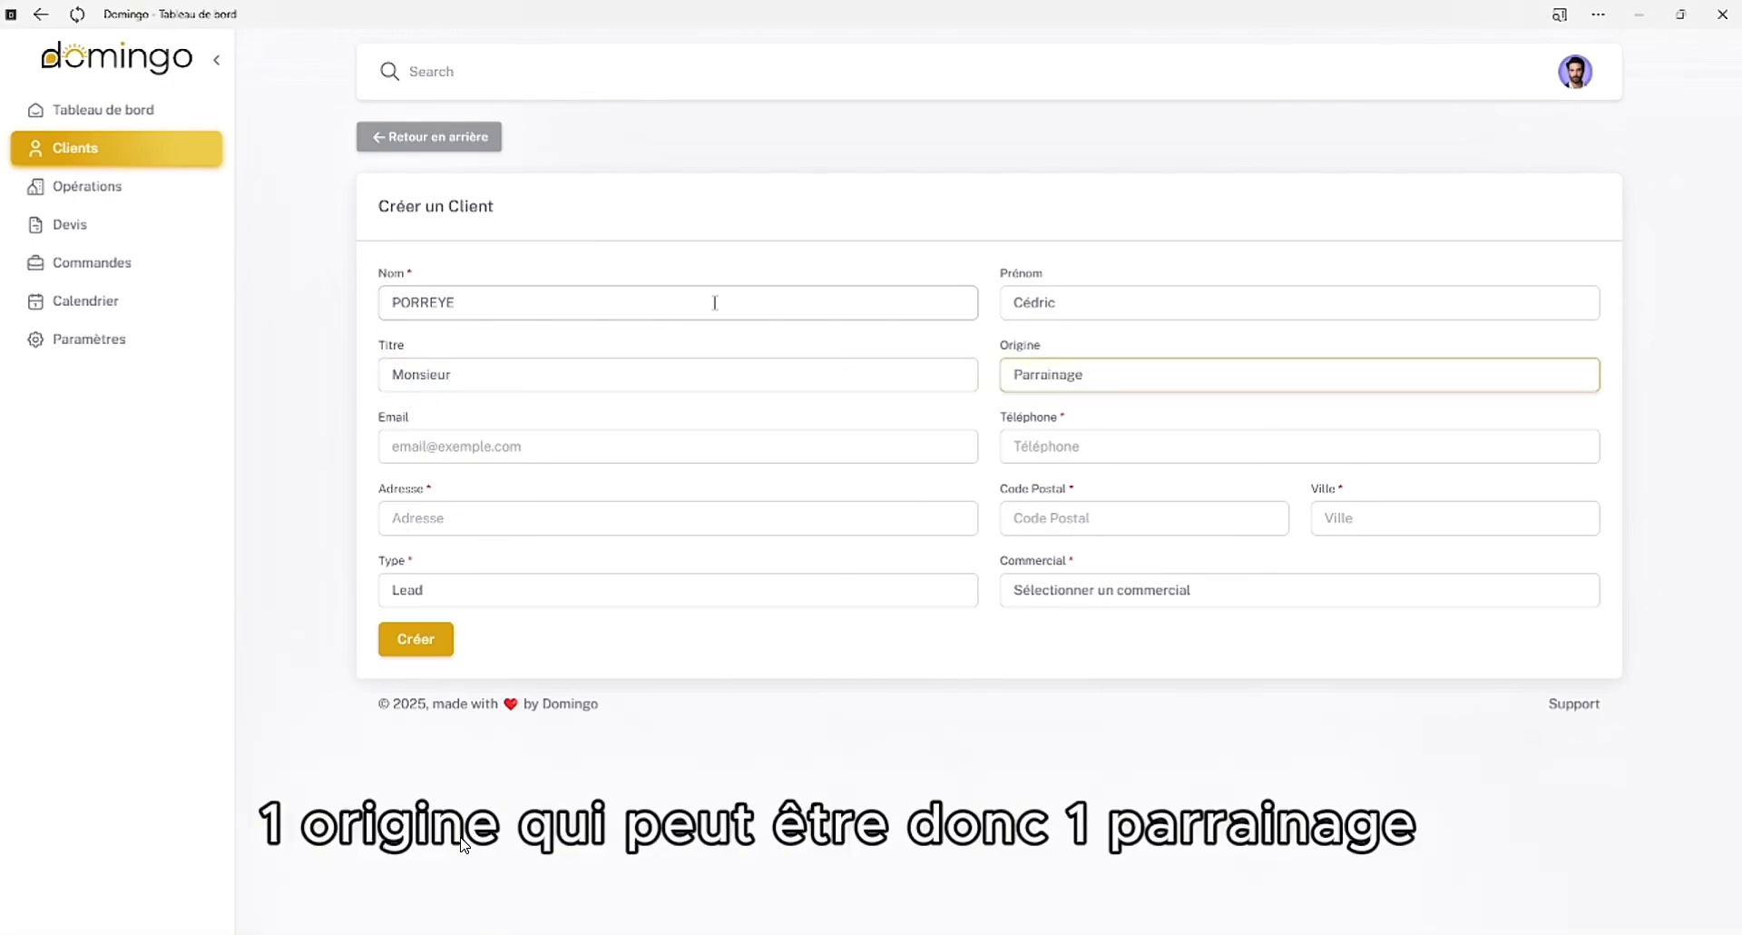
key("BackSpace")
key("BackSpace")
key("BackSpace")
key("BackSpace")
key("BackSpace")
key("BackSpace")
key("BackSpace")
key("BackSpace")
key("BackSpace")
type("Si")
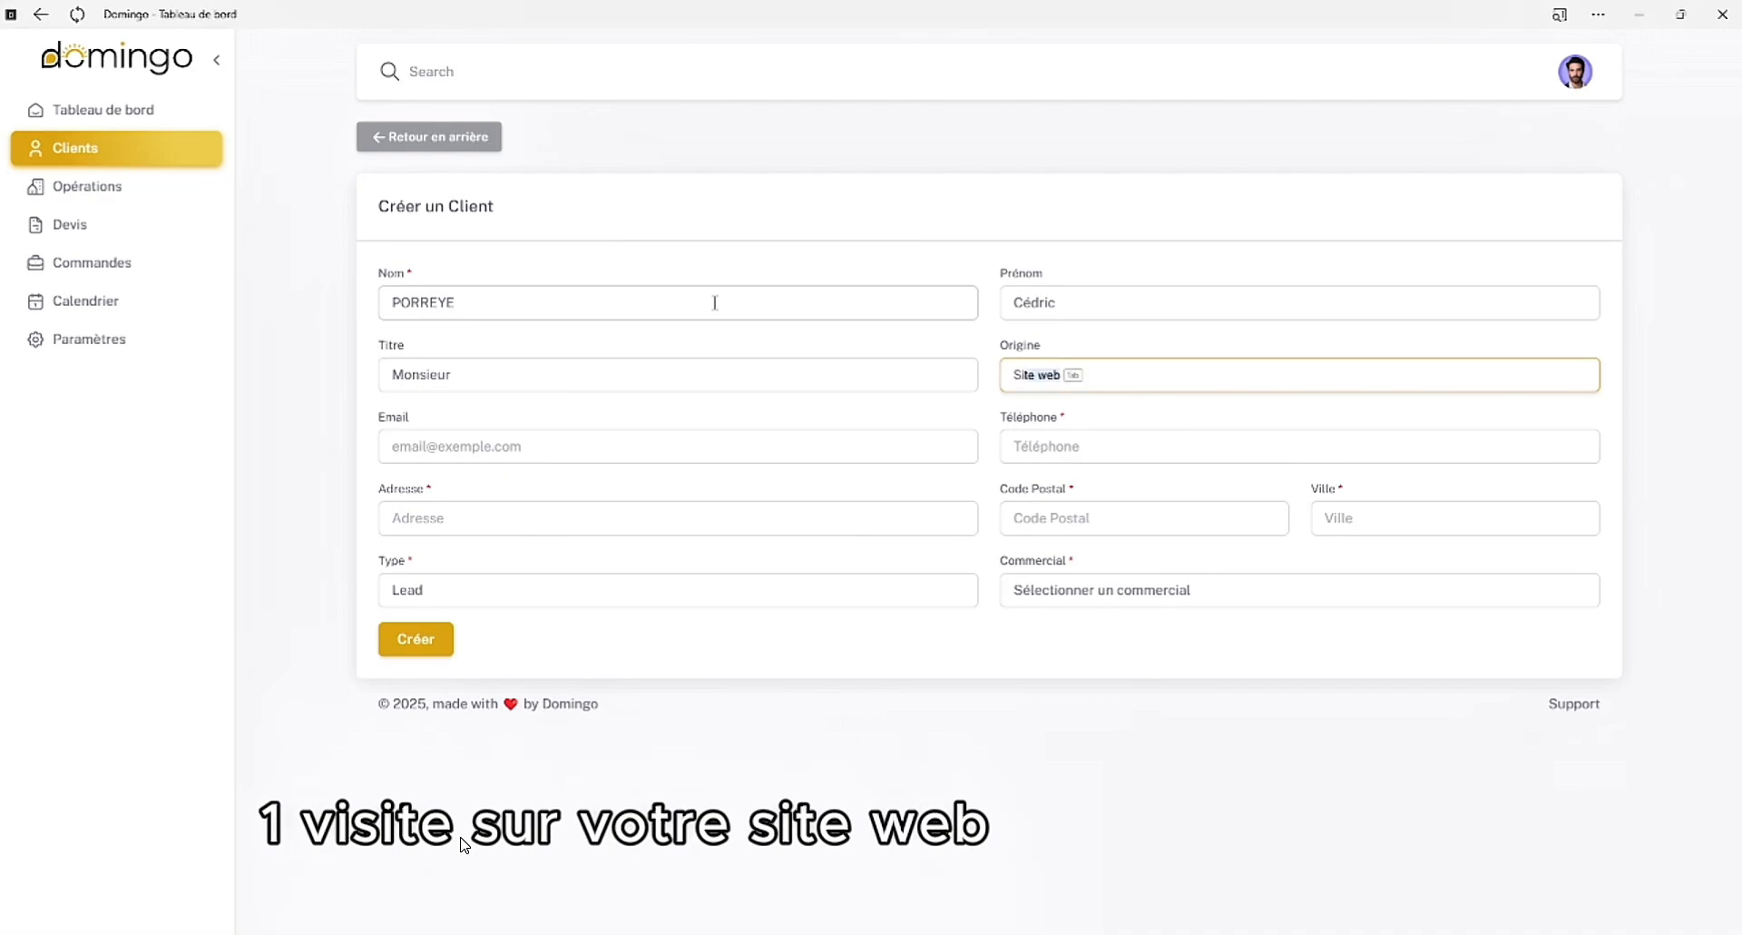
type("te web")
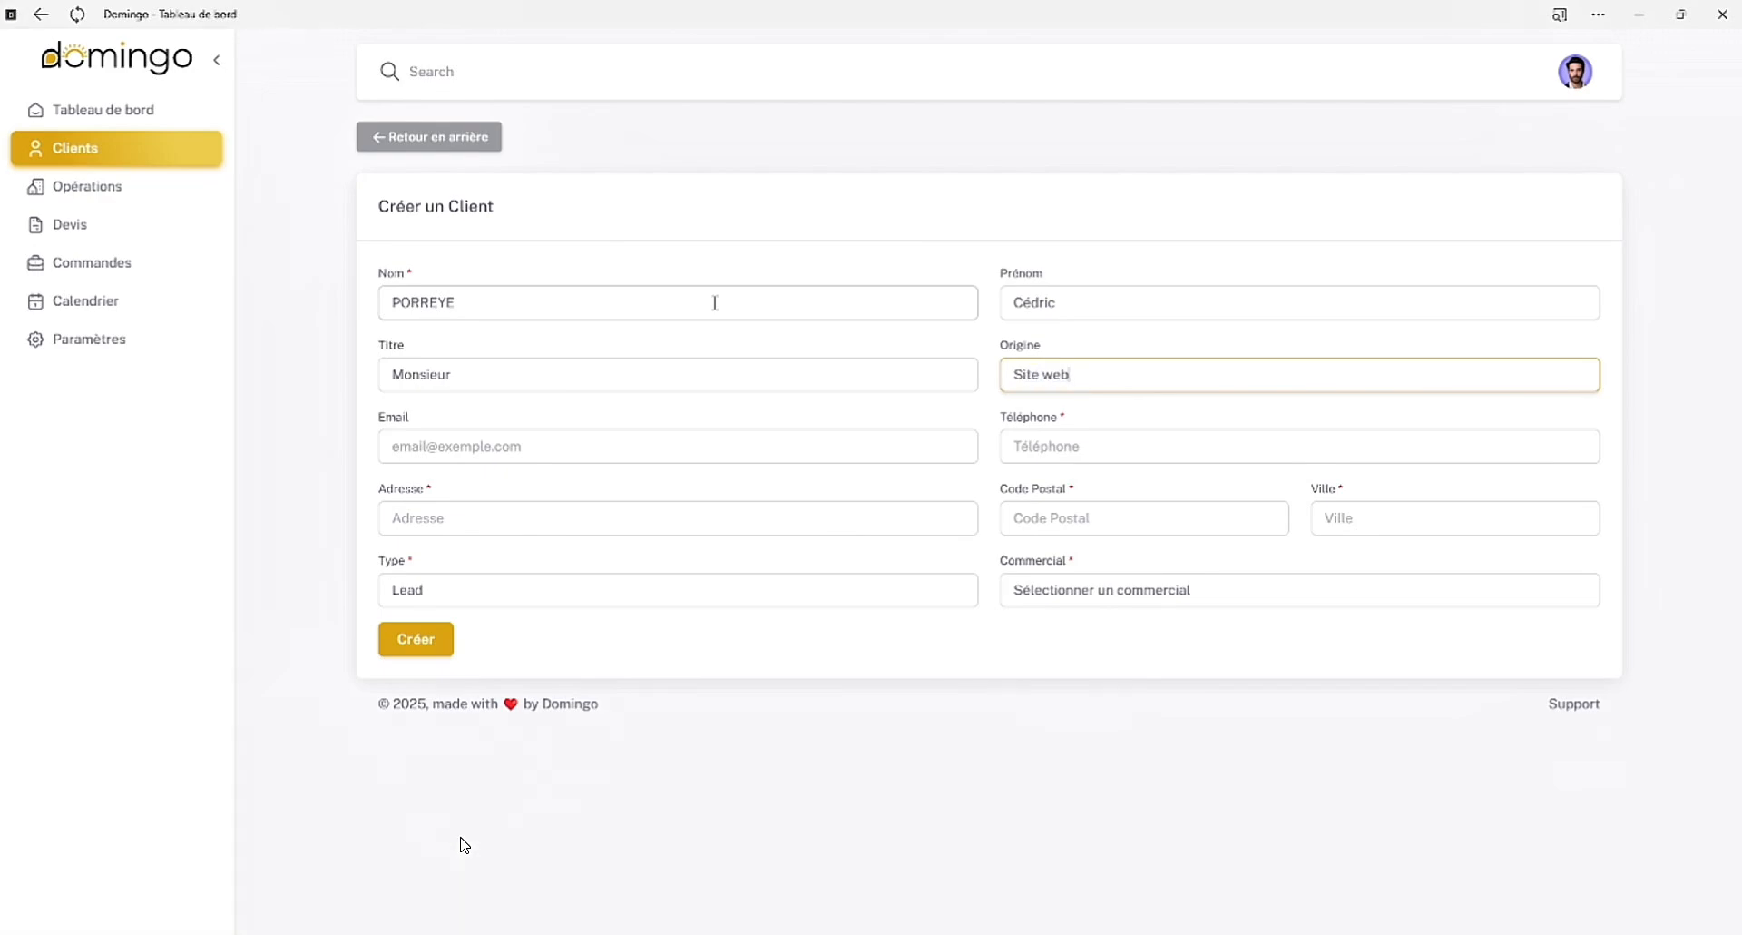
key("Tab")
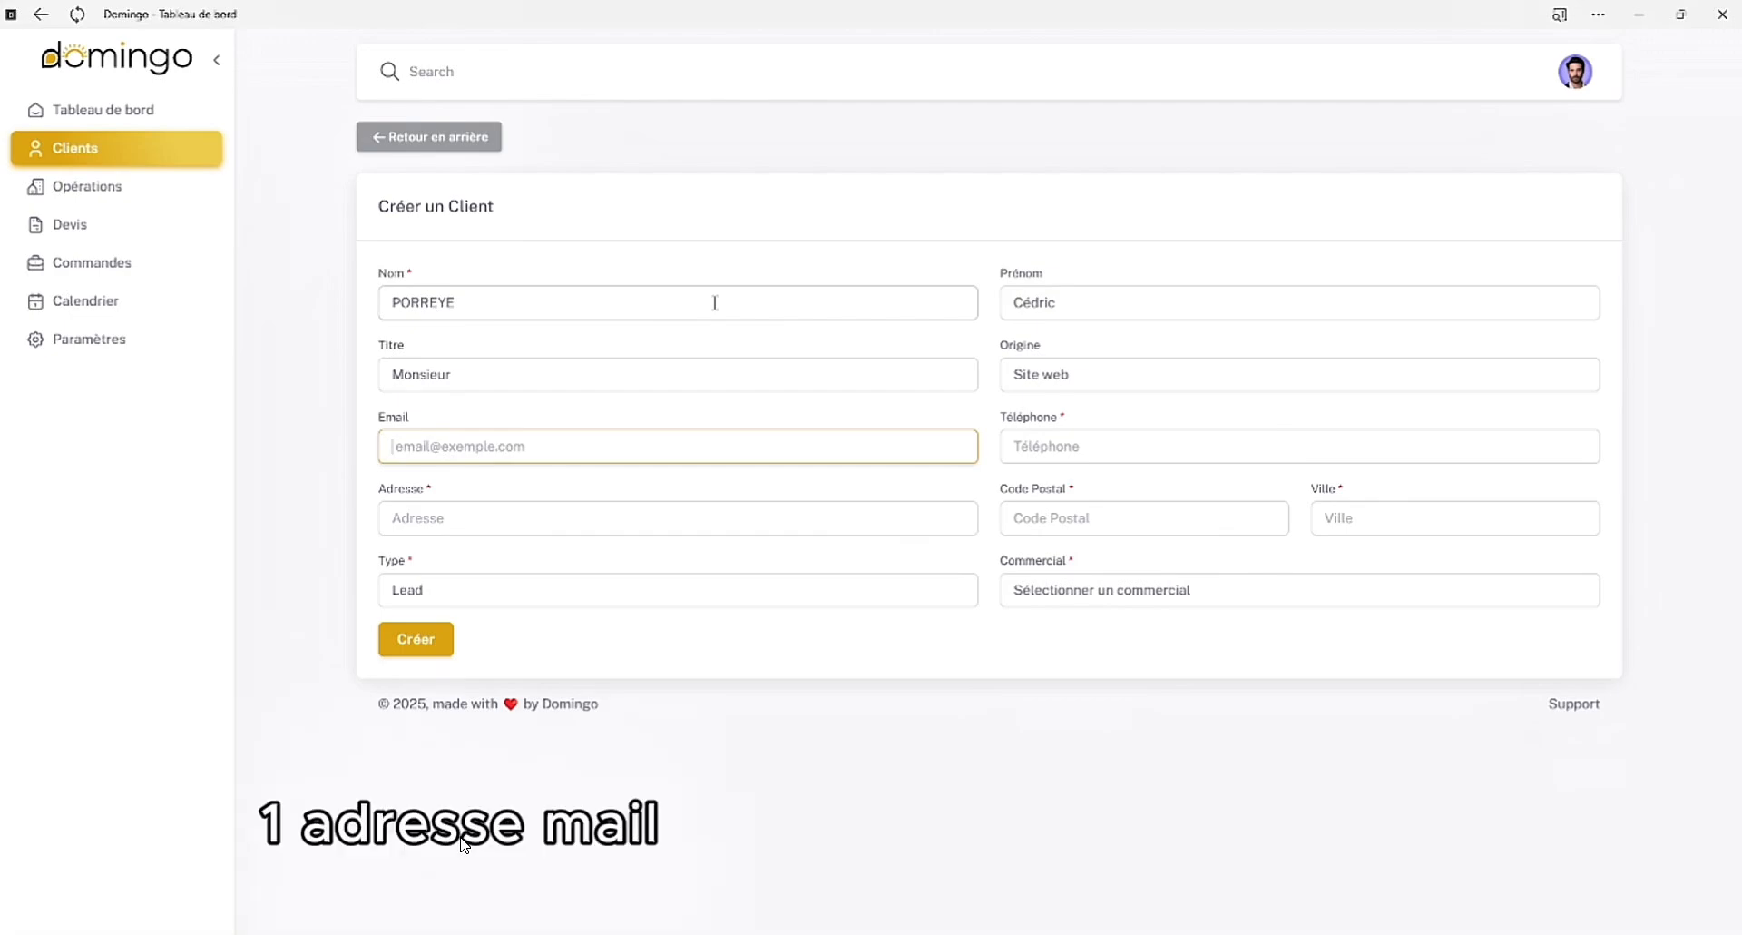
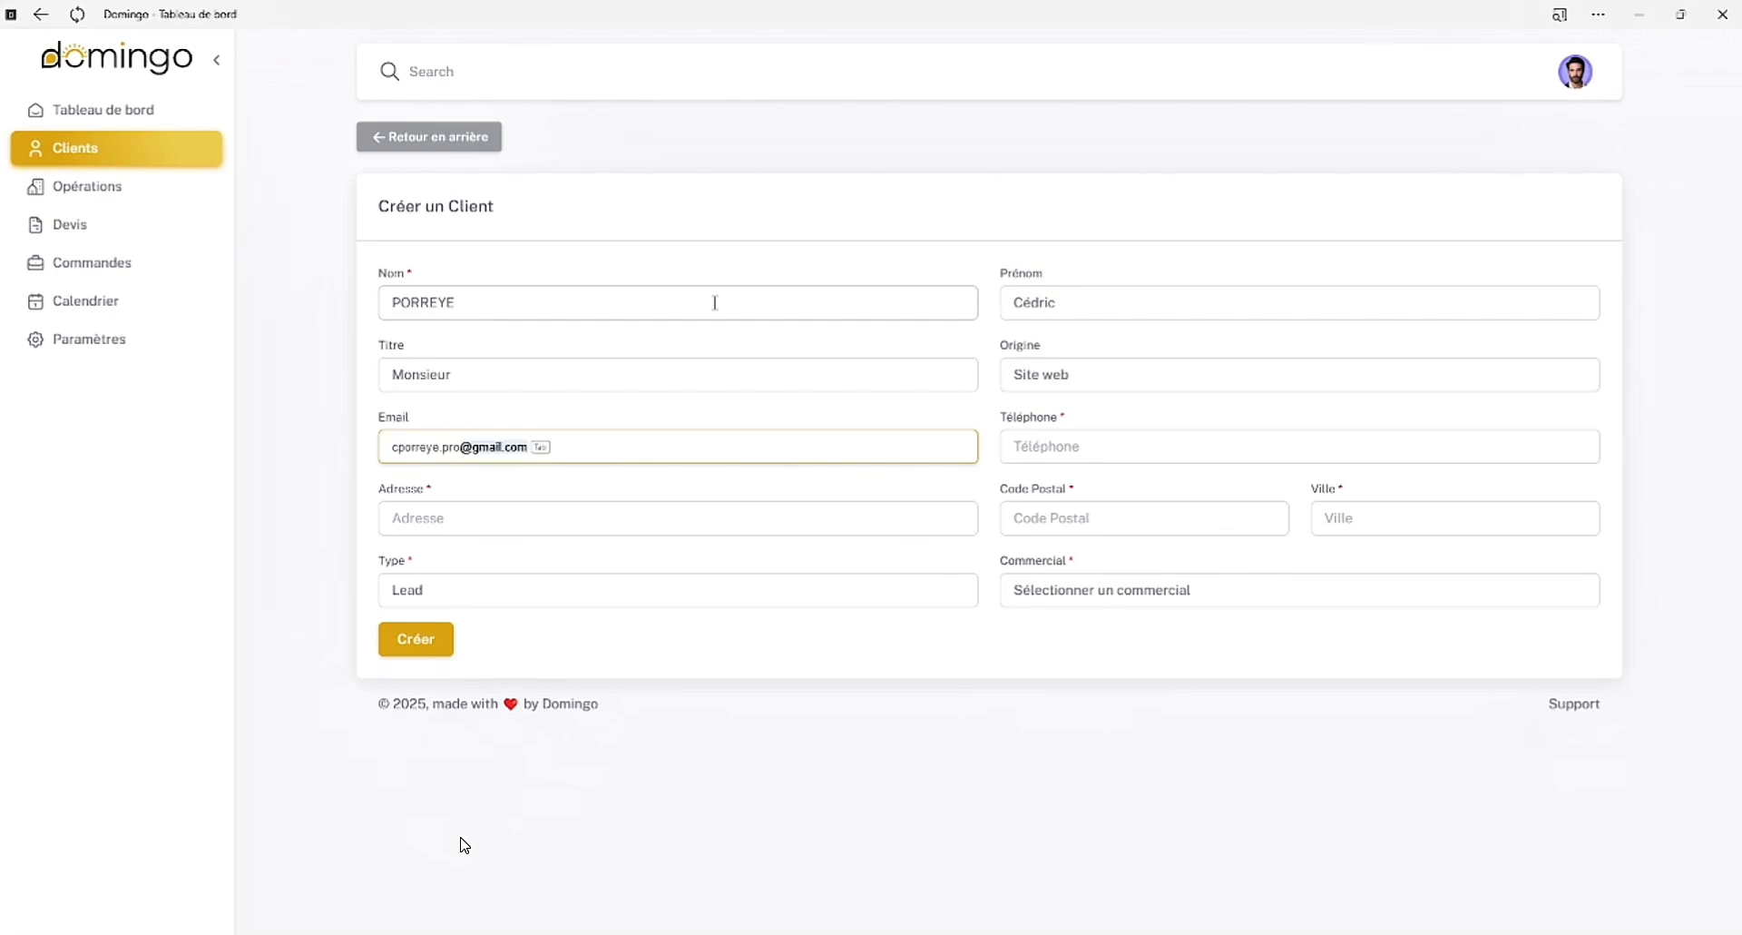
Fill in the client's e-mail address and phone number
key("Tab")
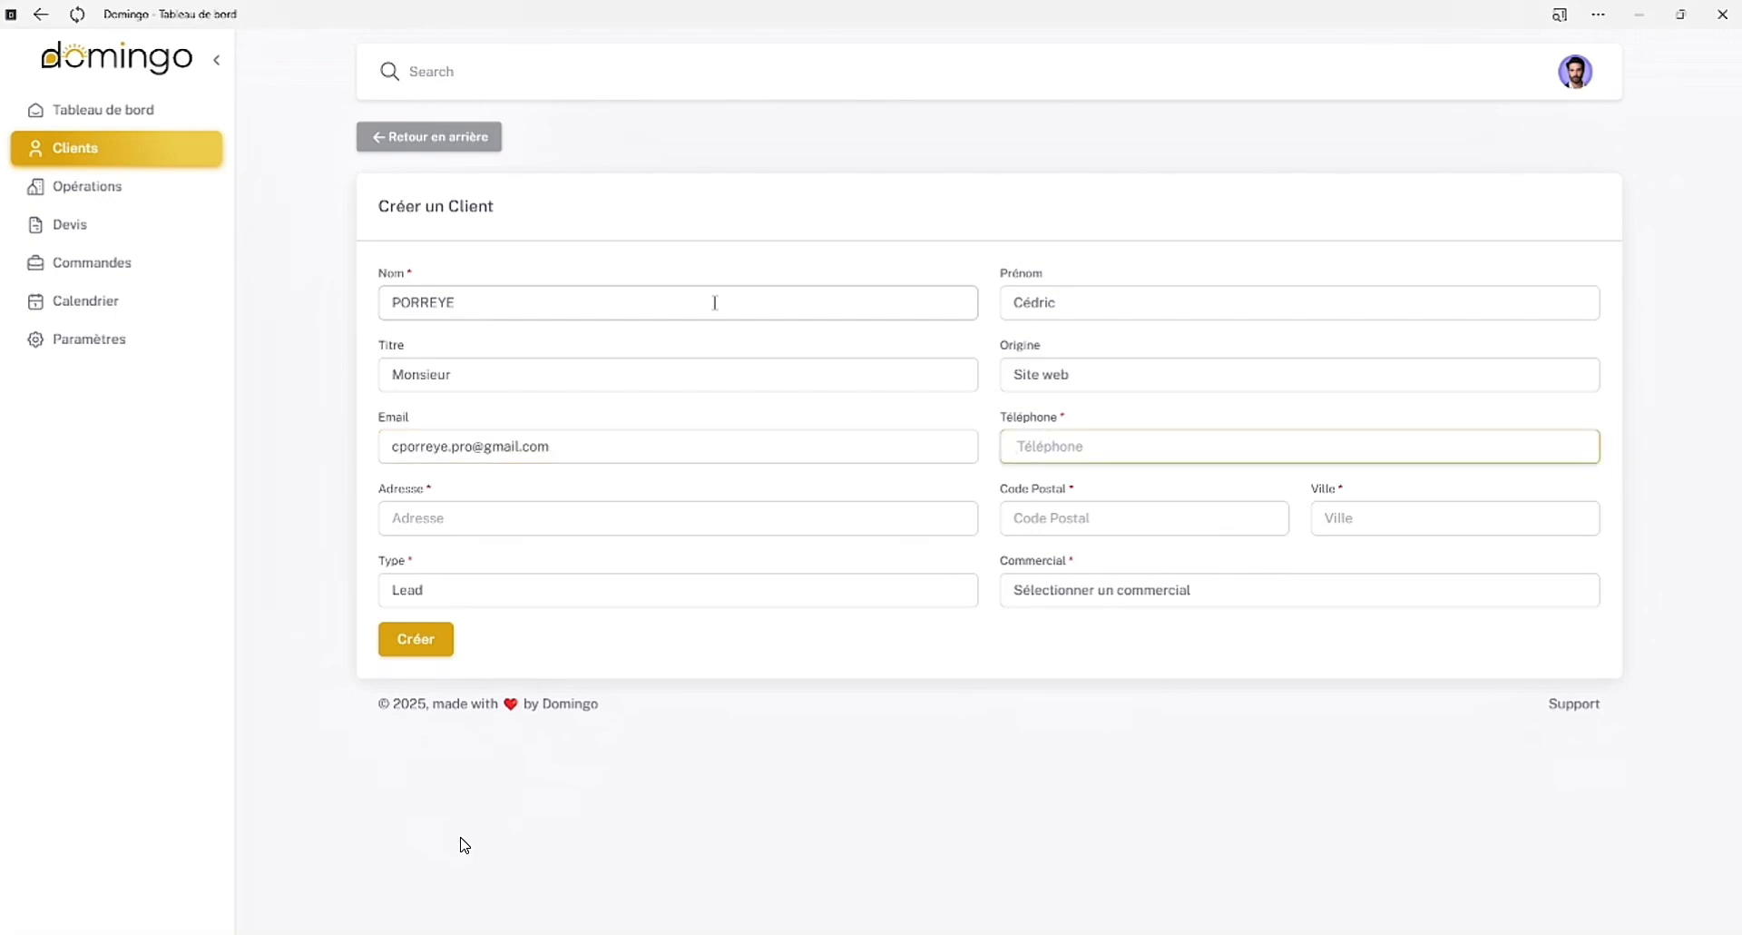
key("Tab")
key("Tab")
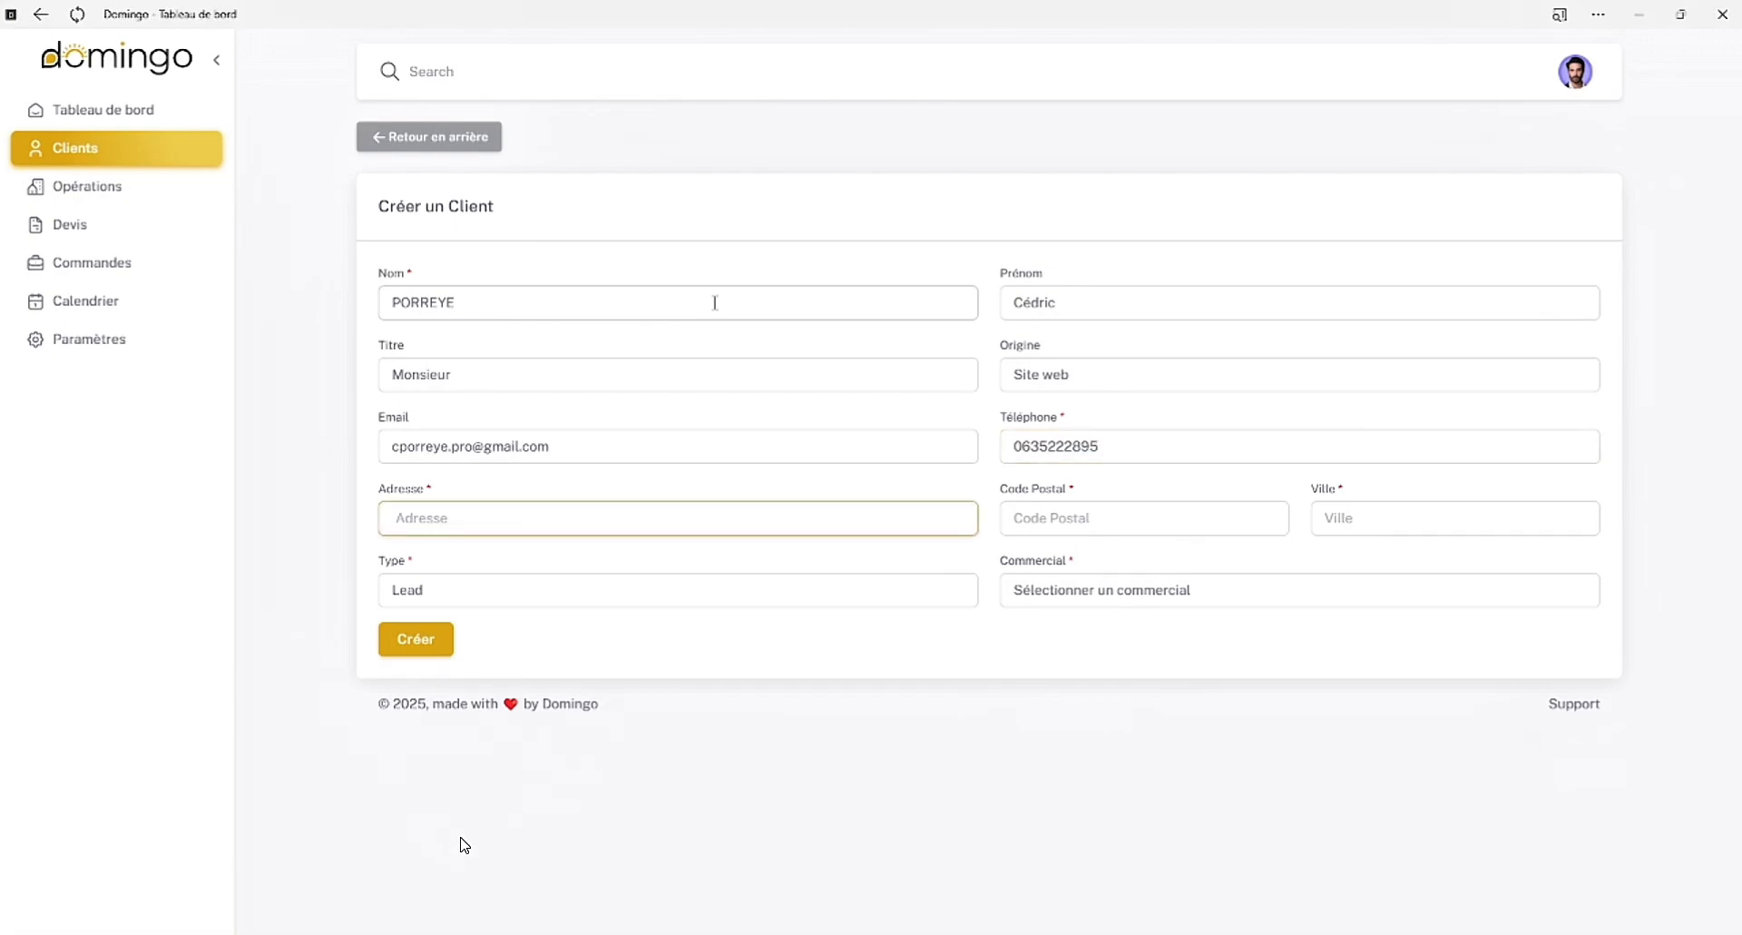
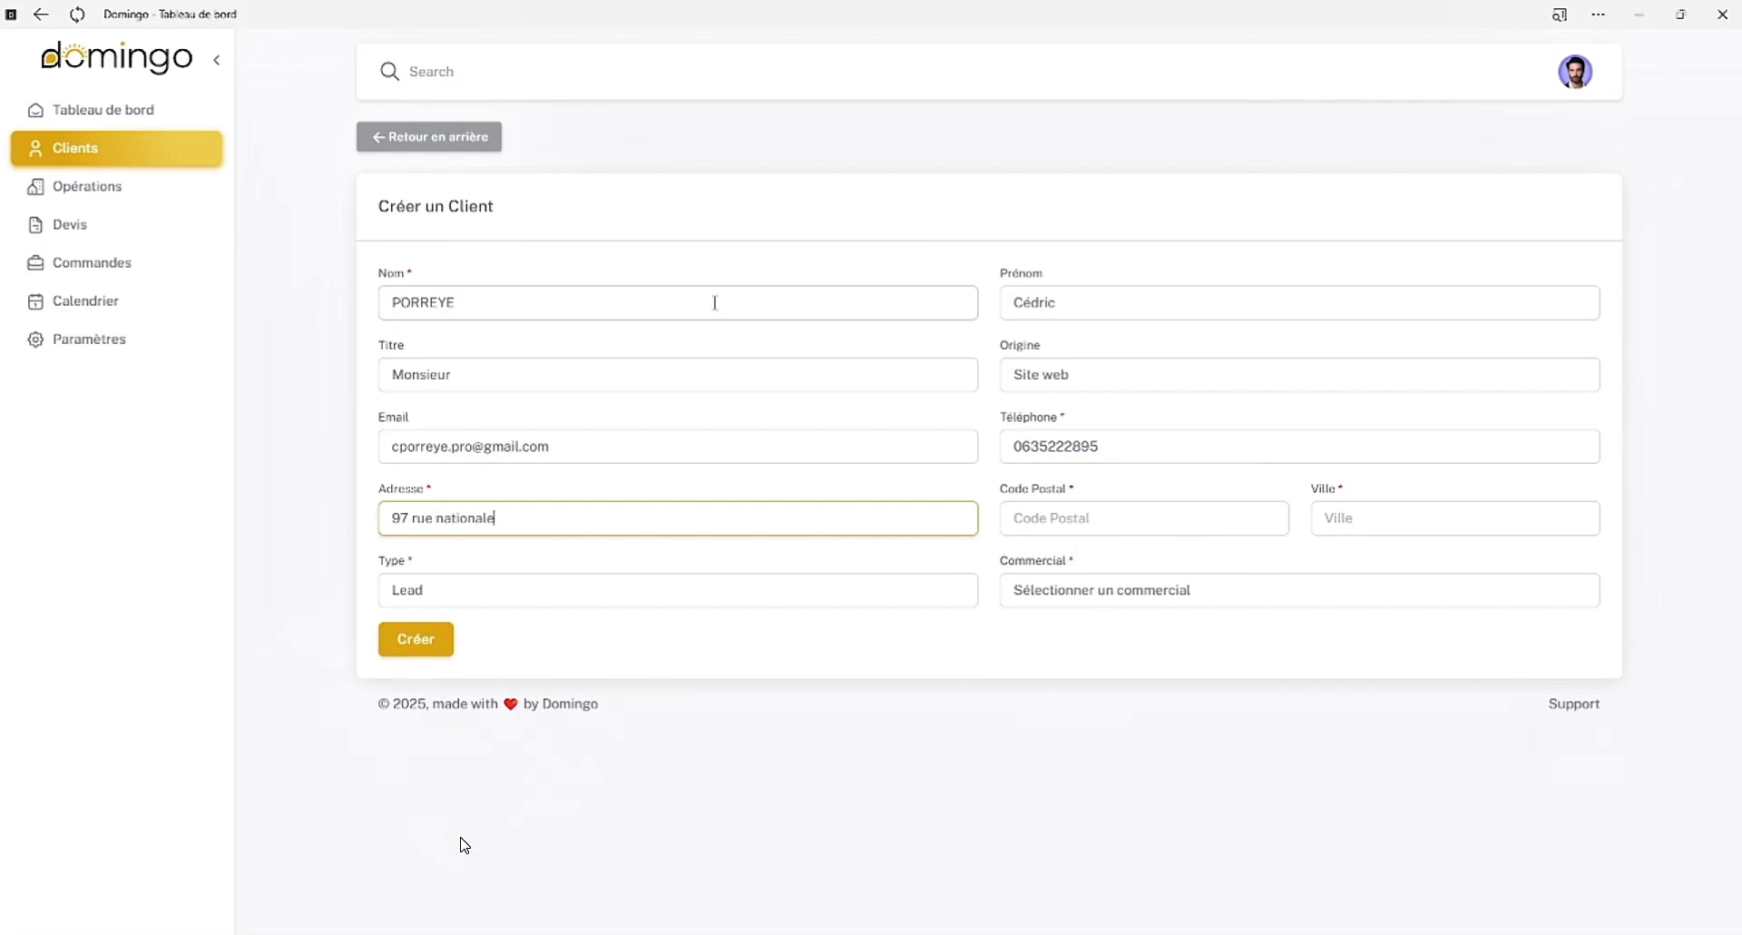
Fill in the client's street address and postal code, and select the matching city
key("Tab")
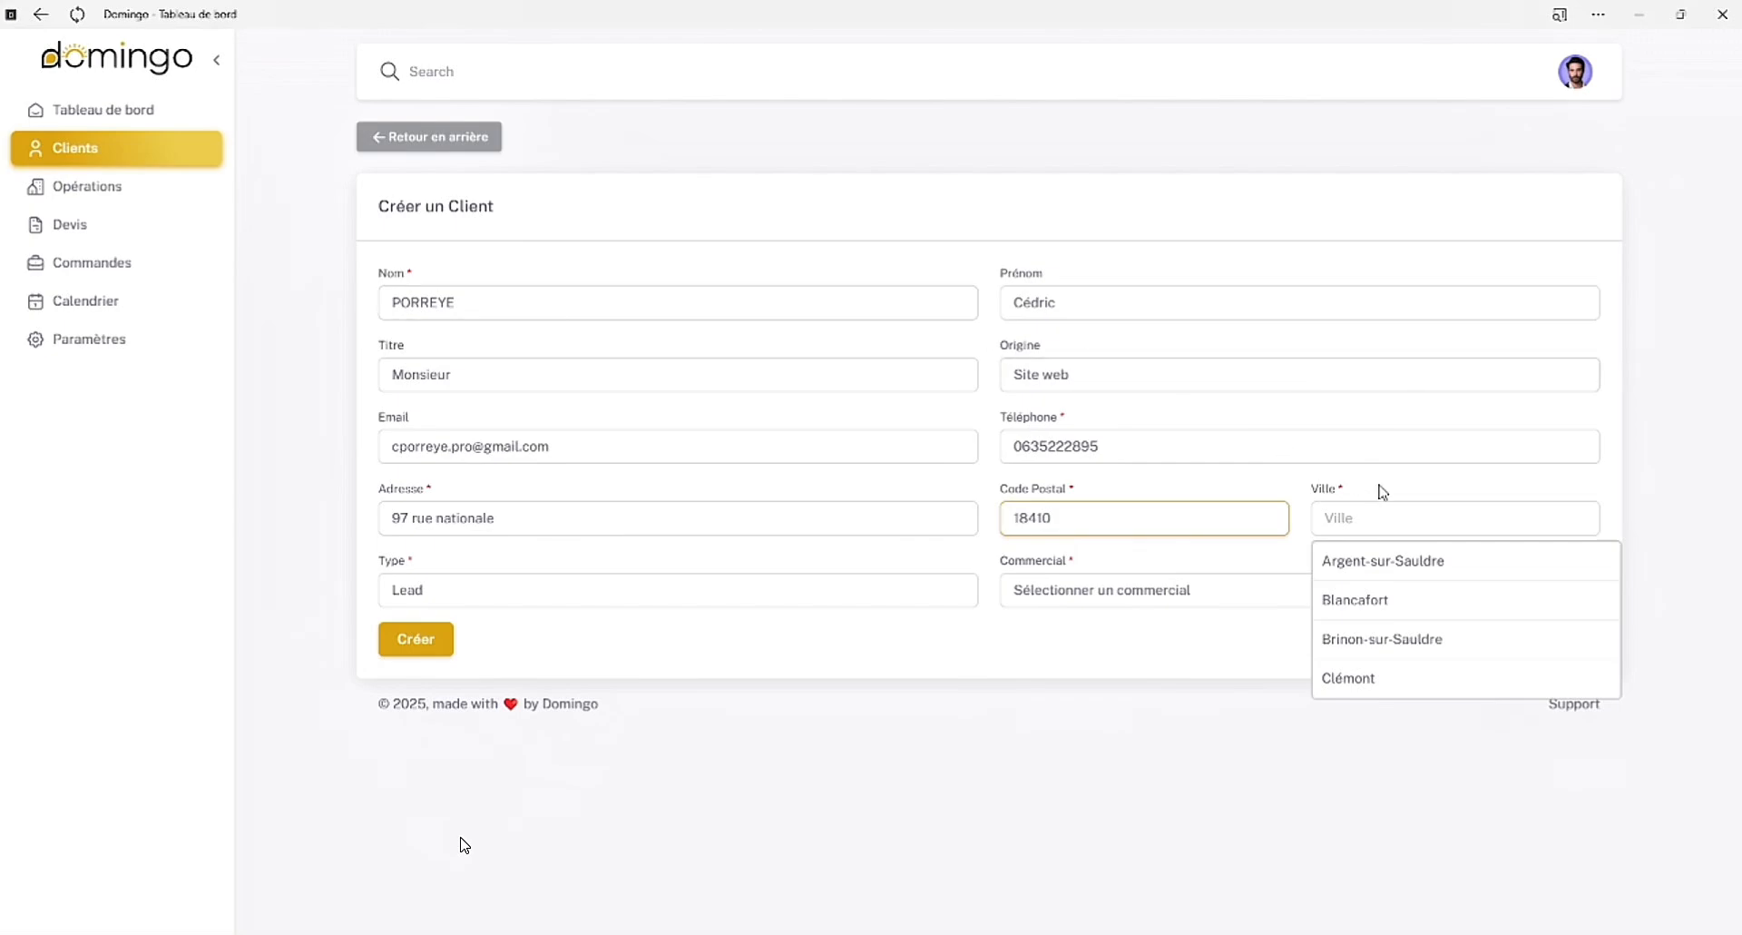
left_click(1389, 562)
Set the client type to Prospect, assign the Dirigeant as sales representative, and try to create the client
left_click(608, 599)
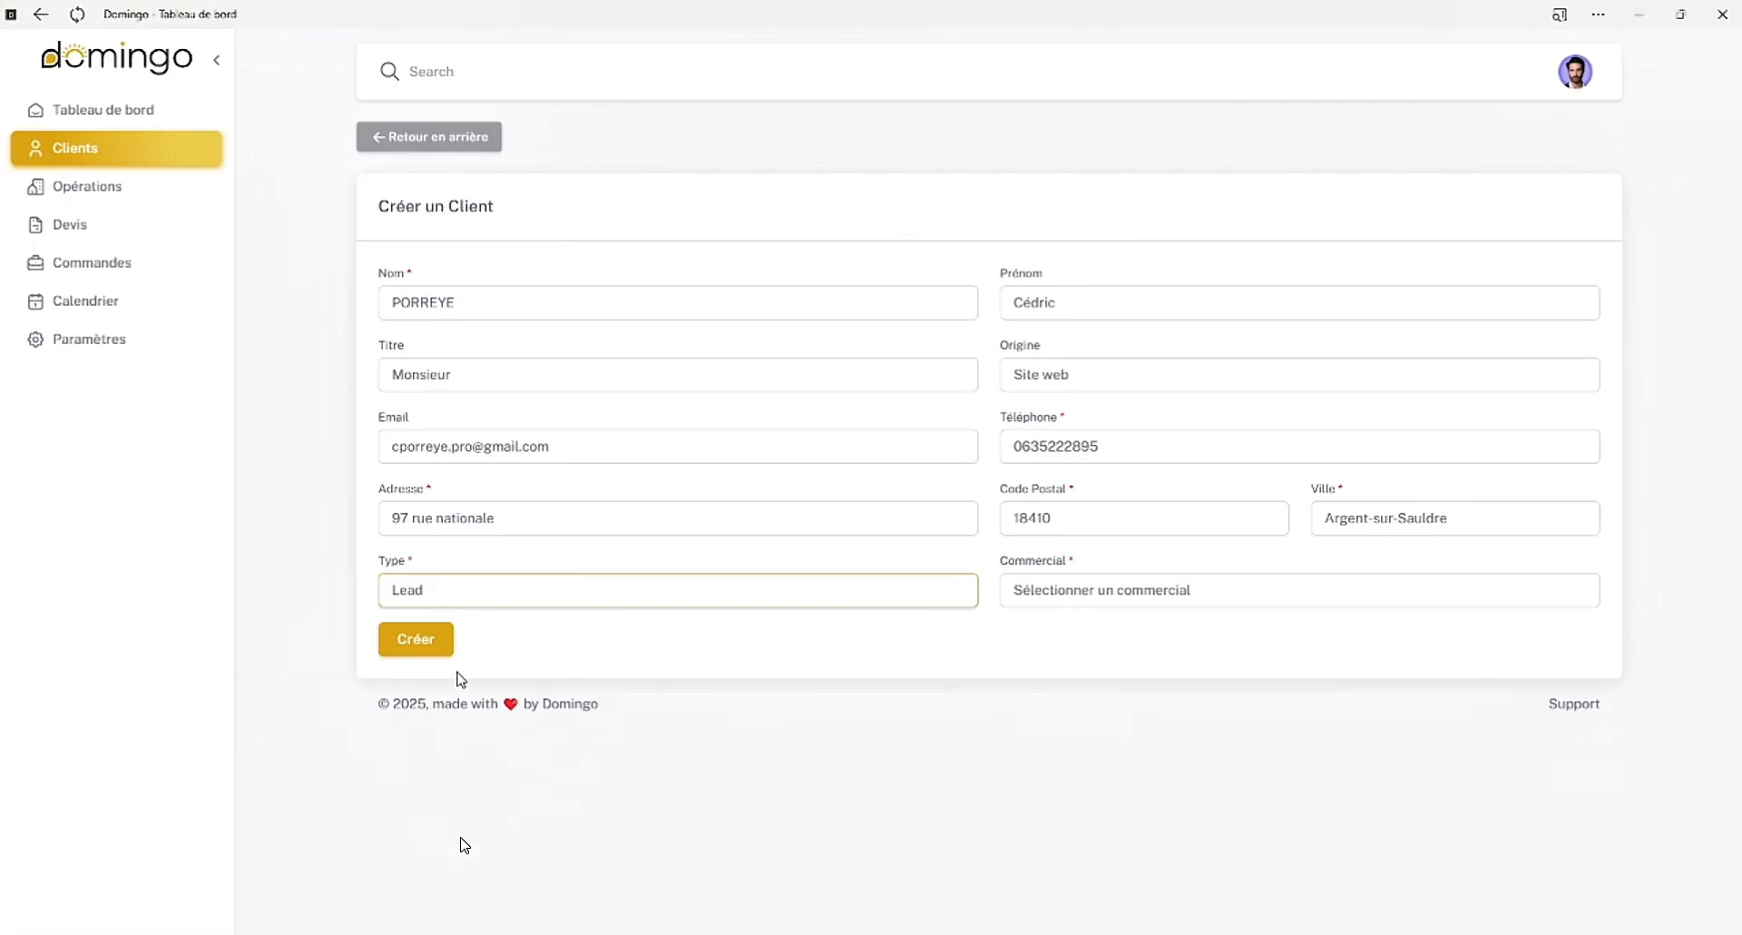
key("Down")
left_click(1063, 599)
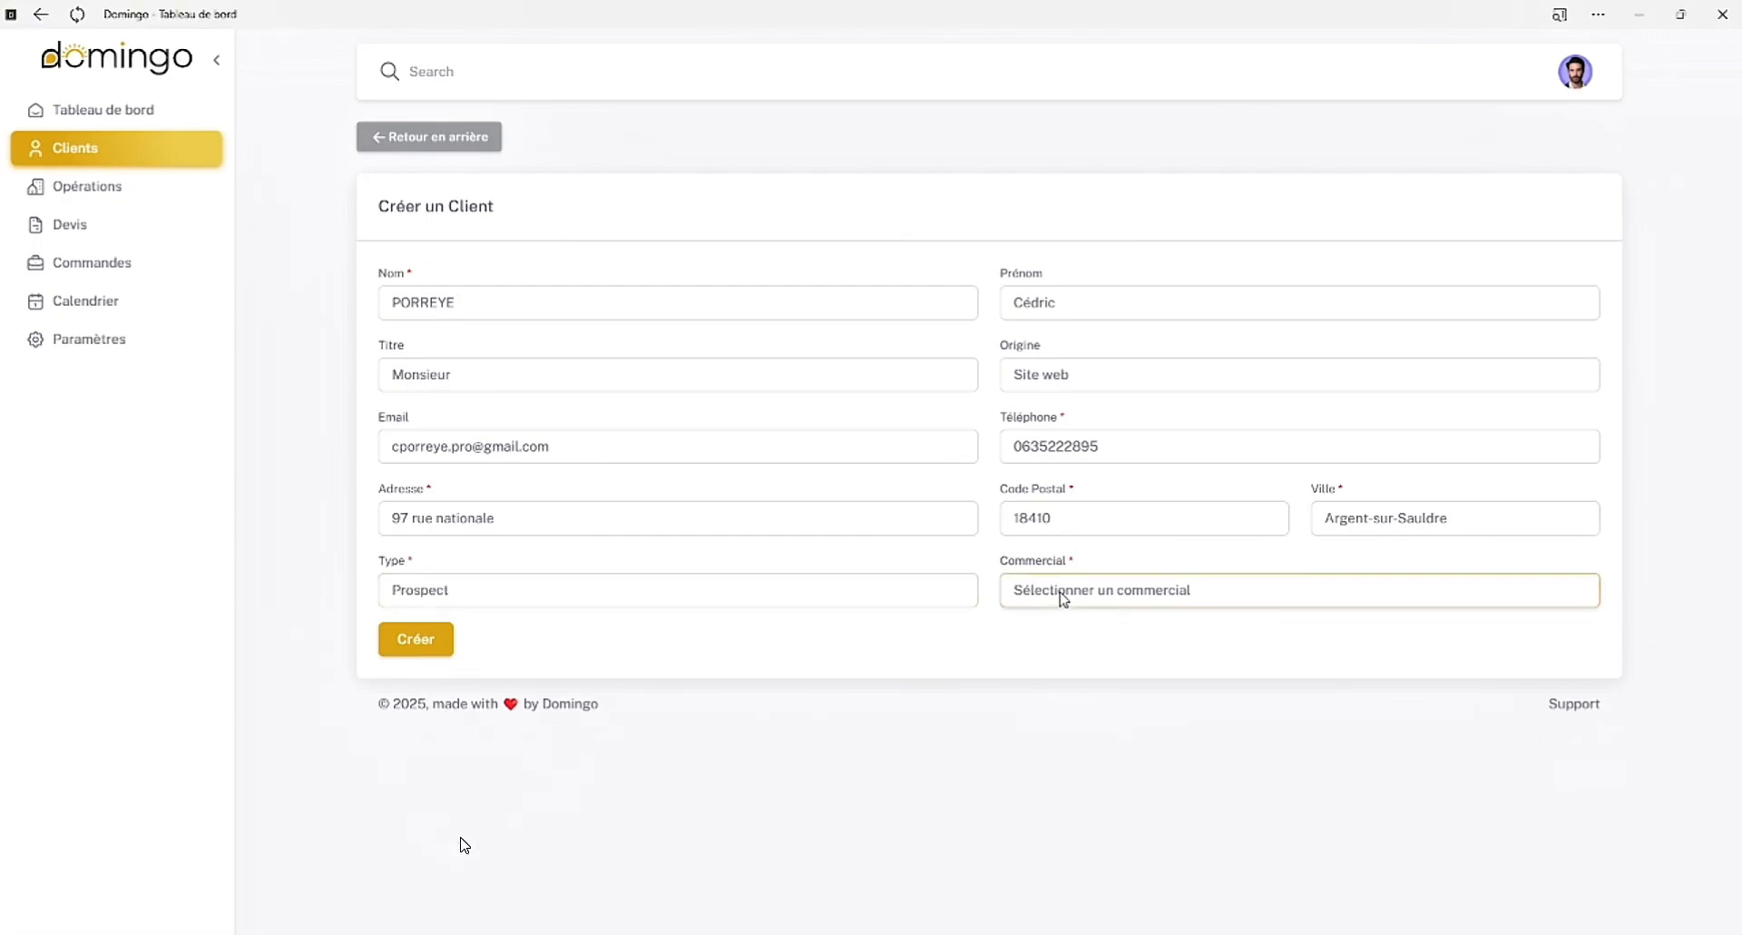
key("Down")
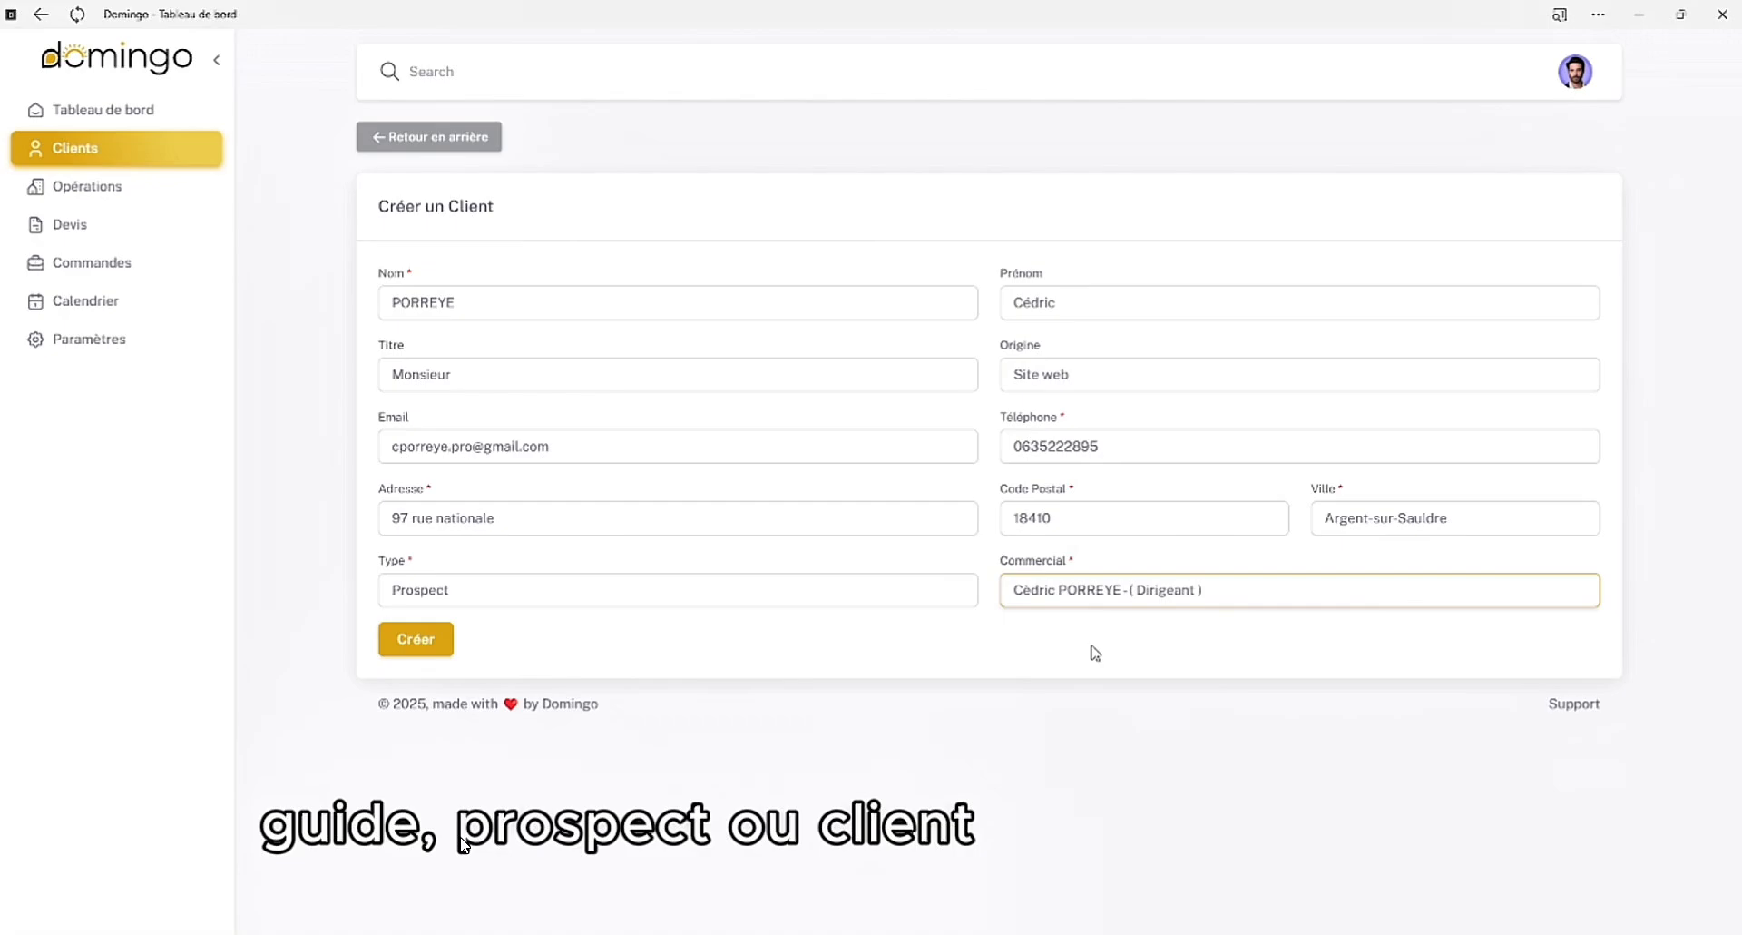
left_click(443, 644)
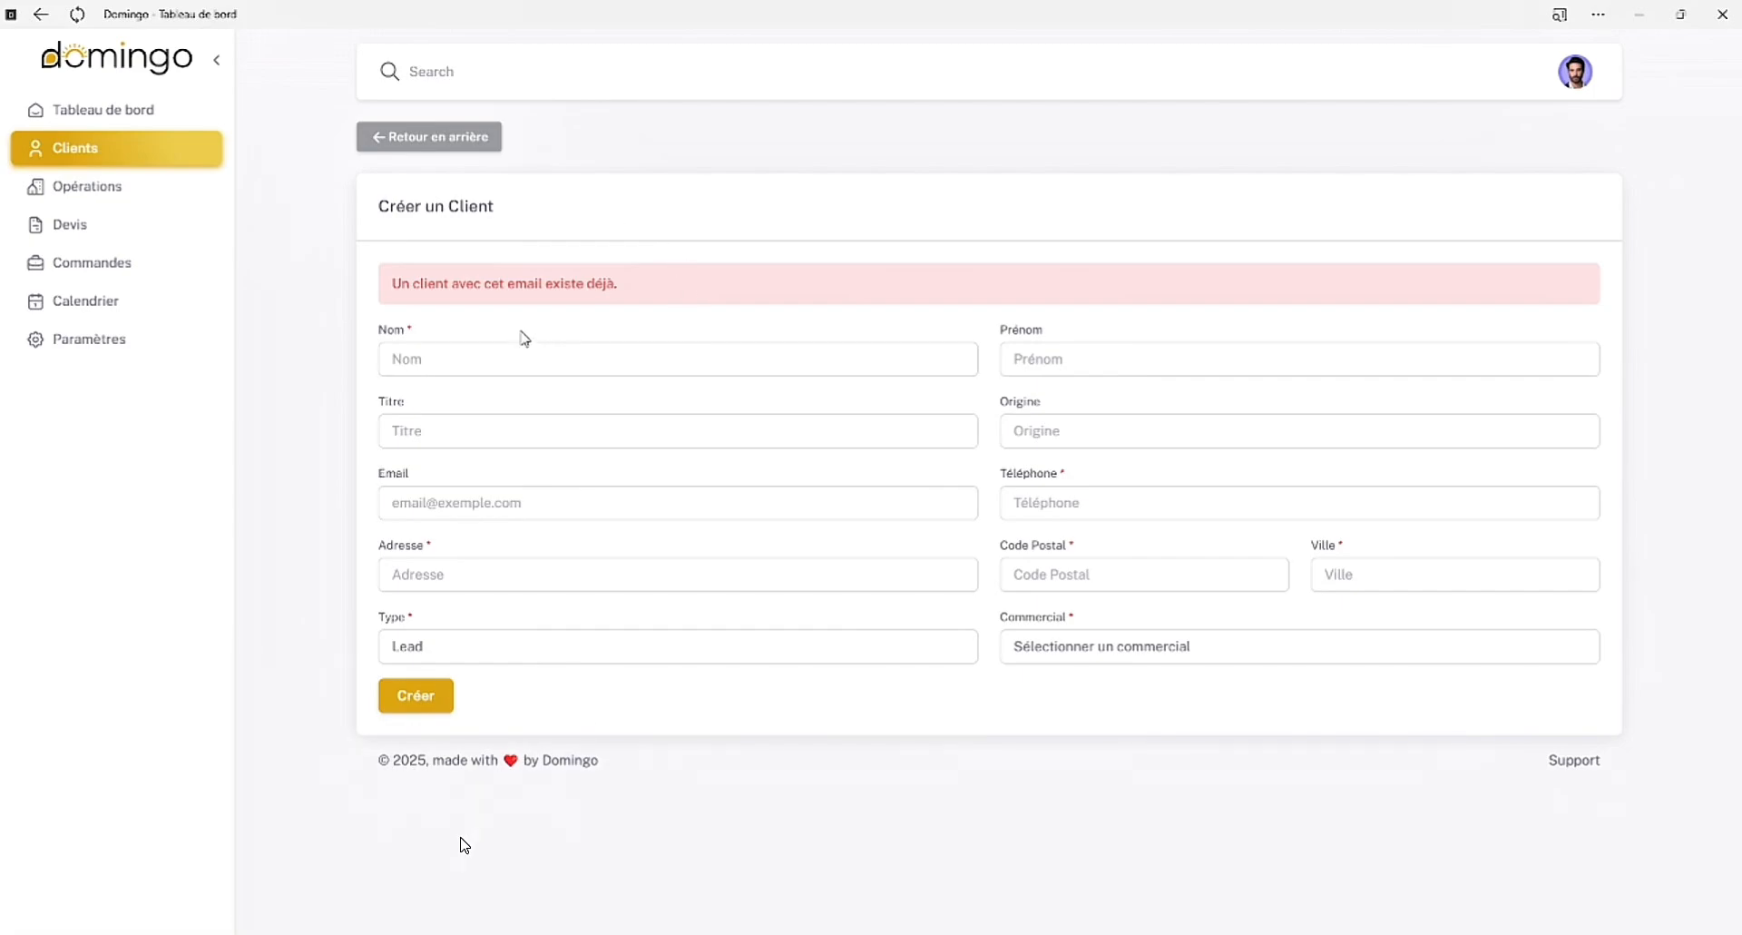
Enter the client's last name and first name again, and set the title to Monsieur
left_click(447, 350)
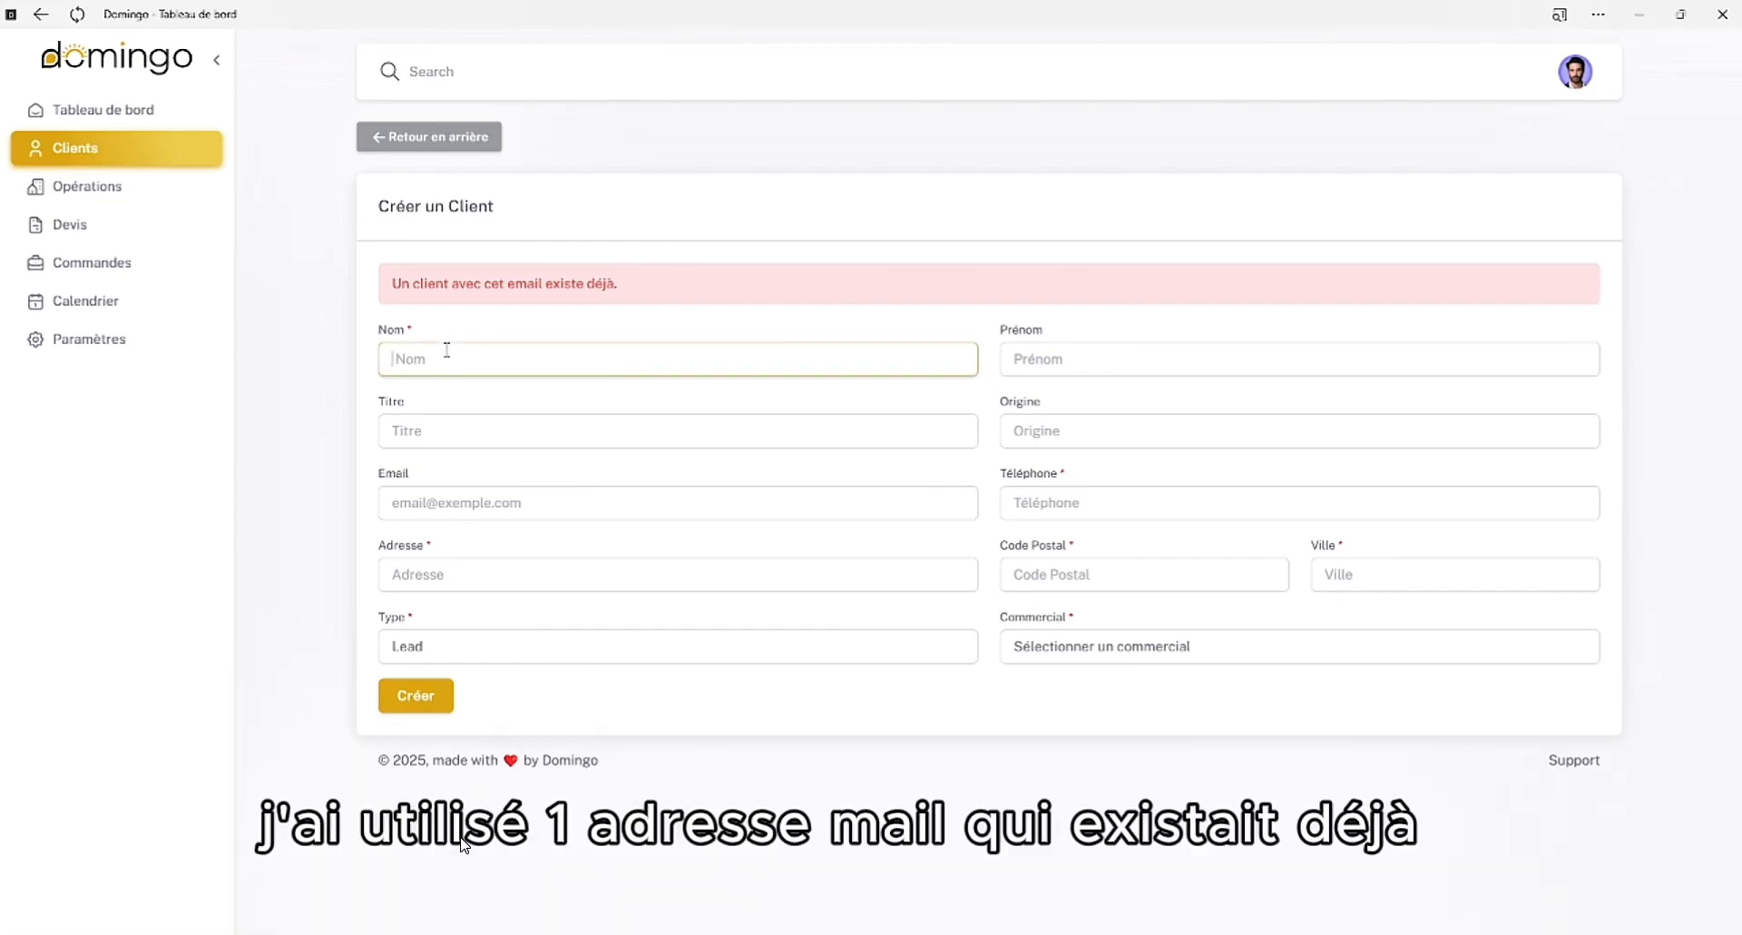
key("Tab")
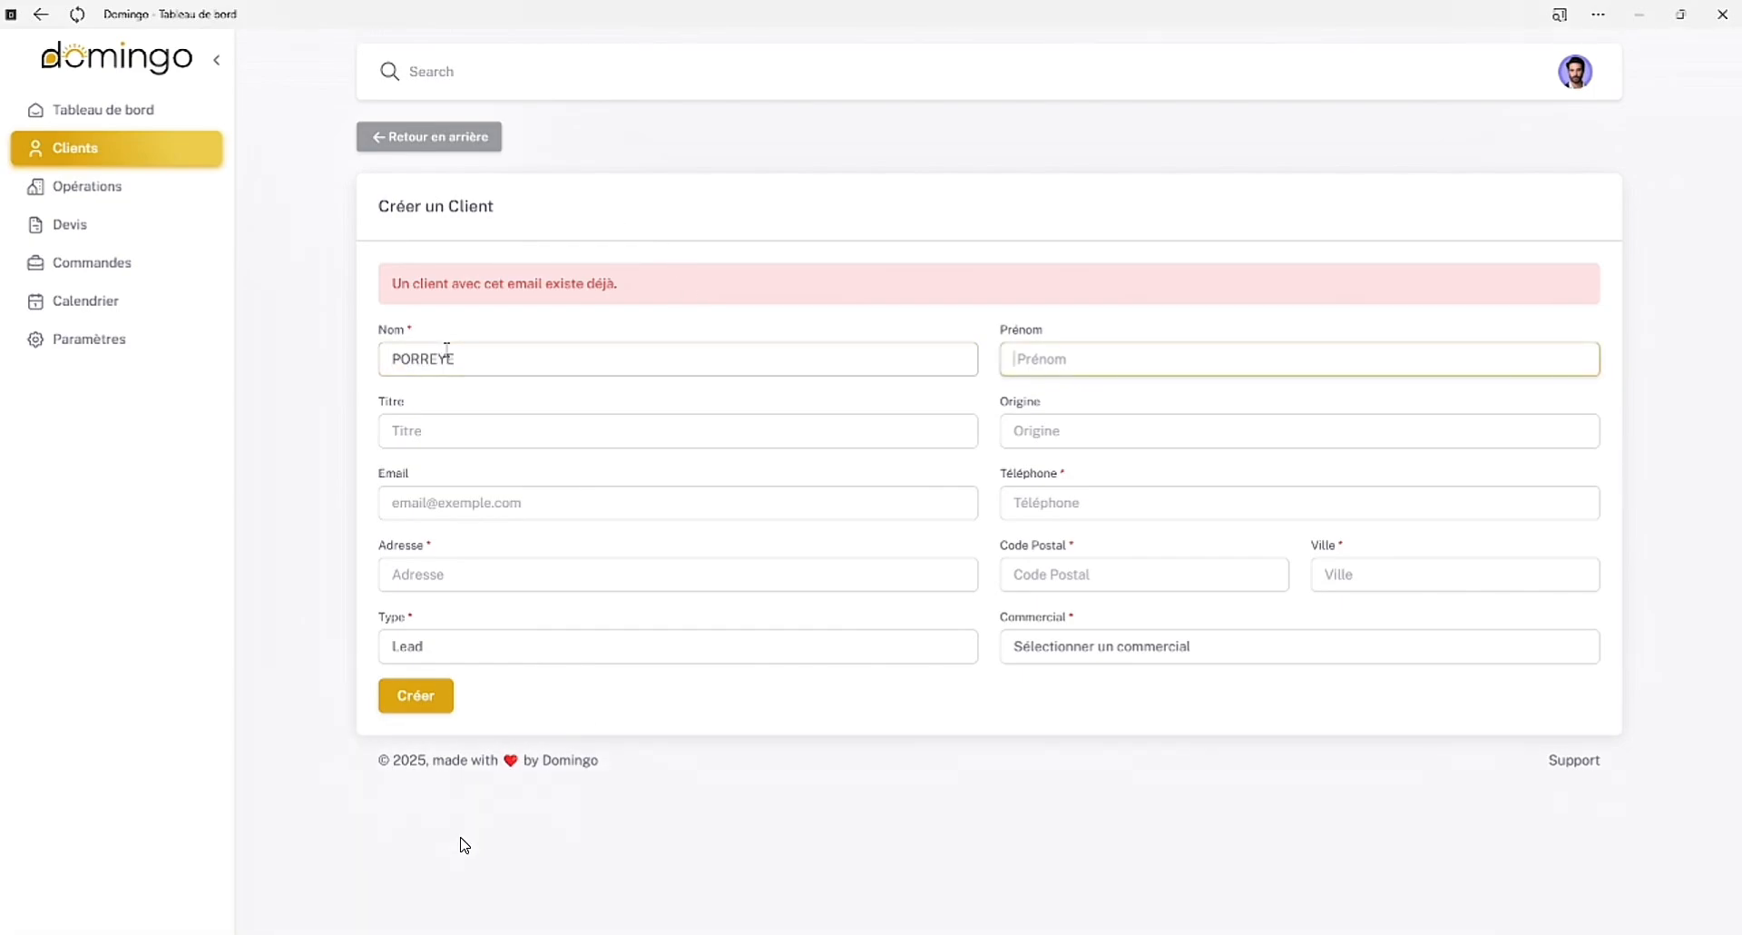
key("Tab")
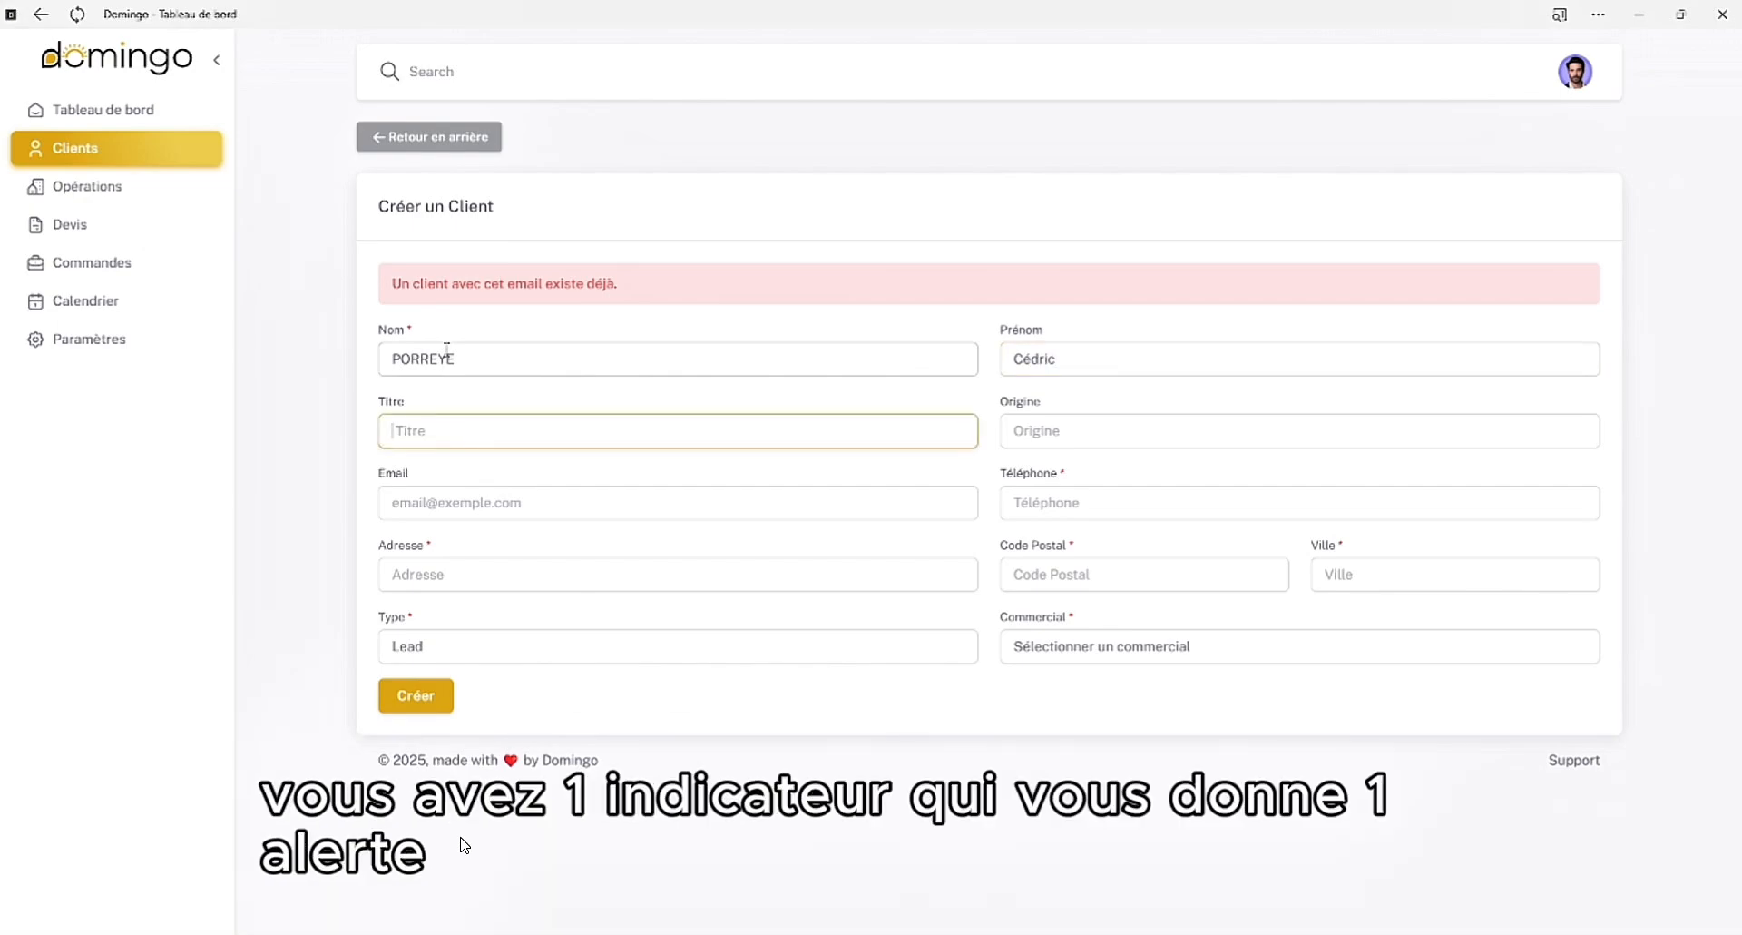
type("Monsieur")
key("Tab")
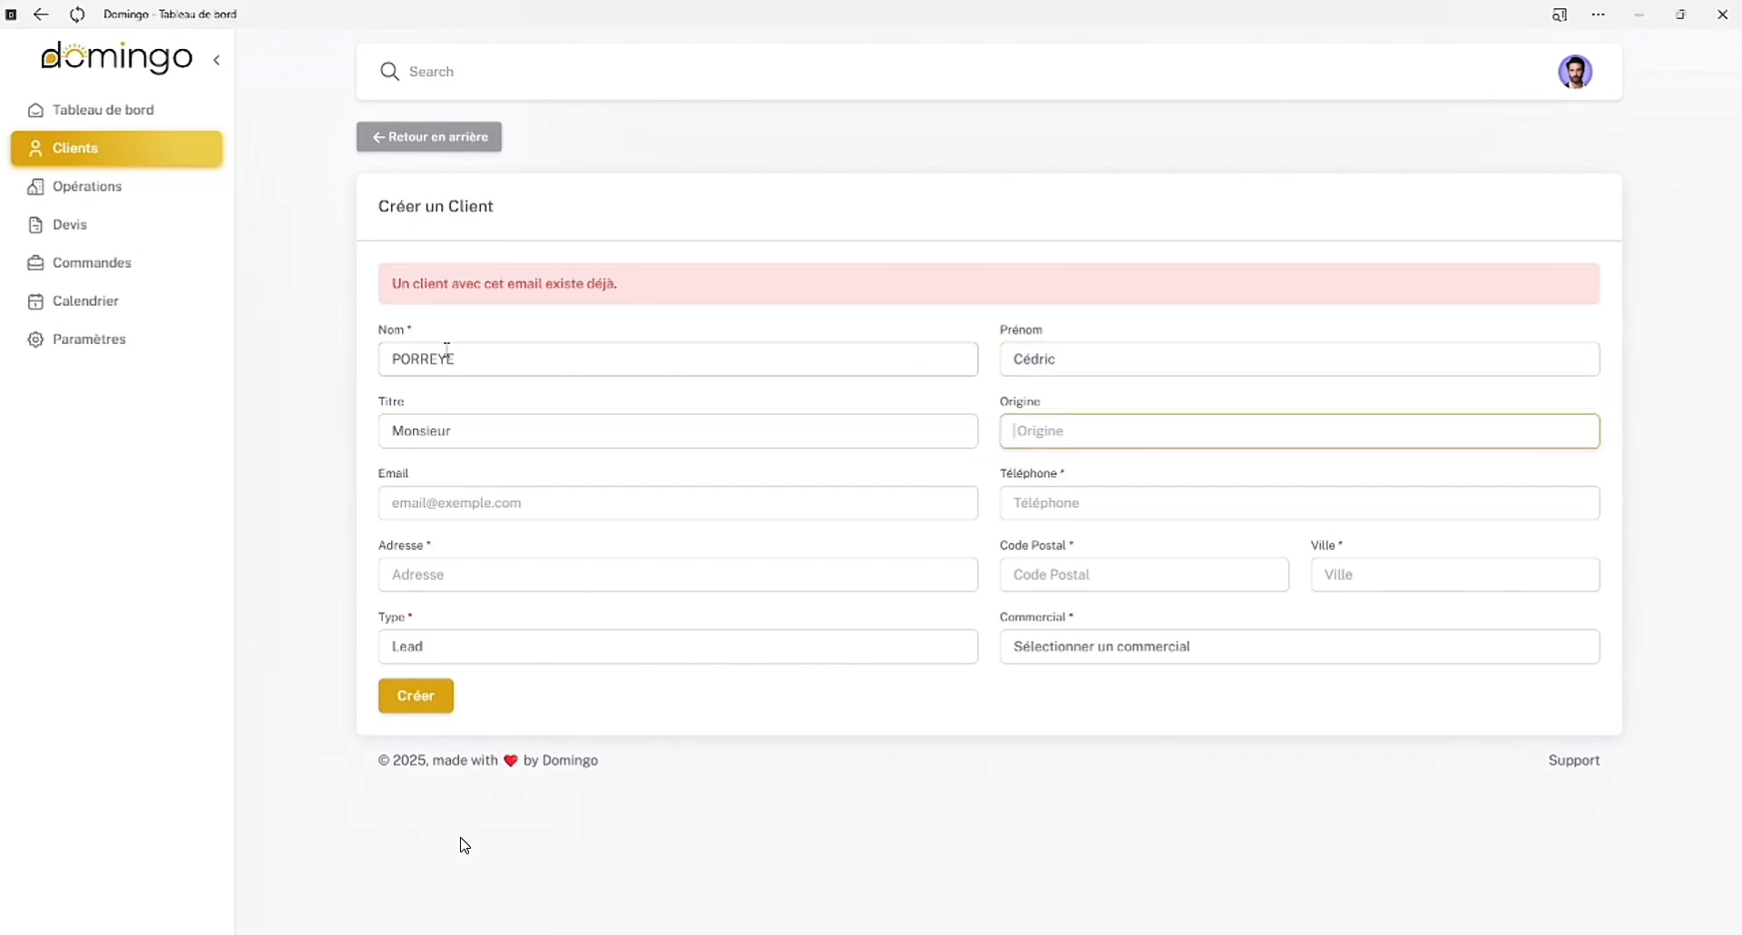
Set the client's origin to "site web"
type("Parrrinage")
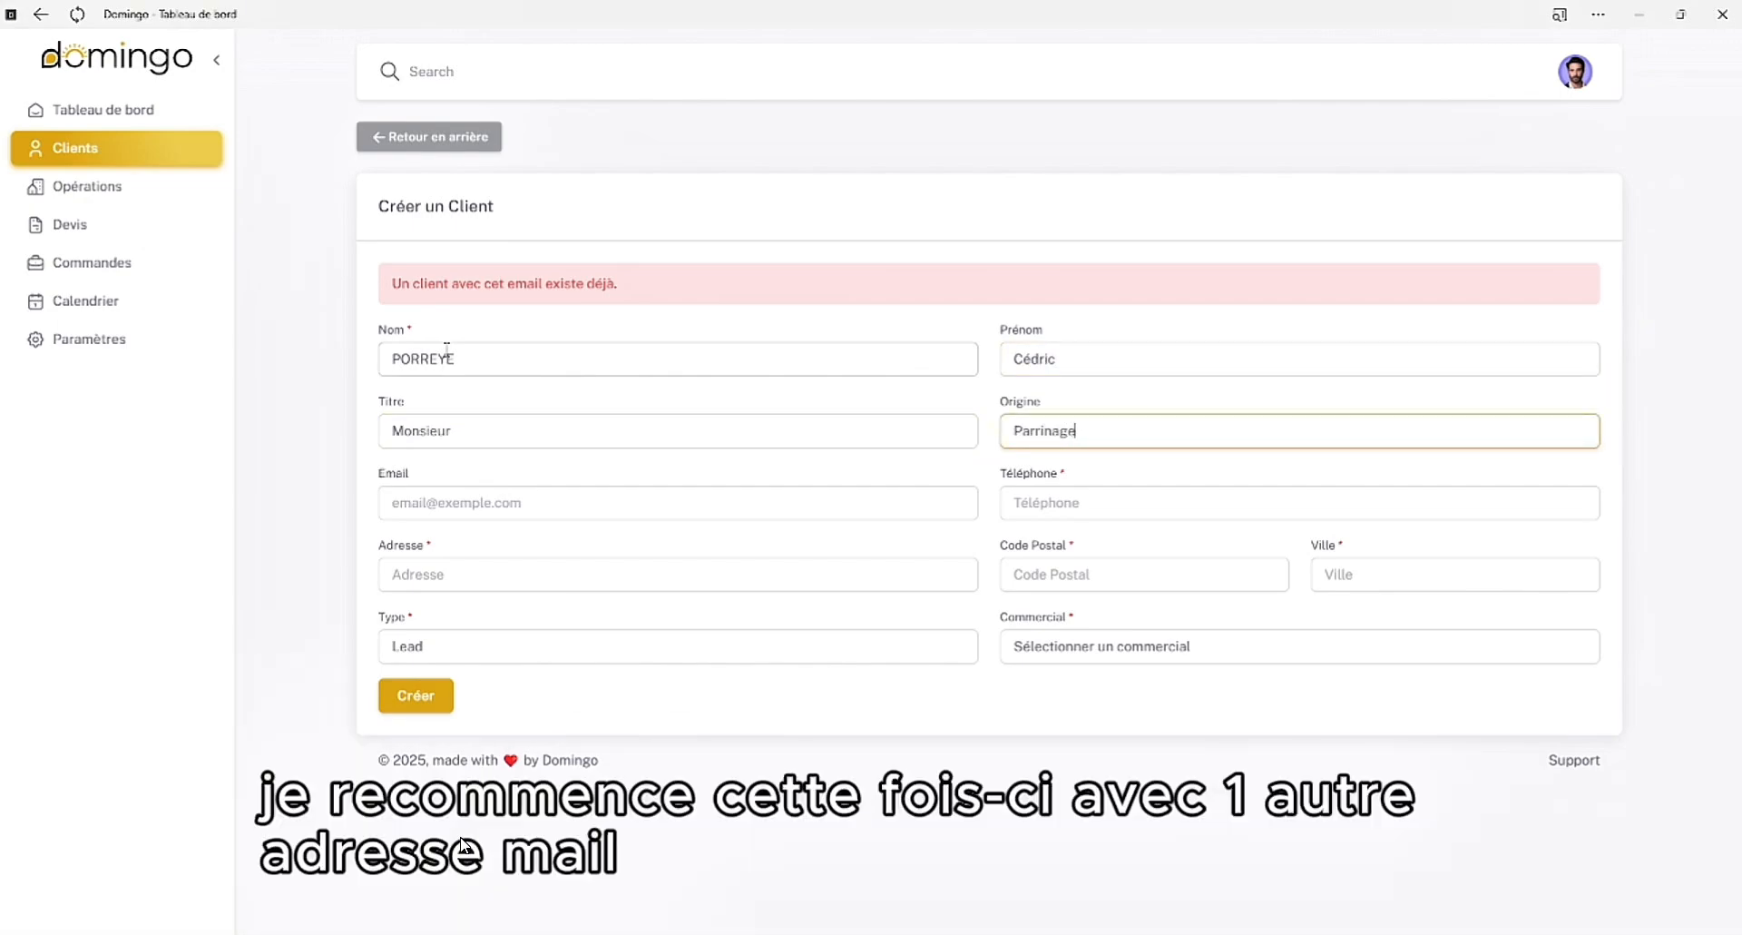
key("BackSpace")
key("BackSpace")
type("nage")
key("BackSpace")
key("BackSpace")
key("BackSpace")
key("BackSpace")
key("BackSpace")
key("BackSpace")
key("BackSpace")
key("BackSpace")
key("BackSpace")
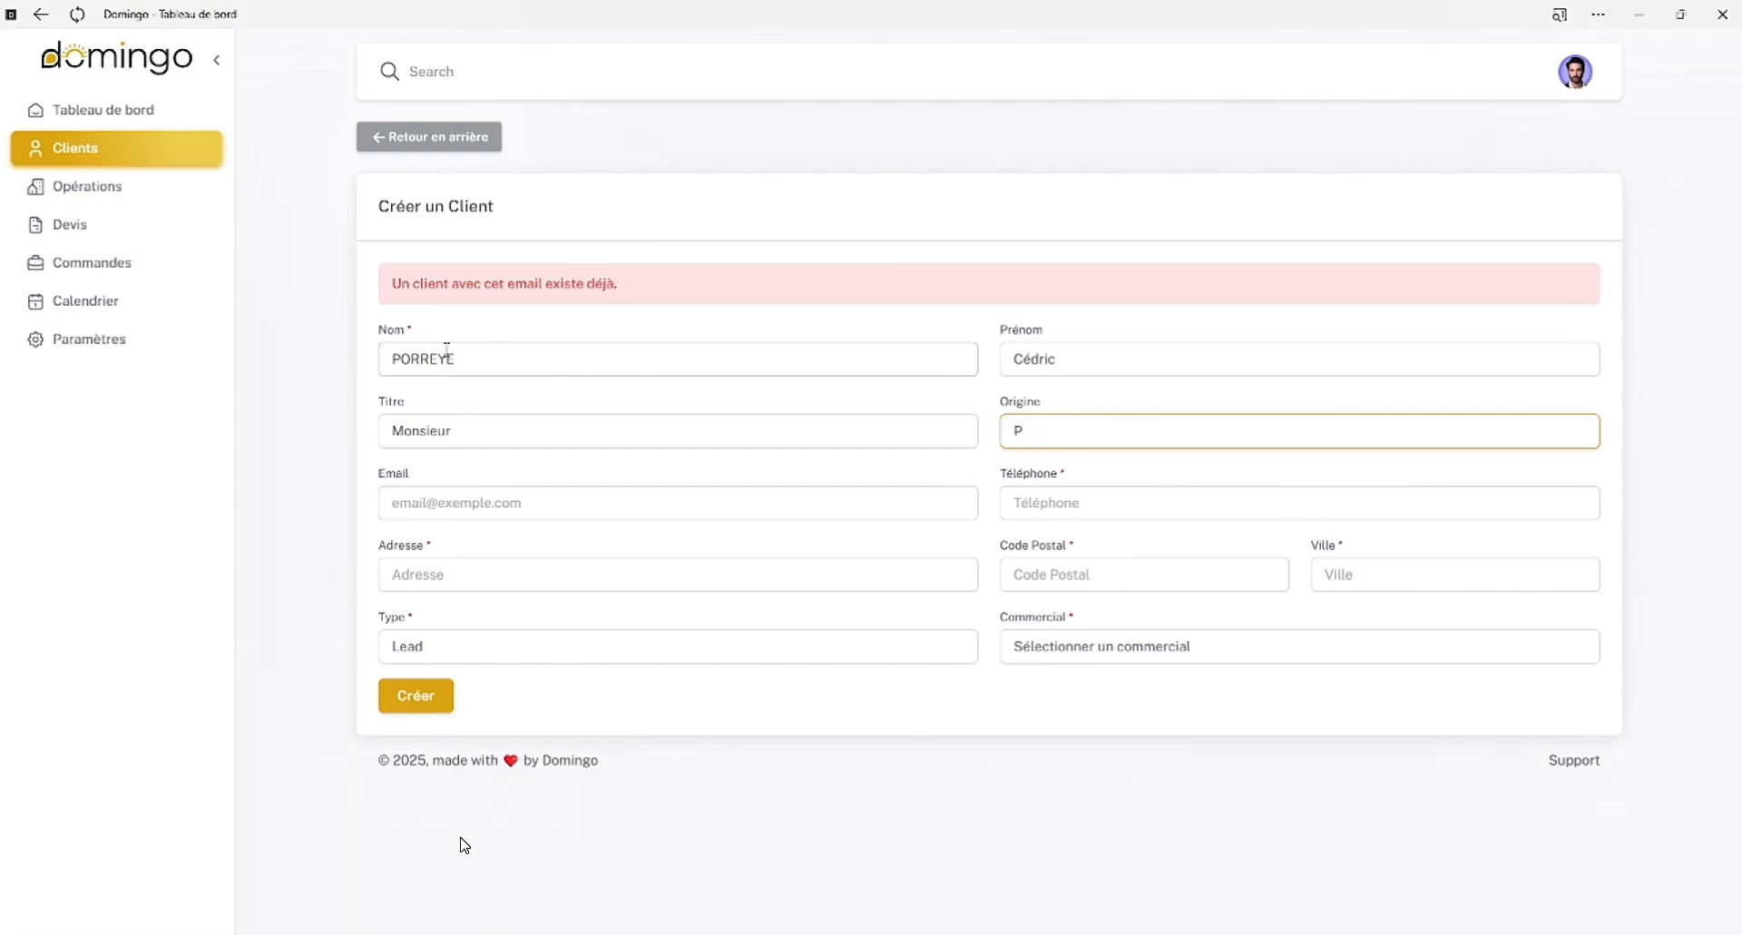
type("site web")
key("Tab")
key("Tab")
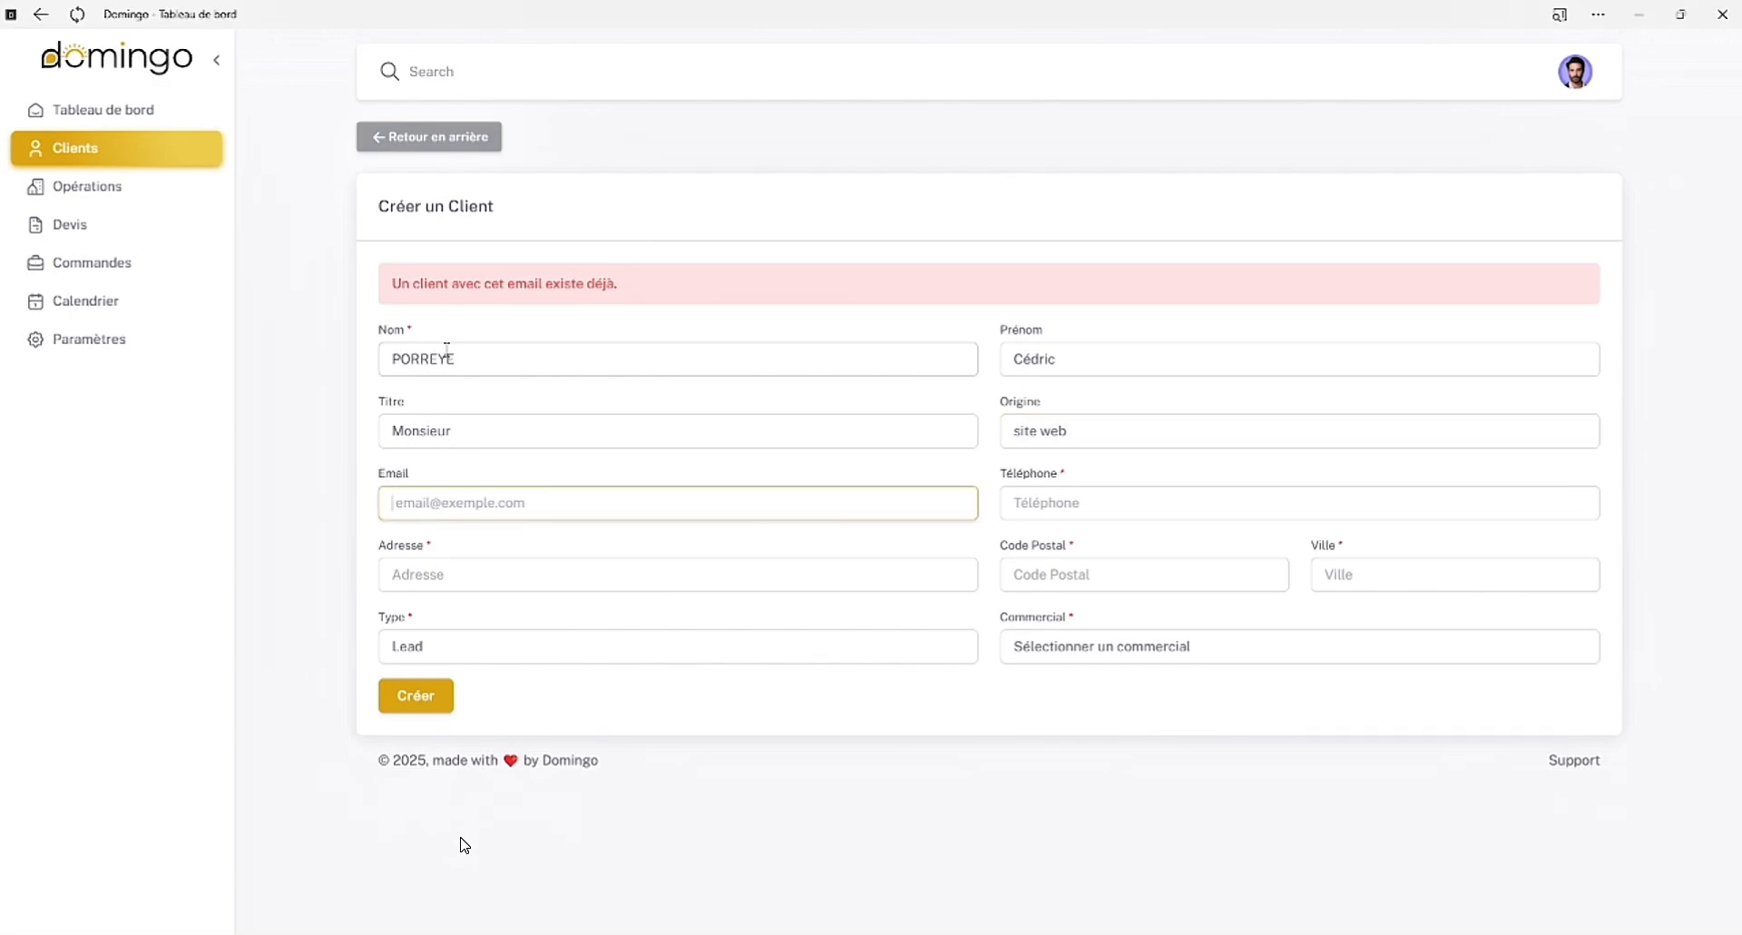
Fill in a different e-mail address for the client and enter the phone number
type("cons")
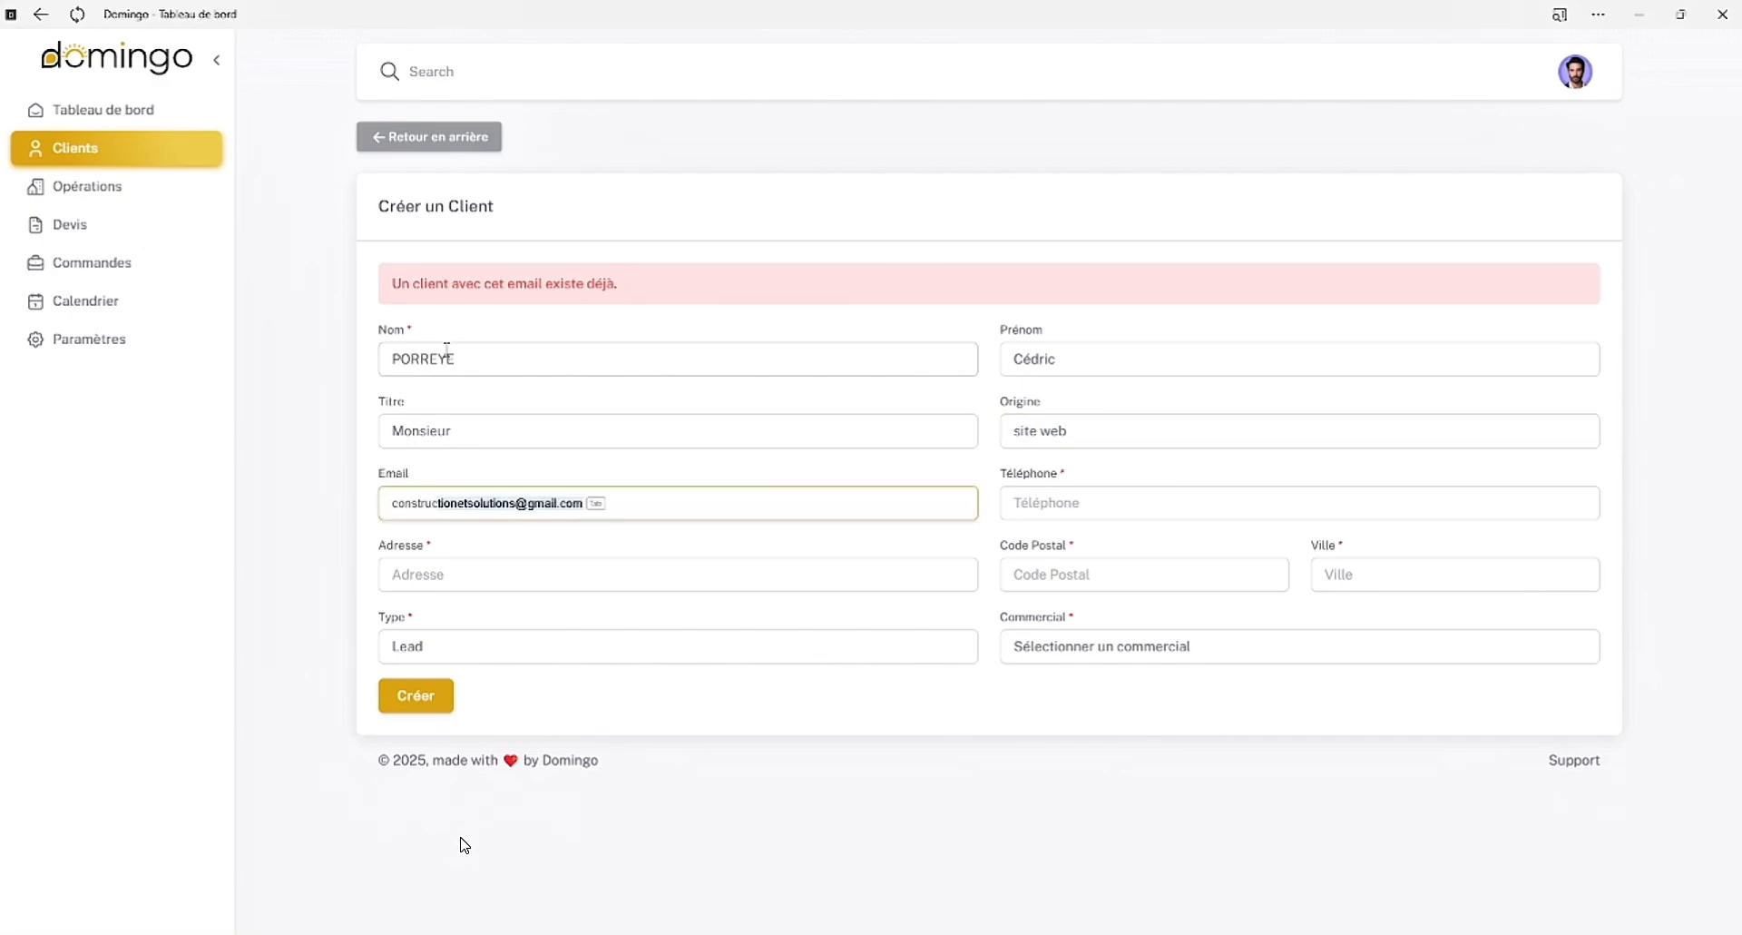
type("truc")
key("Tab")
key("Tab")
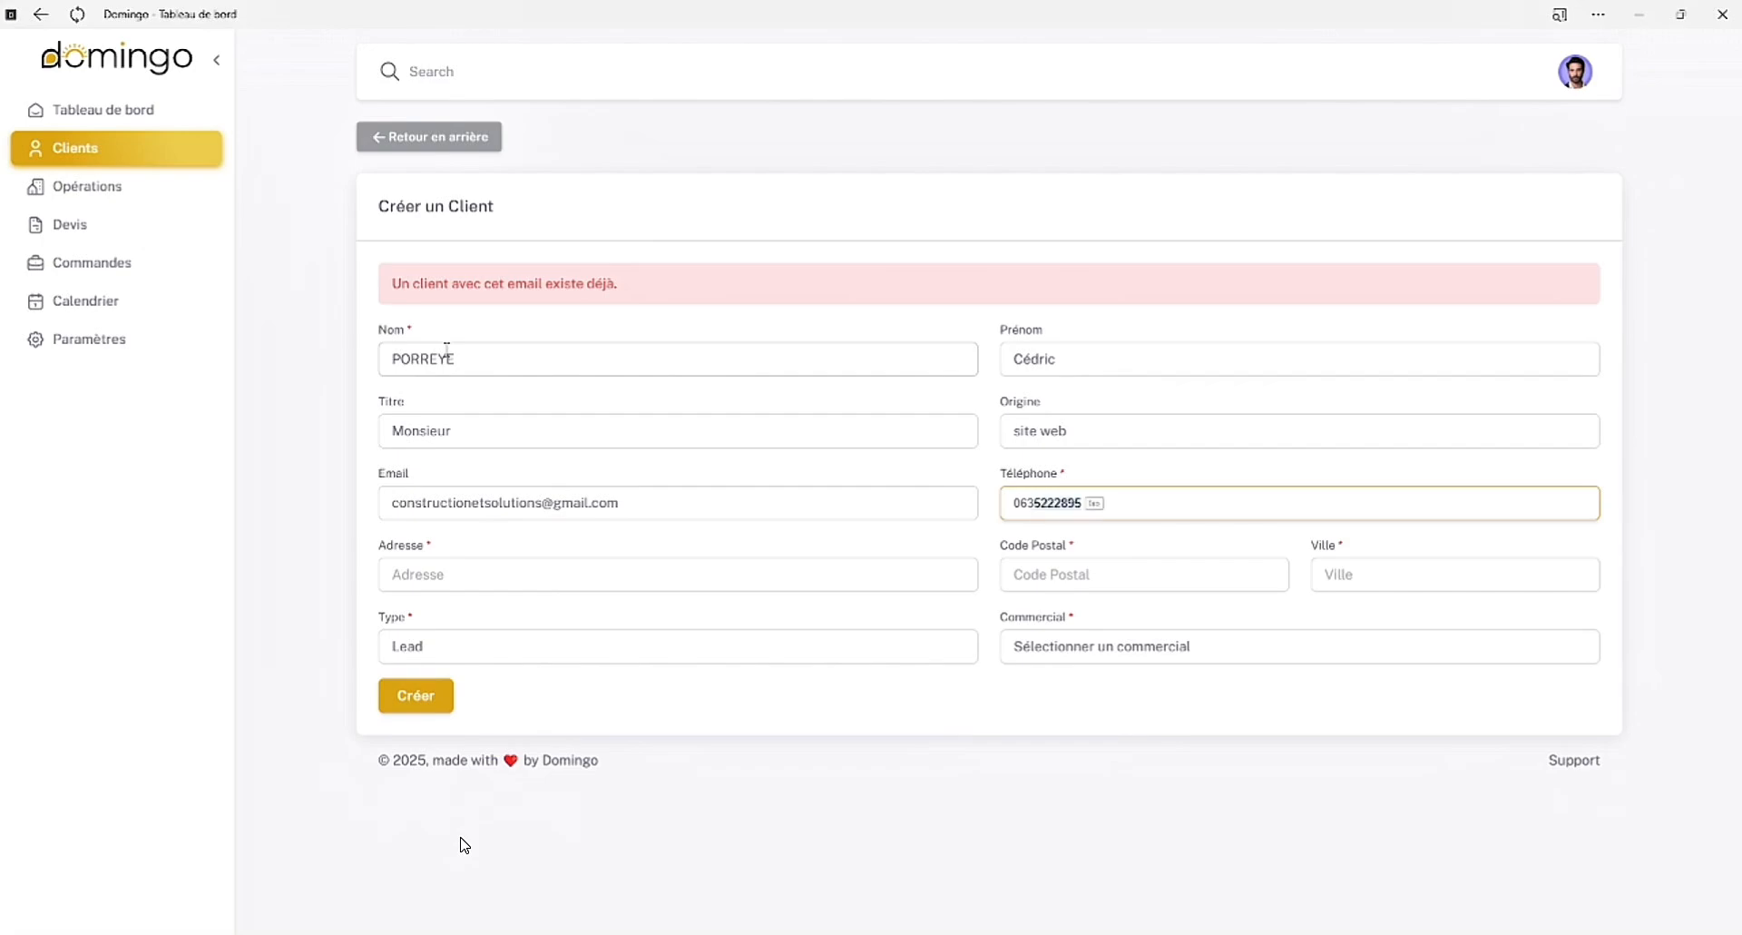
key("Tab")
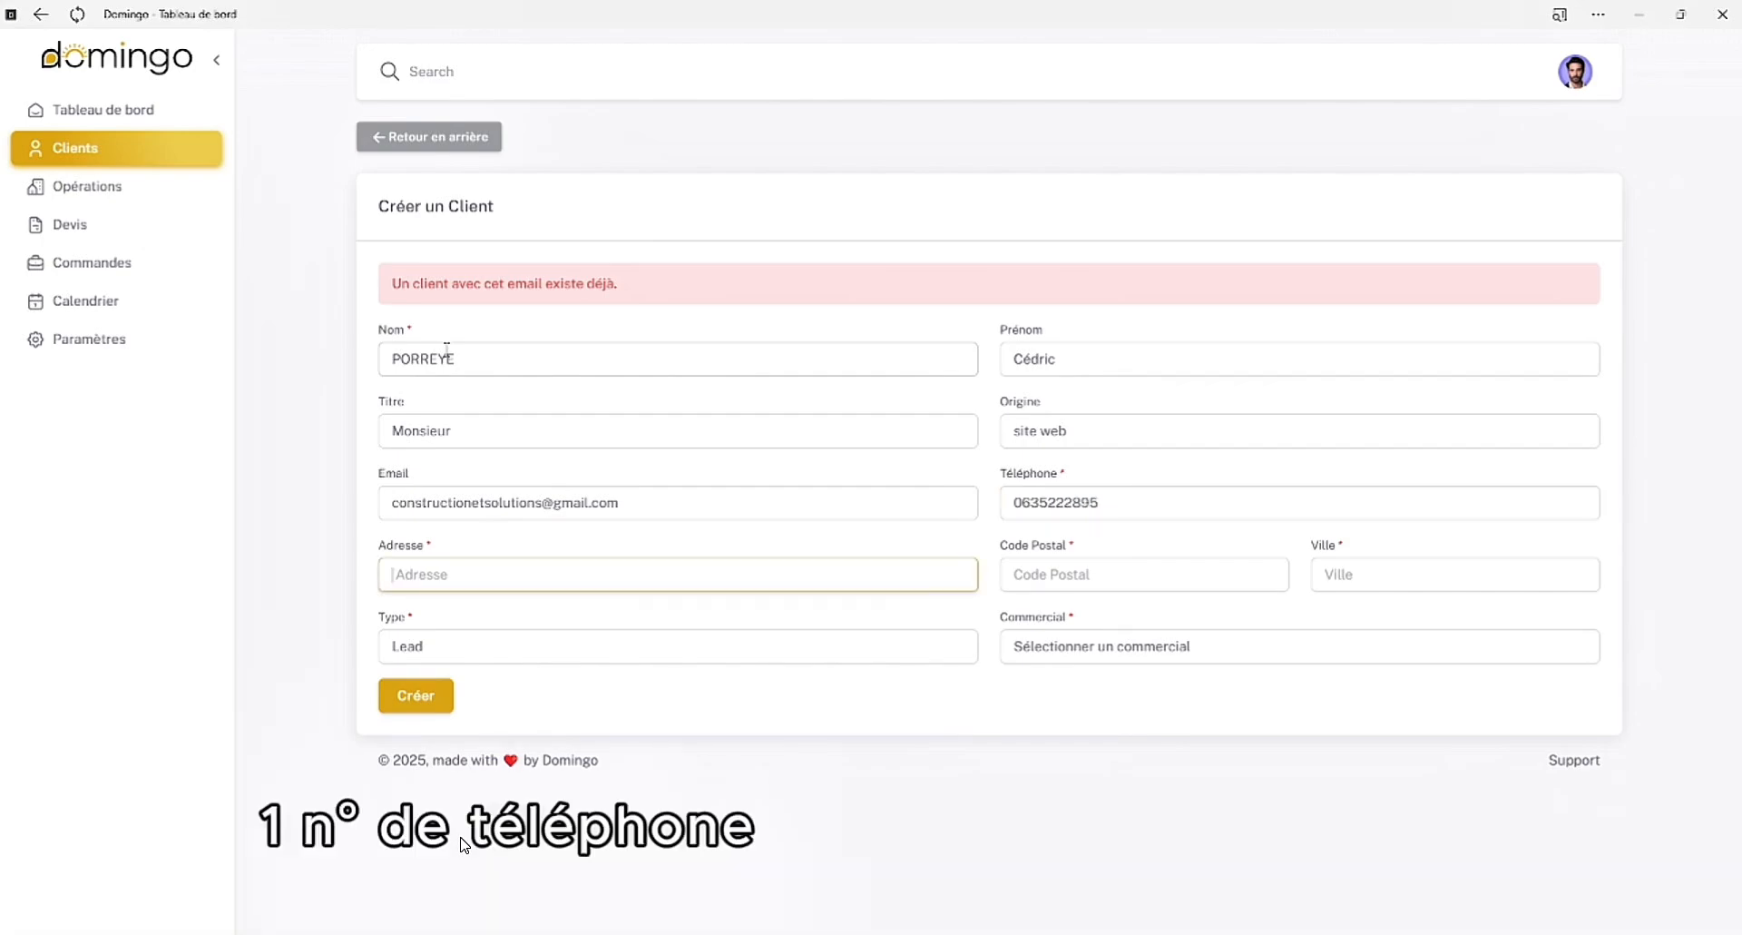
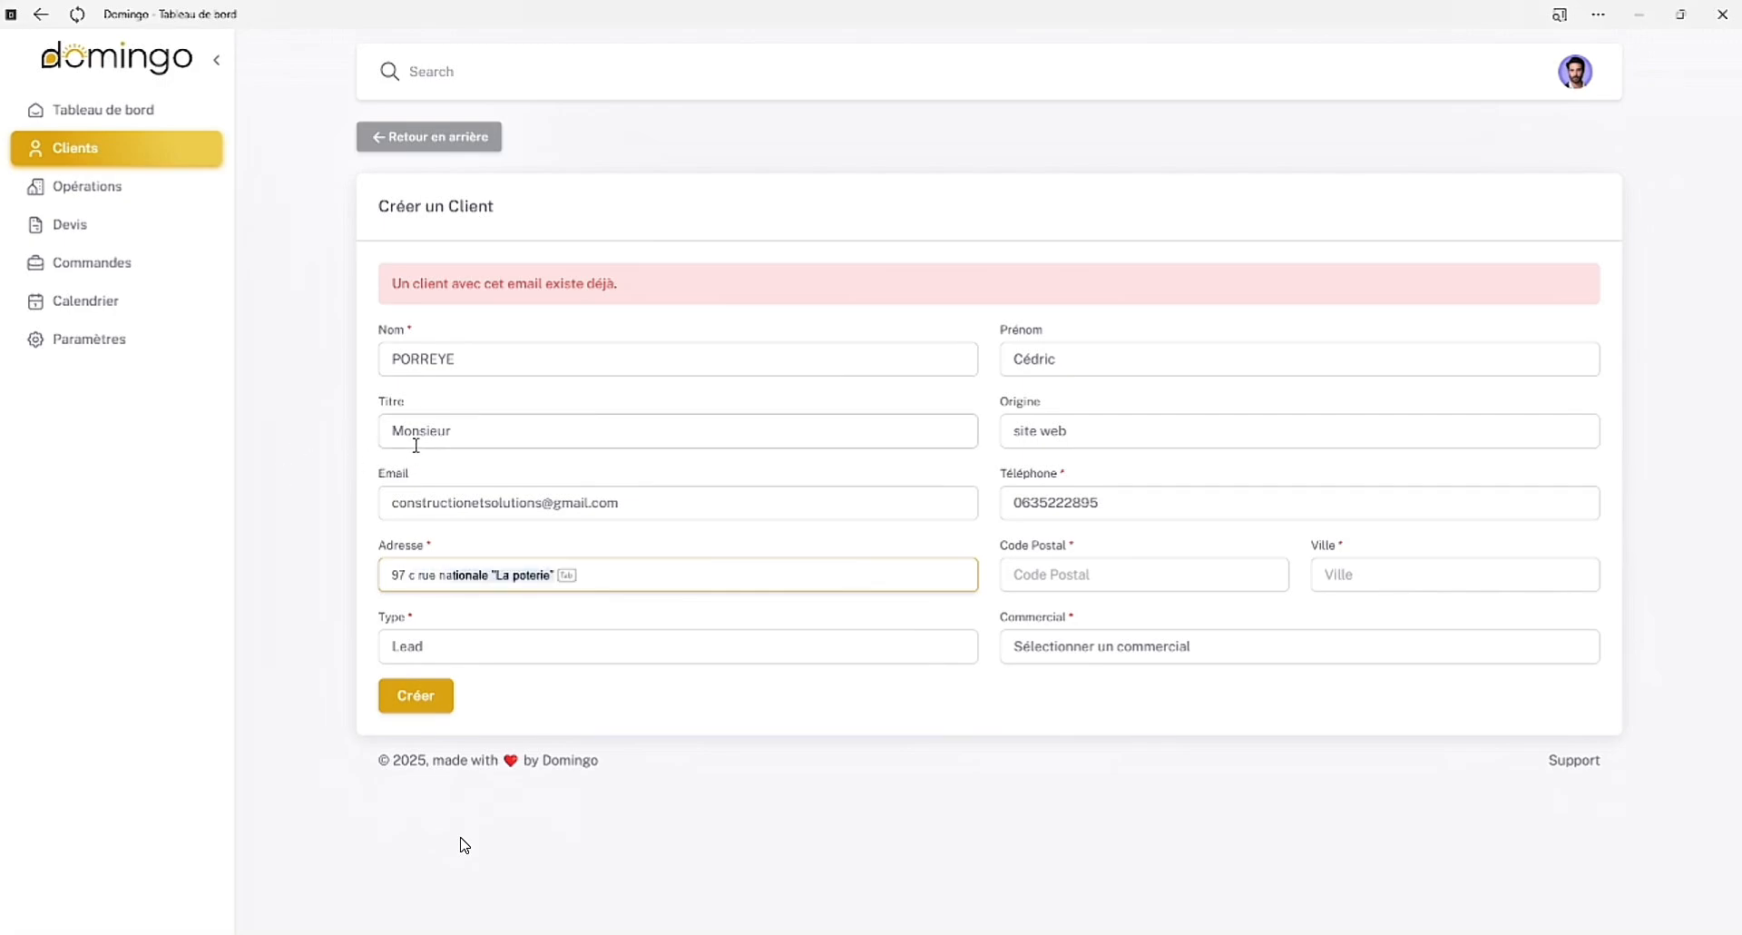
Fill in the client's street address using the saved suggestion
key("Tab")
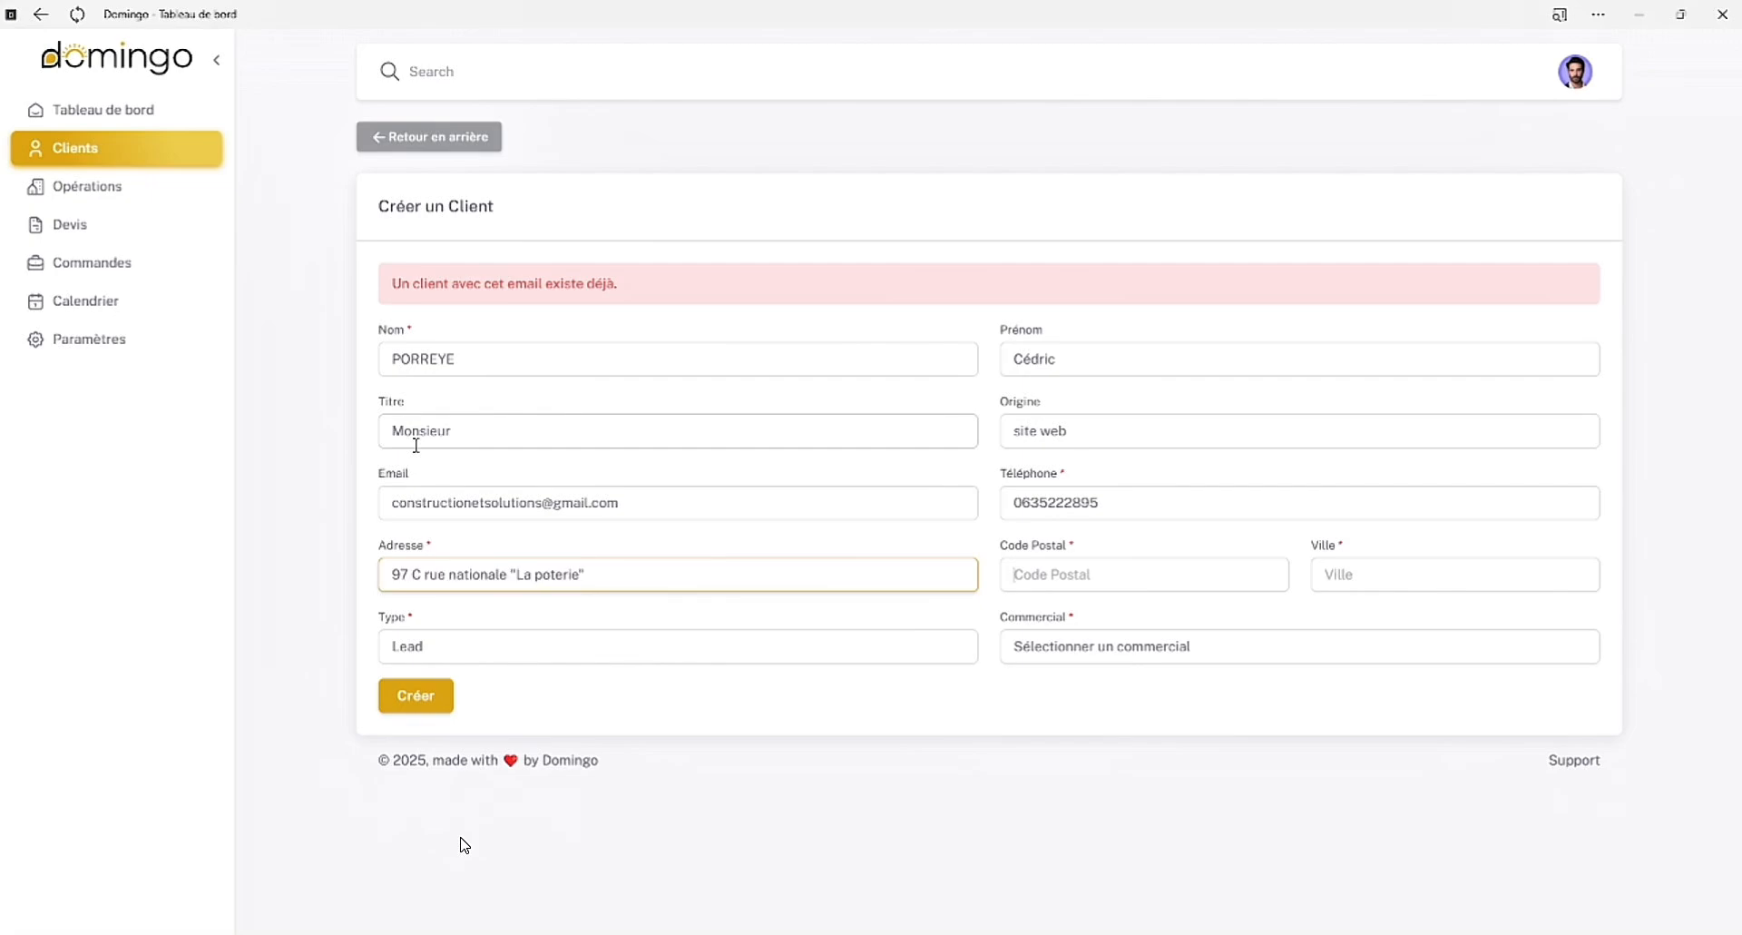
Enter the client's postal code and choose the matching city from the suggested towns
key("Tab")
type("18410")
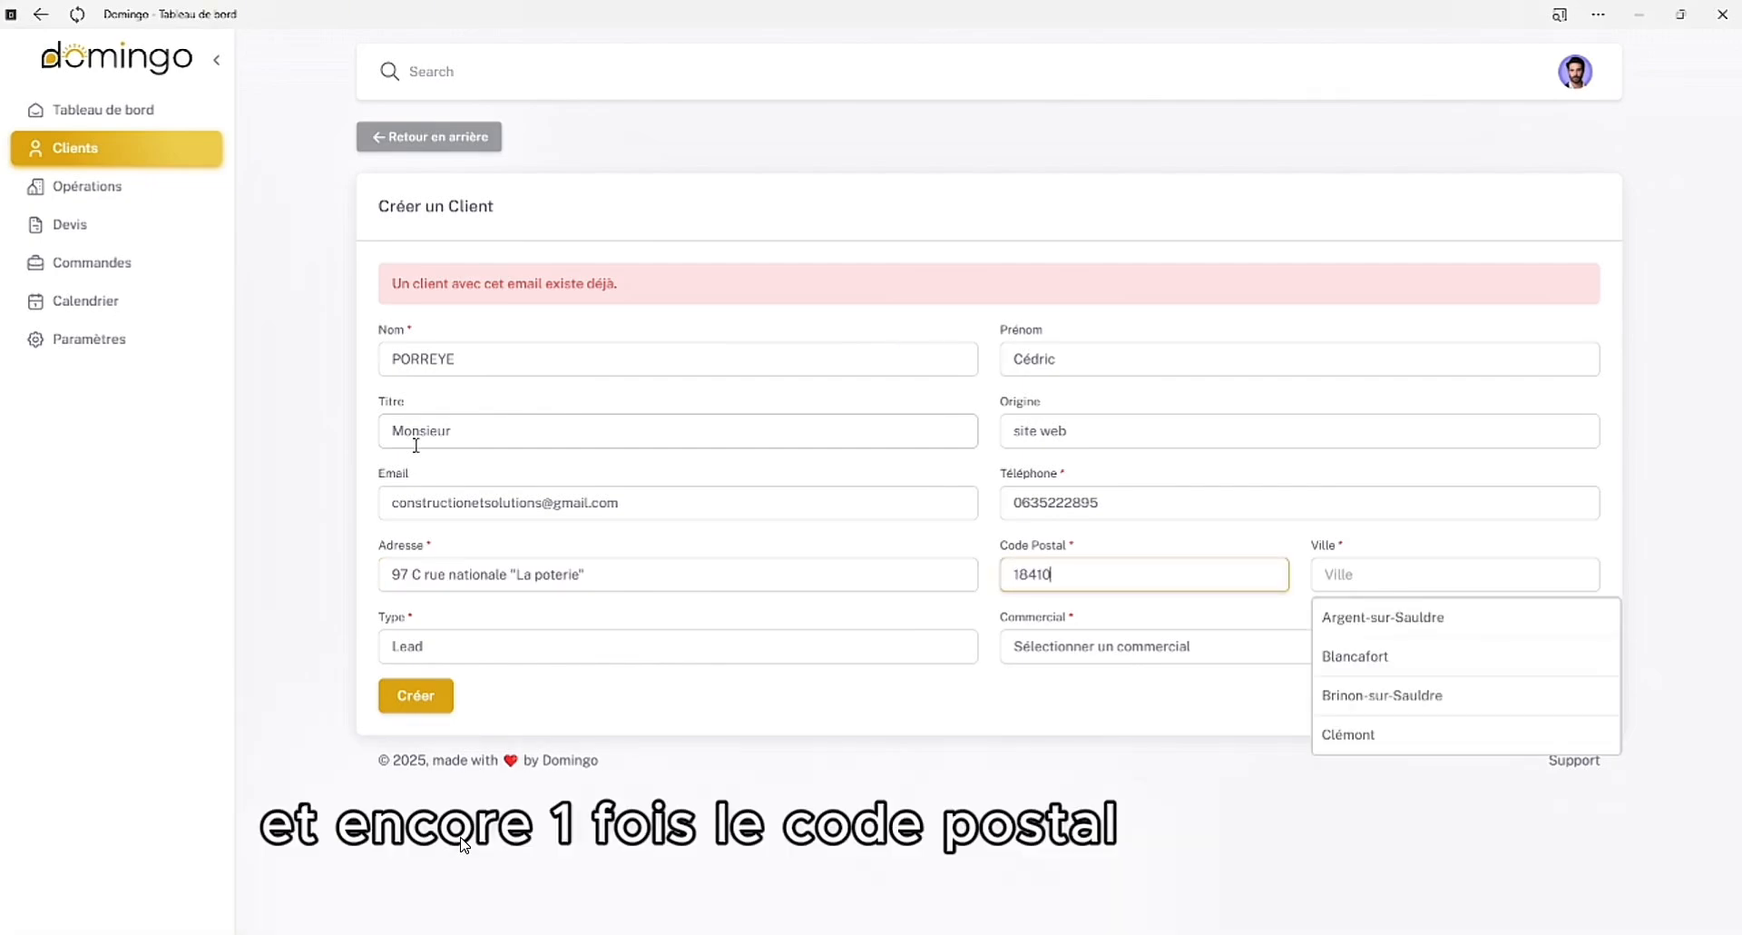
left_click(1389, 617)
Set the type to Prospect, choose the Dirigeant as the commercial, and create the client
left_click(565, 660)
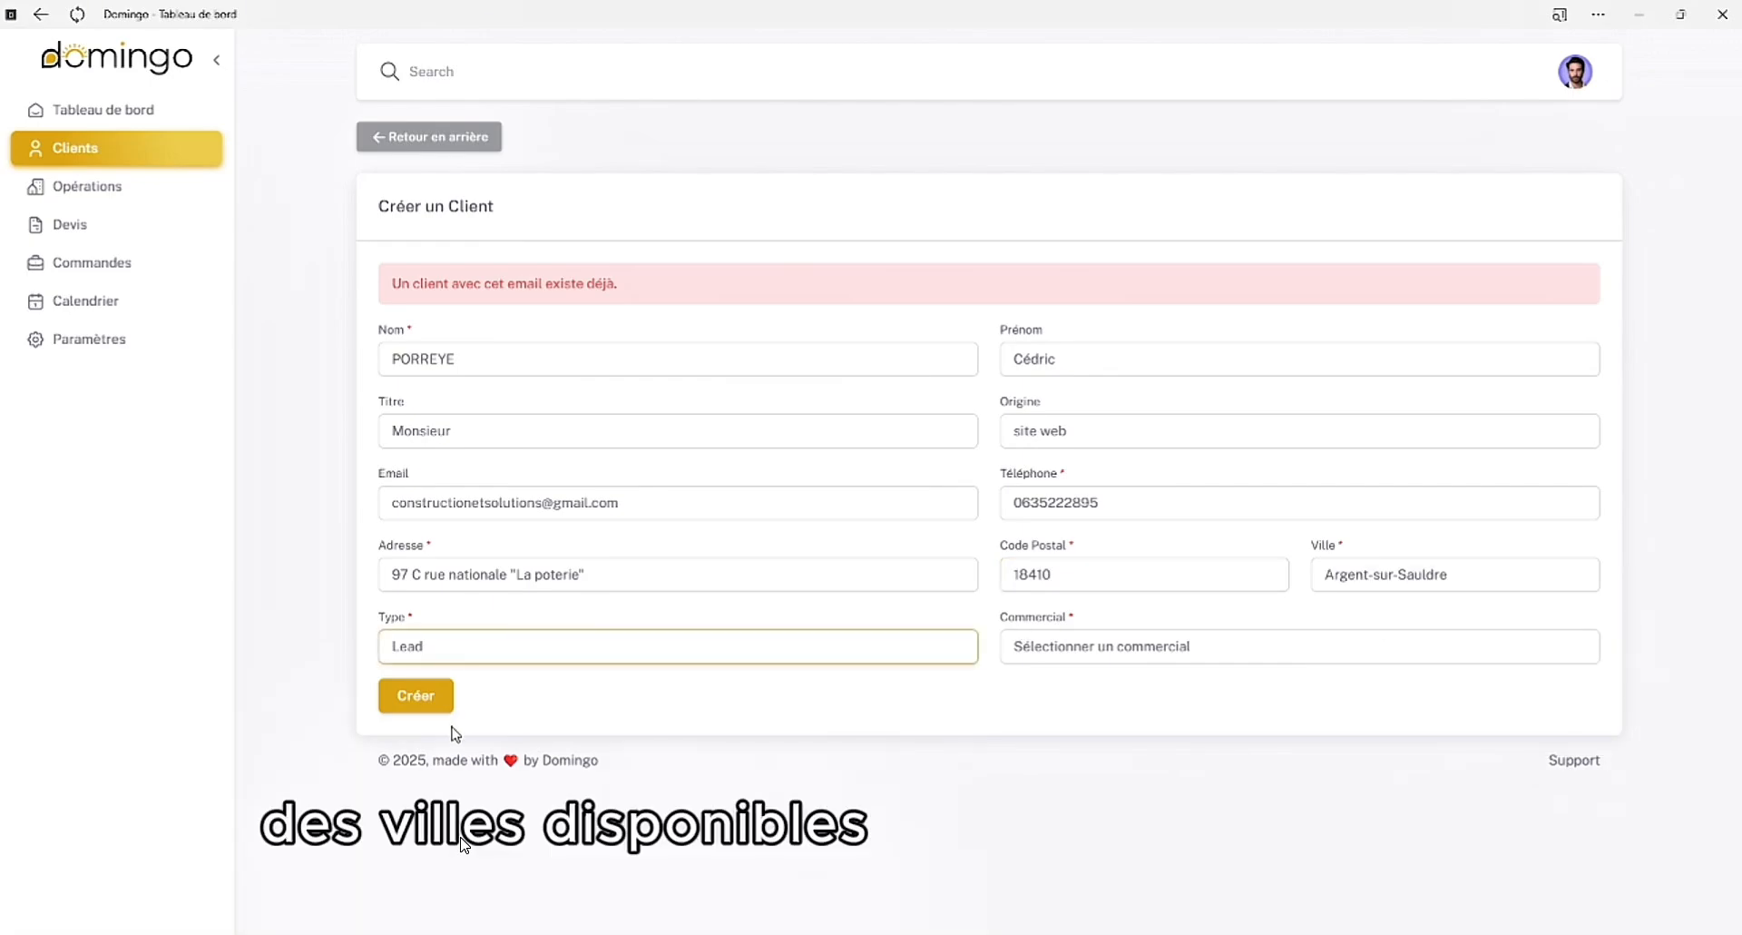
left_click(452, 725)
left_click(1102, 648)
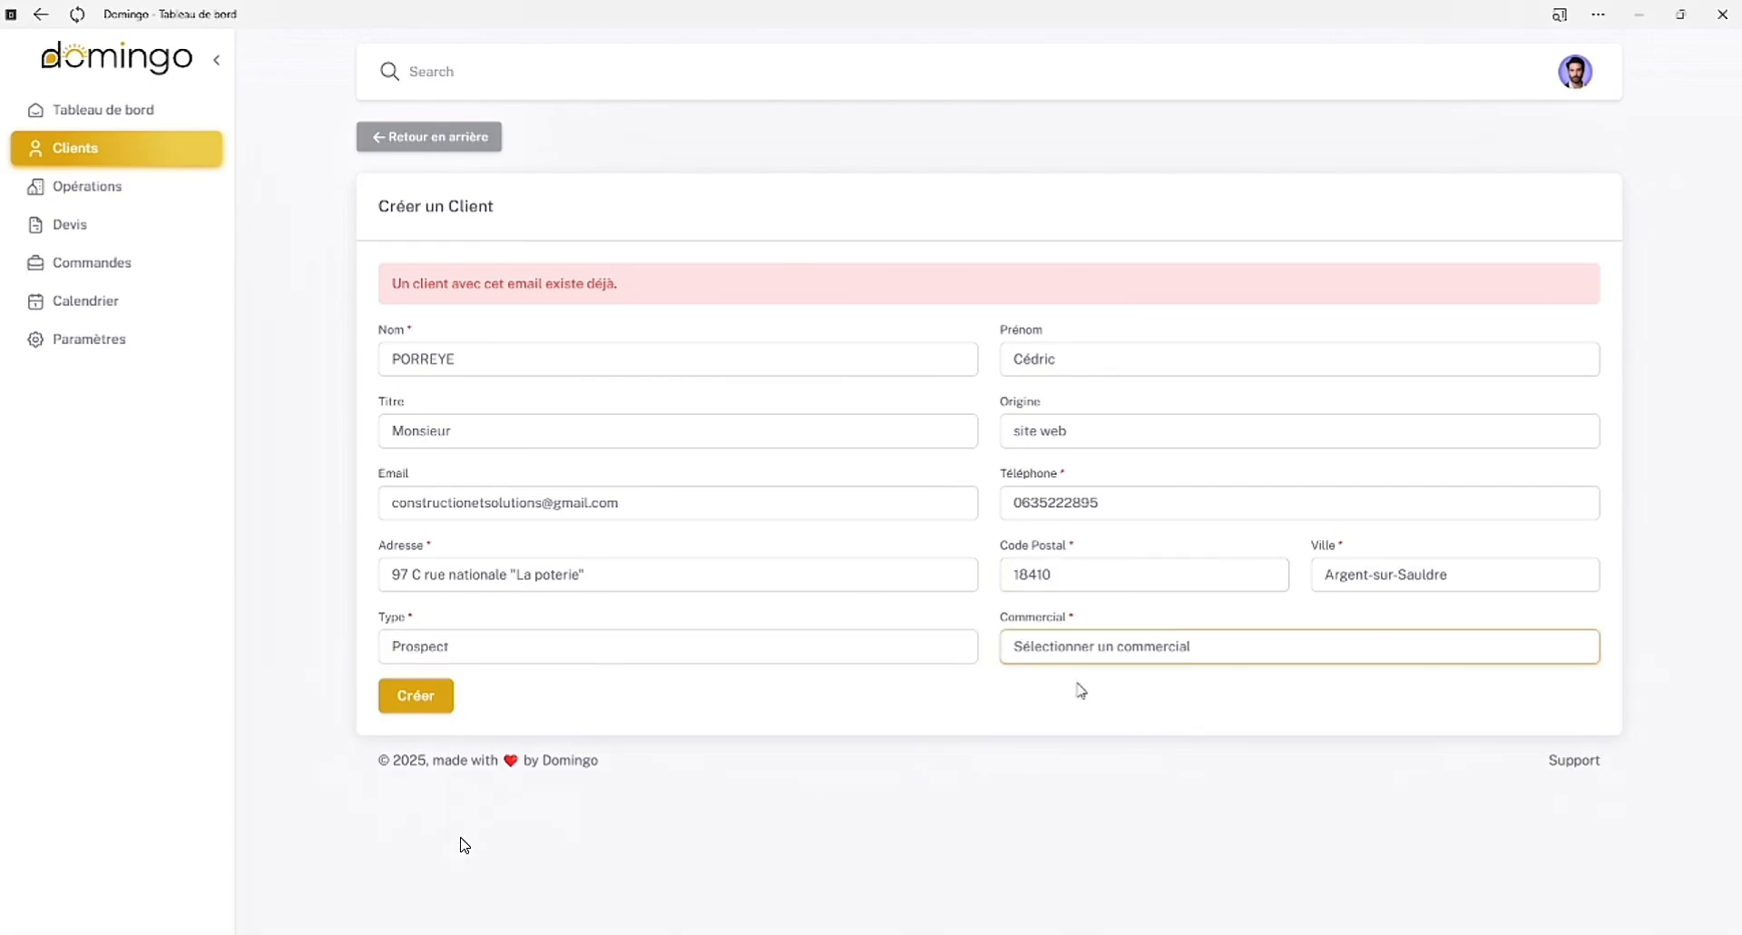
left_click(1076, 698)
left_click(407, 709)
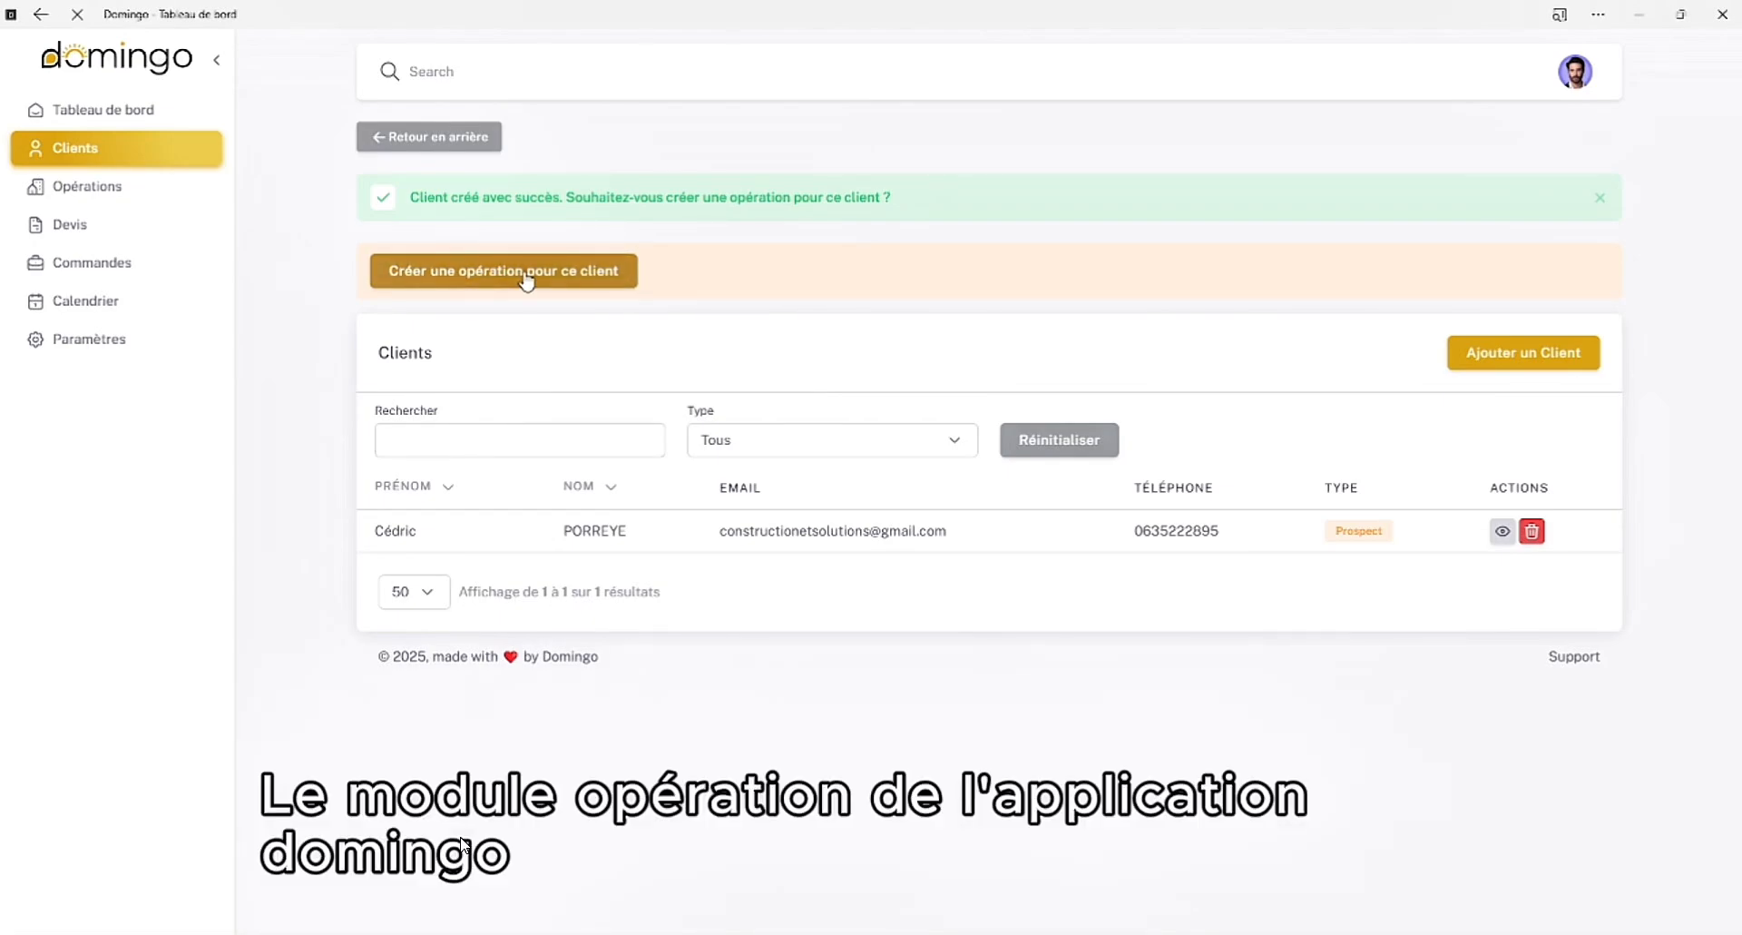
Start a new operation for the created client and enter "Domingo" as its subject
left_click(580, 271)
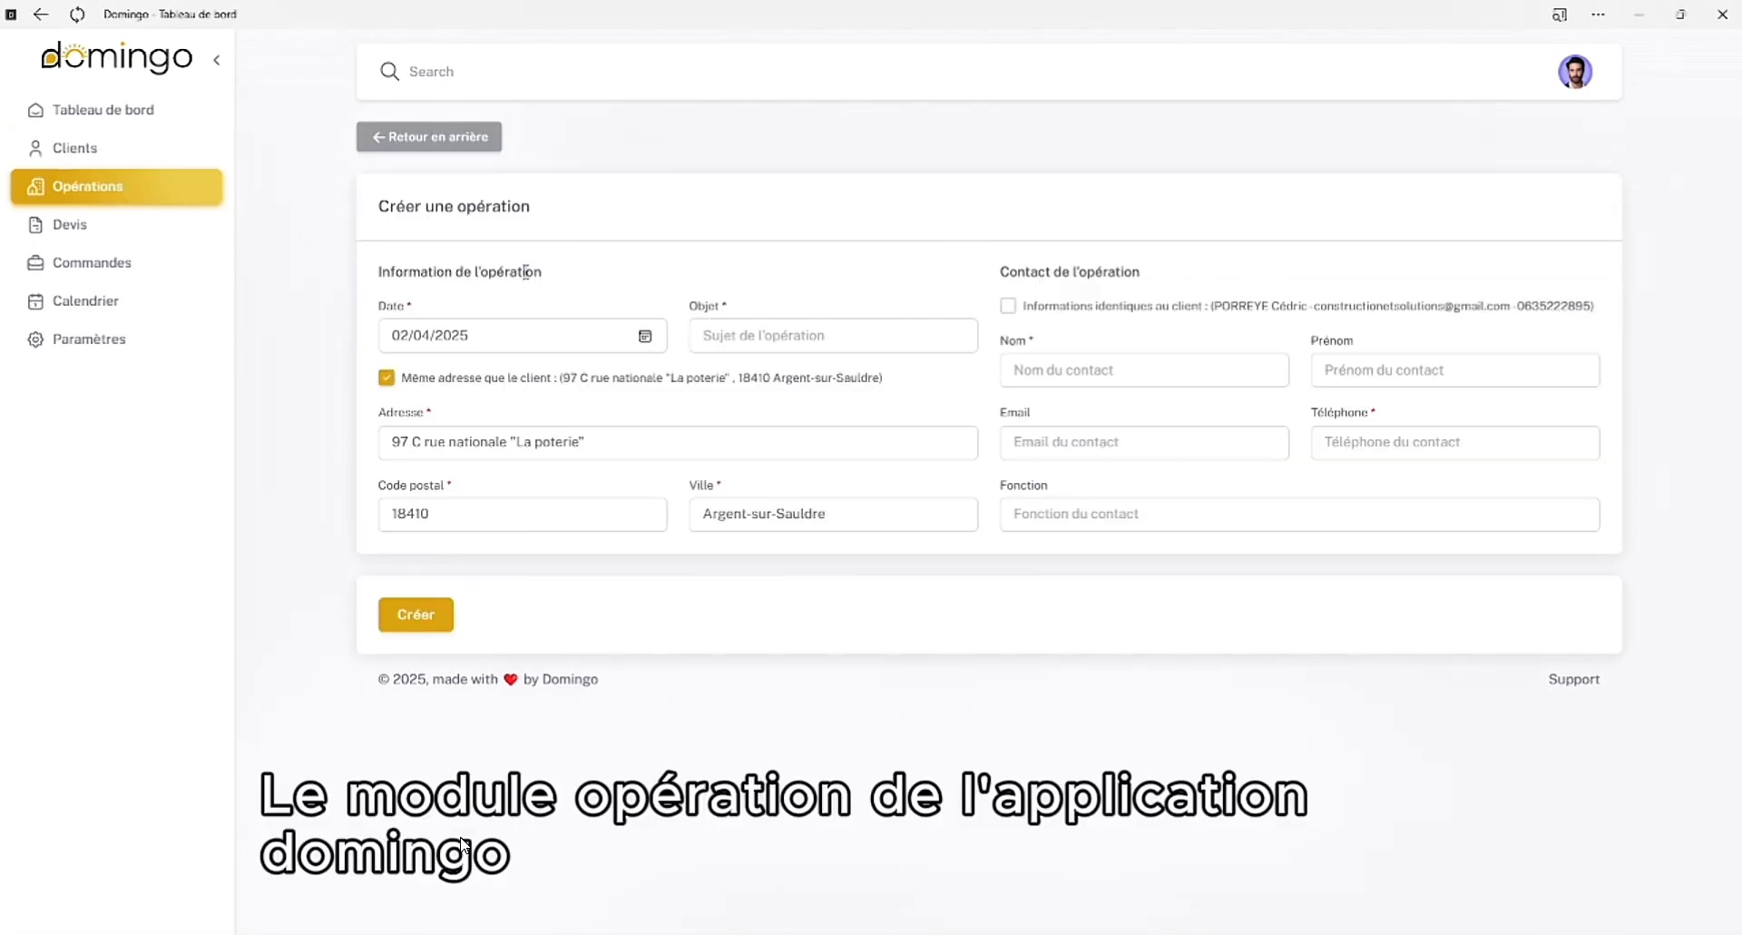
left_click(806, 334)
type("Do")
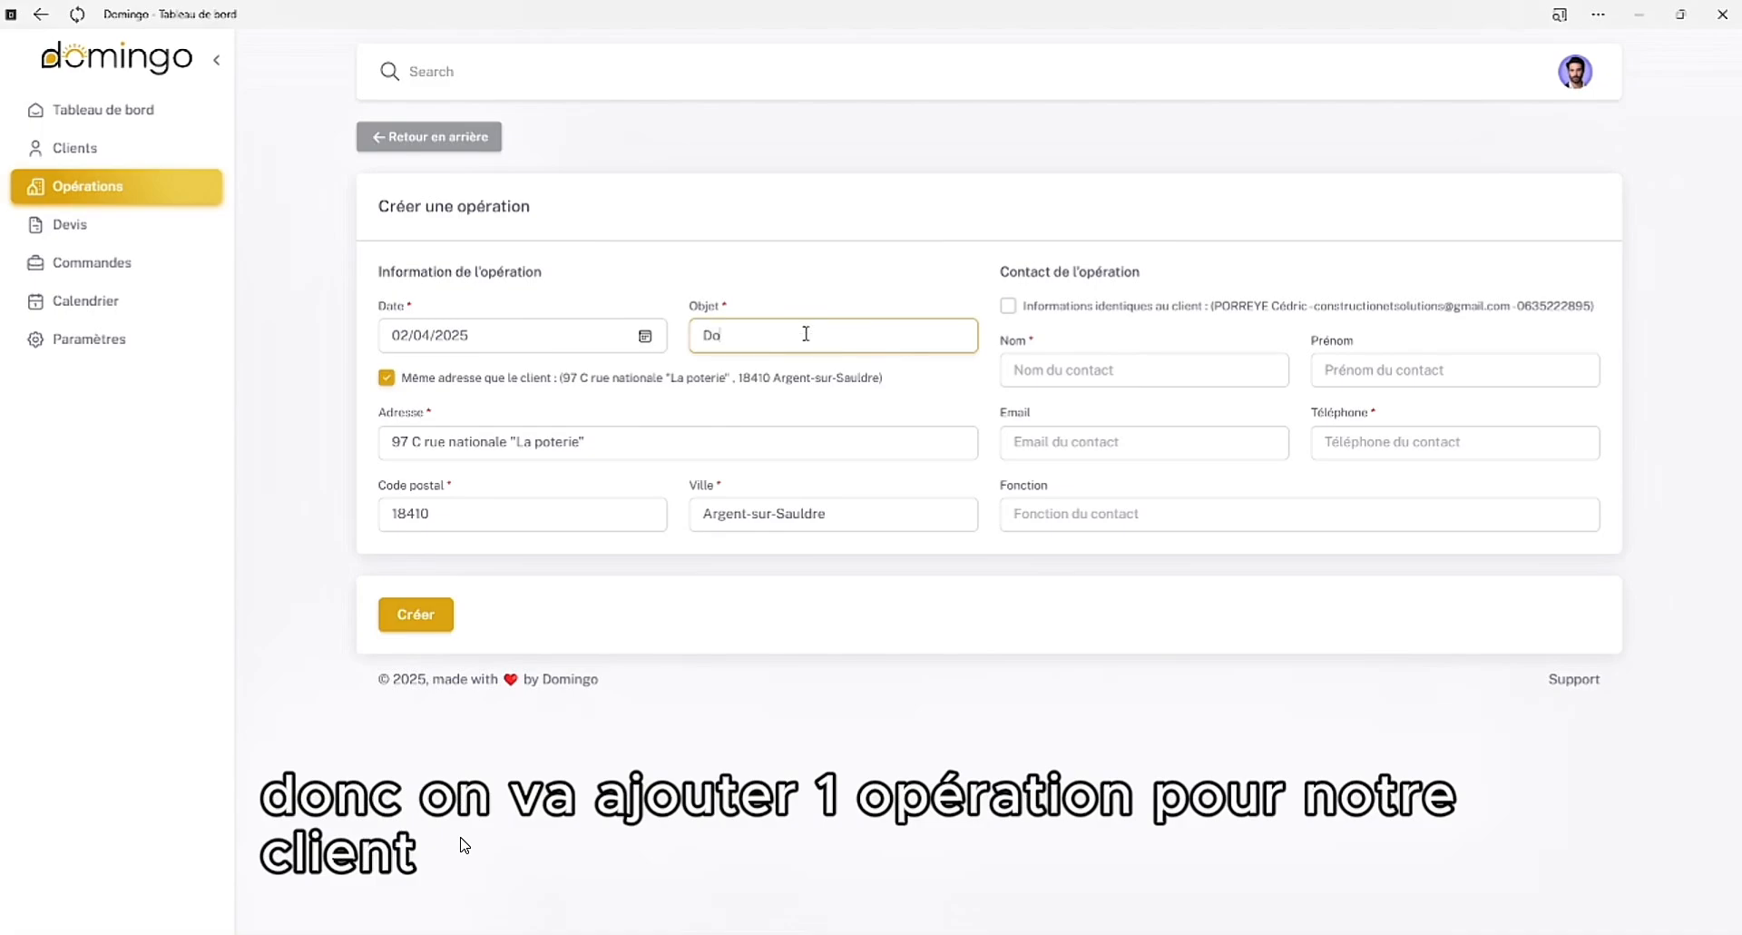
type("mingo")
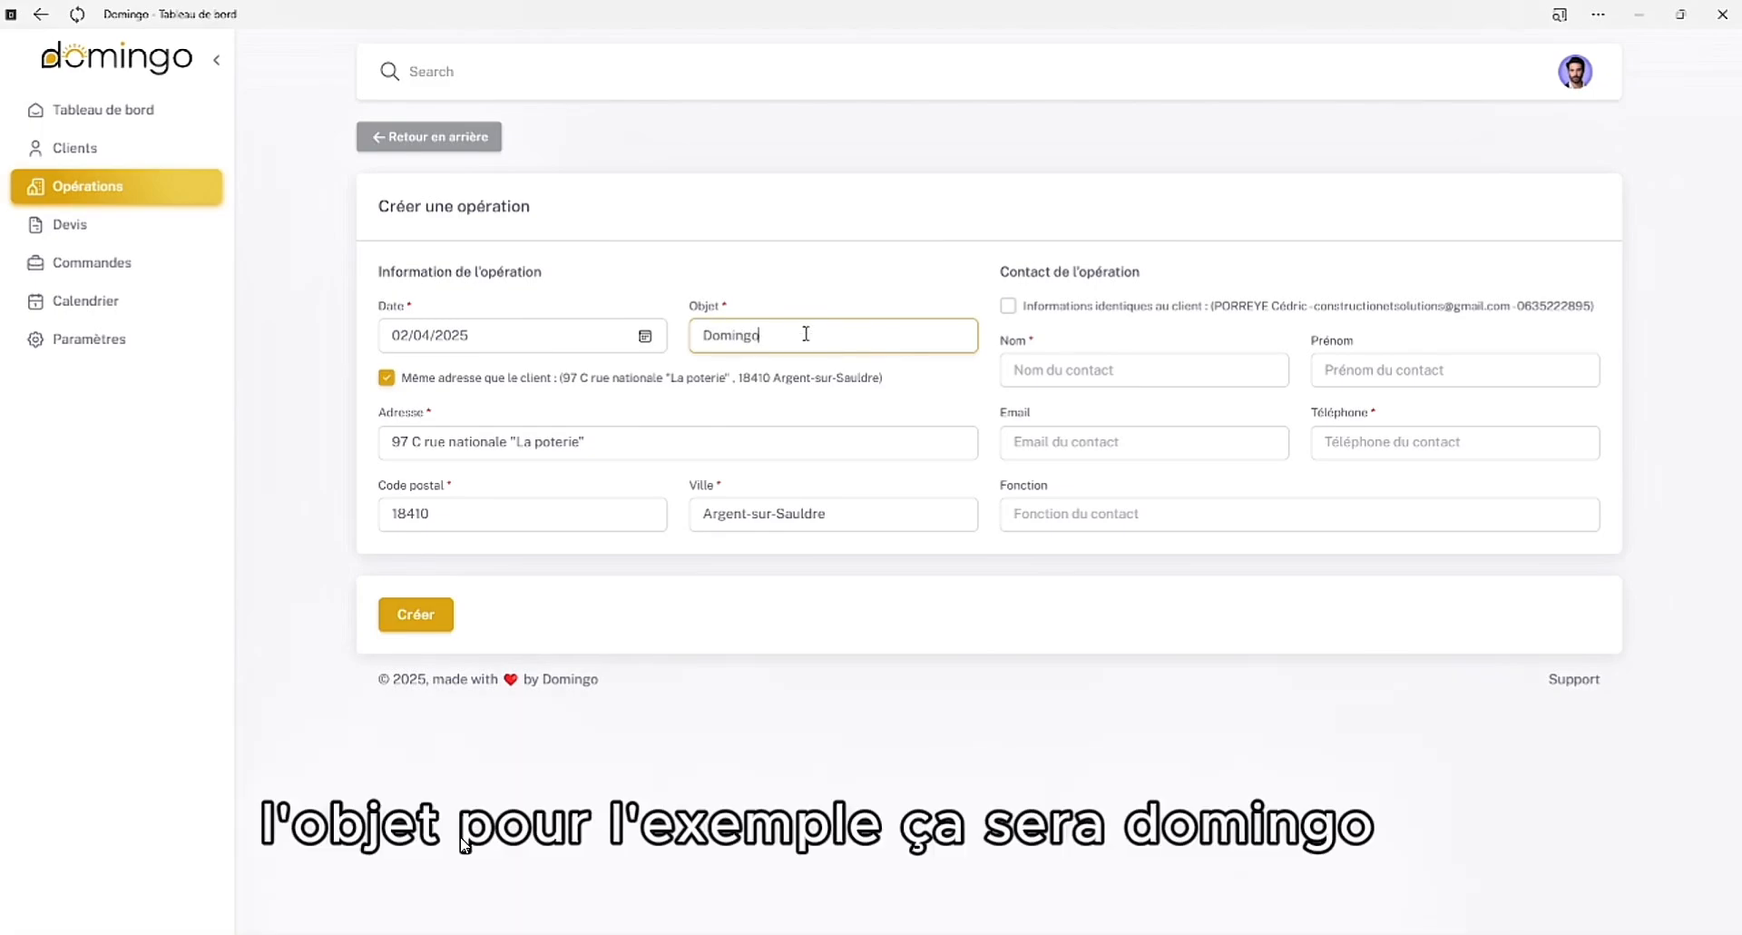
Replace the operation's subject with "Fenêtres" as an example
key("BackSpace")
key("BackSpace")
key("BackSpace")
key("BackSpace")
key("BackSpace")
key("BackSpace")
type("Feneêtre")
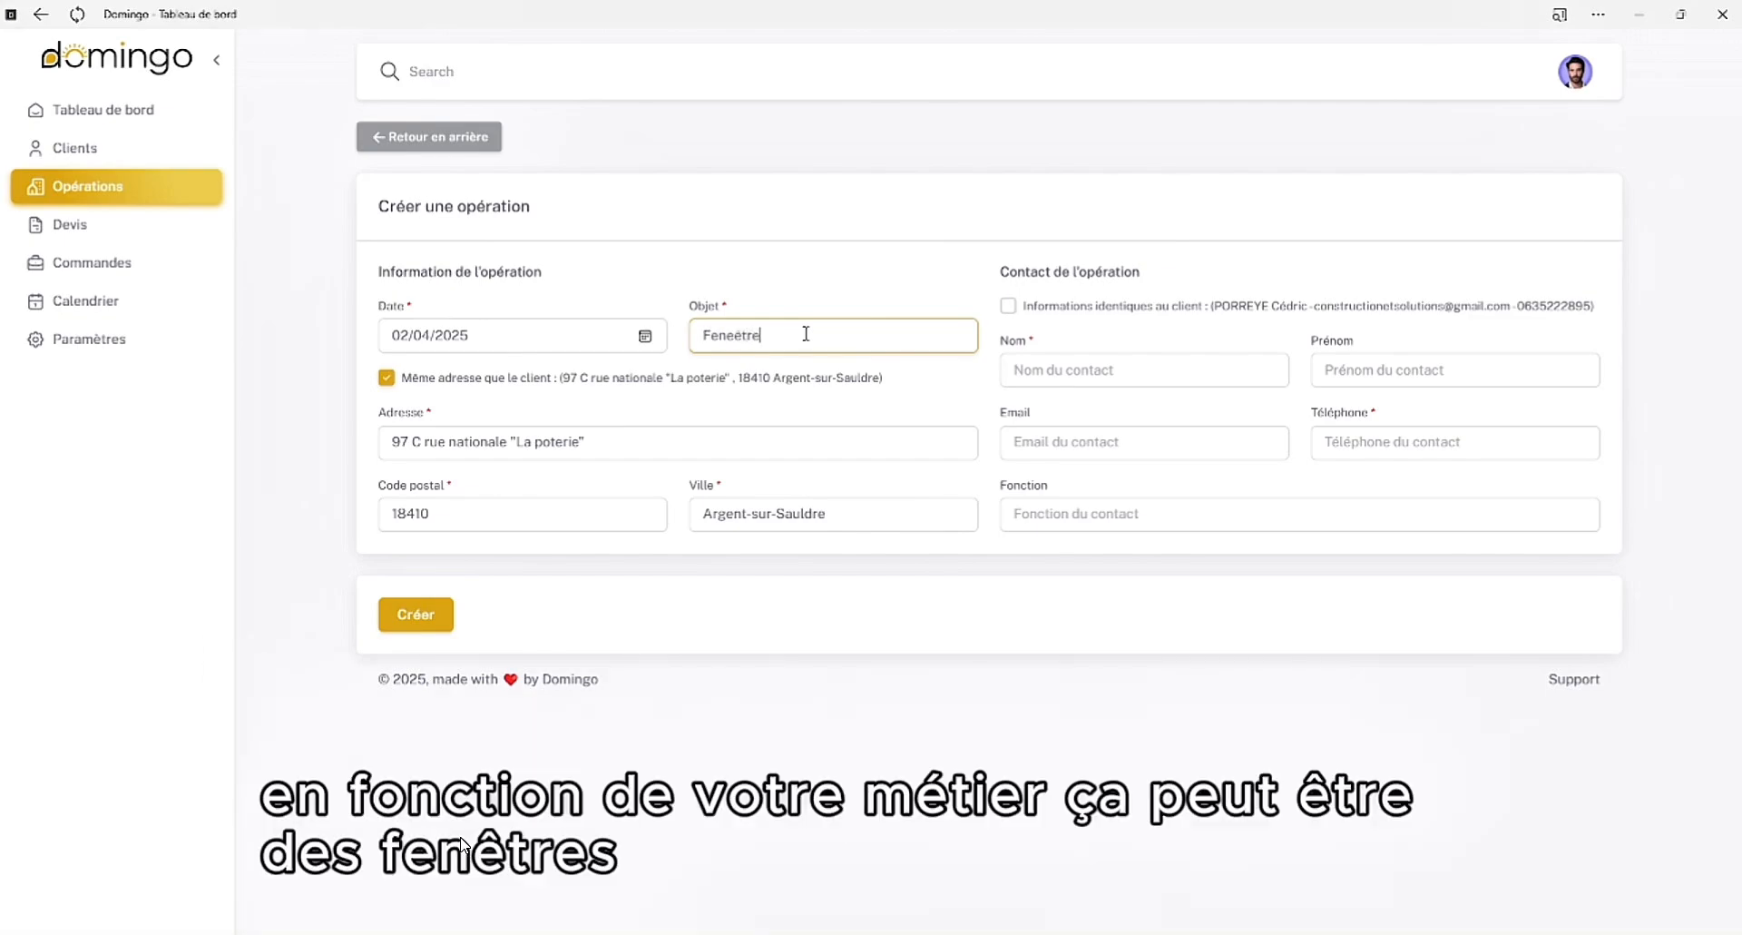
key("BackSpace")
key("BackSpace")
key("BackSpace")
key("BackSpace")
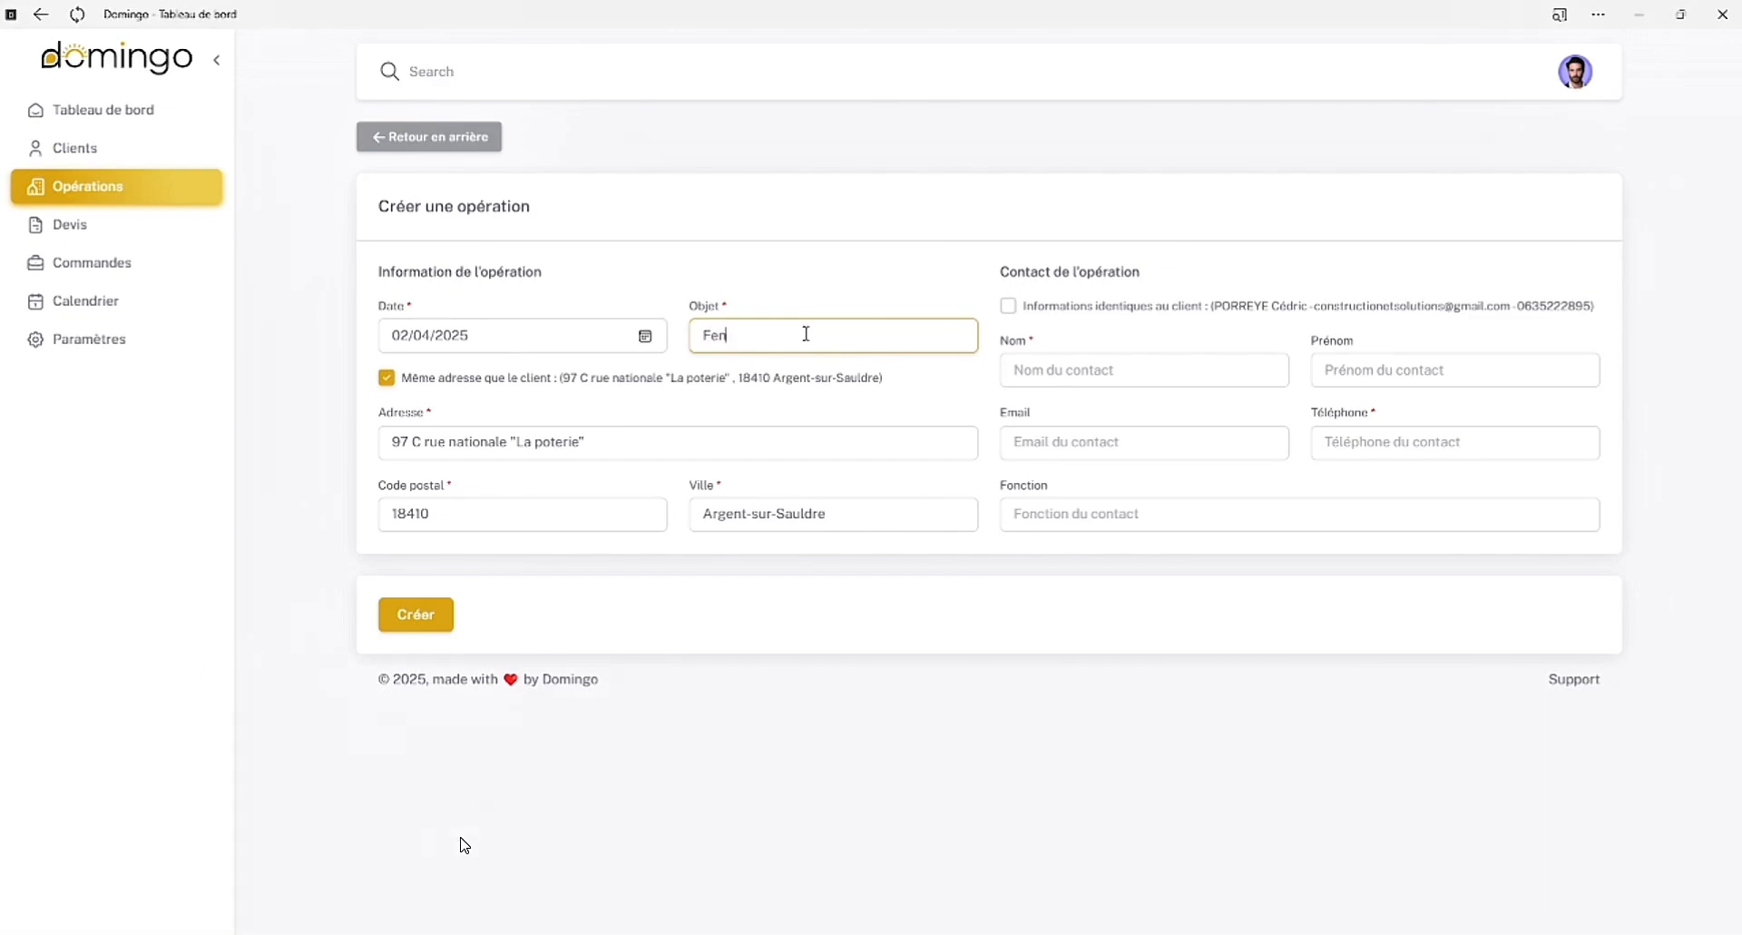
type("êtres")
Try a subject starting with "Maison seconda" for the operation and clear it again
key("ctrl+a")
key("BackSpace")
type("Maison seconda")
key("ctrl+BackSpace")
key("ctrl+BackSpace")
Enter "Domingo" as the operation's subject and keep the client's address as the operation address
type("Dom")
left_click(568, 404)
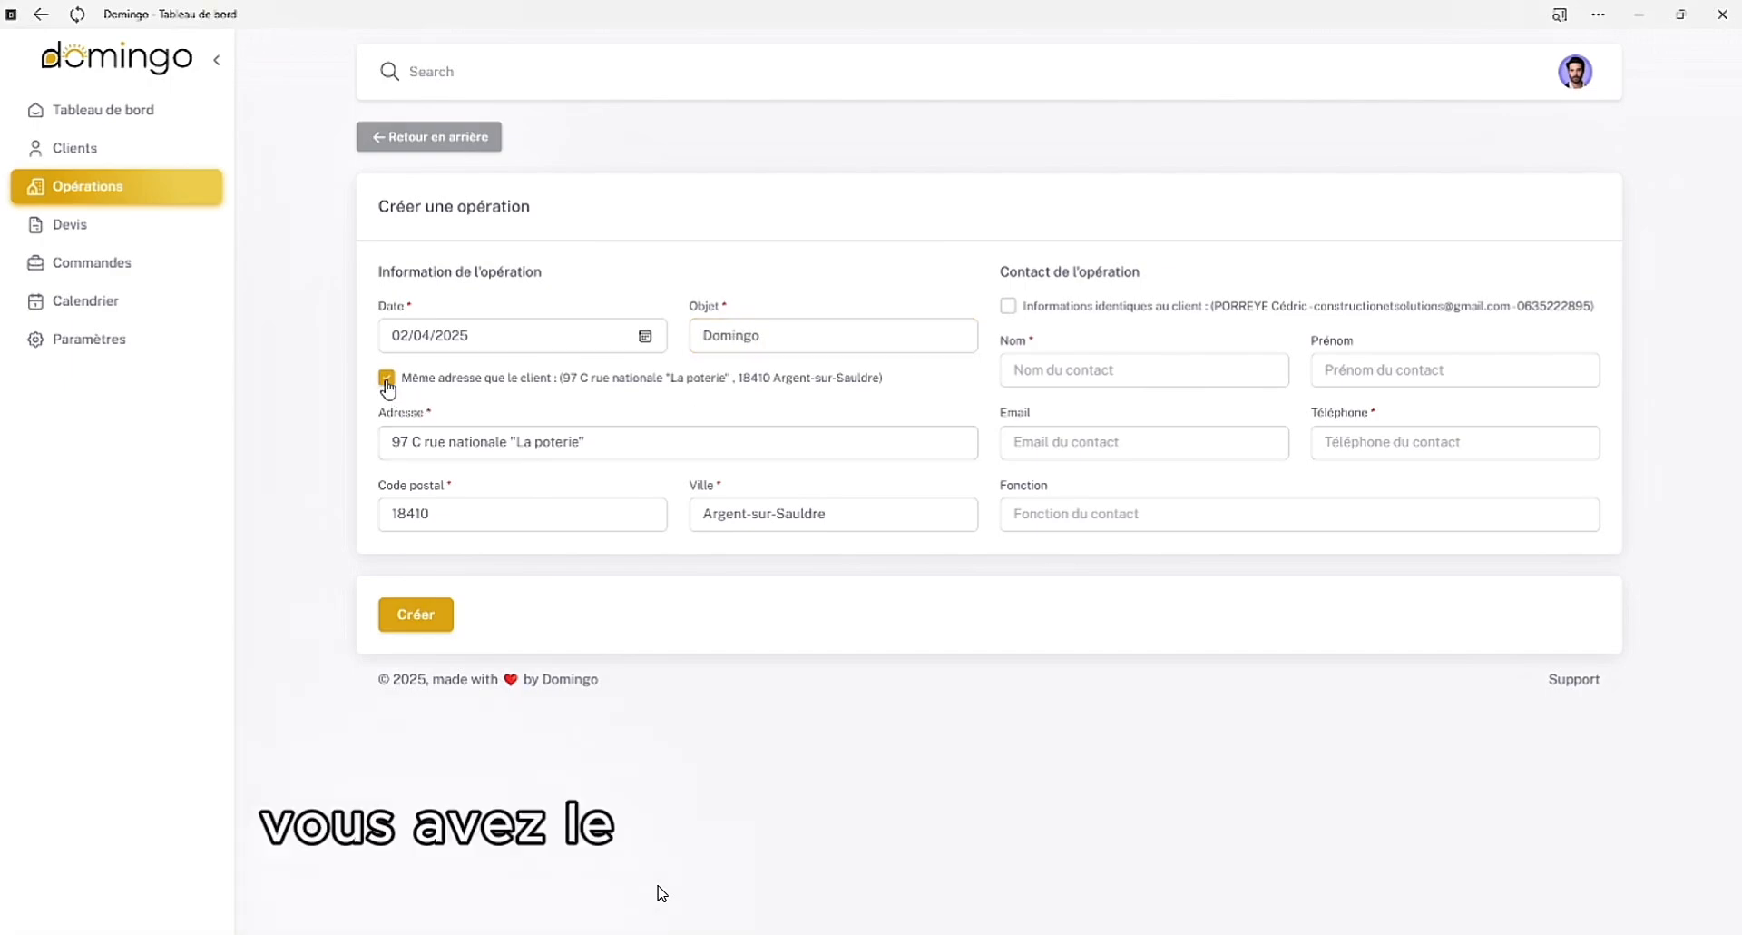
left_click(387, 378)
left_click(386, 378)
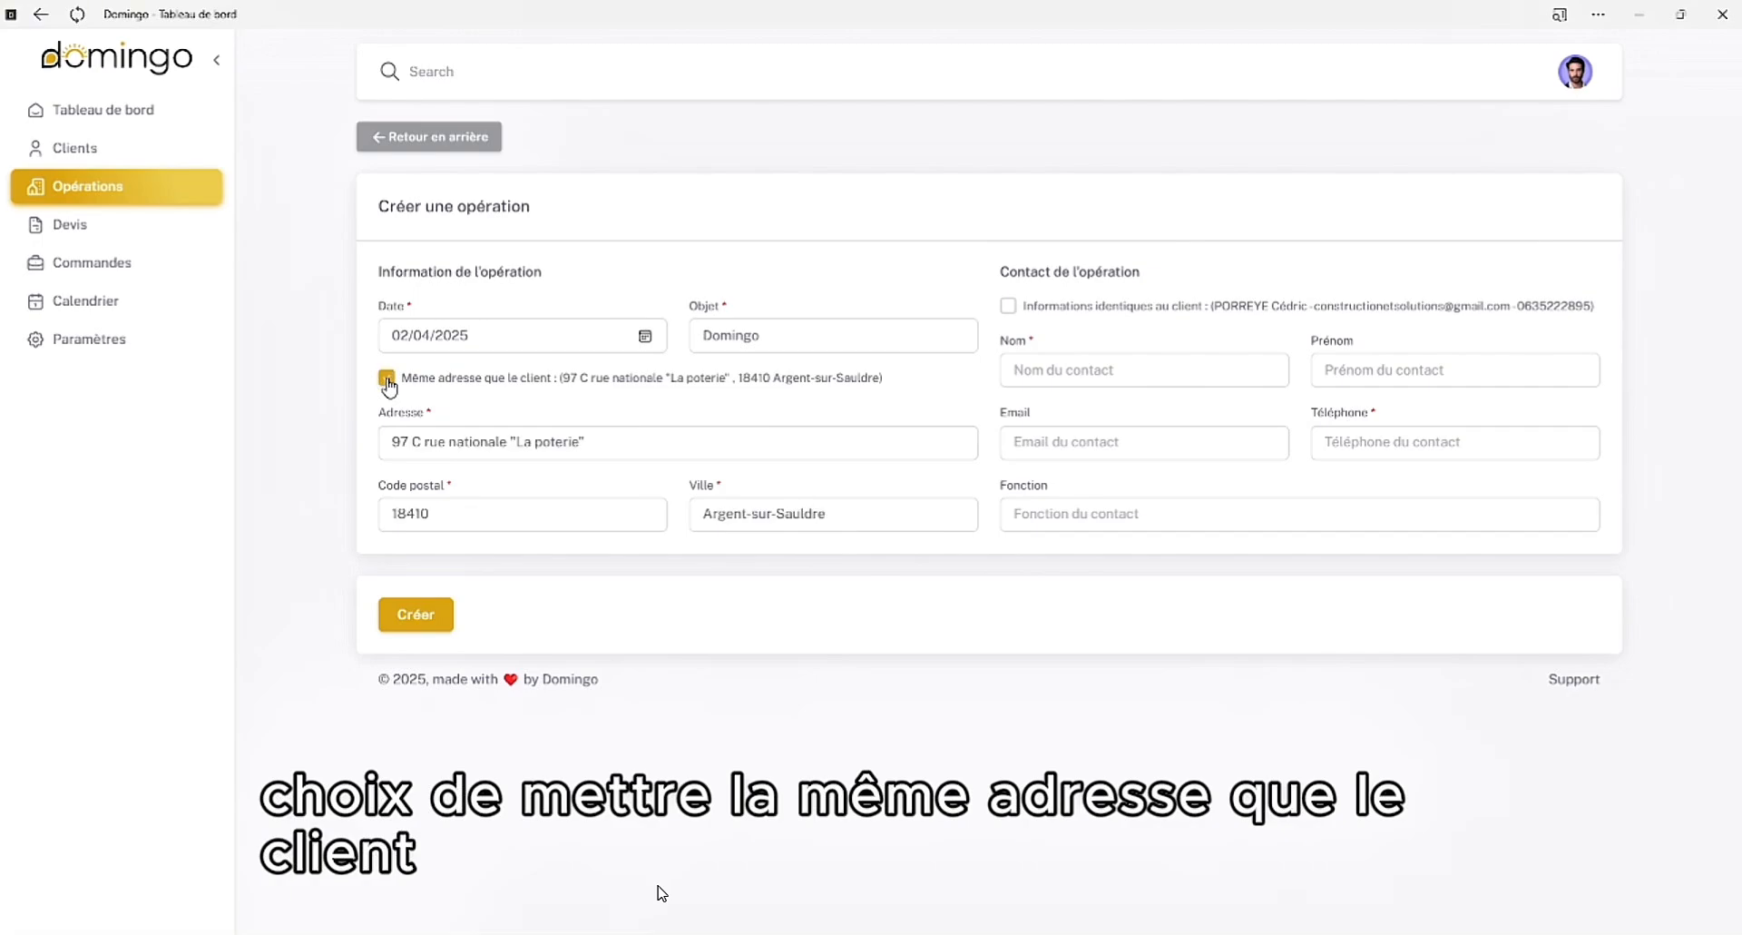
Use the client's own information for the operation's contact
left_click(1007, 309)
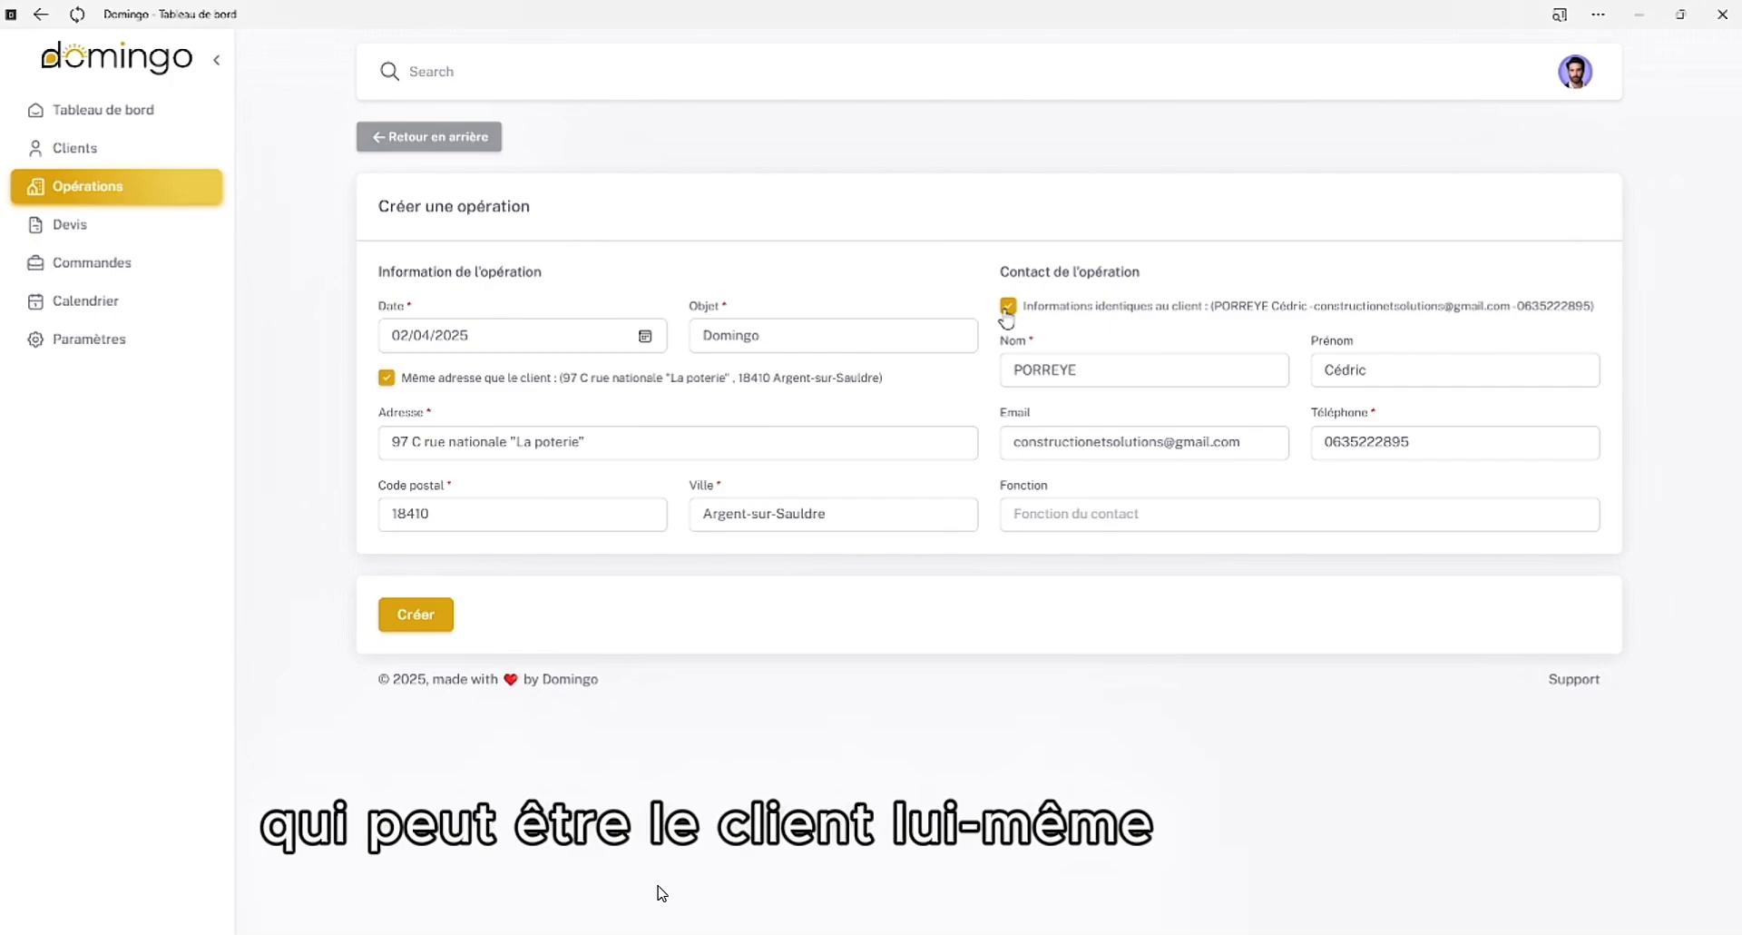
left_click(1007, 318)
left_click(1007, 318)
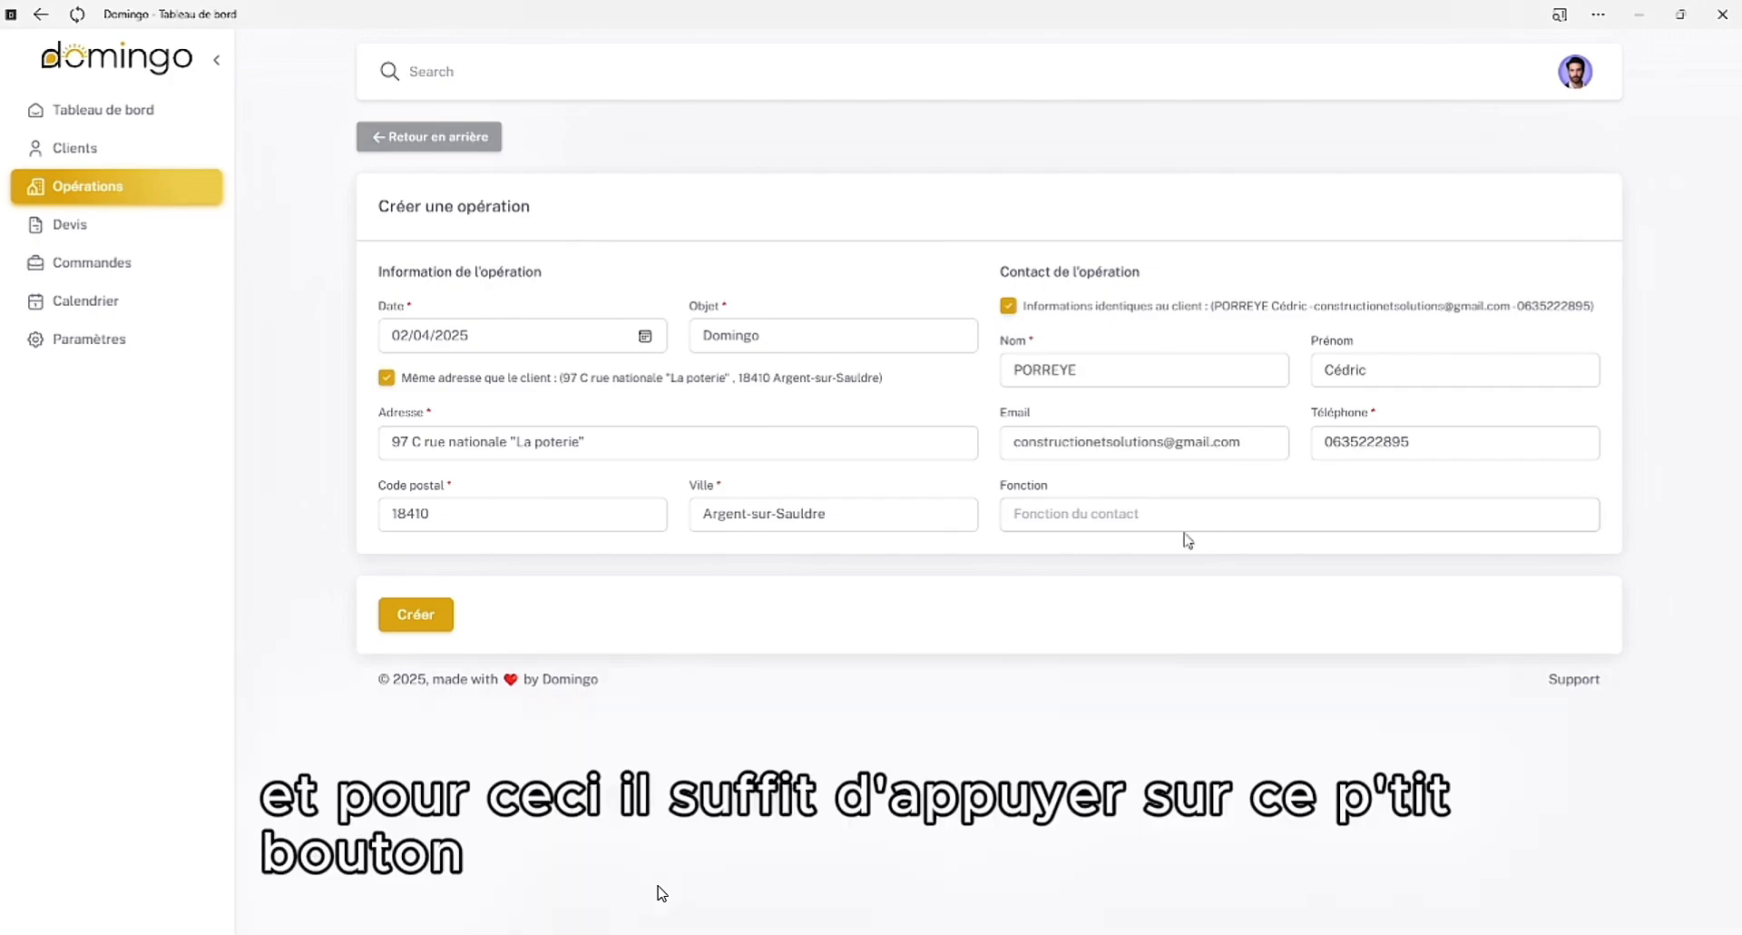
Try "dirigeant" and "Propriétaire" as the contact's function
left_click(1207, 503)
type("dirigeant")
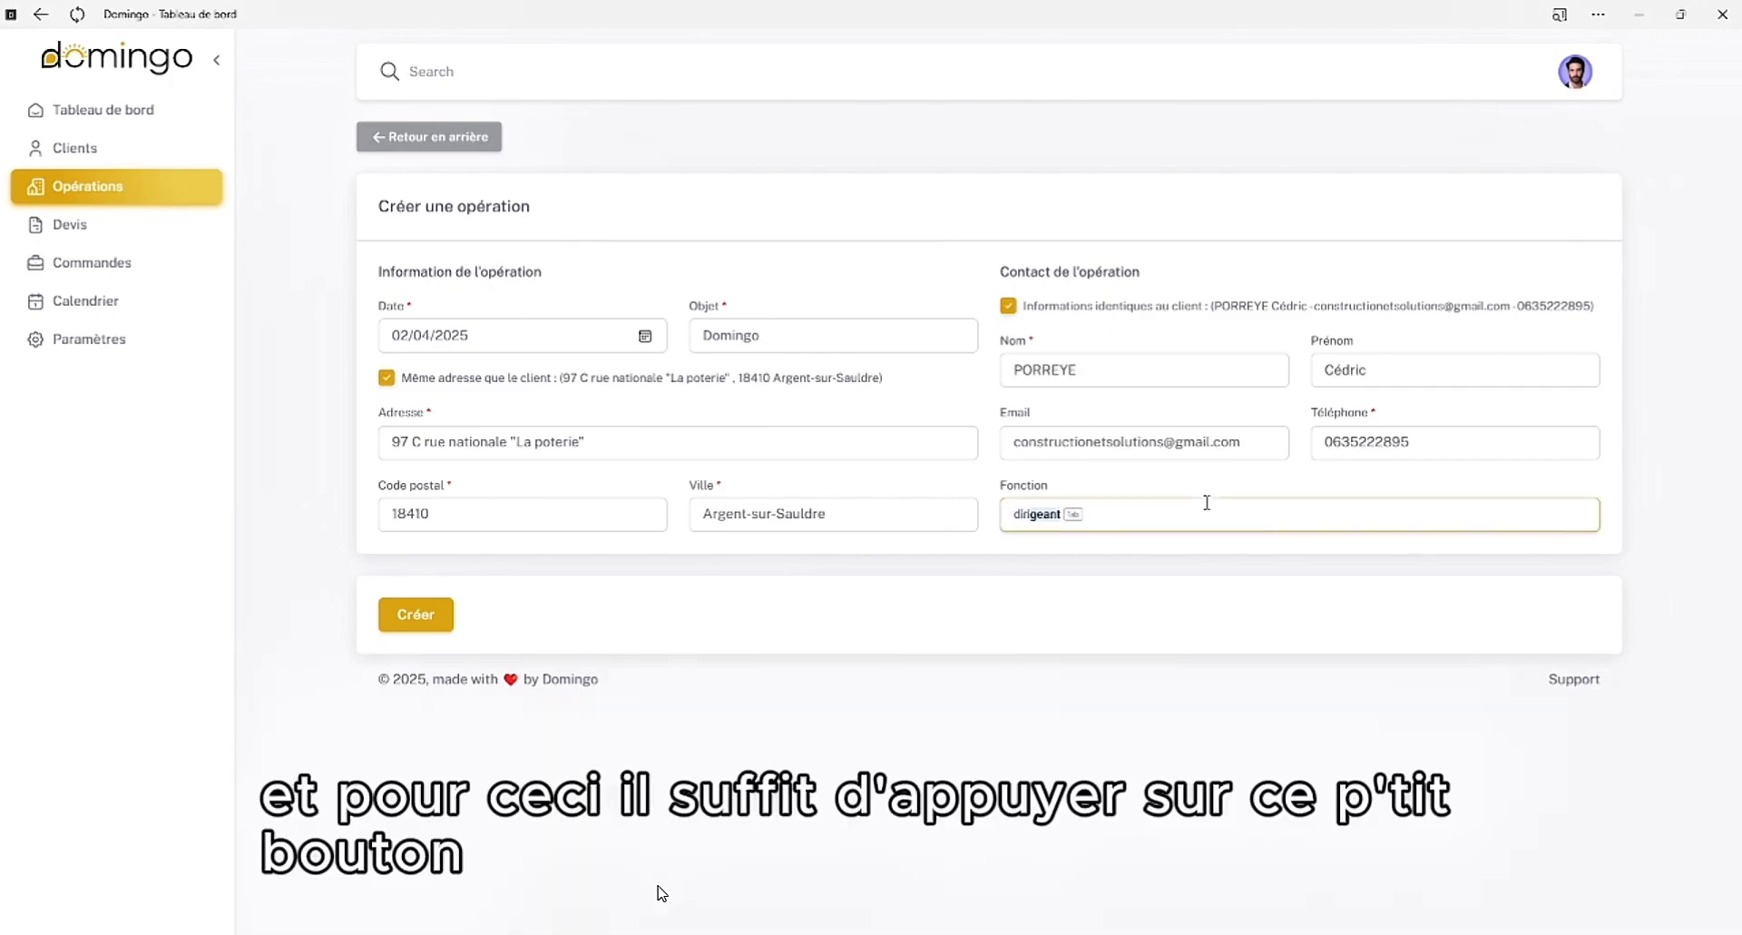
key("BackSpace")
key("BackSpace")
key("BackSpace")
key("BackSpace")
key("BackSpace")
key("BackSpace")
key("BackSpace")
key("BackSpace")
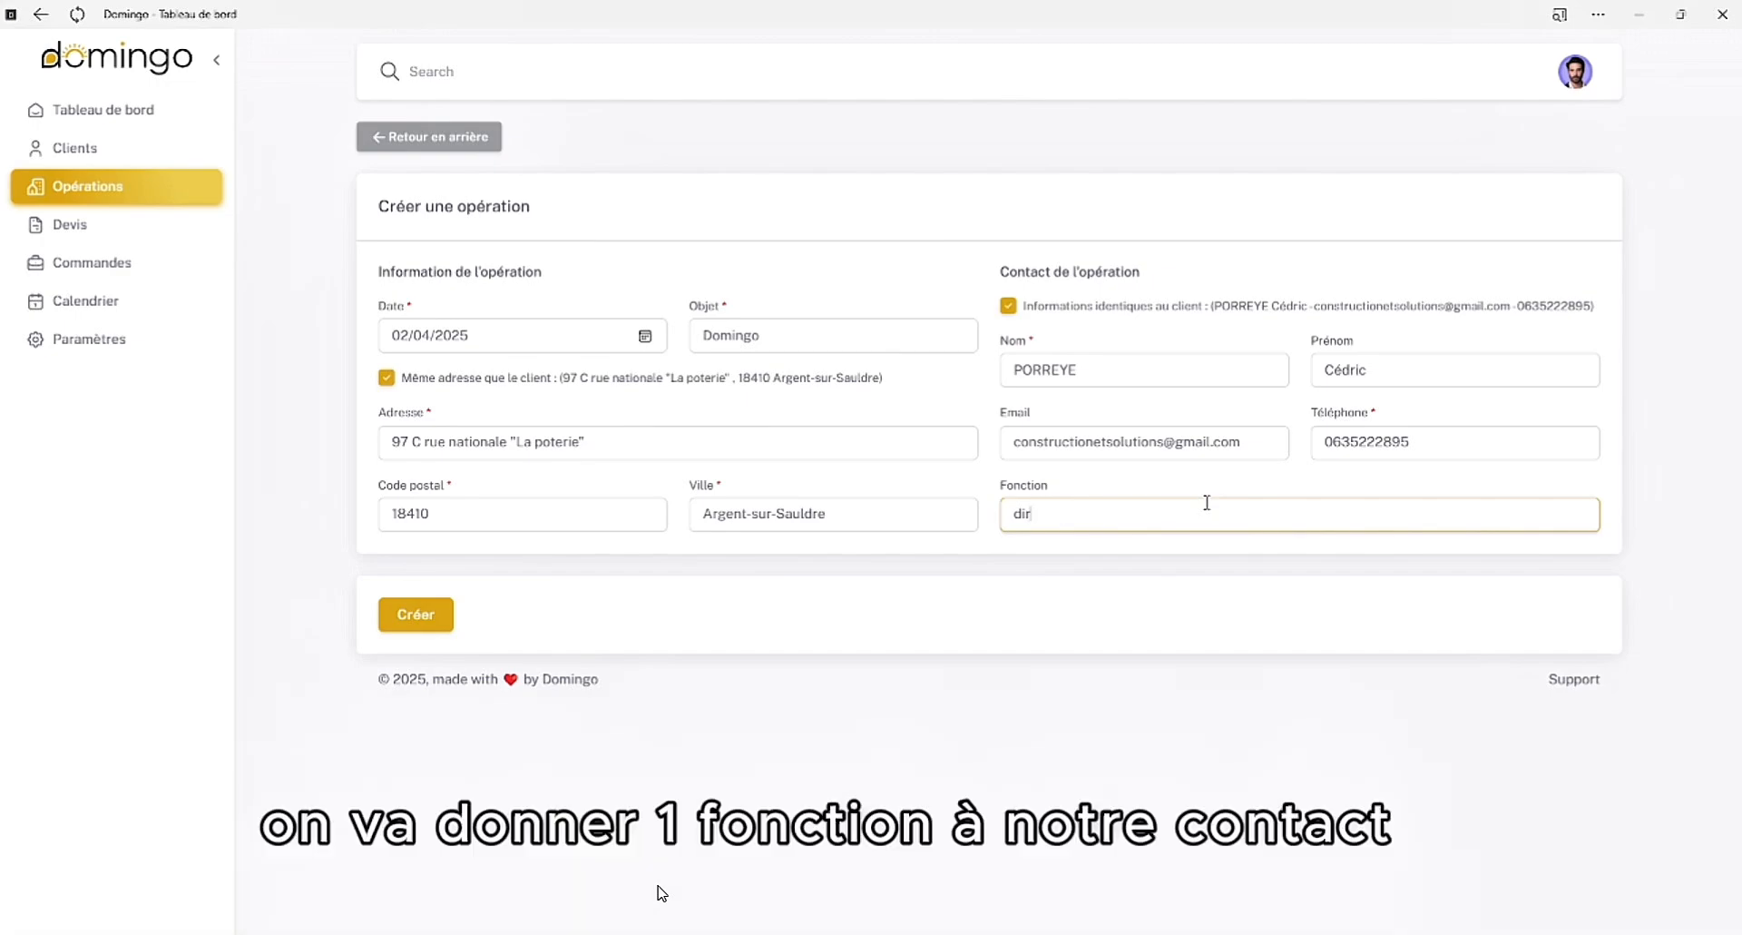
type("Propriét")
key("Tab")
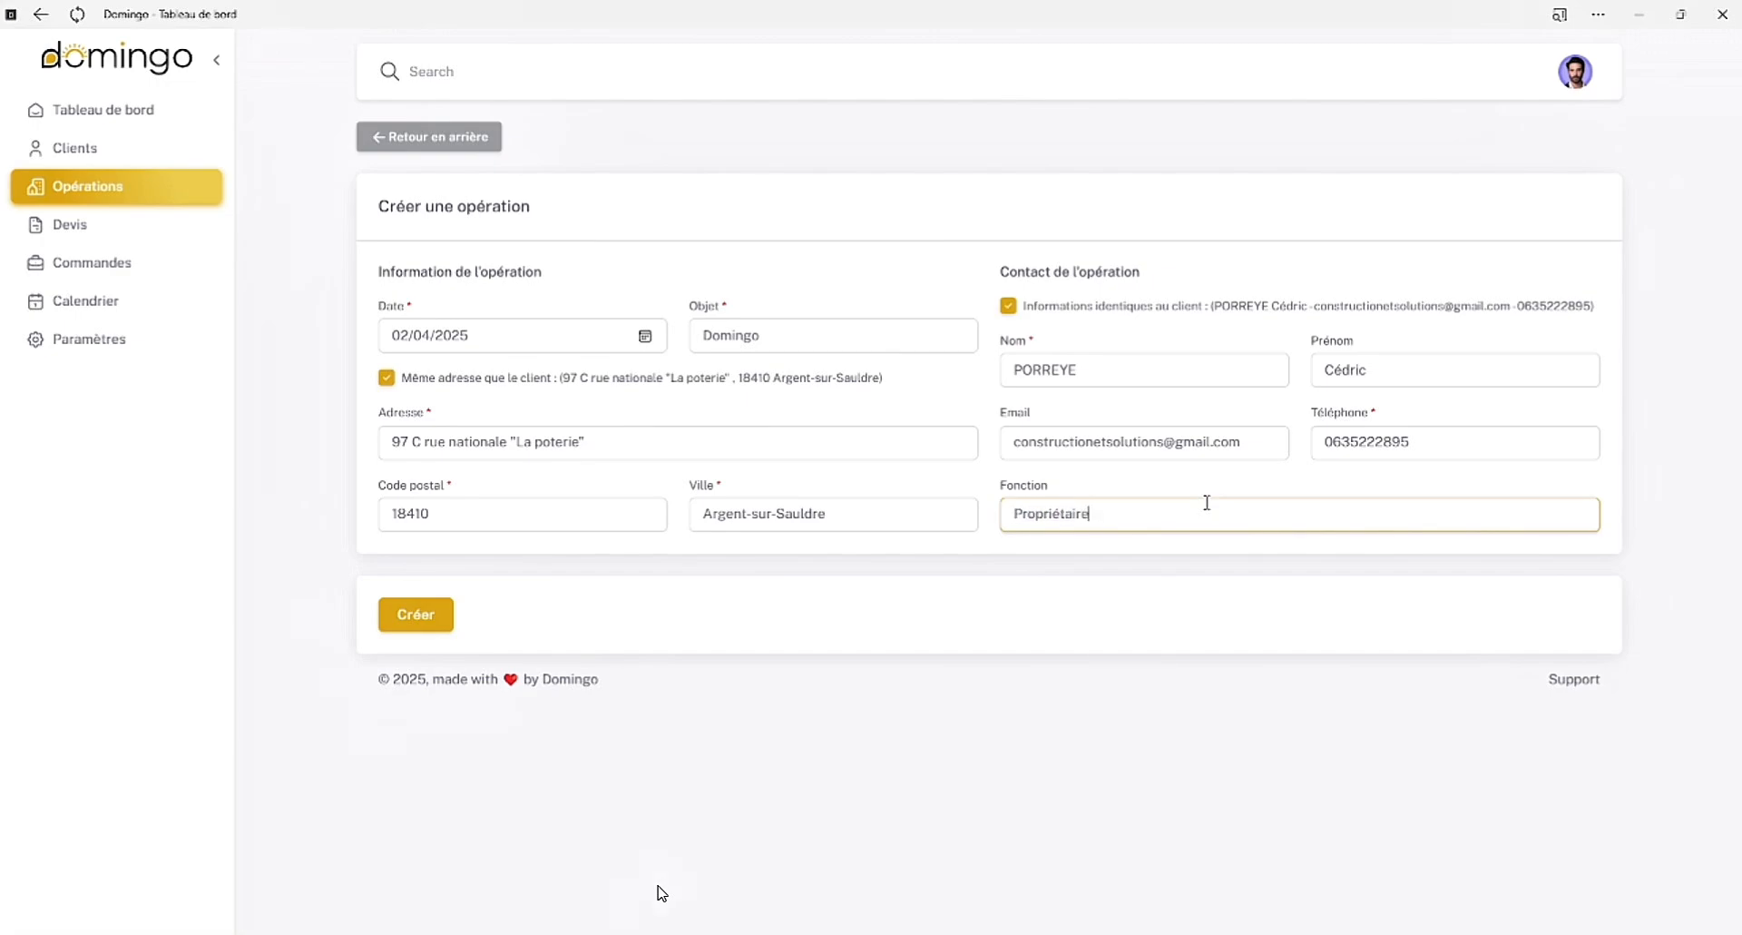
Set the contact's function to "Dirigeant" and create the operation
key("BackSpace")
key("BackSpace")
key("BackSpace")
key("BackSpace")
key("BackSpace")
key("BackSpace")
key("BackSpace")
key("BackSpace")
key("BackSpace")
key("BackSpace")
key("BackSpace")
type("Dirigeant")
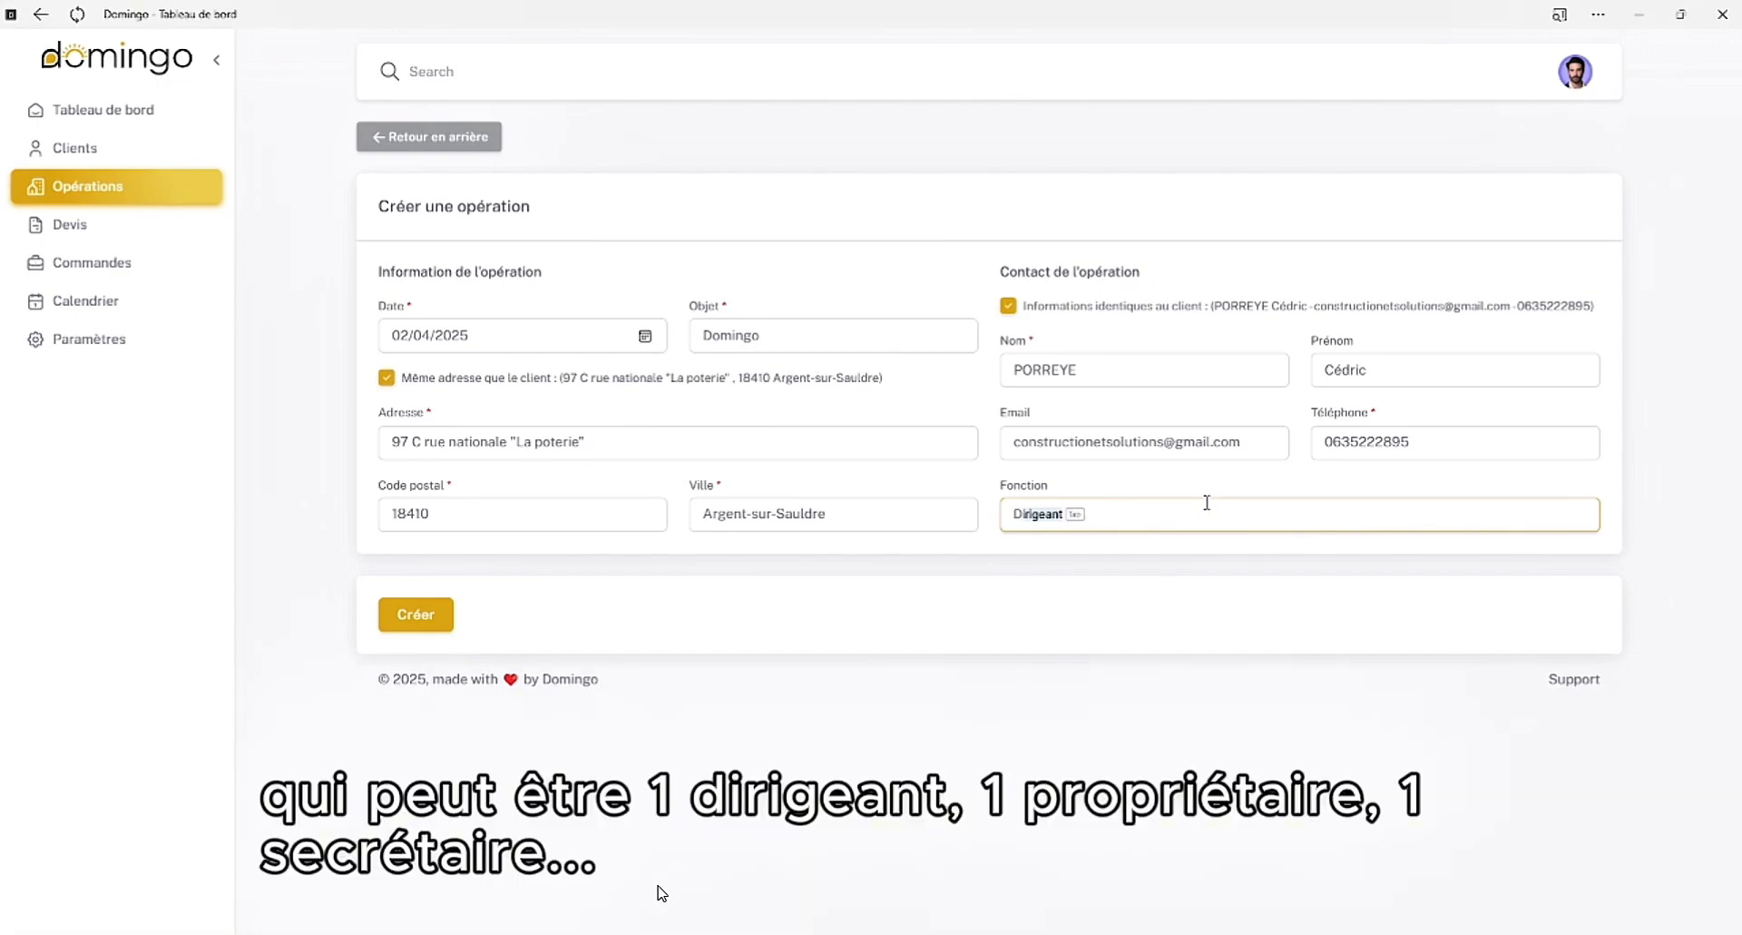
key("Tab")
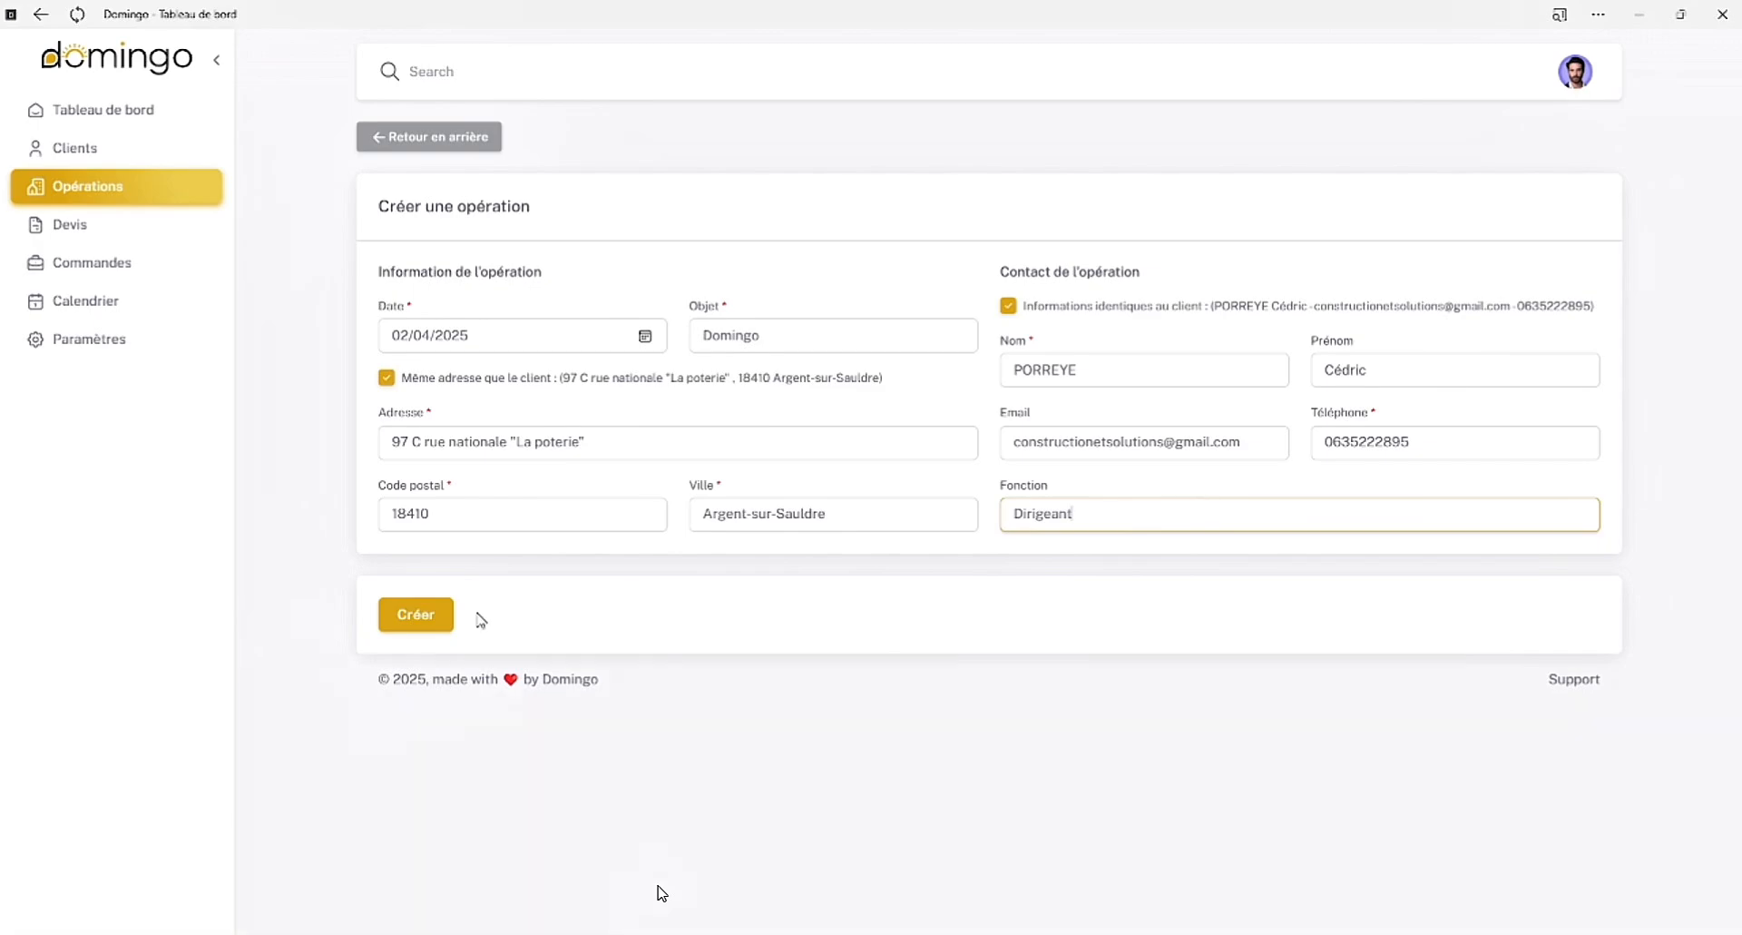
left_click(394, 626)
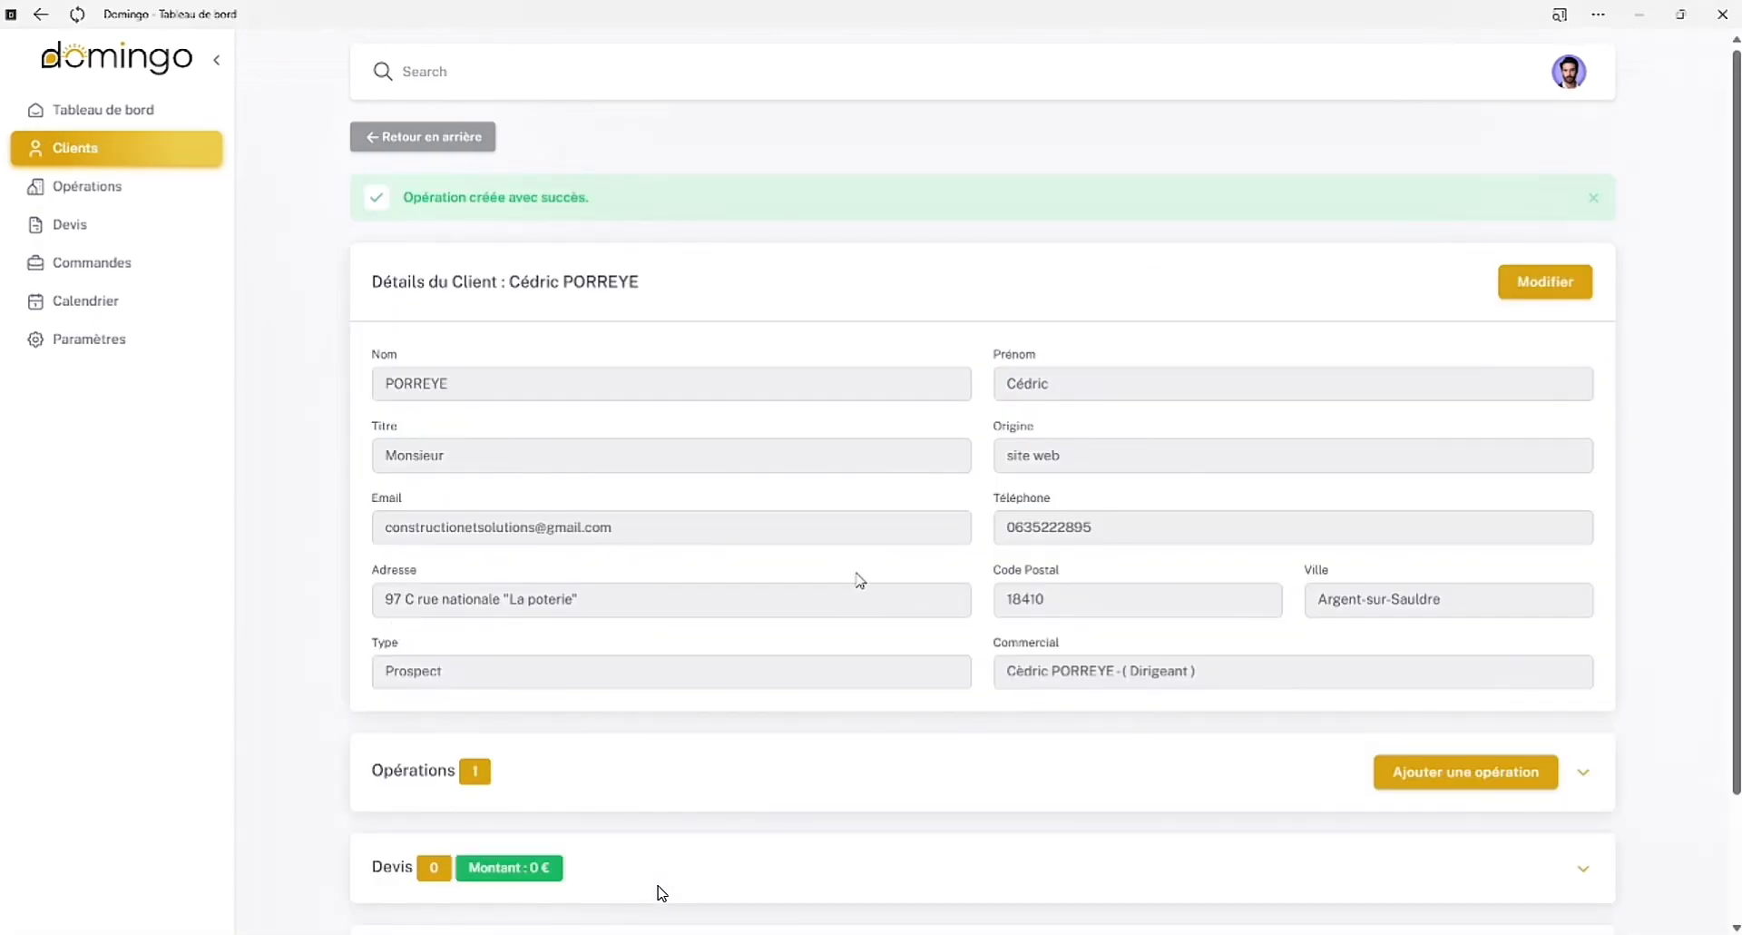
Expand the client's operations list and open the details of the Domingo operation
scroll(1452, 563, "down", 1)
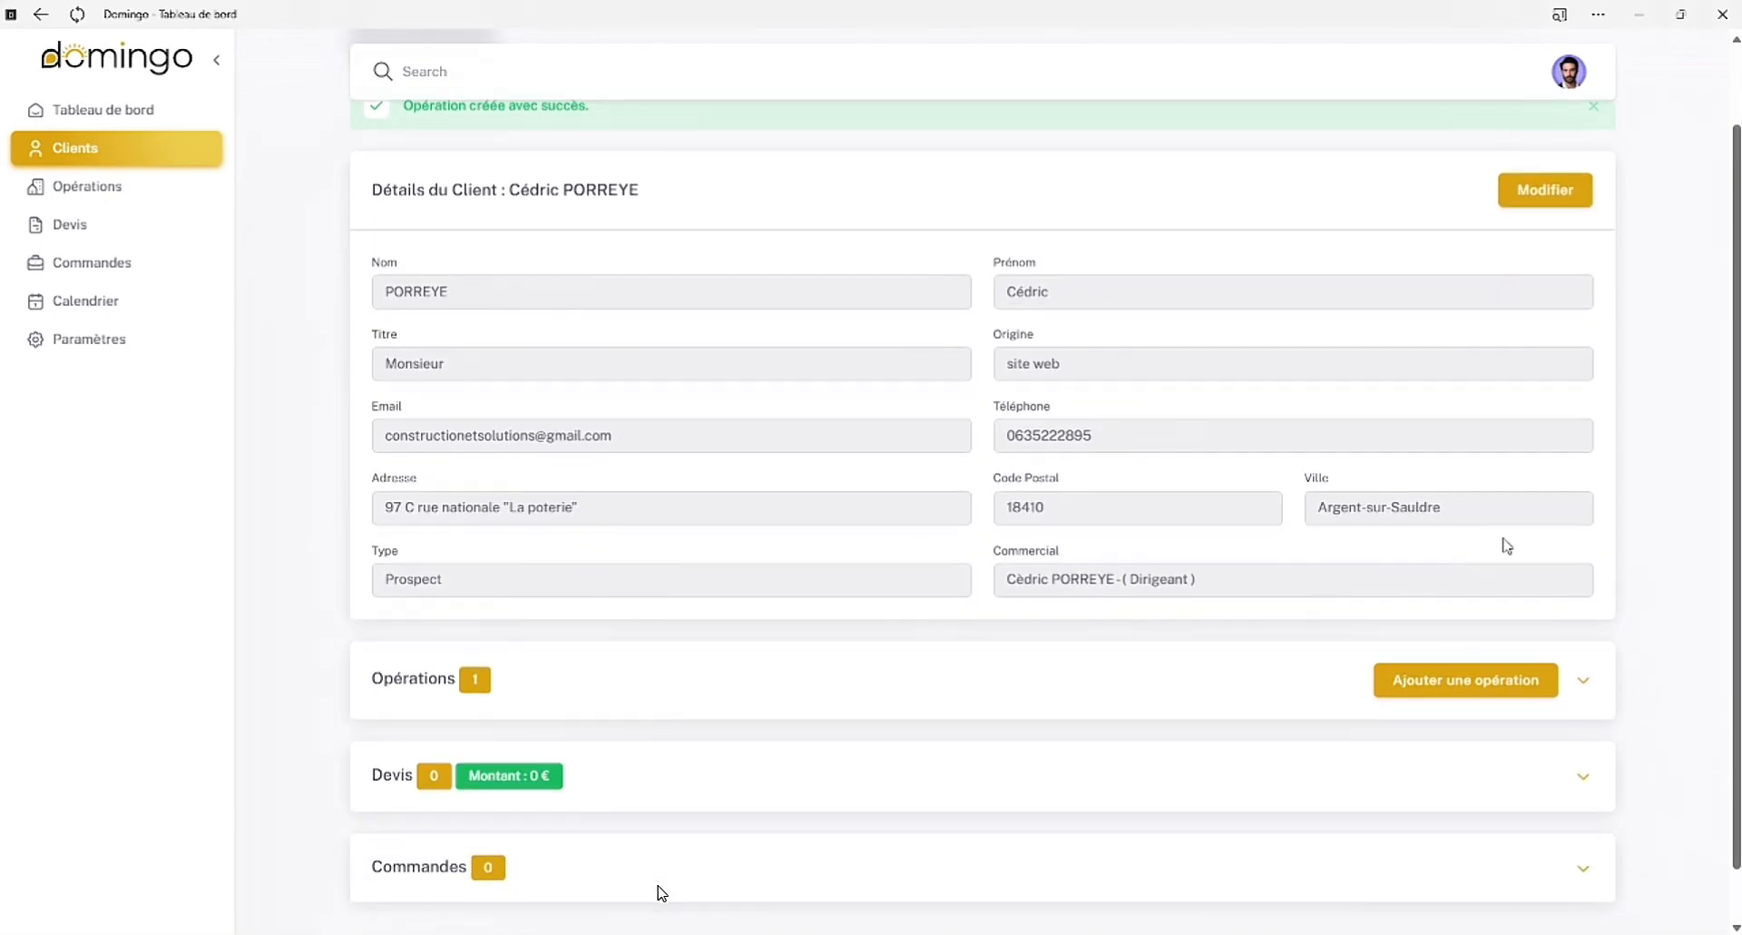
left_click(1584, 679)
left_click(1465, 794)
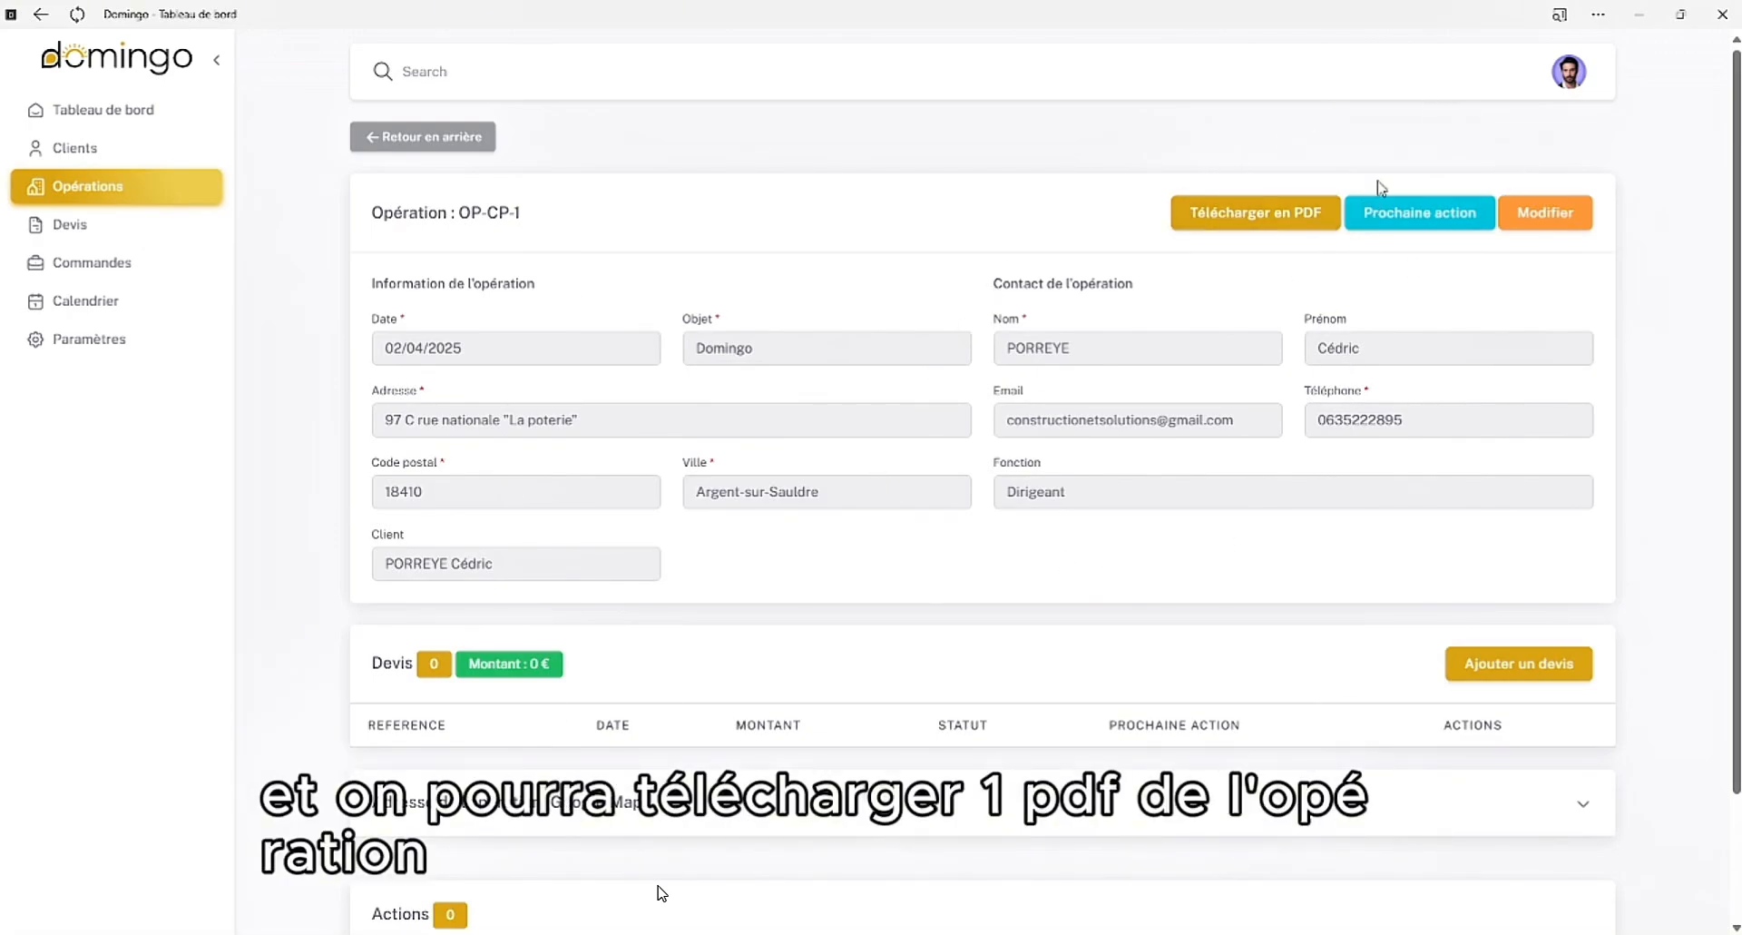
Start a next action of type RDV for the operation and date it 02/04/2025 18:00
left_click(1443, 214)
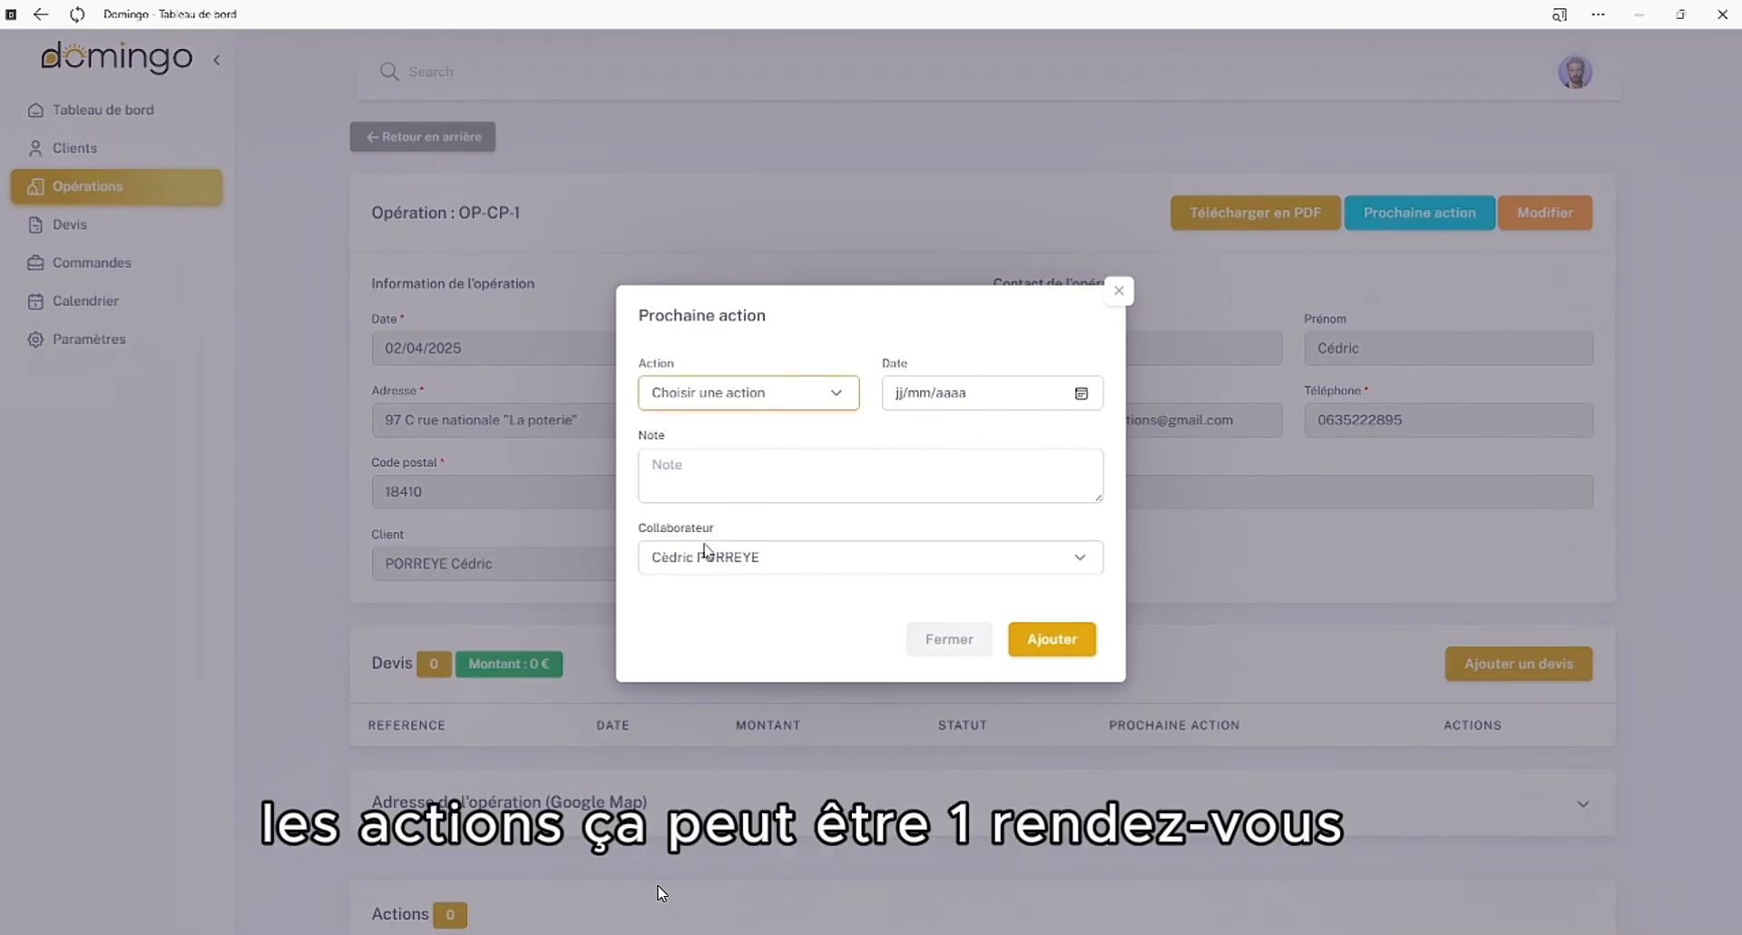
left_click(704, 476)
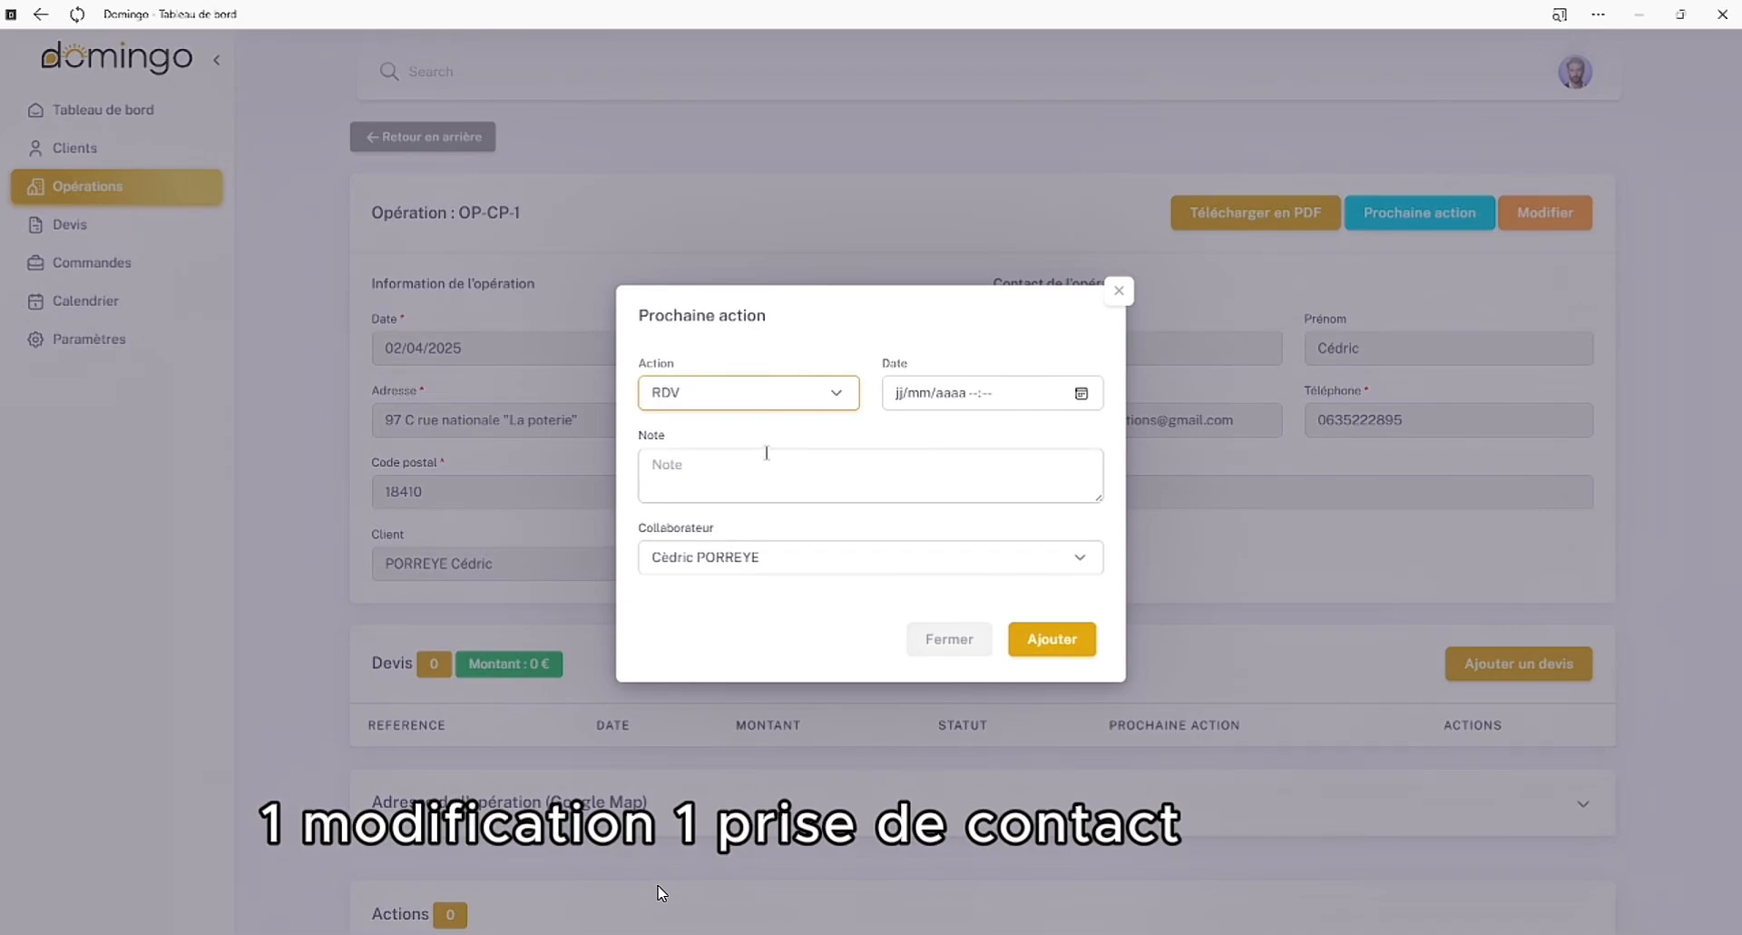
left_click(1081, 393)
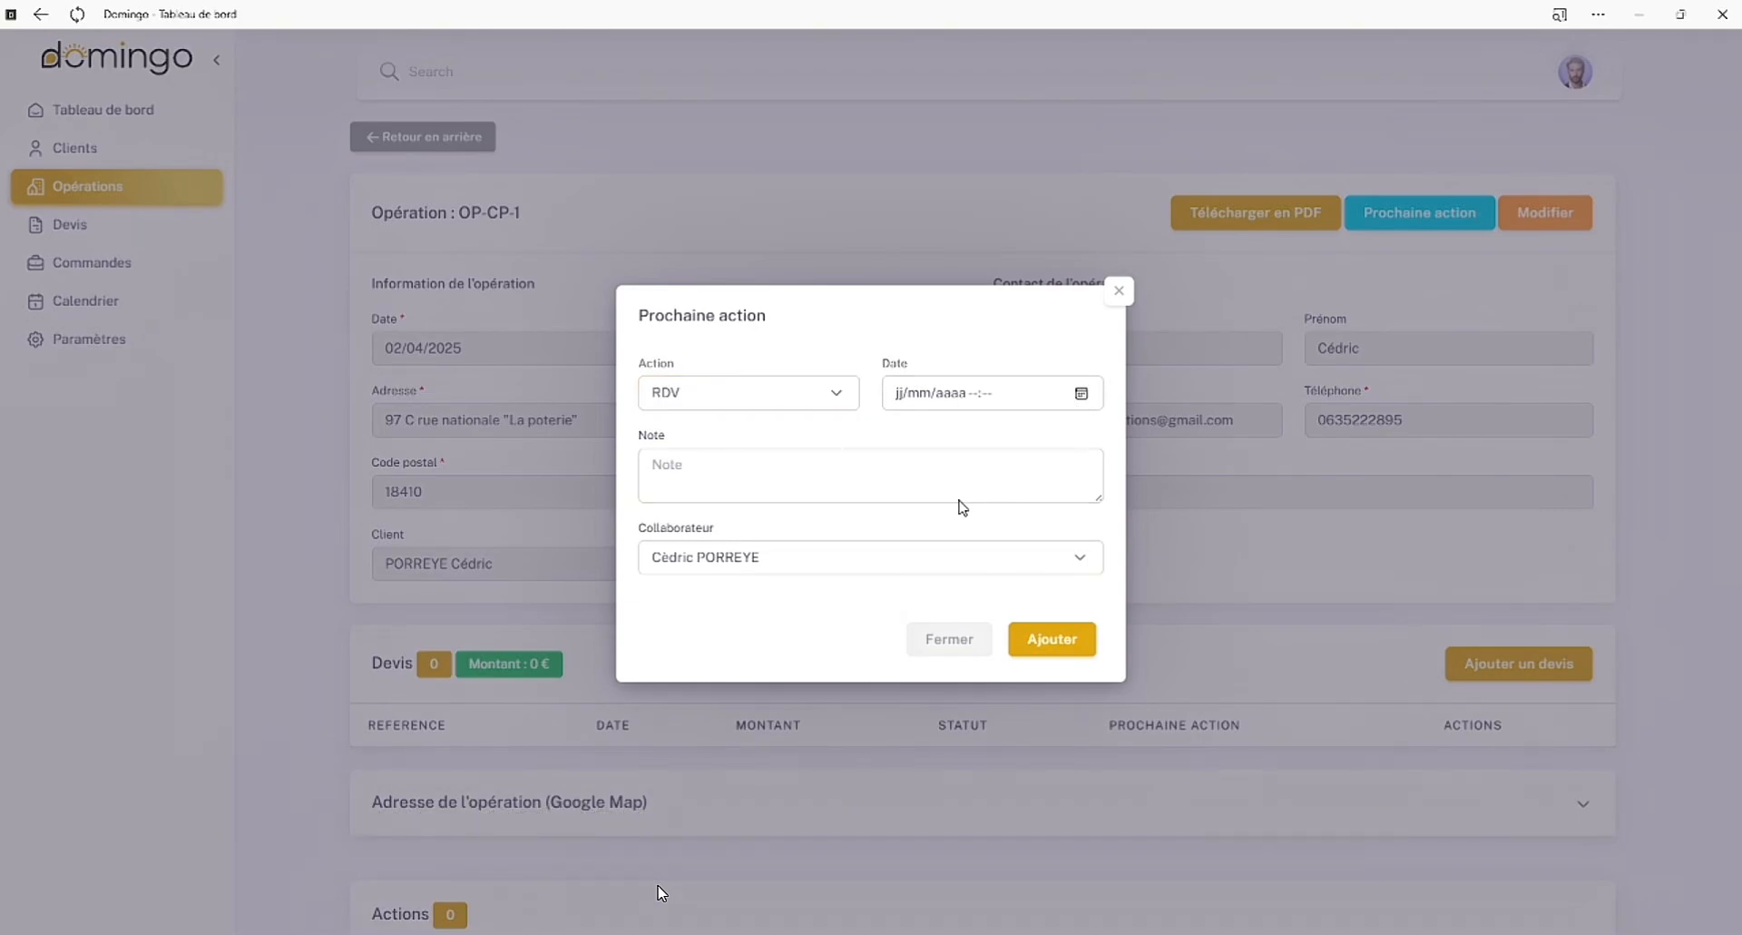
left_click(974, 491)
left_click(1114, 481)
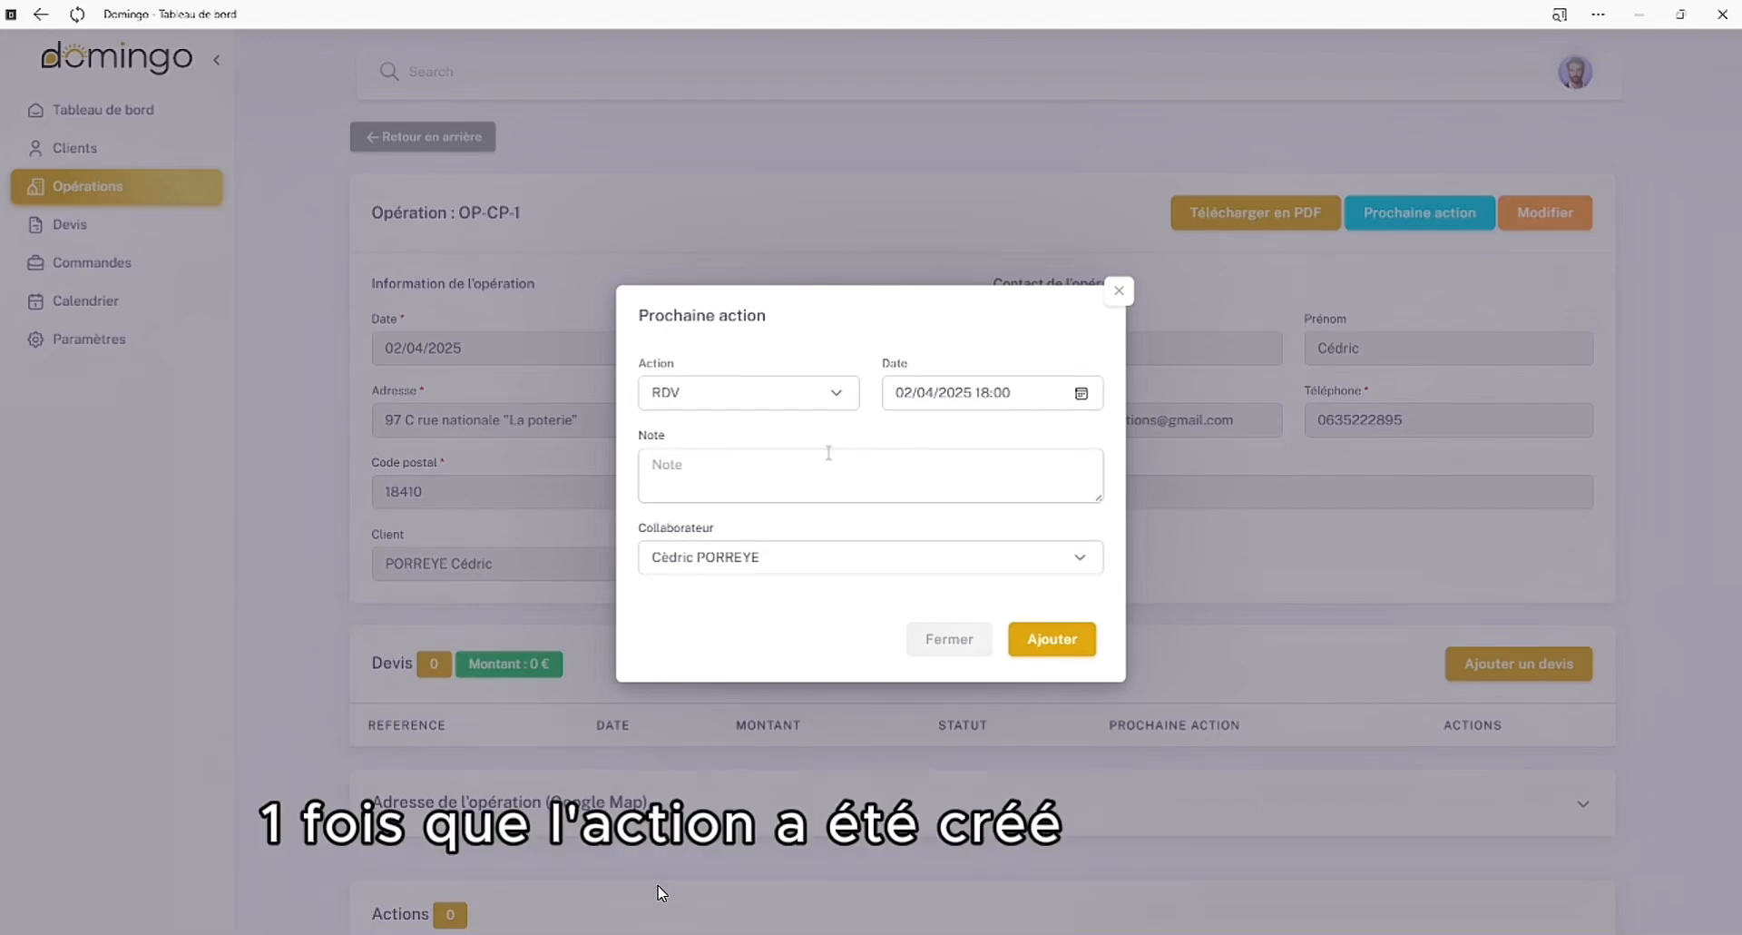
Enter the note "RDV 1 Présentation DOMINGO" and add the action to the operation
left_click(829, 452)
type("RDV 1")
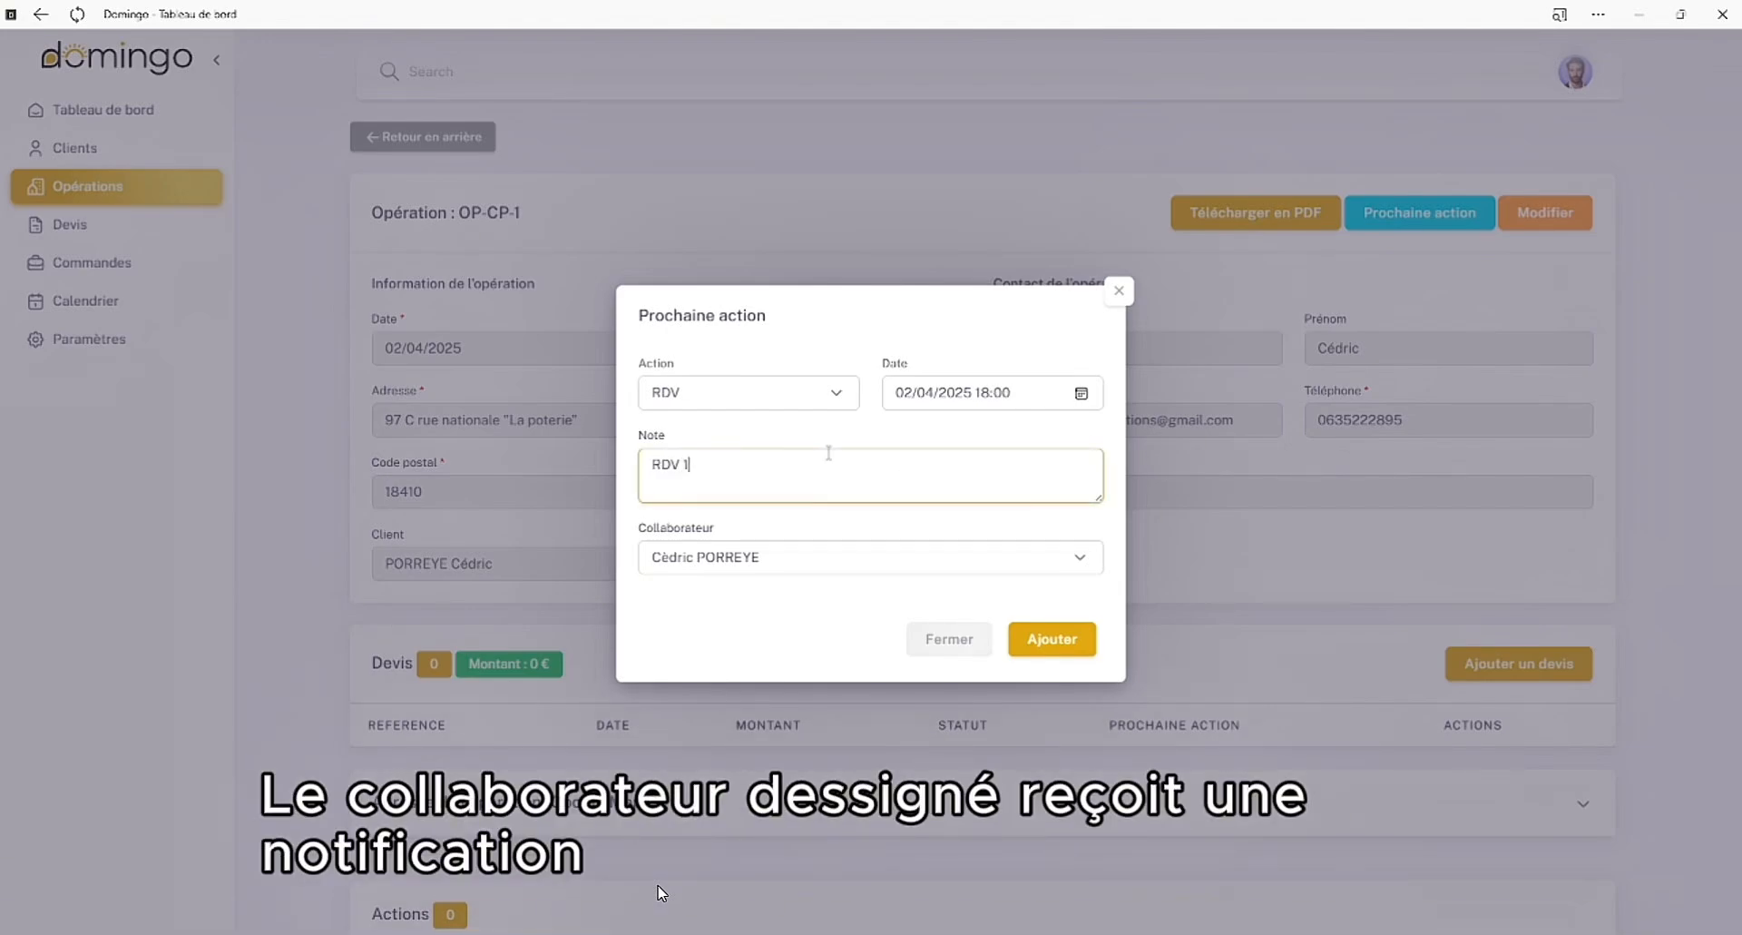
type(" Présentation DOMINGO")
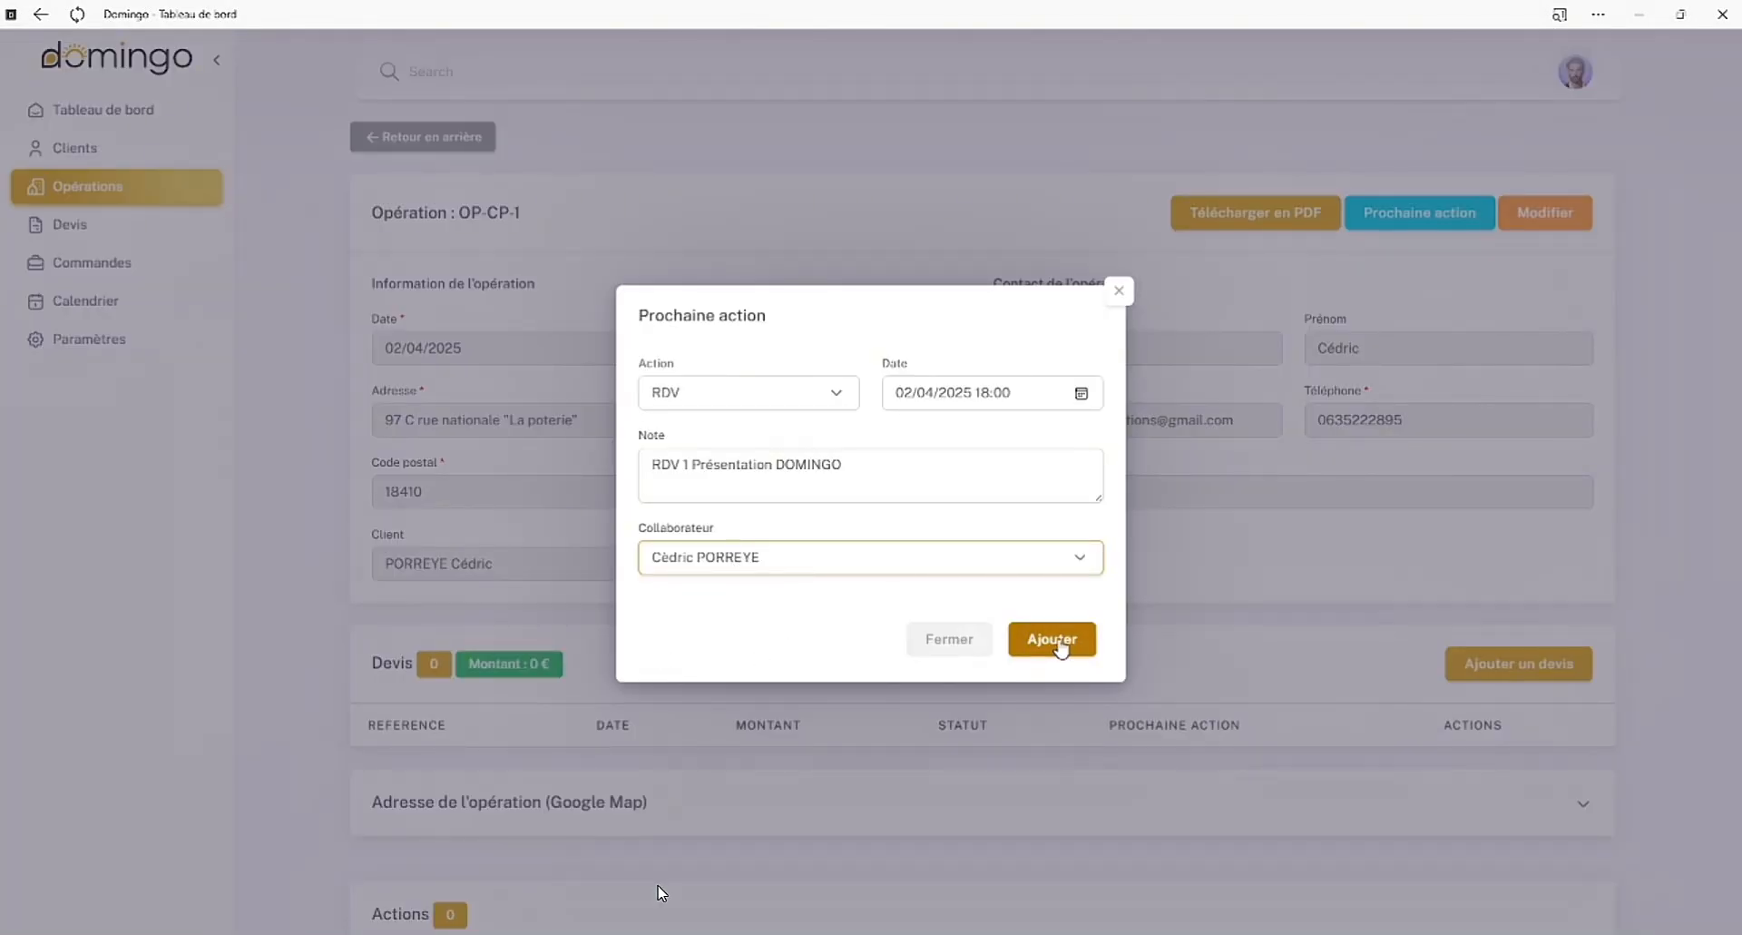
left_click(1060, 646)
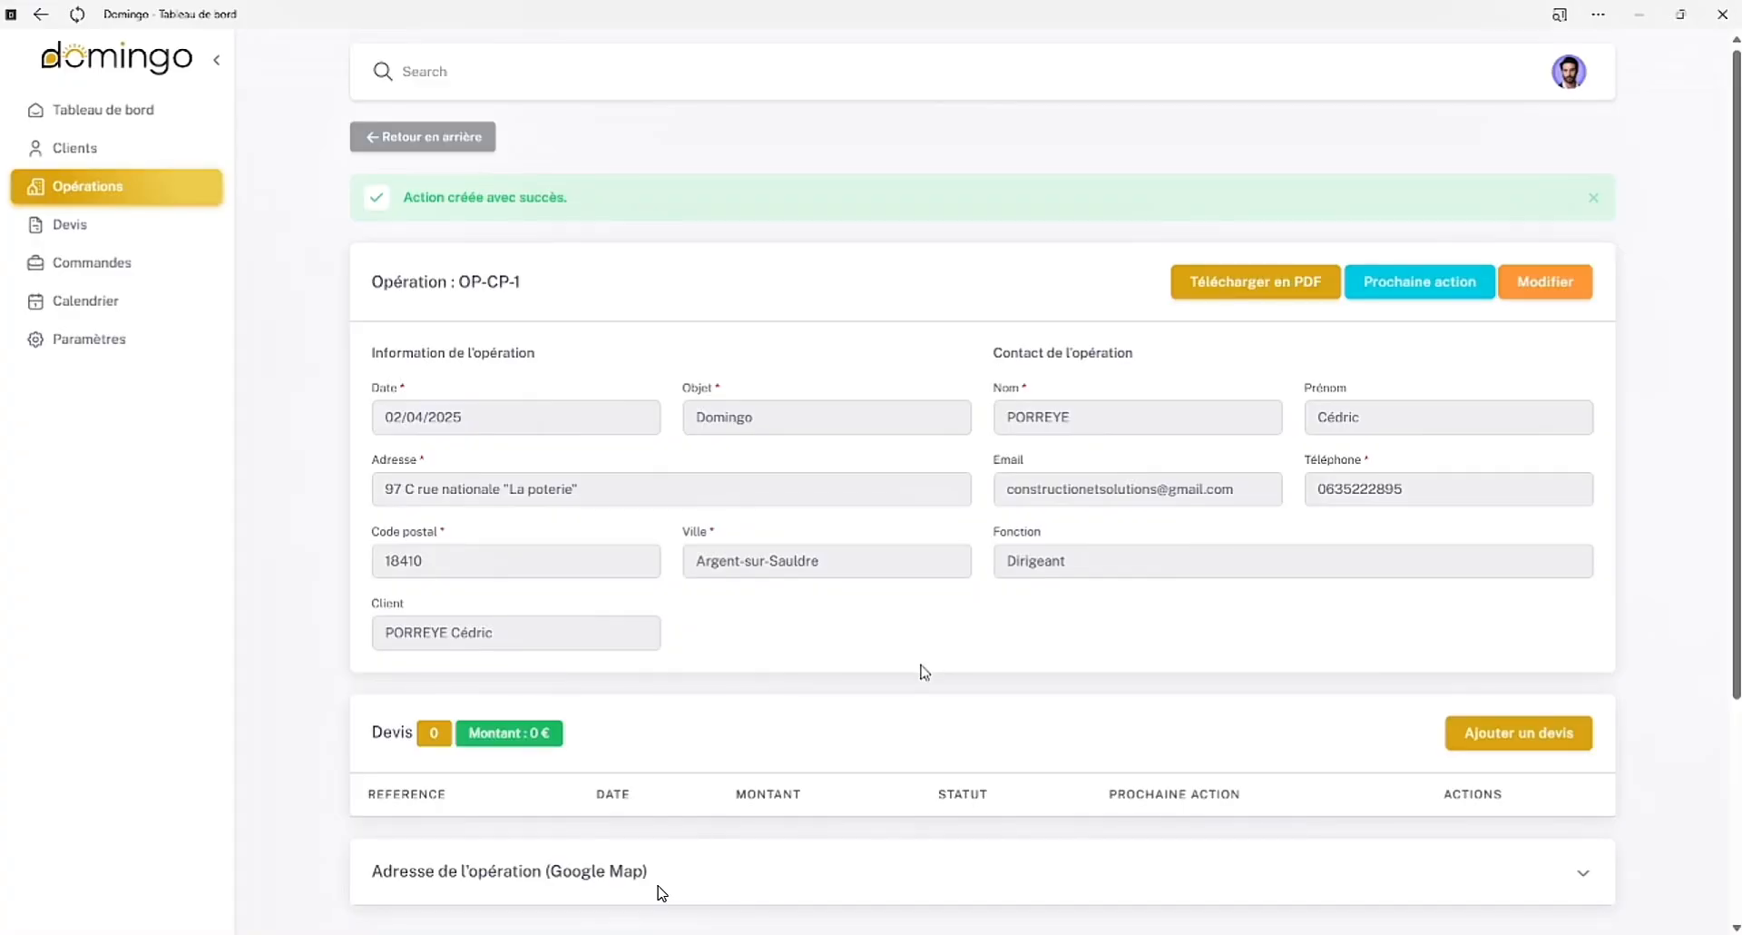
Review the operation's actions and their notes, and return to the dashboard
scroll(912, 672, "down", 5)
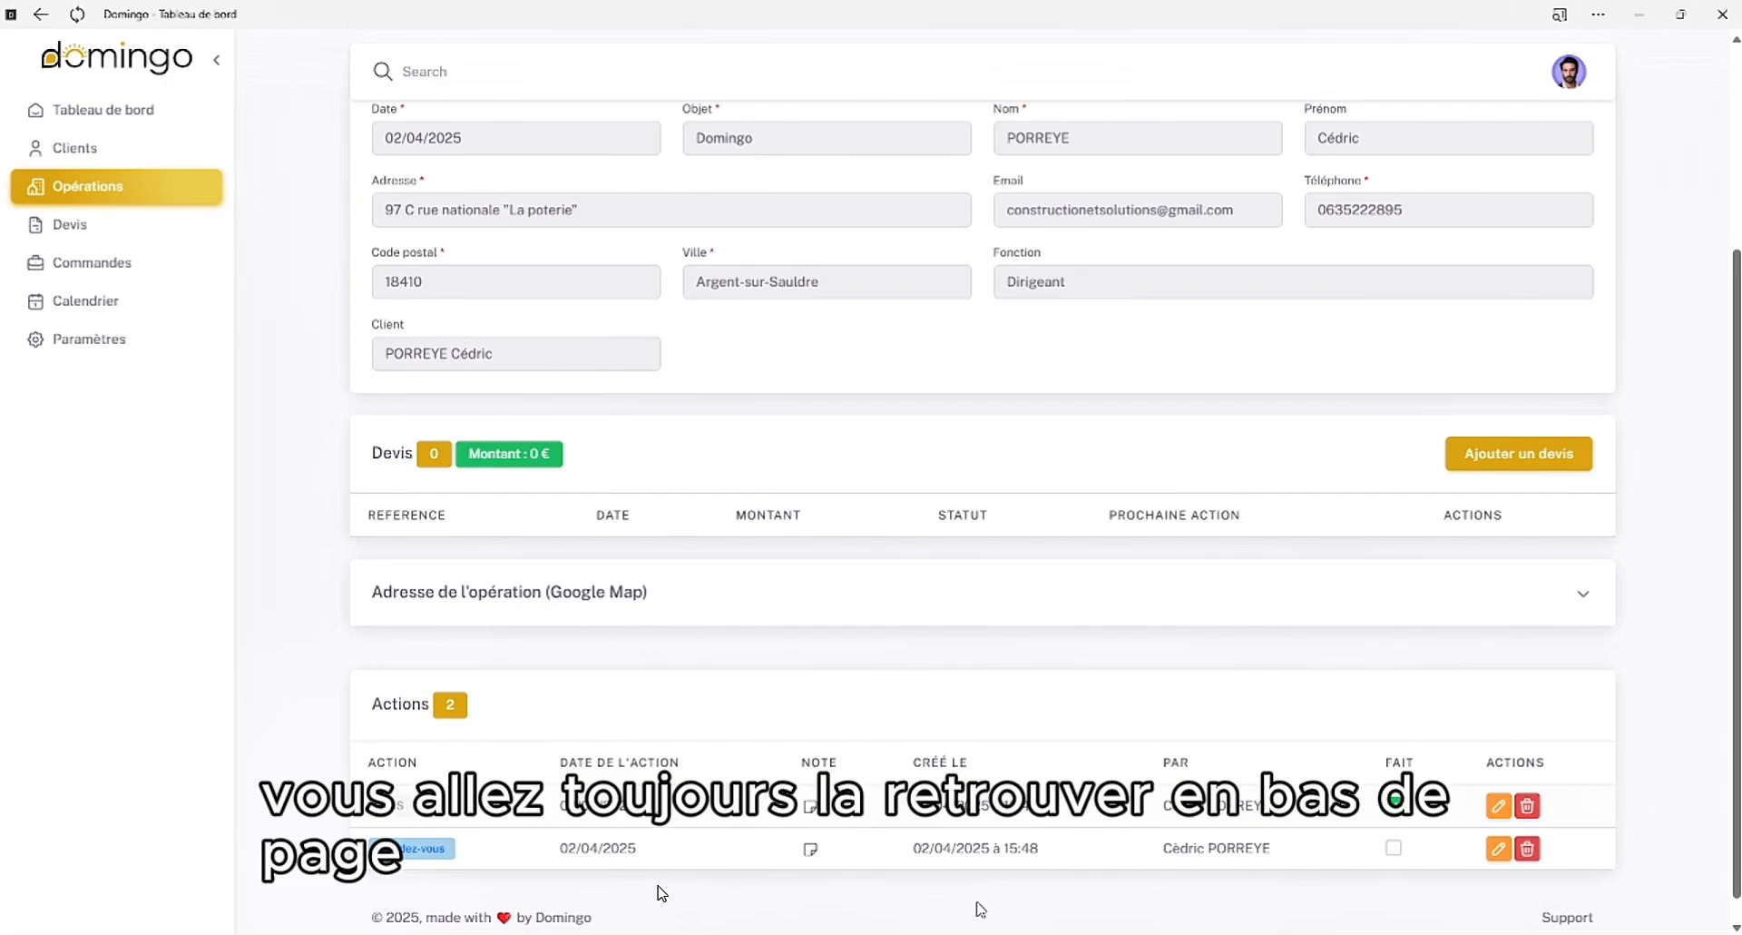
mouse_move(809, 858)
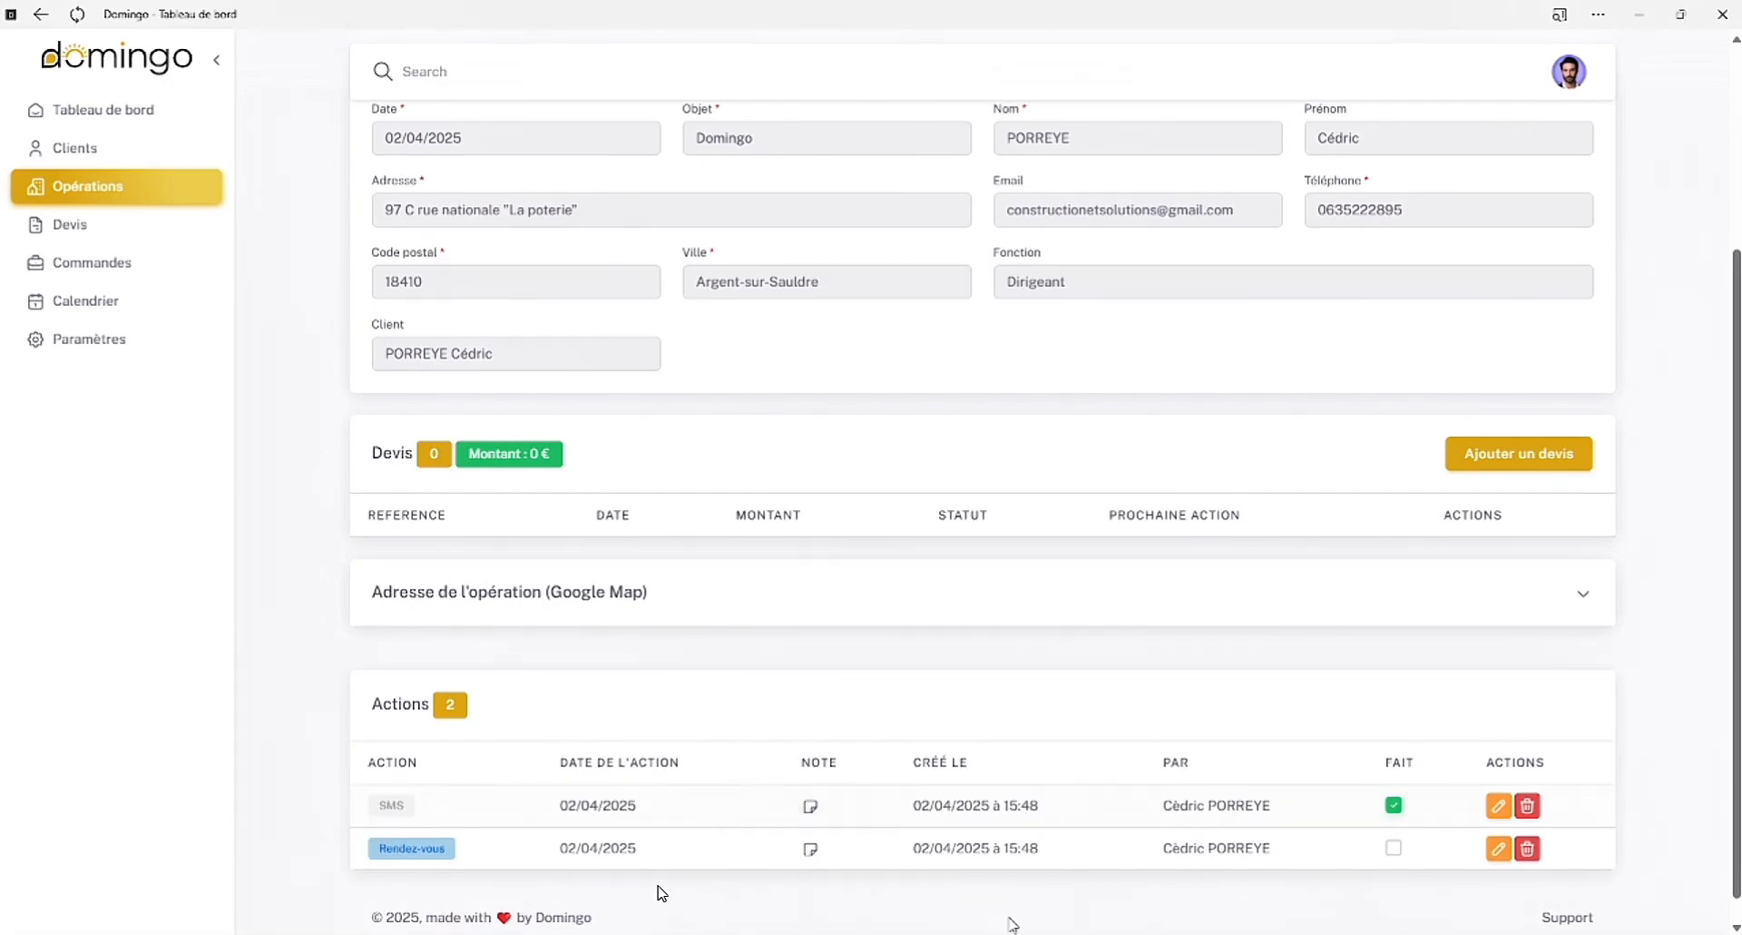
mouse_move(815, 822)
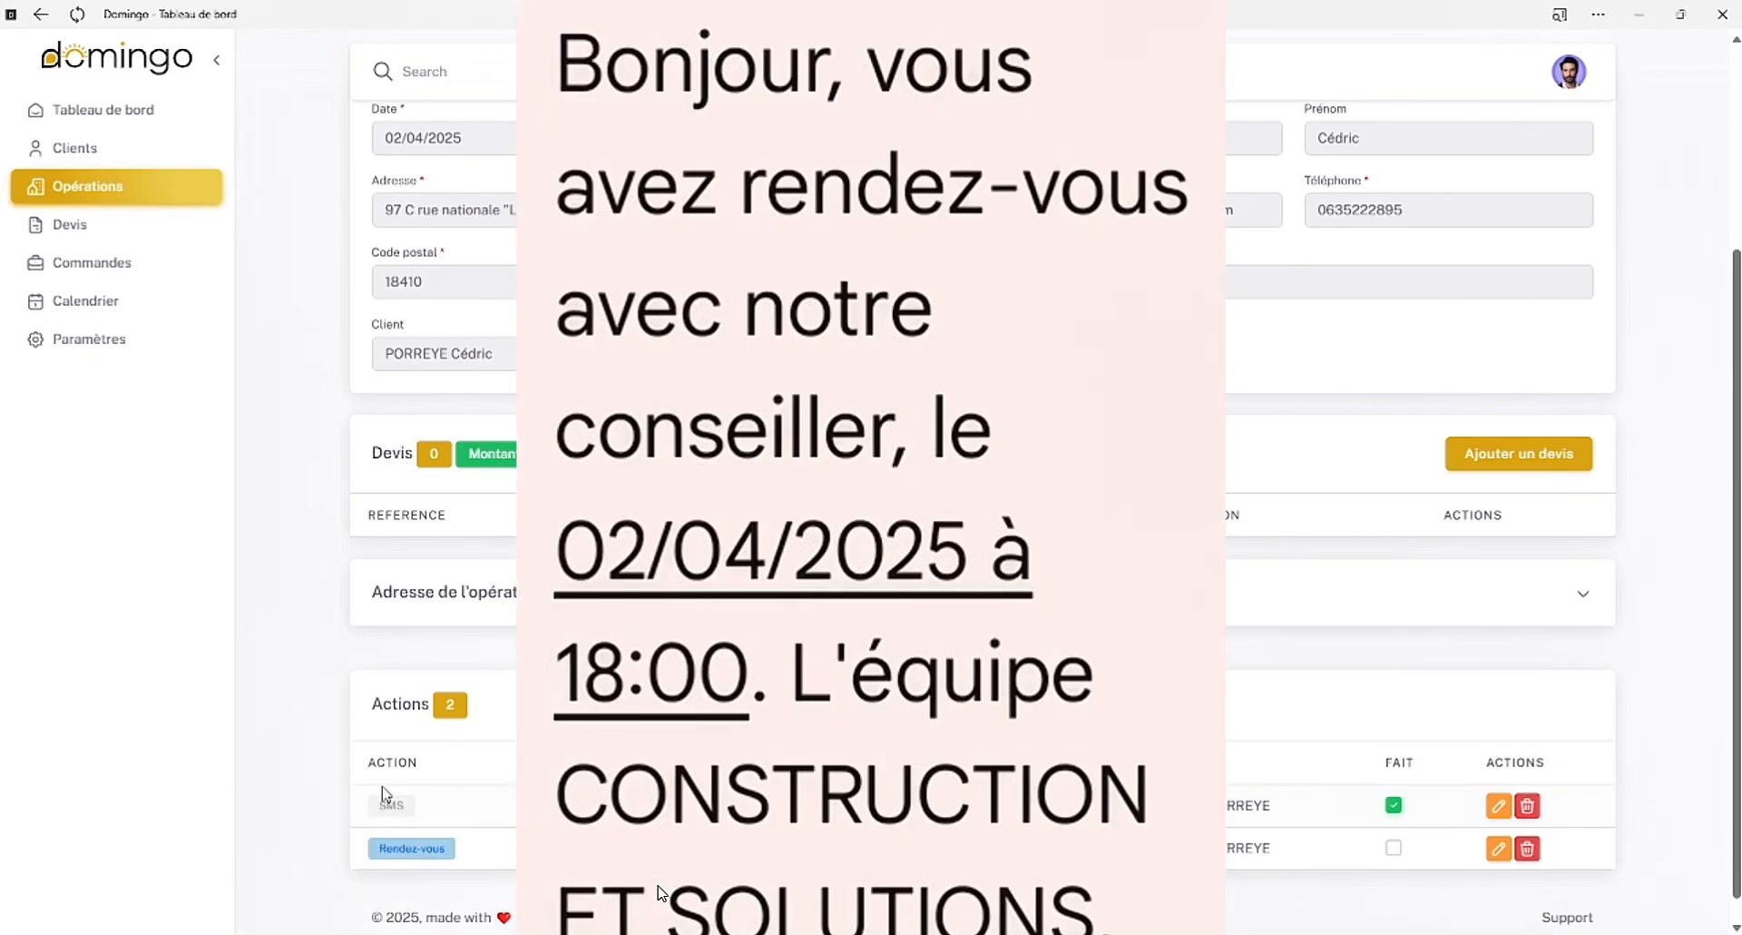
left_click(165, 127)
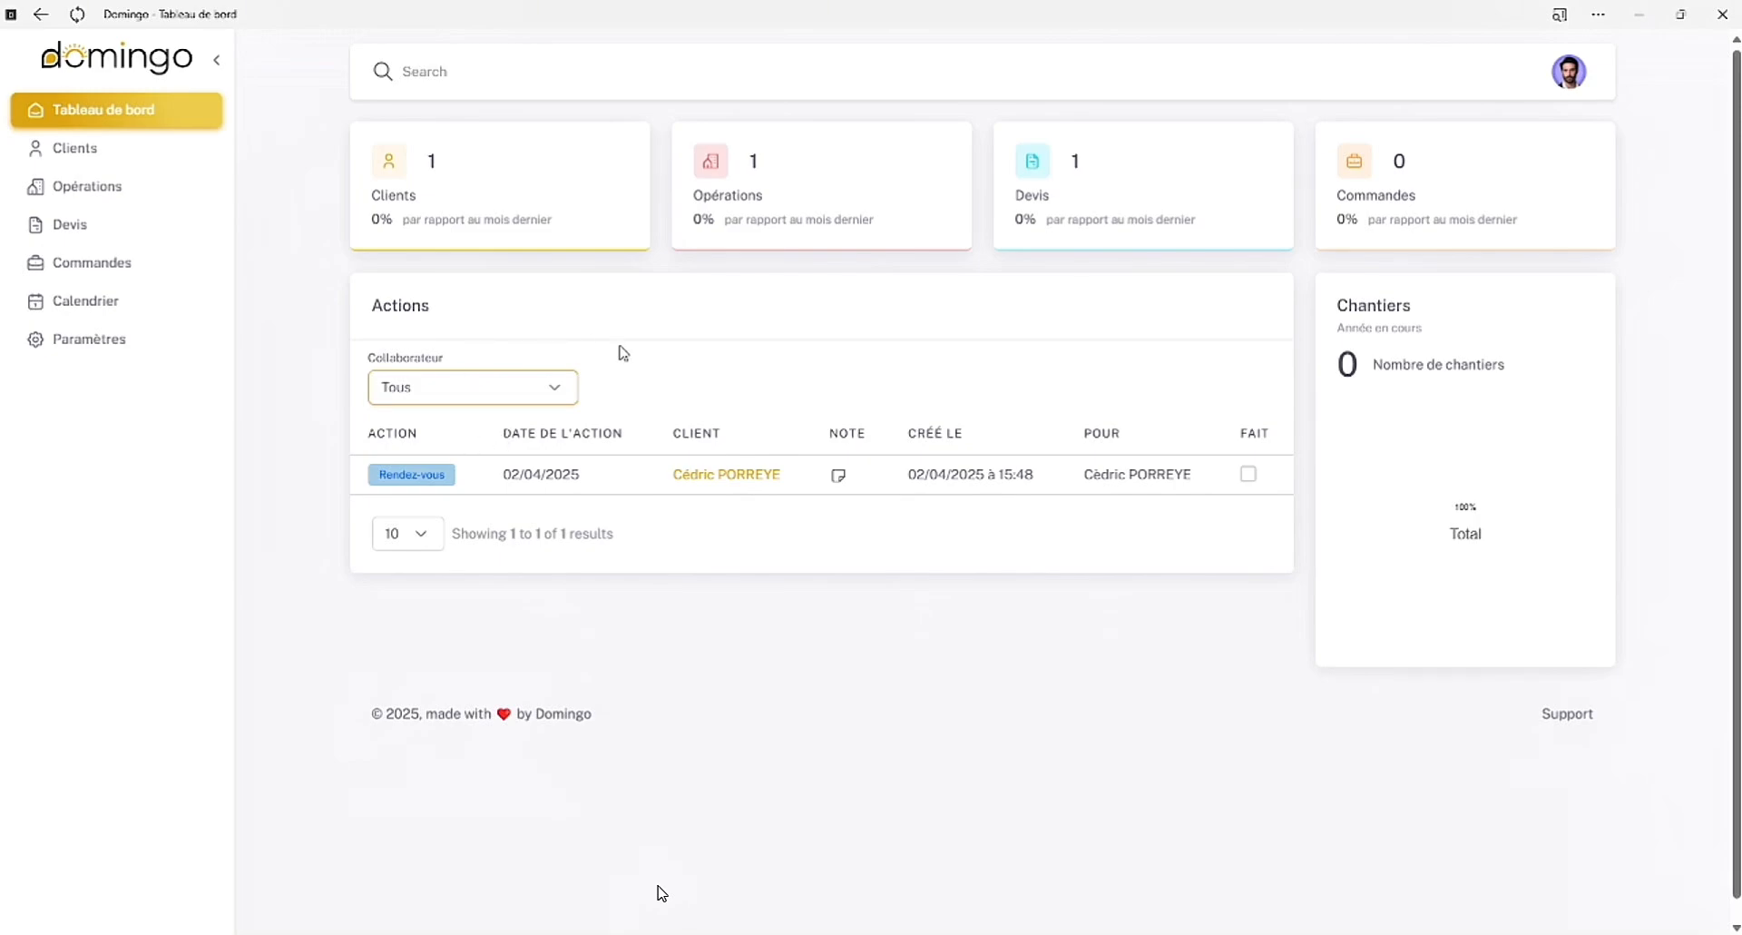
Mark the Rendez-vous action as done in the dashboard's actions list
mouse_move(842, 494)
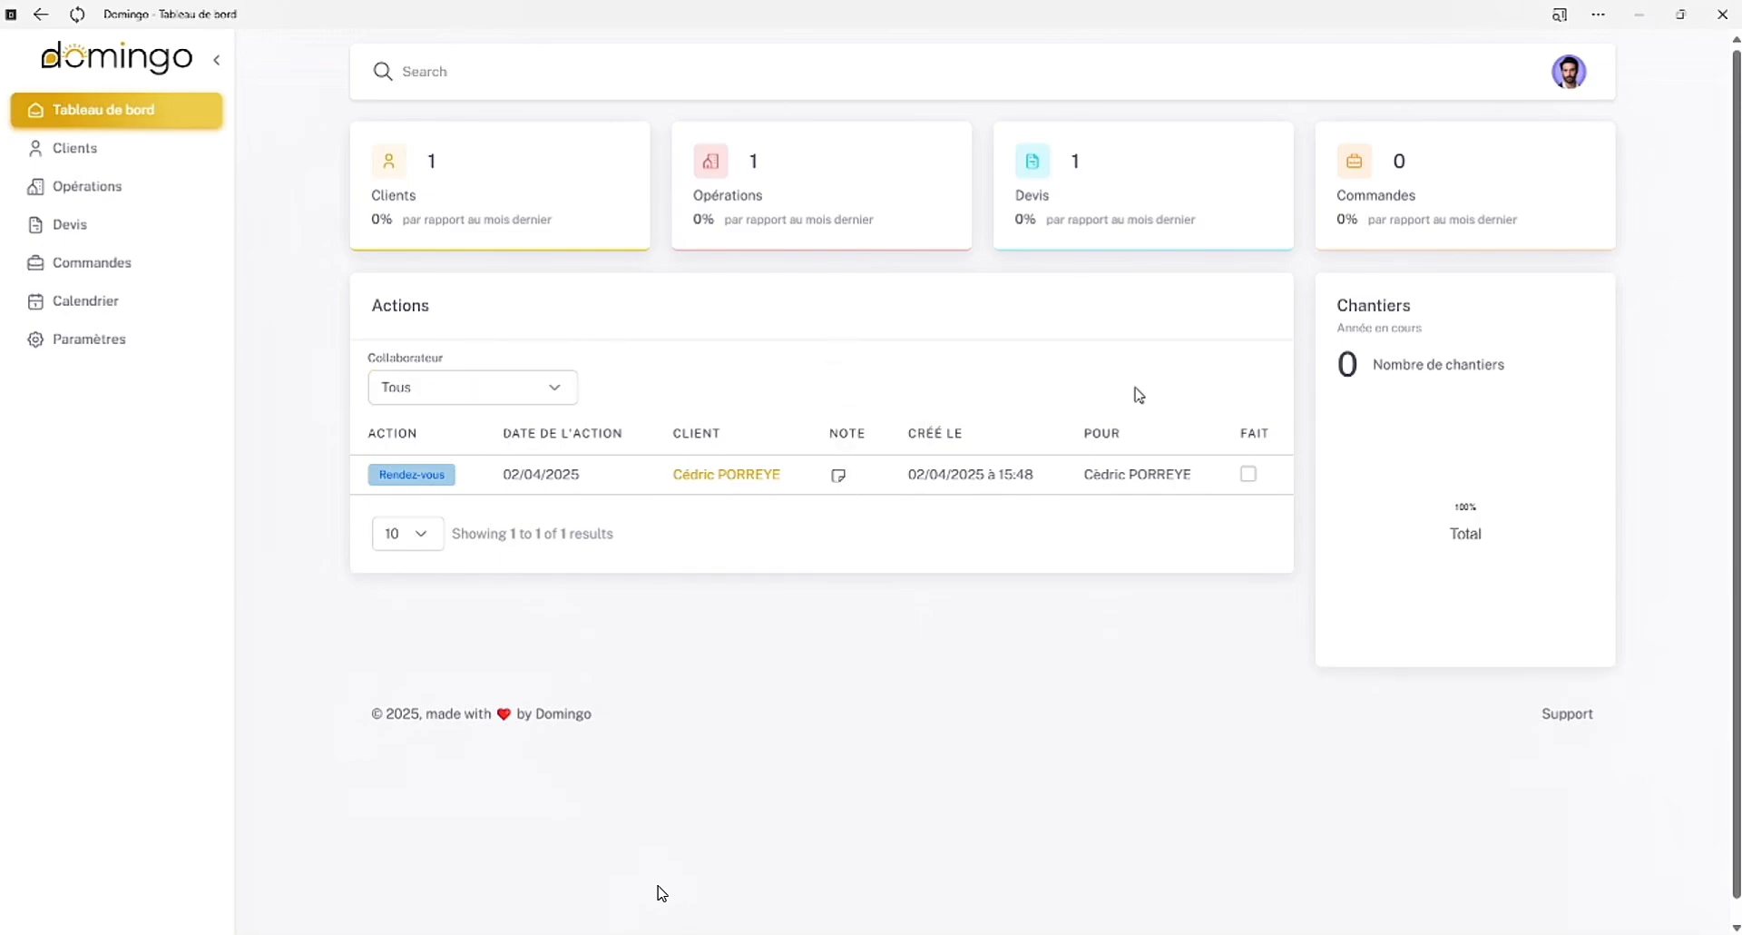
left_click(1248, 474)
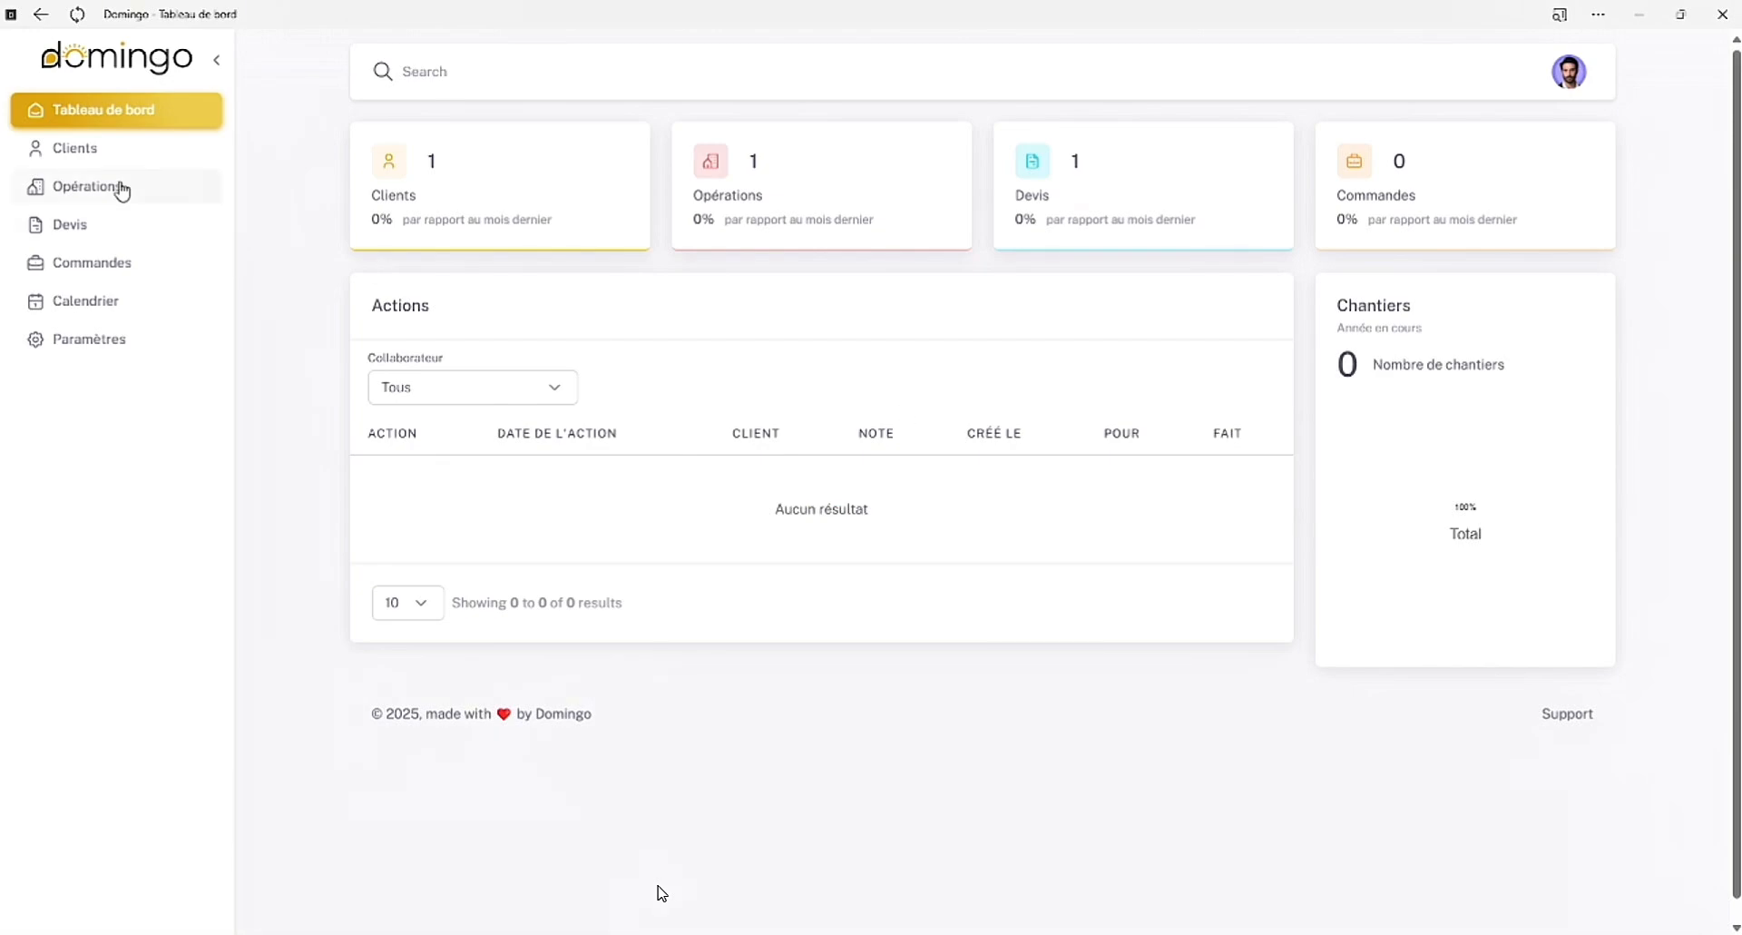
Open the details of the Domingo operation and start adding a quote to it
left_click(951, 126)
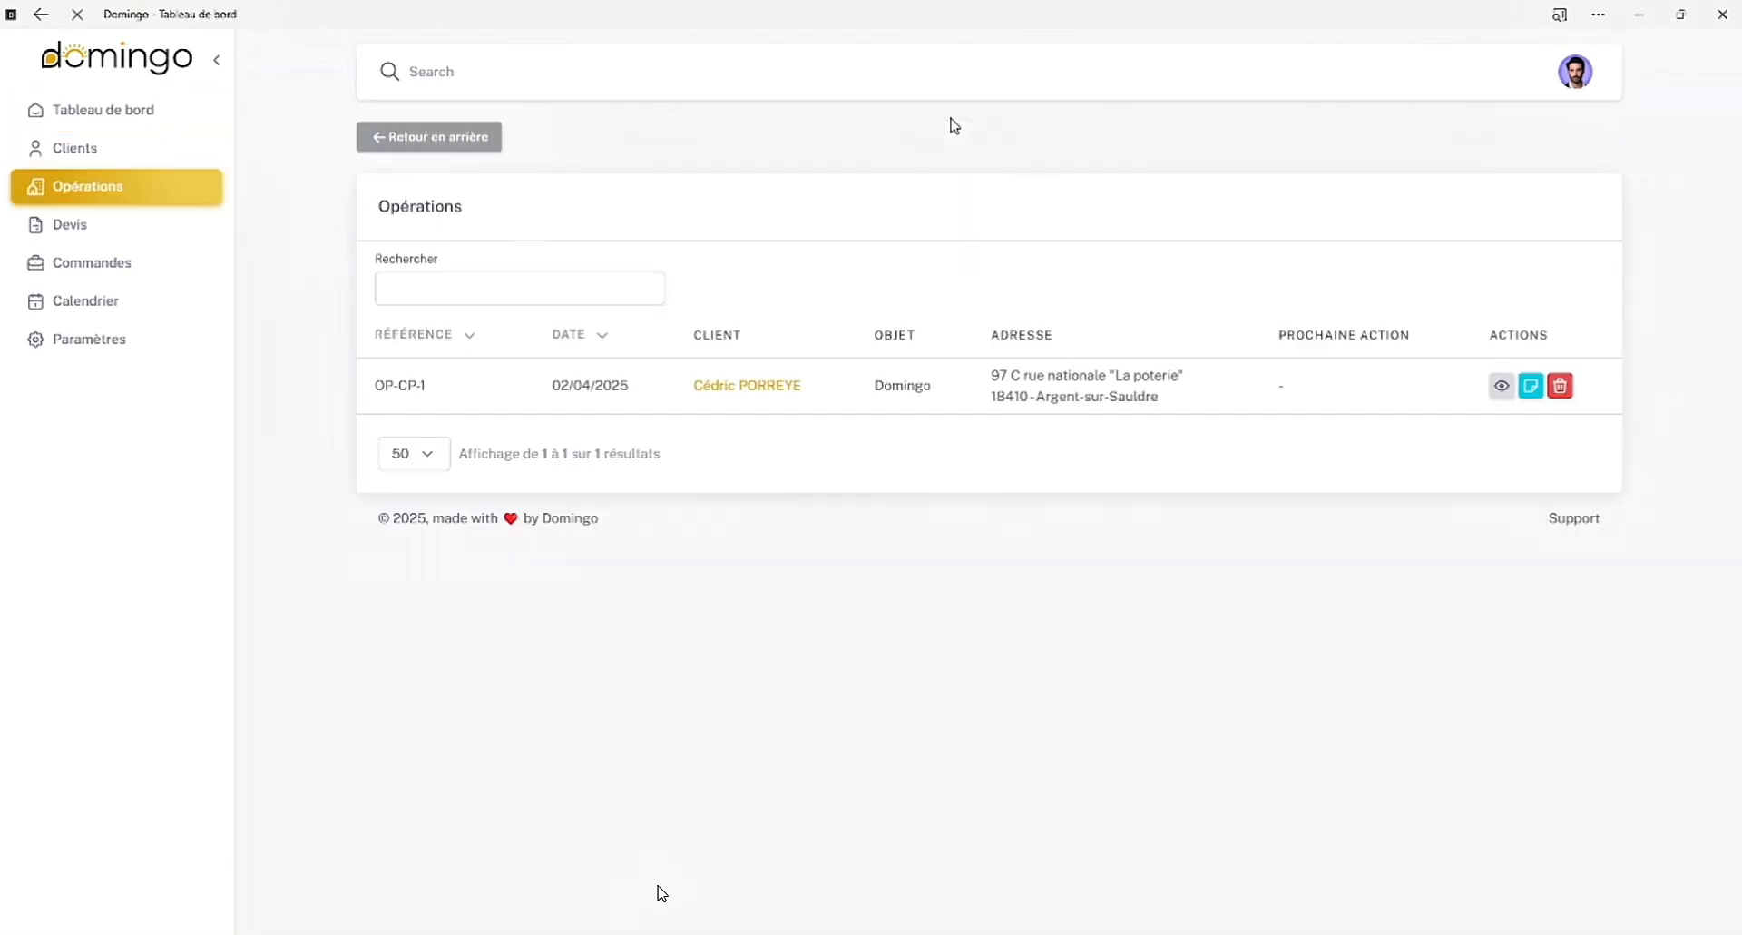
left_click(1501, 391)
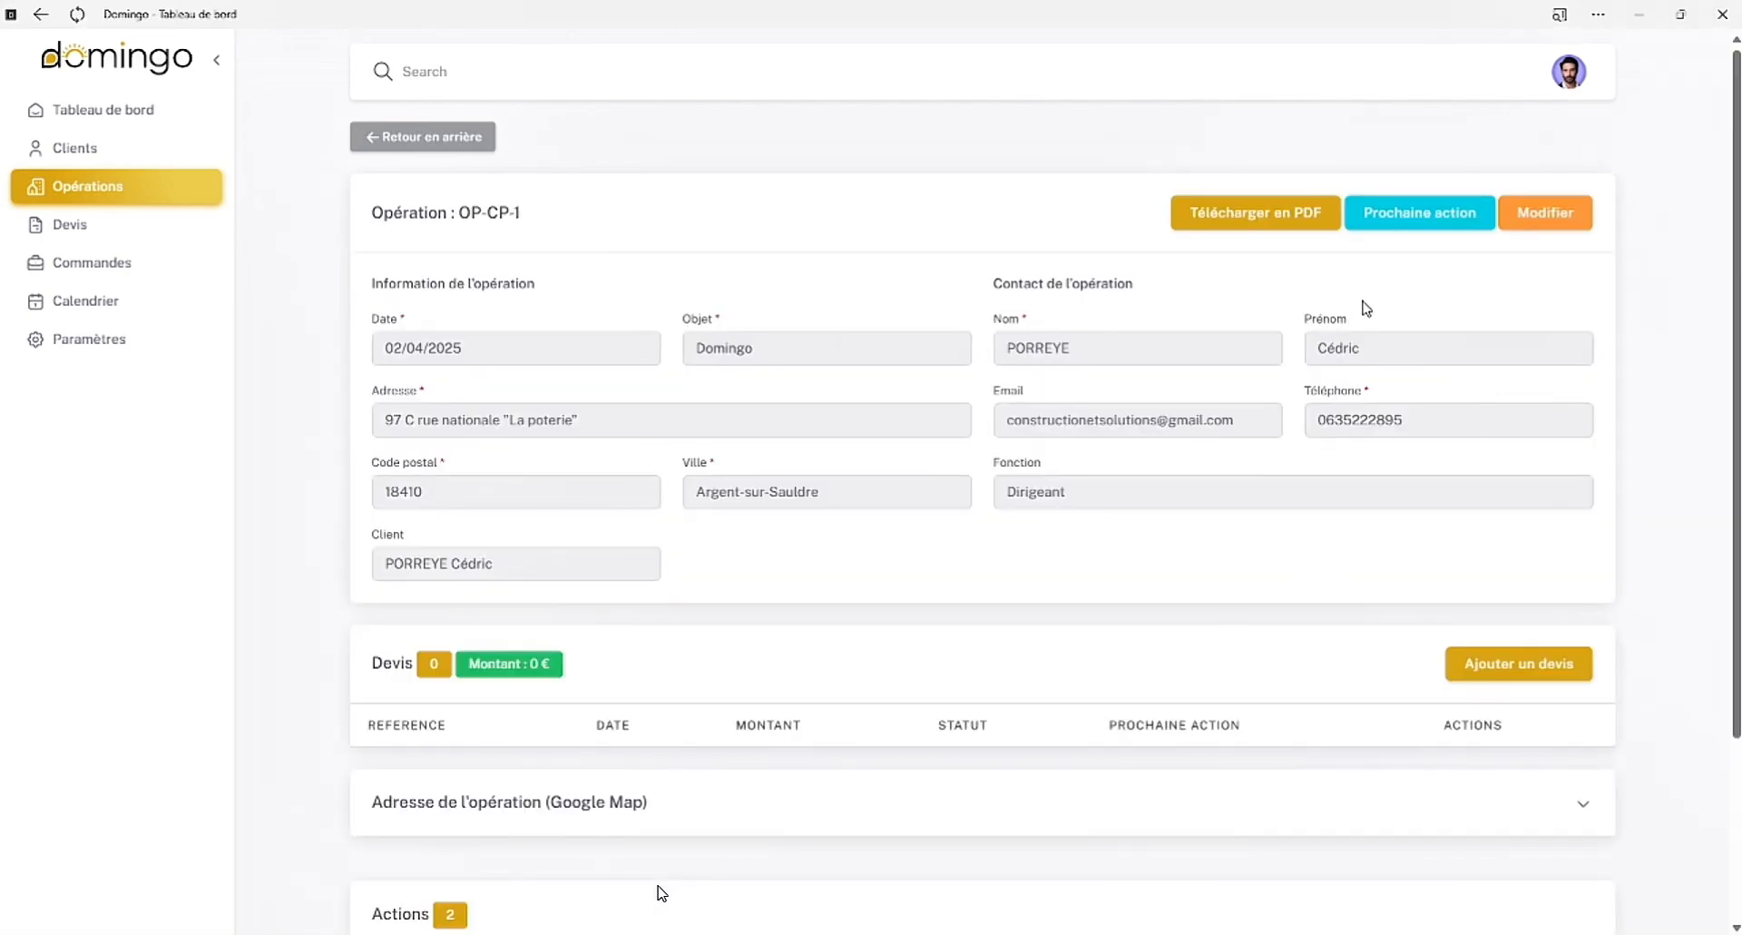
left_click(1553, 223)
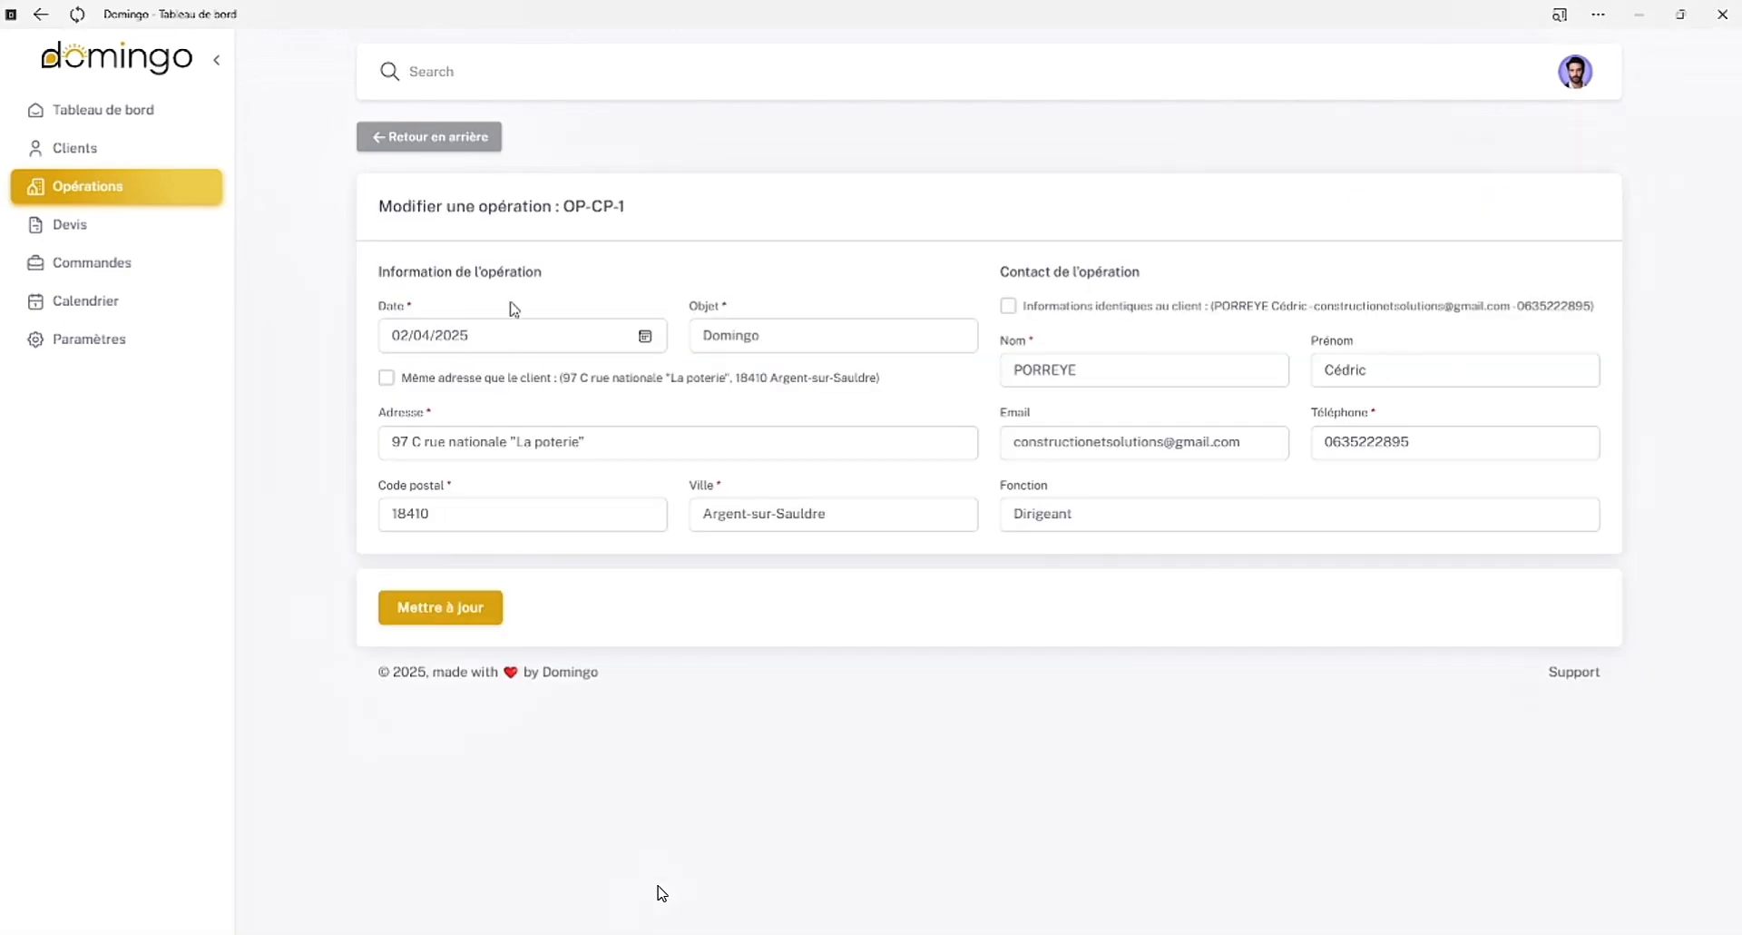
left_click(459, 141)
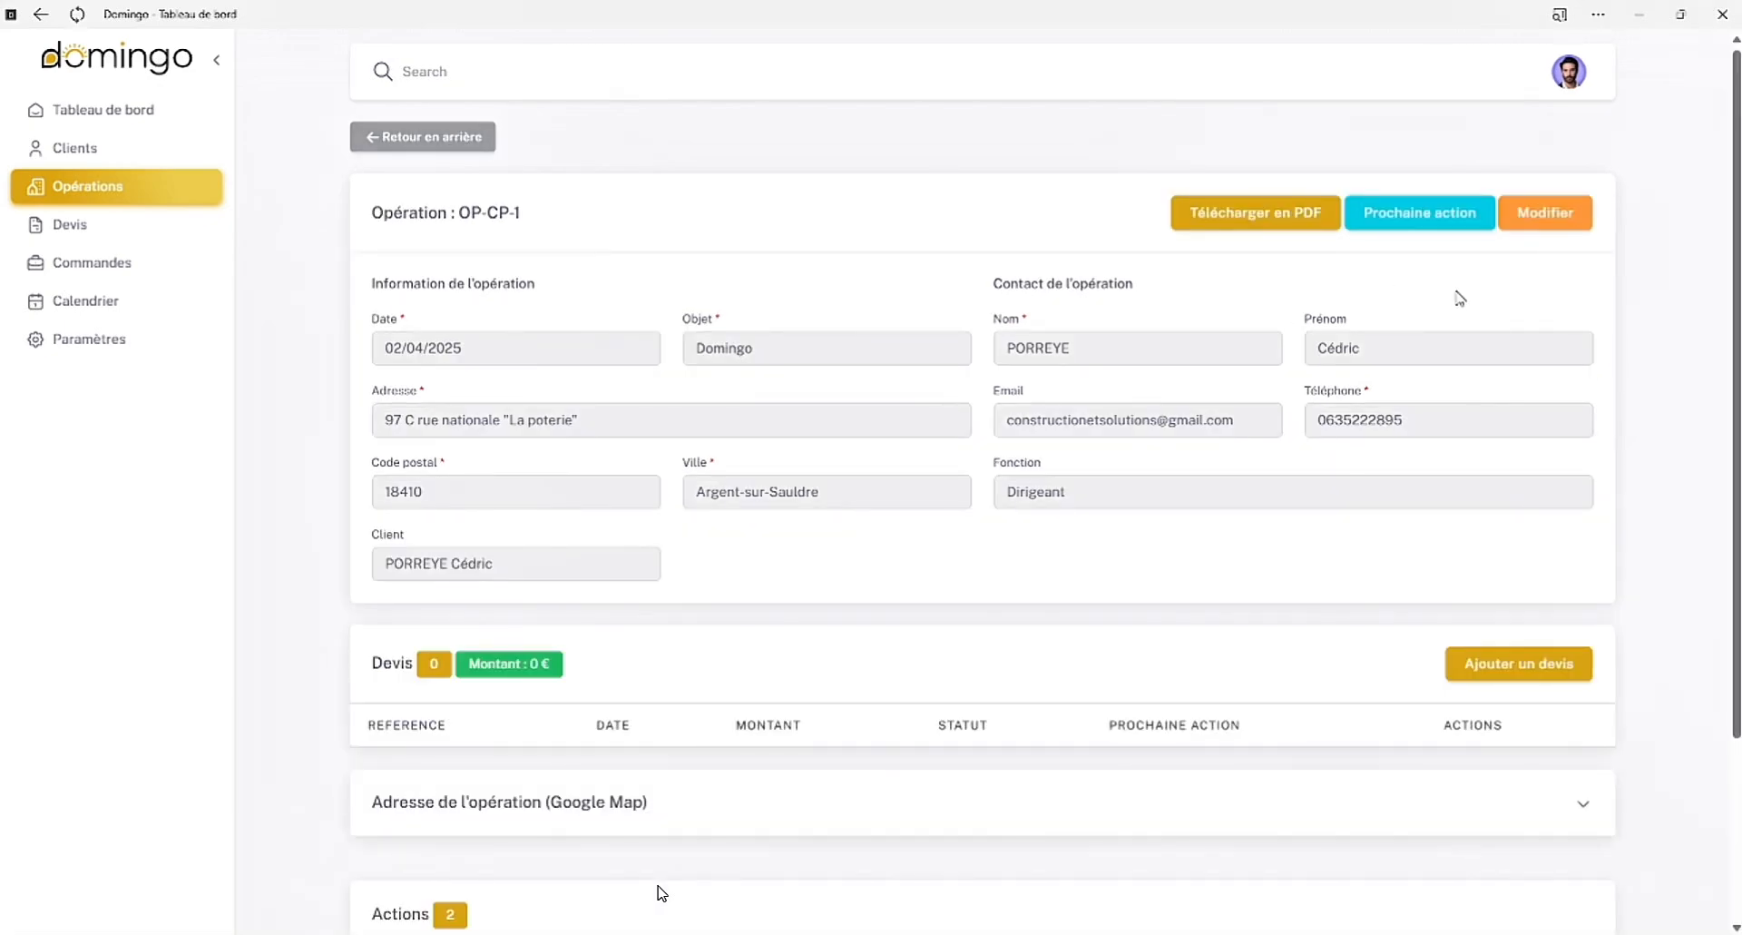
scroll(1323, 567, "down", 3)
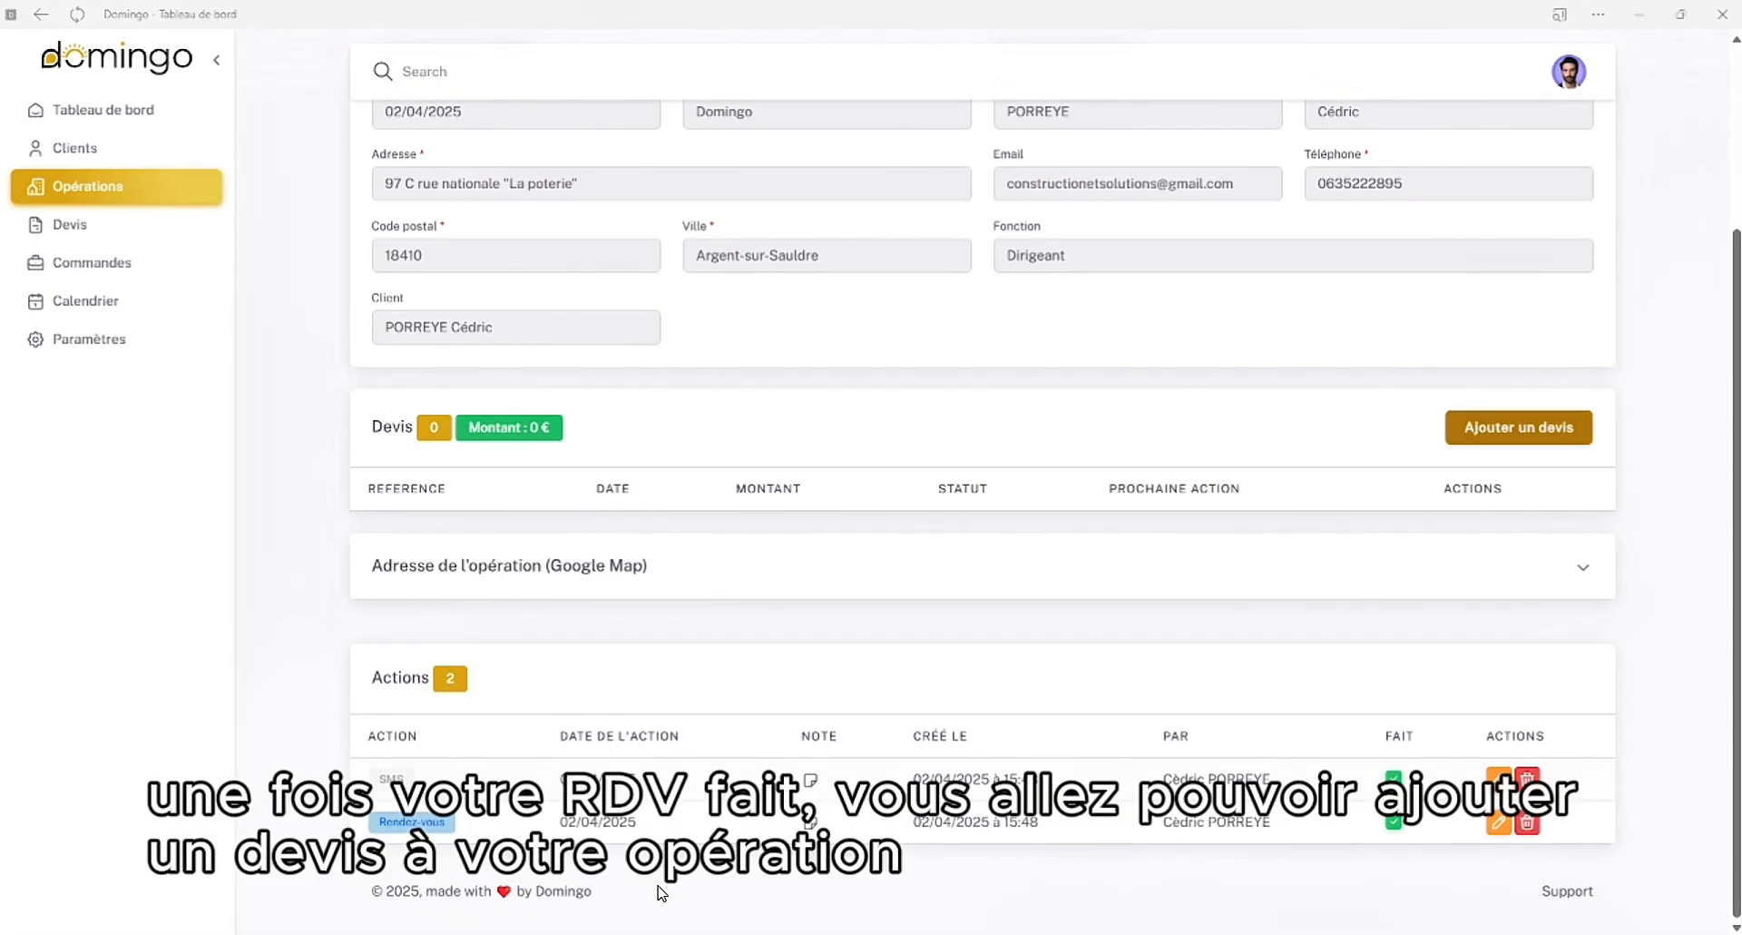
left_click(1511, 432)
Try "Porte d'entrée", "Photos de mariage" and "Freins" as the quote's subject before restoring "Domingo"
left_click(550, 302)
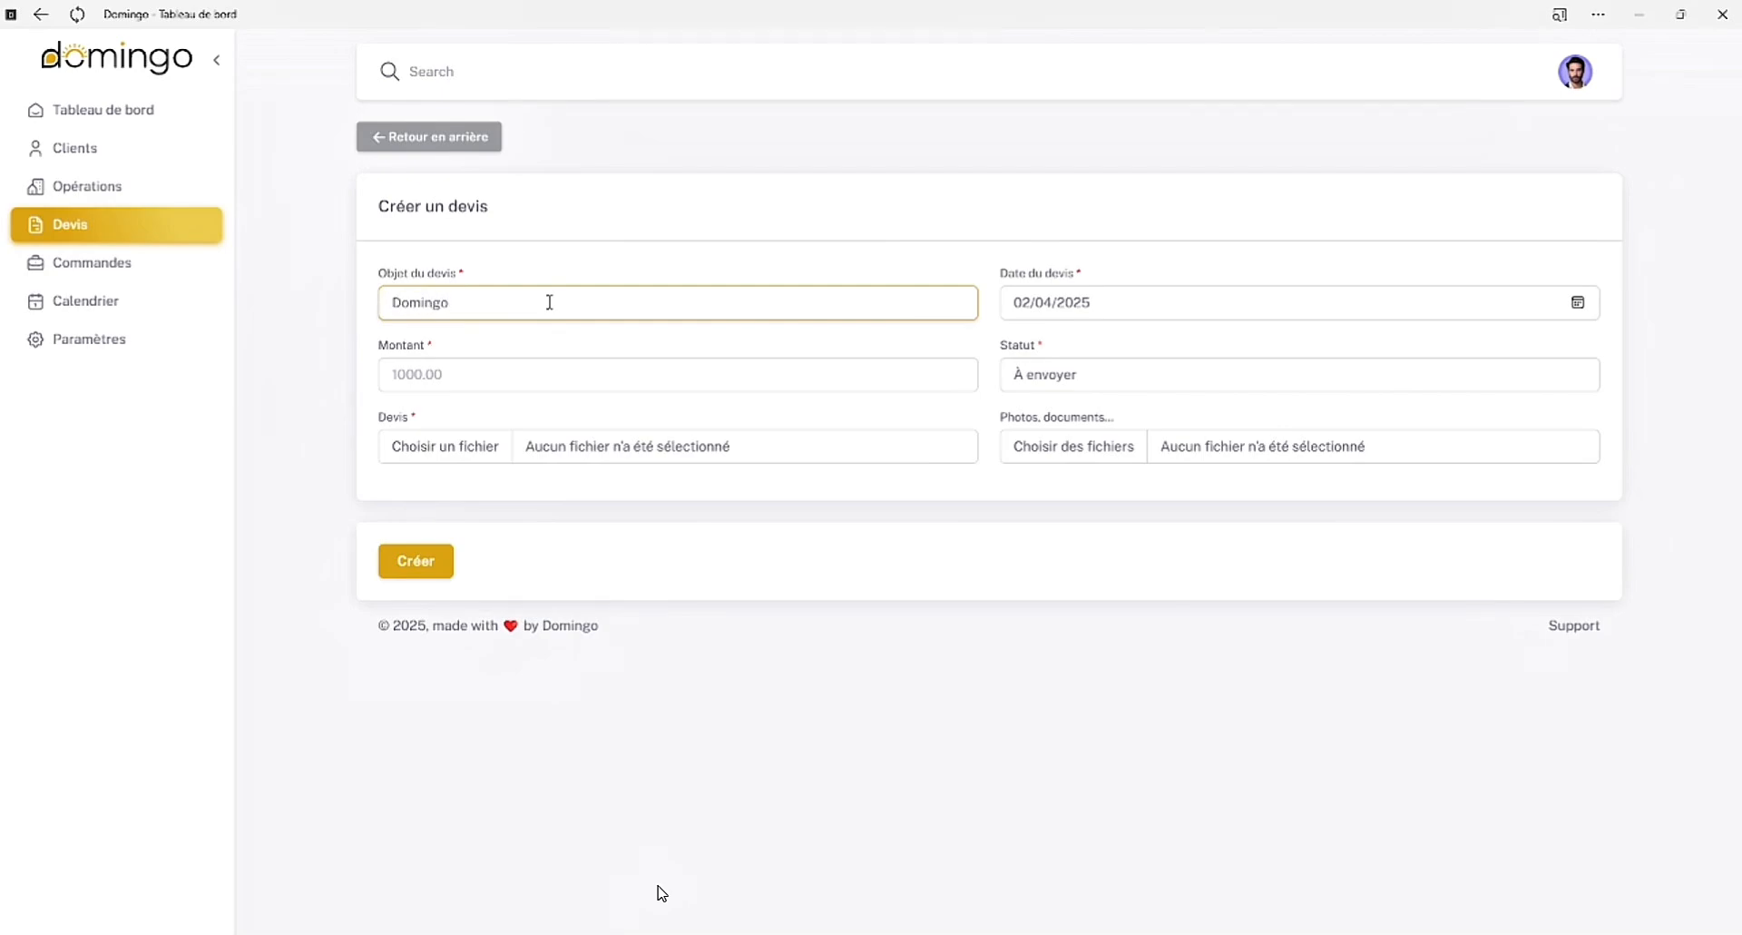
key("BackSpace")
key("BackSpace")
key("BackSpace")
key("BackSpace")
key("BackSpace")
key("BackSpace")
type("Porte d'entrée")
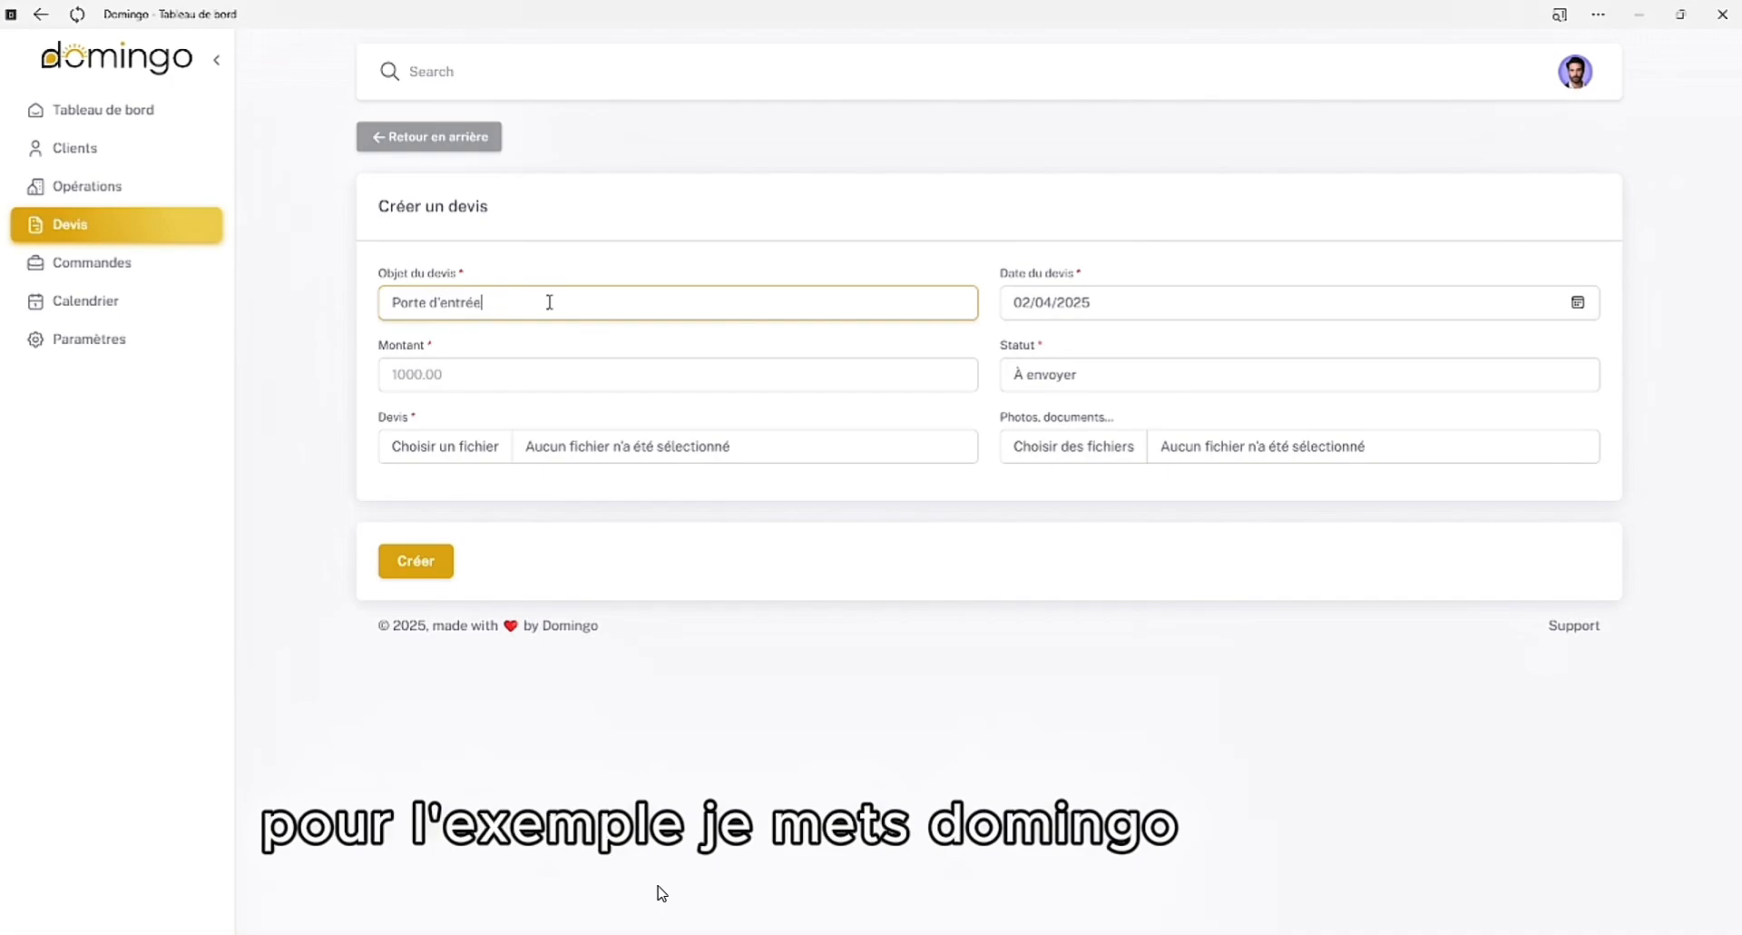
key("BackSpace")
key("BackSpace")
key("BackSpace")
key("BackSpace")
key("BackSpace")
key("BackSpace")
key("BackSpace")
key("BackSpace")
key("BackSpace")
key("BackSpace")
key("BackSpace")
key("BackSpace")
key("BackSpace")
key("BackSpace")
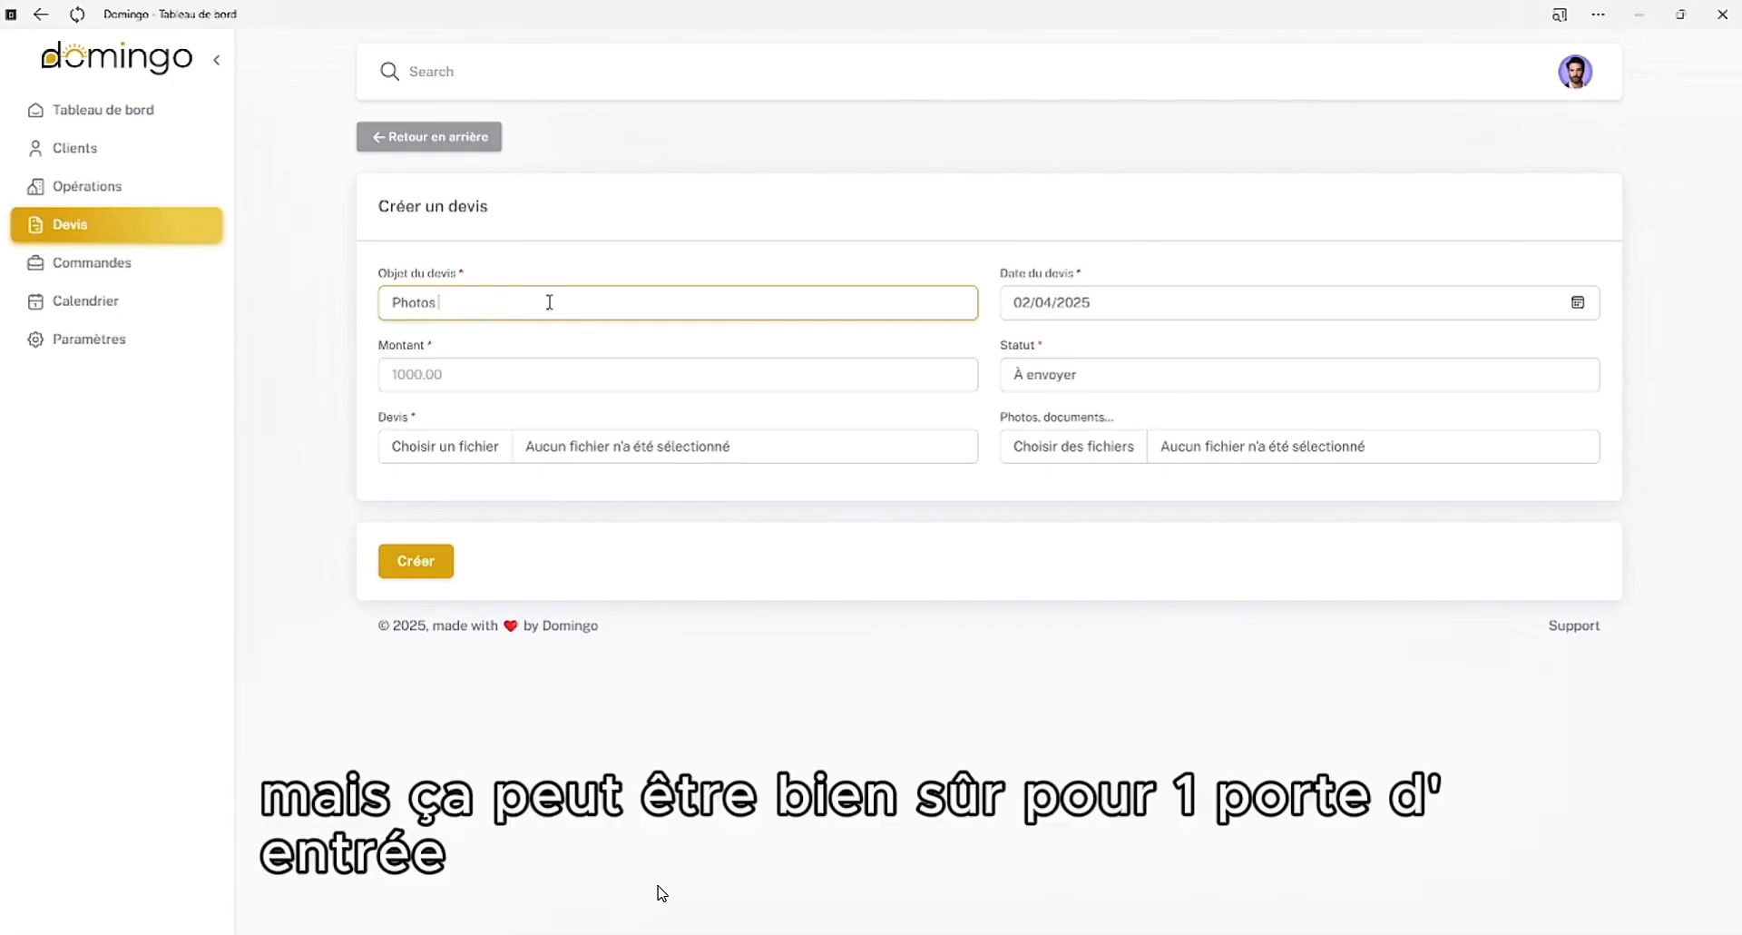
type("Photos de mariage")
key("BackSpace")
key("BackSpace")
key("BackSpace")
key("BackSpace")
key("BackSpace")
key("BackSpace")
key("BackSpace")
key("BackSpace")
key("BackSpace")
key("BackSpace")
key("BackSpace")
key("BackSpace")
key("BackSpace")
key("BackSpace")
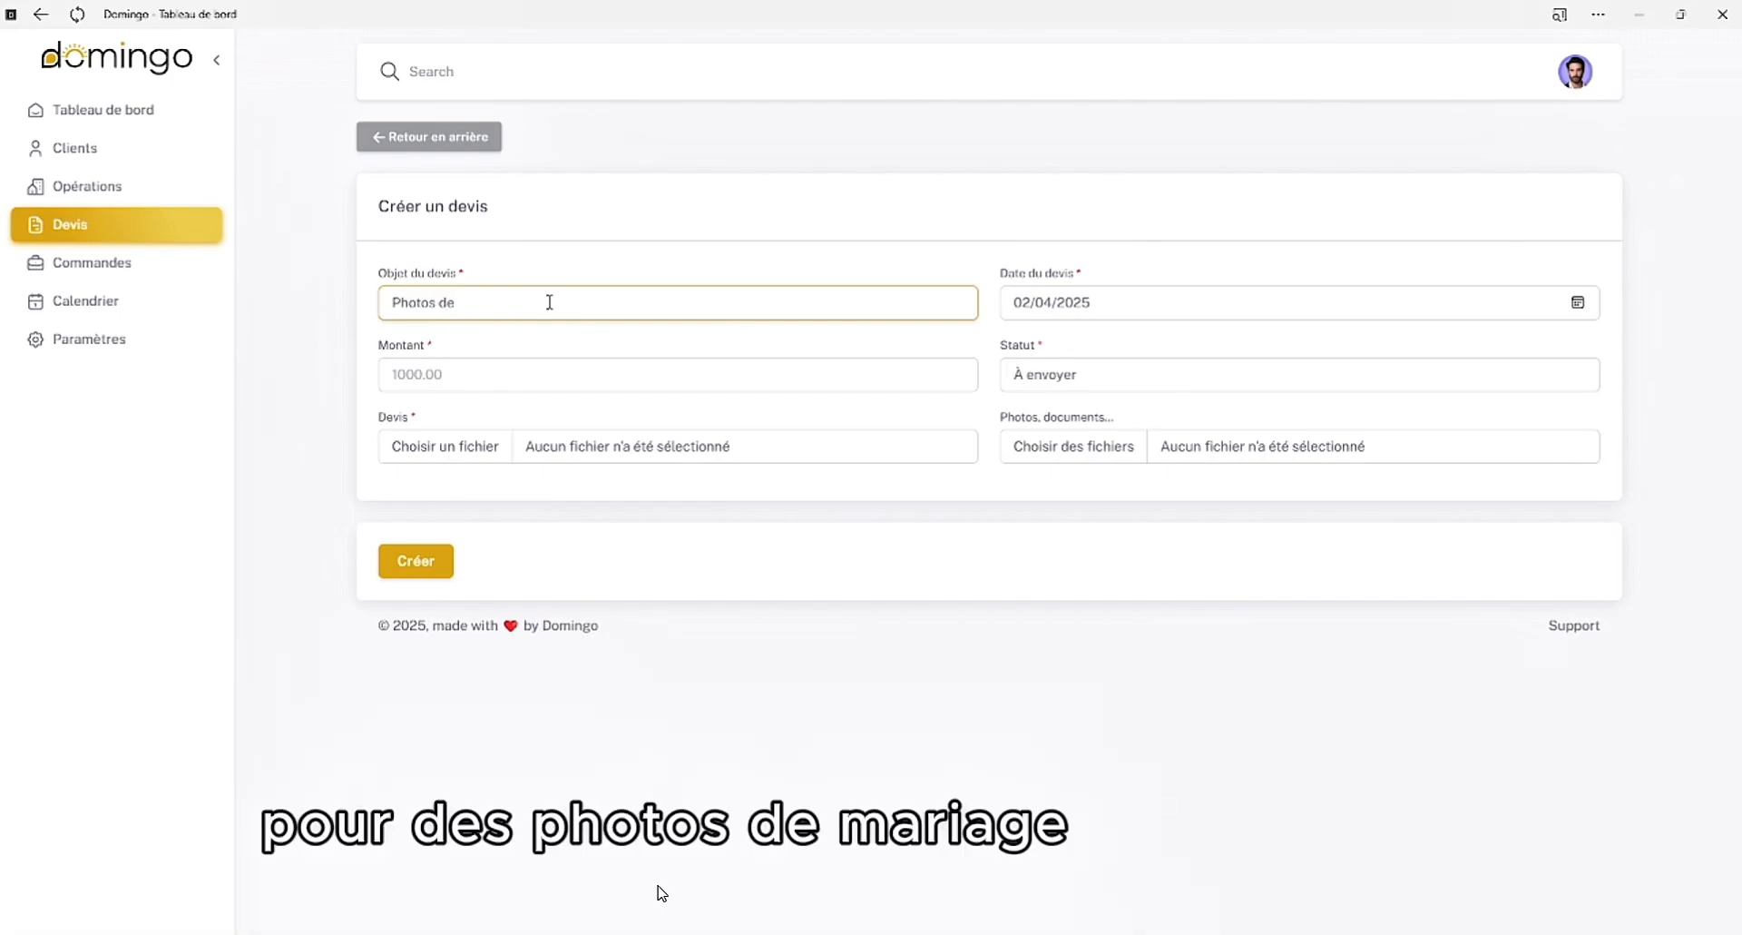
key("BackSpace")
key("BackSpace")
key("BackSpace")
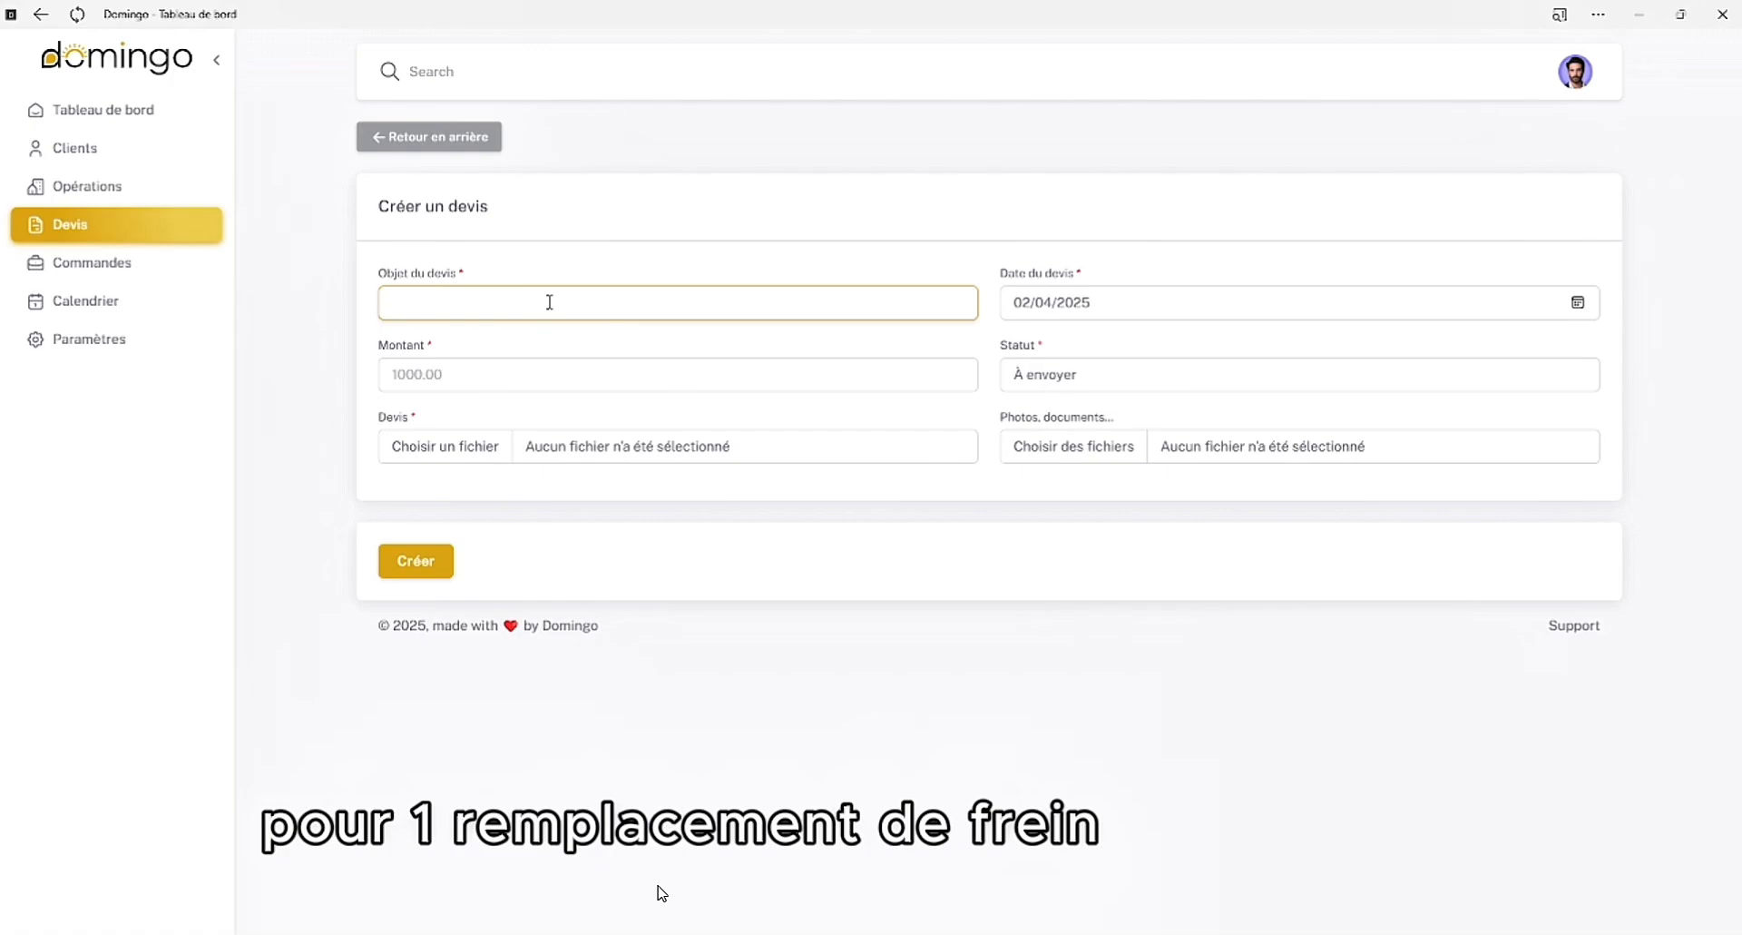
type("Freins")
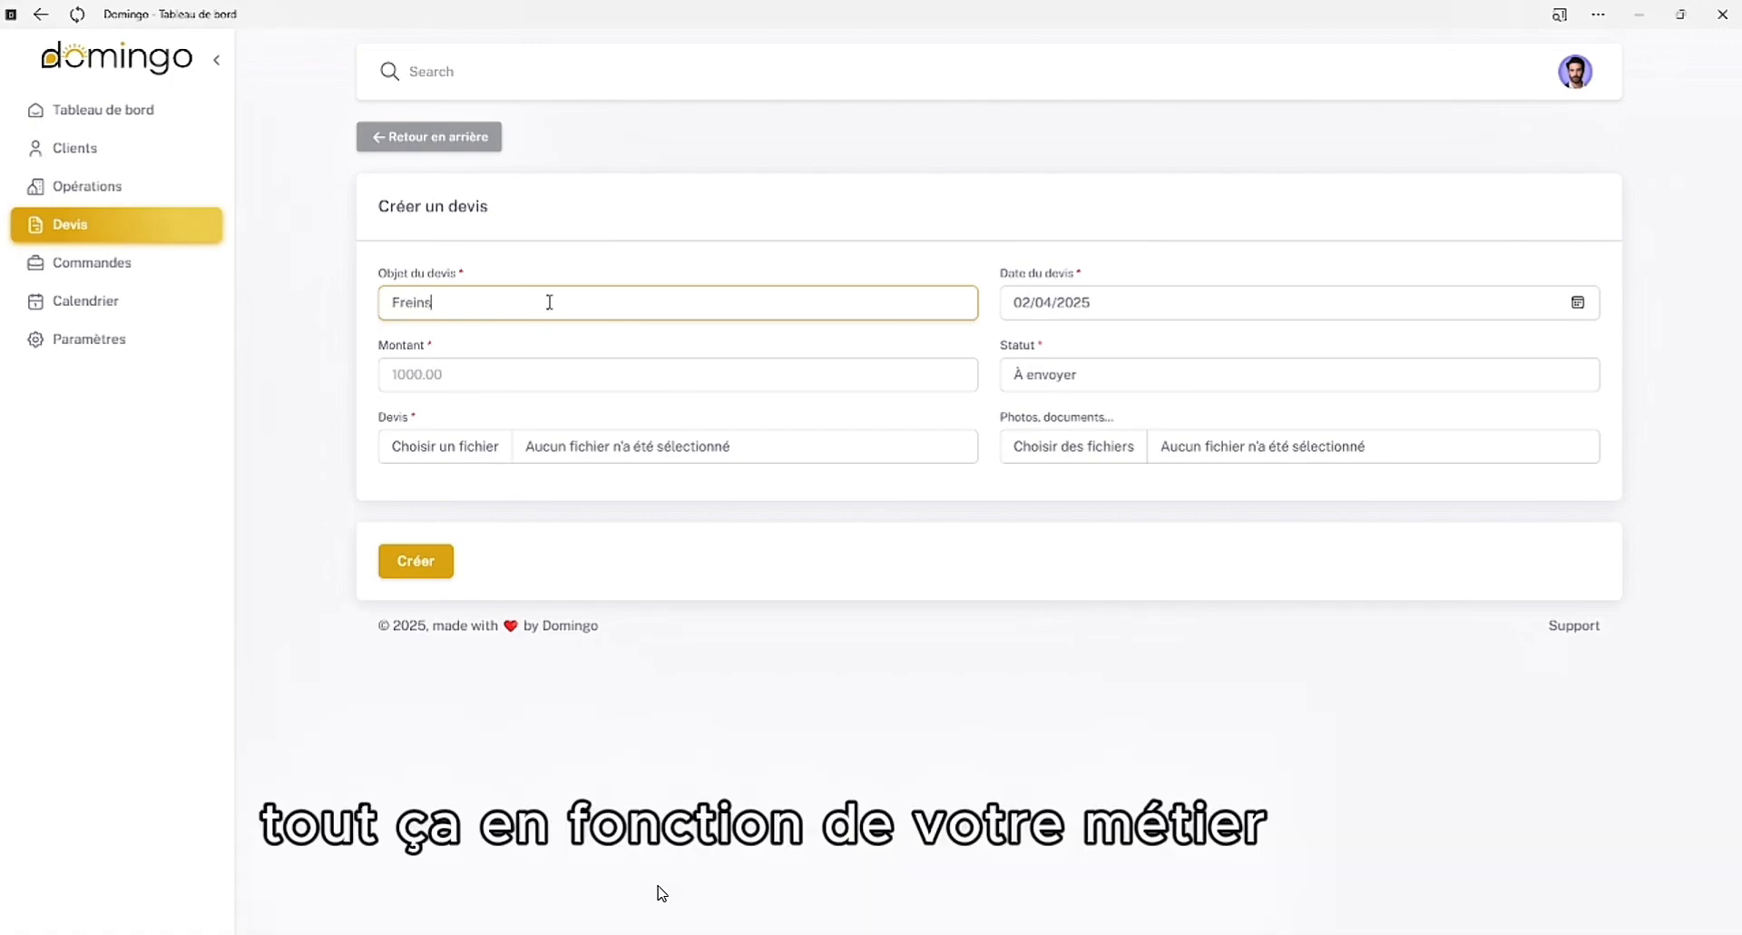
key("BackSpace")
key("BackSpace")
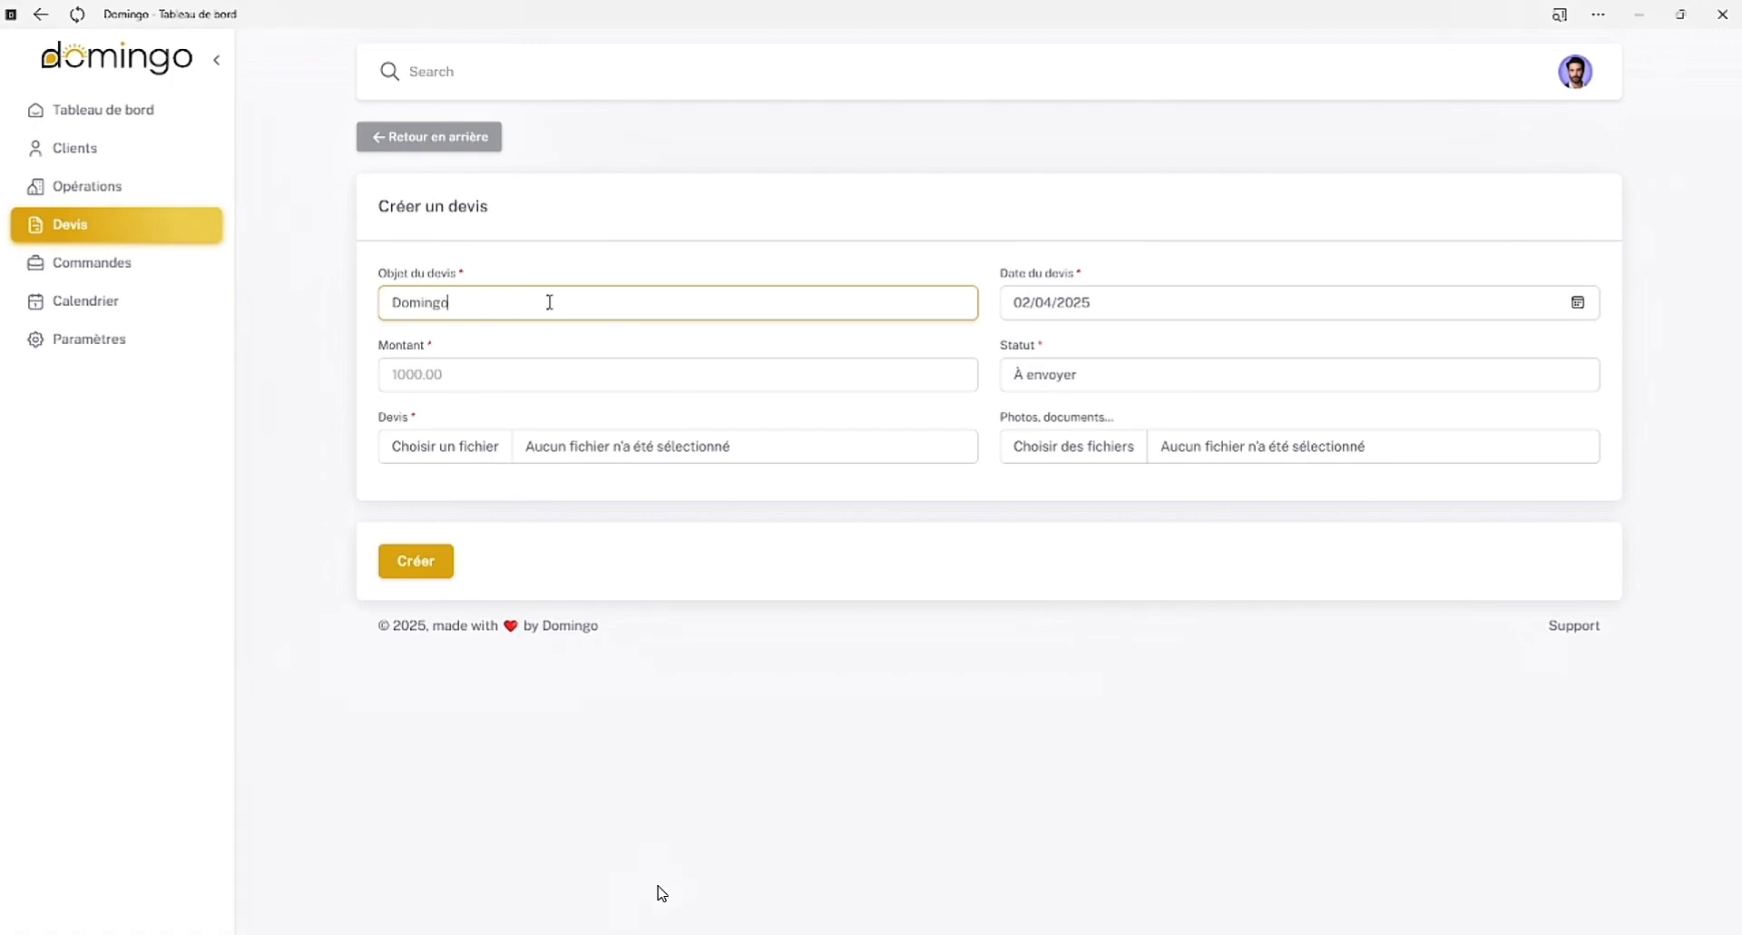
Set the quote's amount to 89.90 and keep its status as À envoyer
left_click(957, 233)
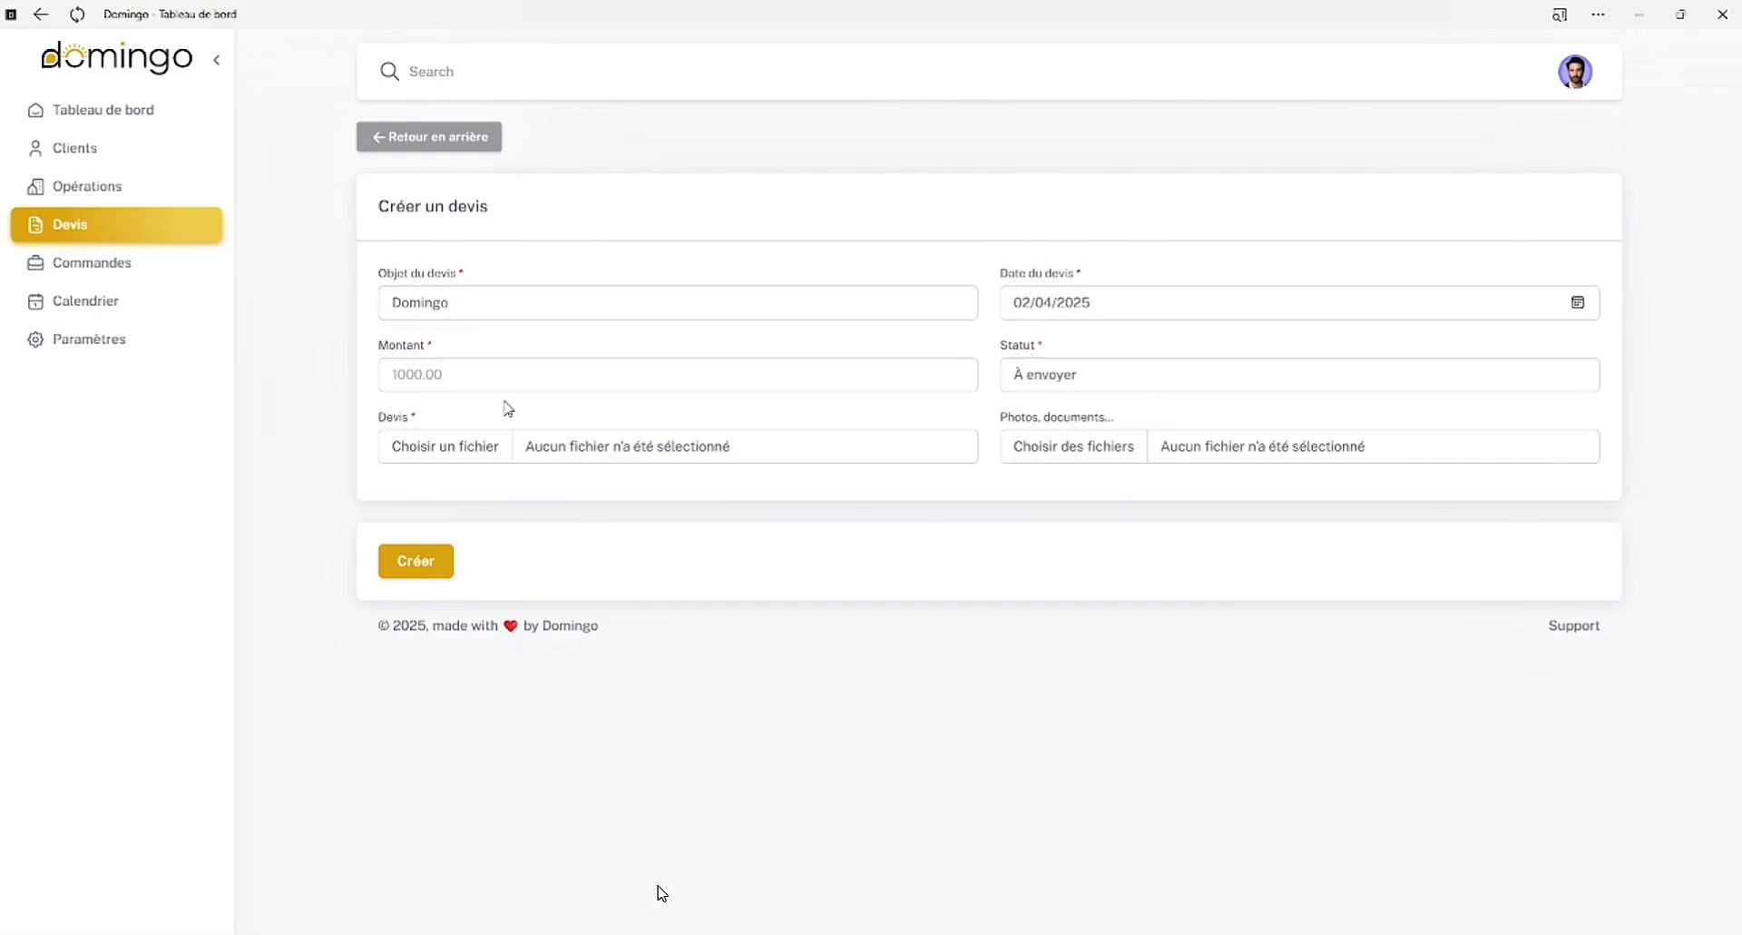
left_click(448, 374)
type("89.9")
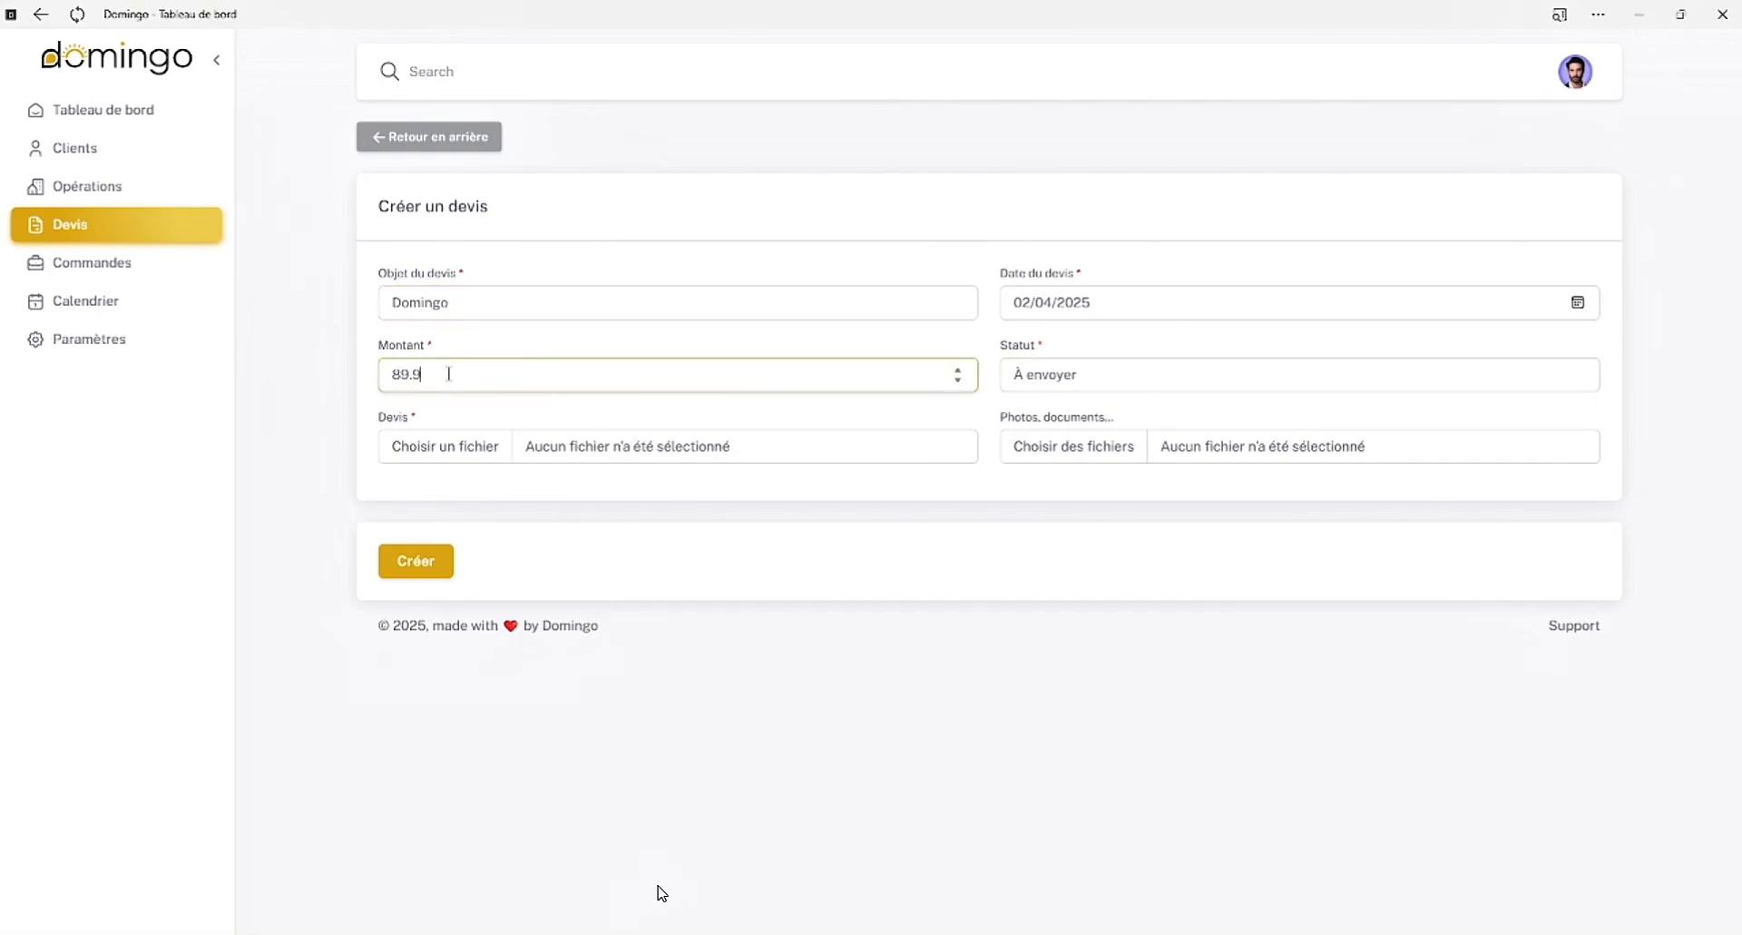
type("0")
left_click(1051, 370)
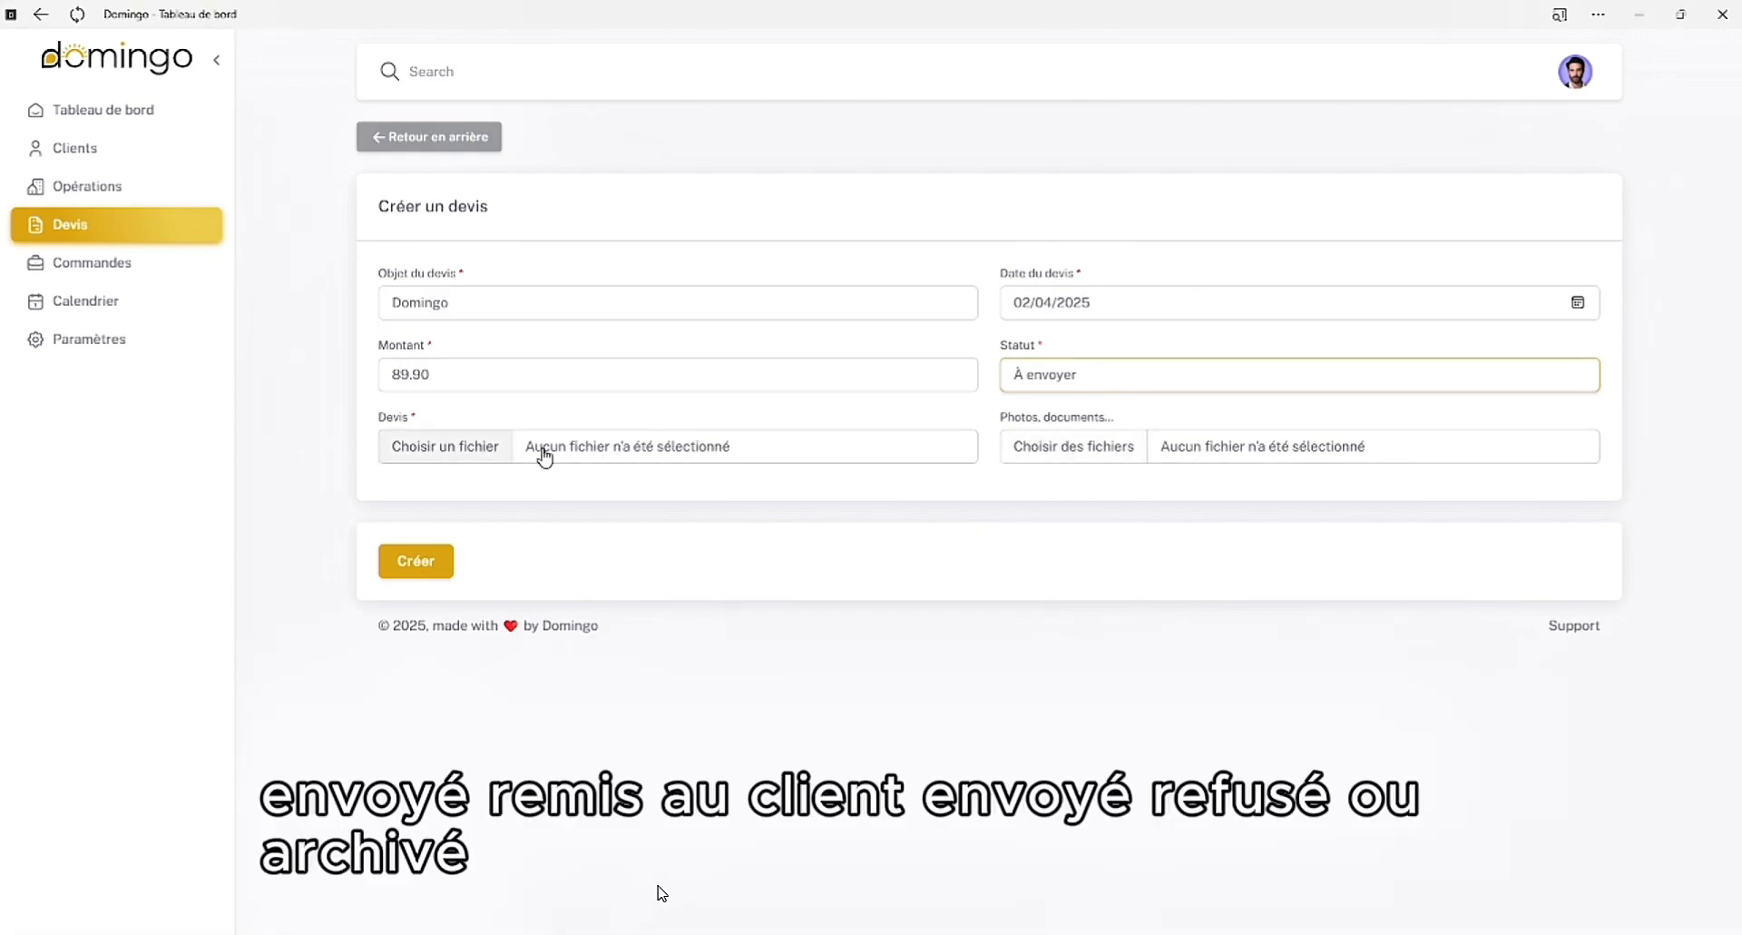
Attach Tarifs 2025.pdf as the quote's file and create the quote
left_click(499, 451)
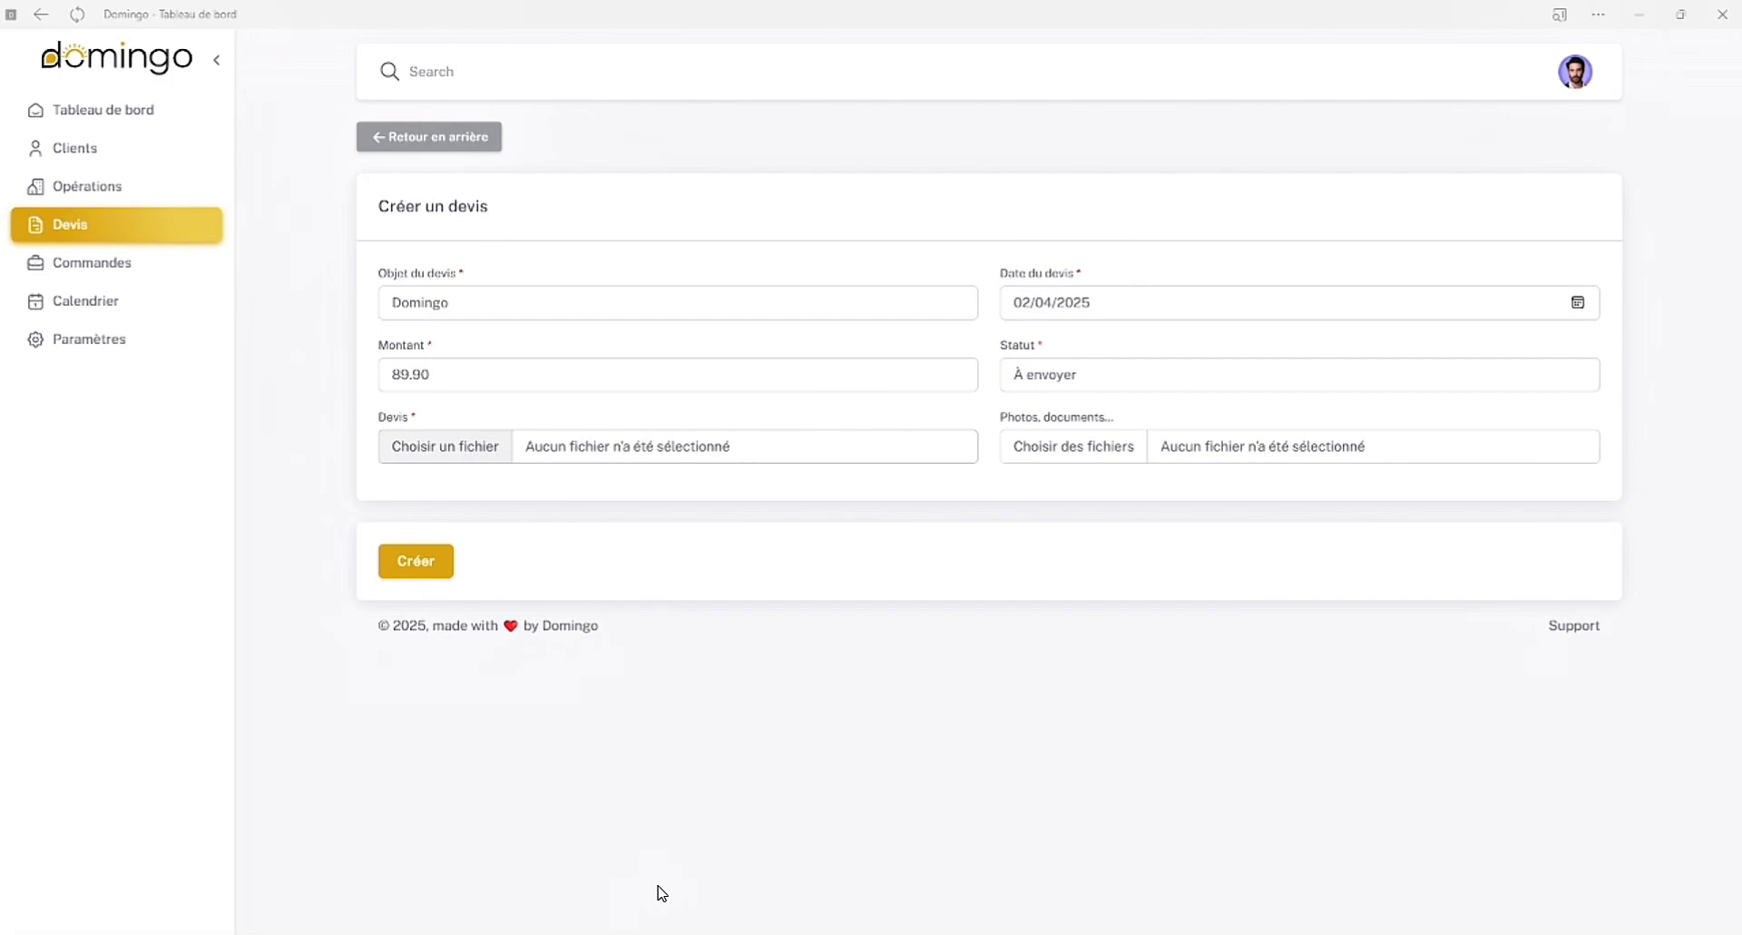
double_click(310, 291)
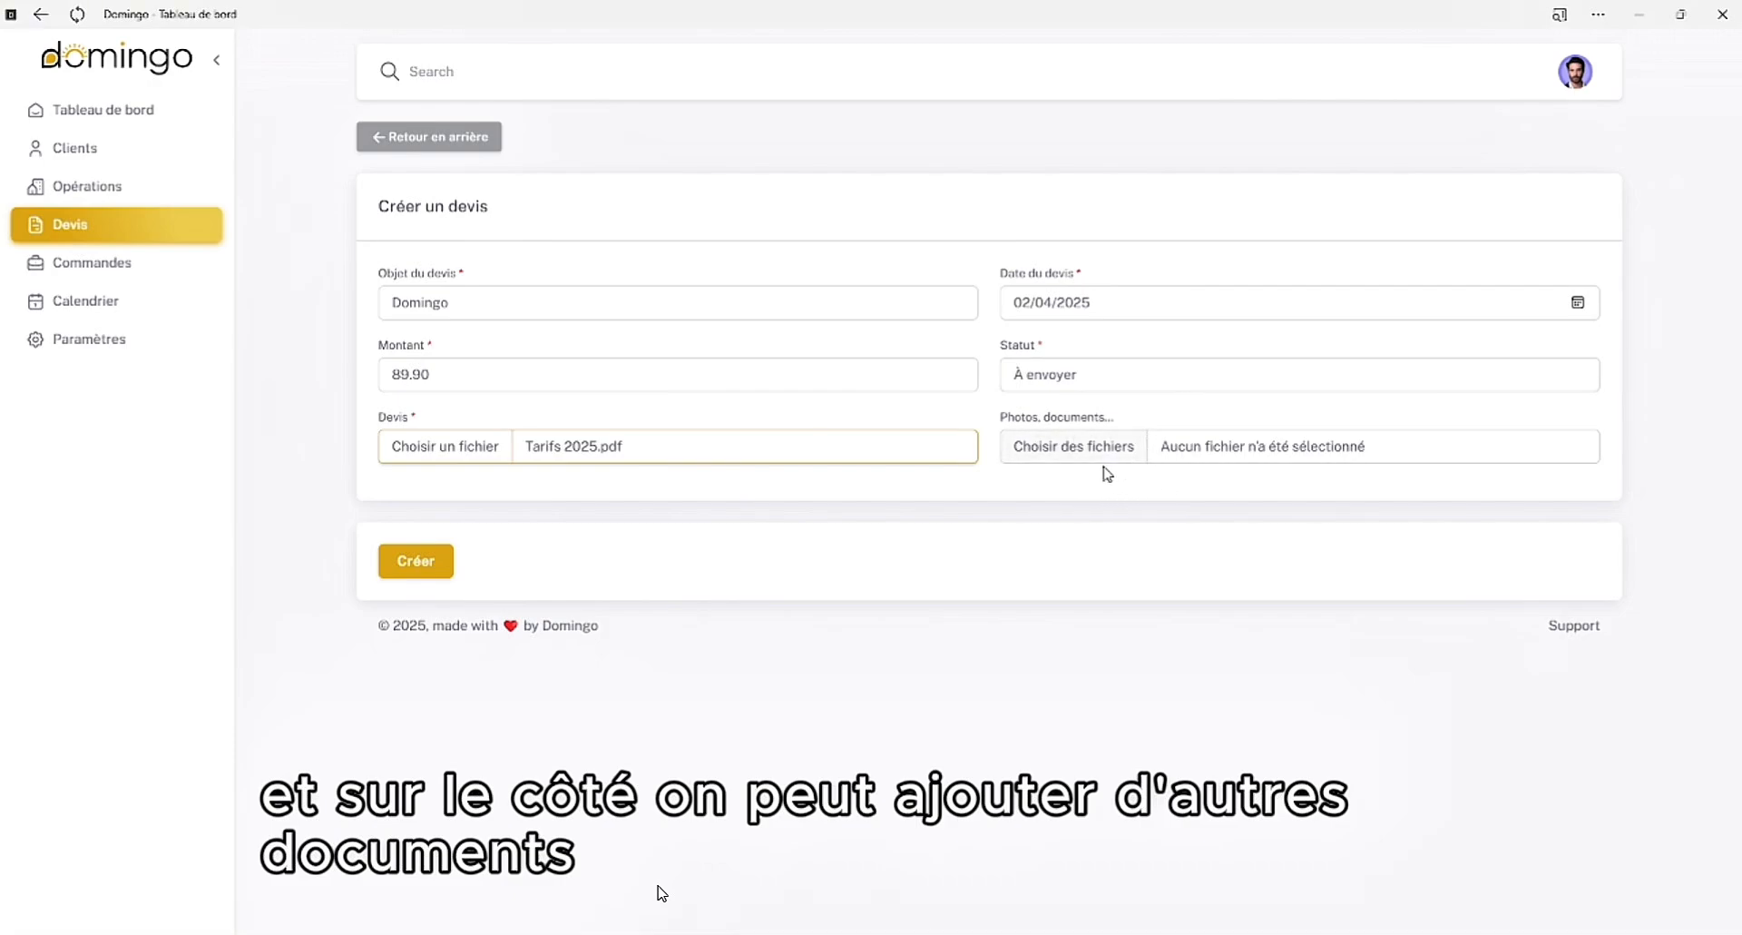
left_click(424, 563)
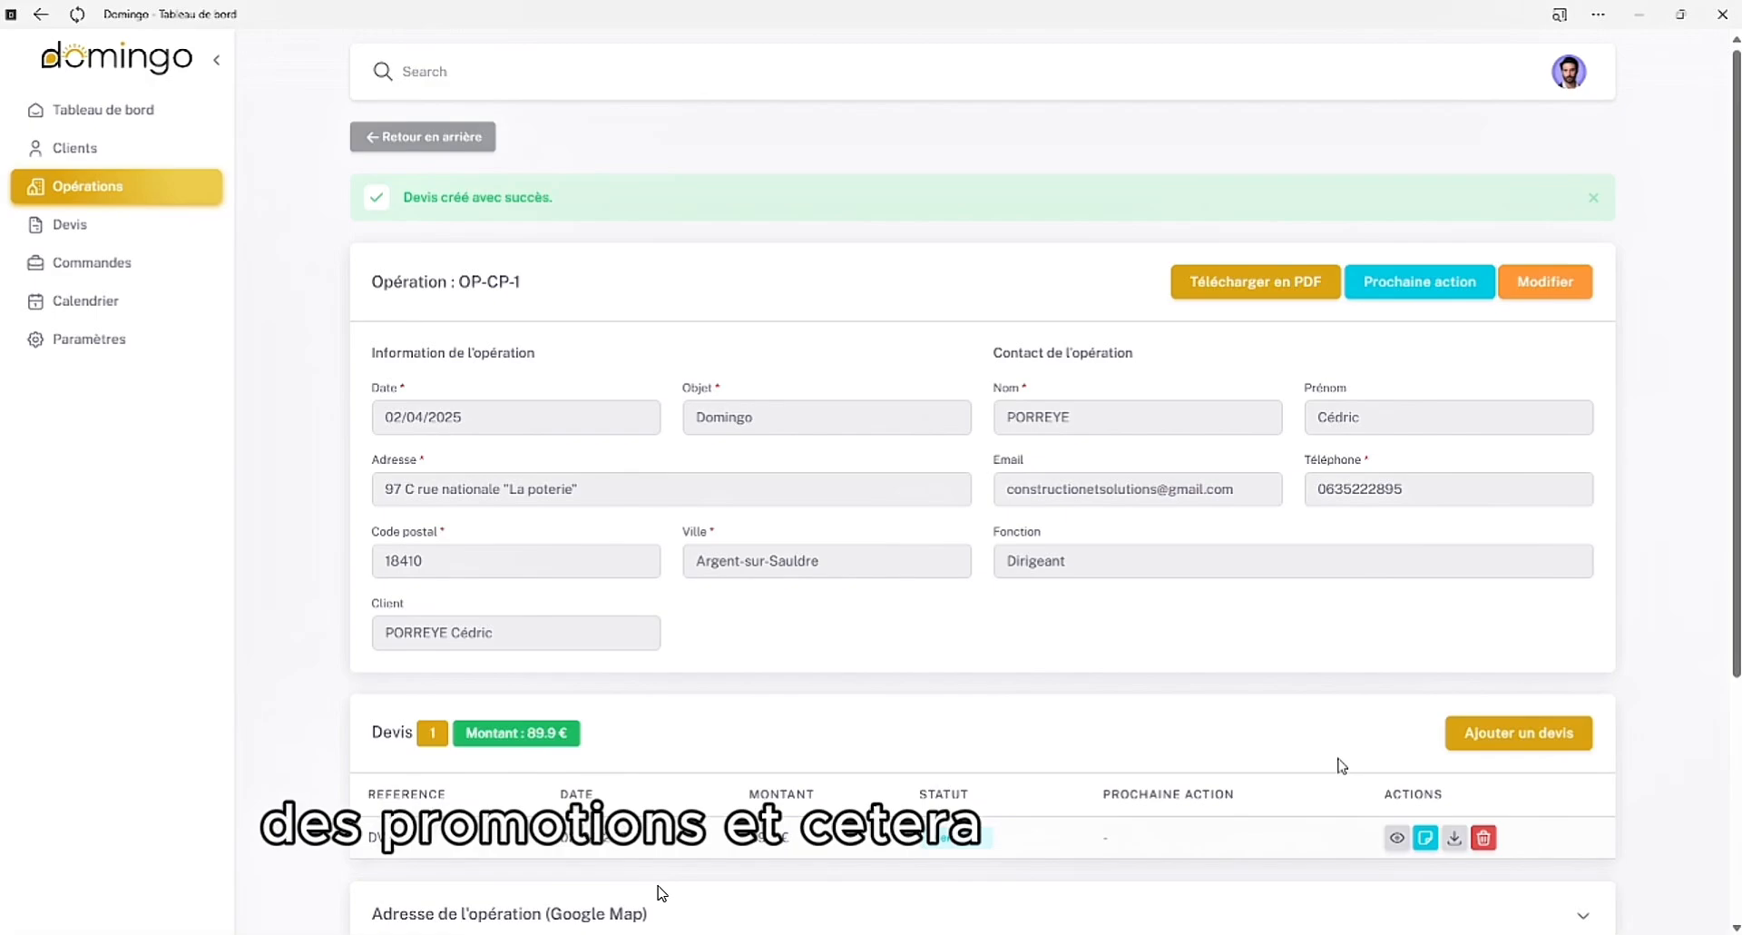
Open the details of the new quote and view its next-action form without adding an action
left_click(1398, 840)
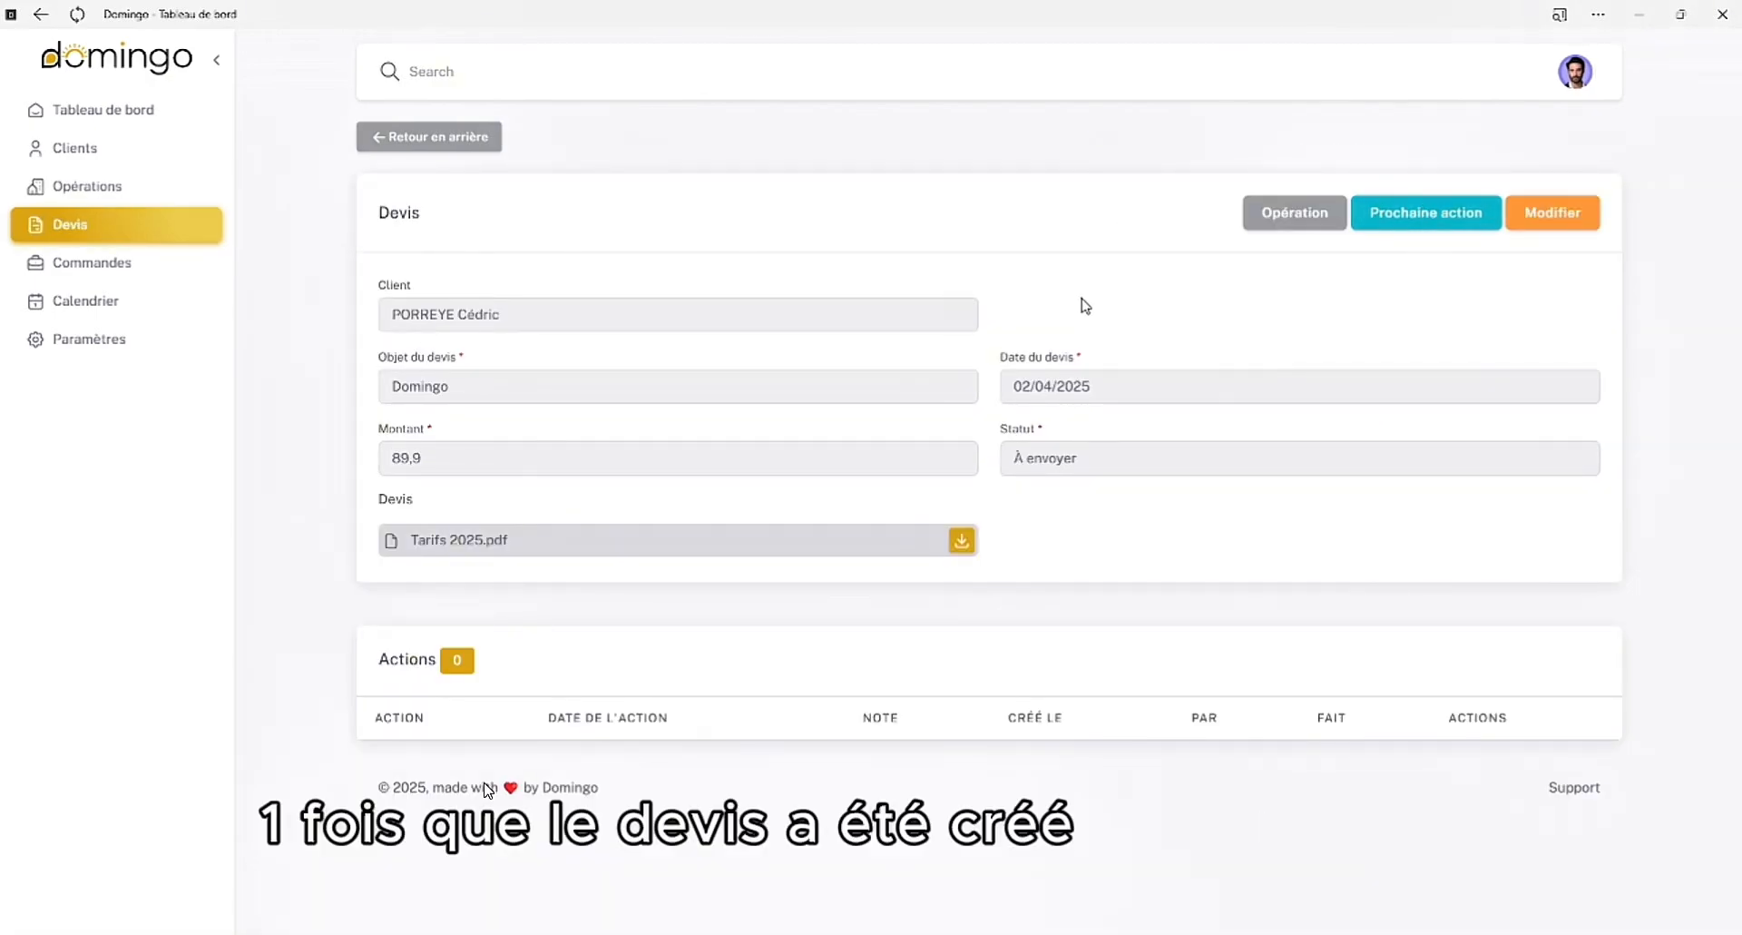
left_click(1386, 234)
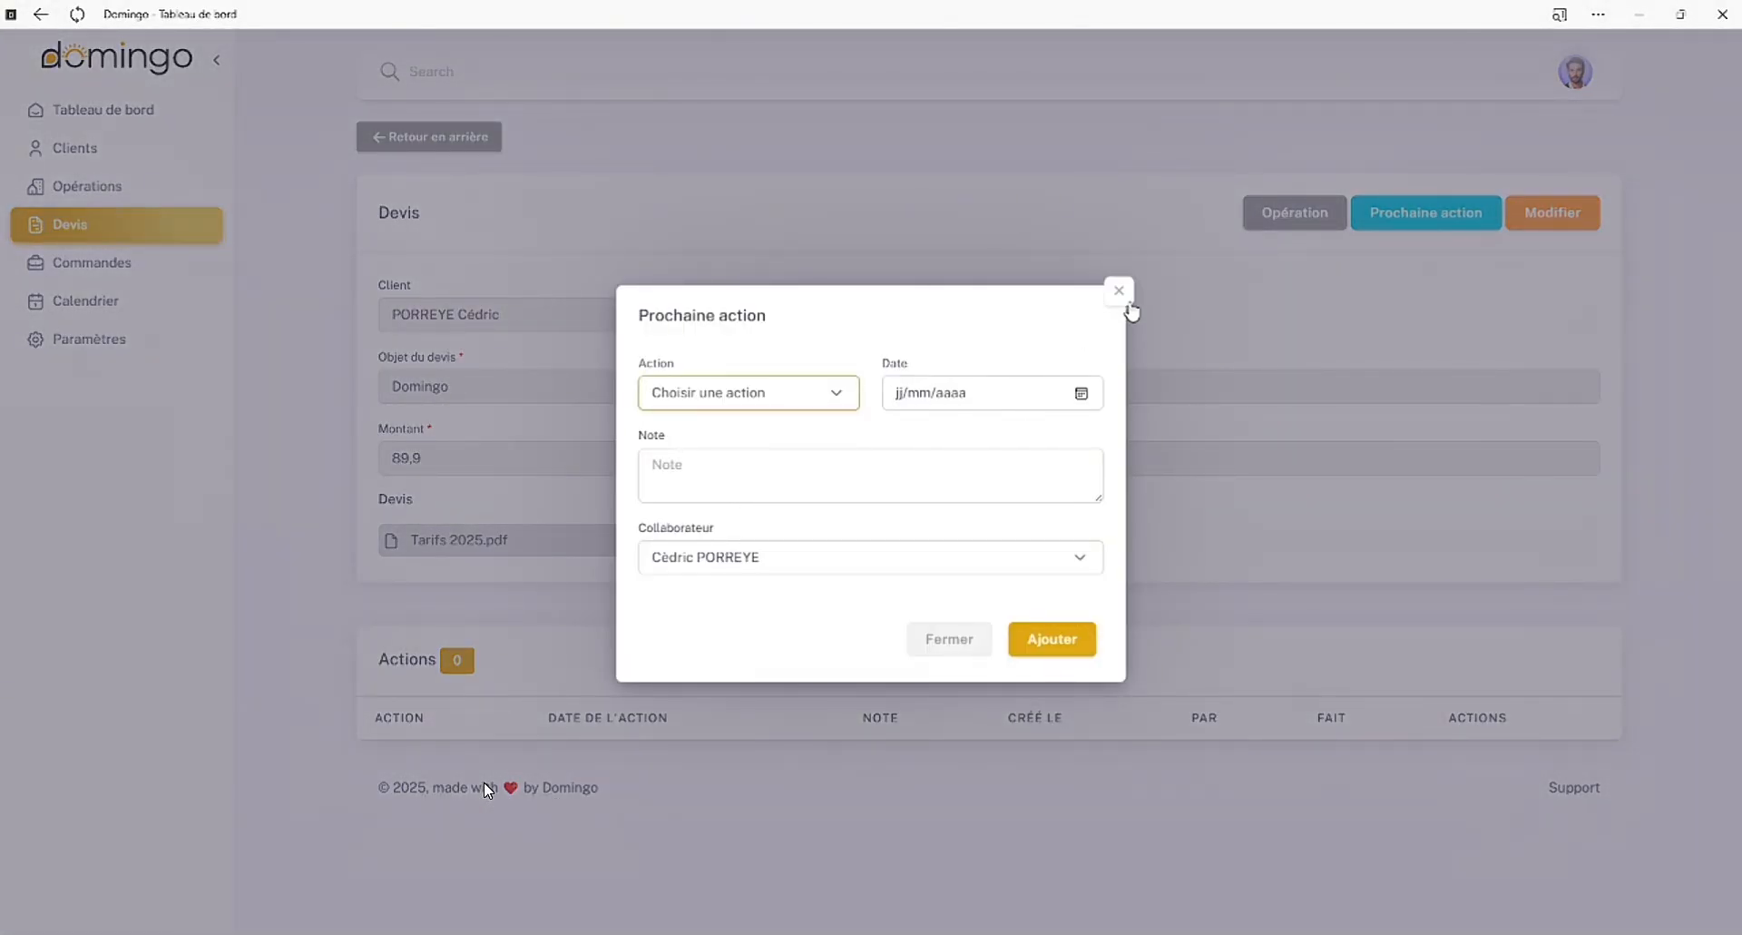
left_click(1119, 290)
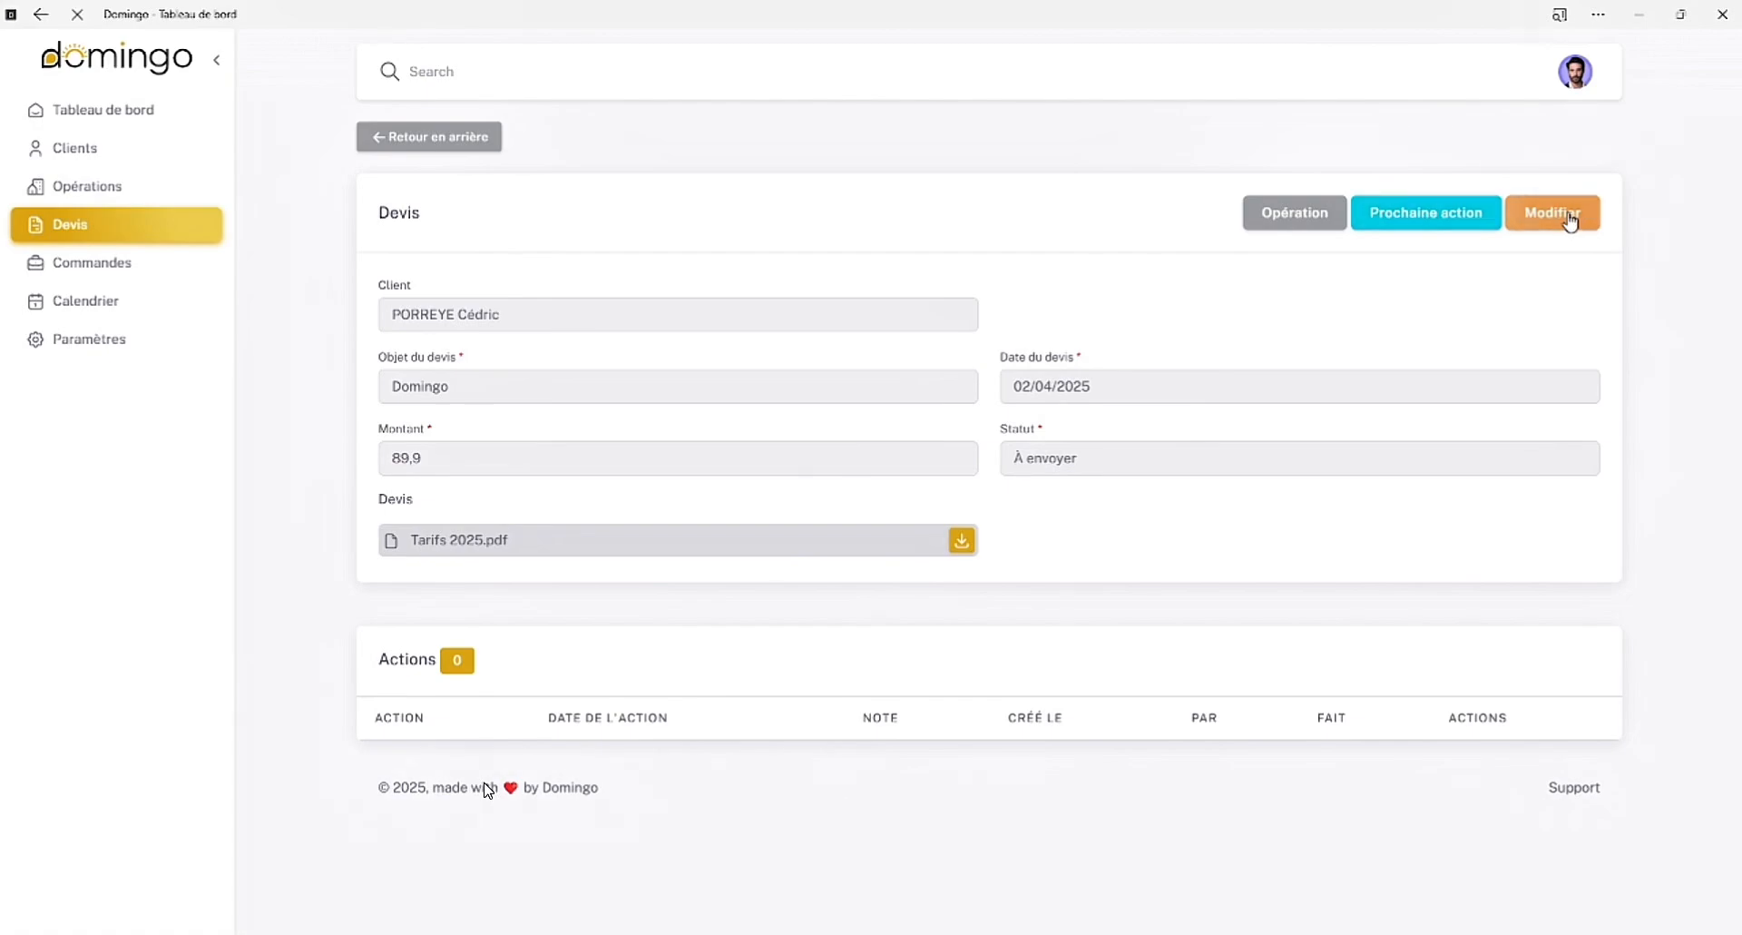
Change the quote's status to Envoyé, save the update and check the note of its SMS action
left_click(1571, 218)
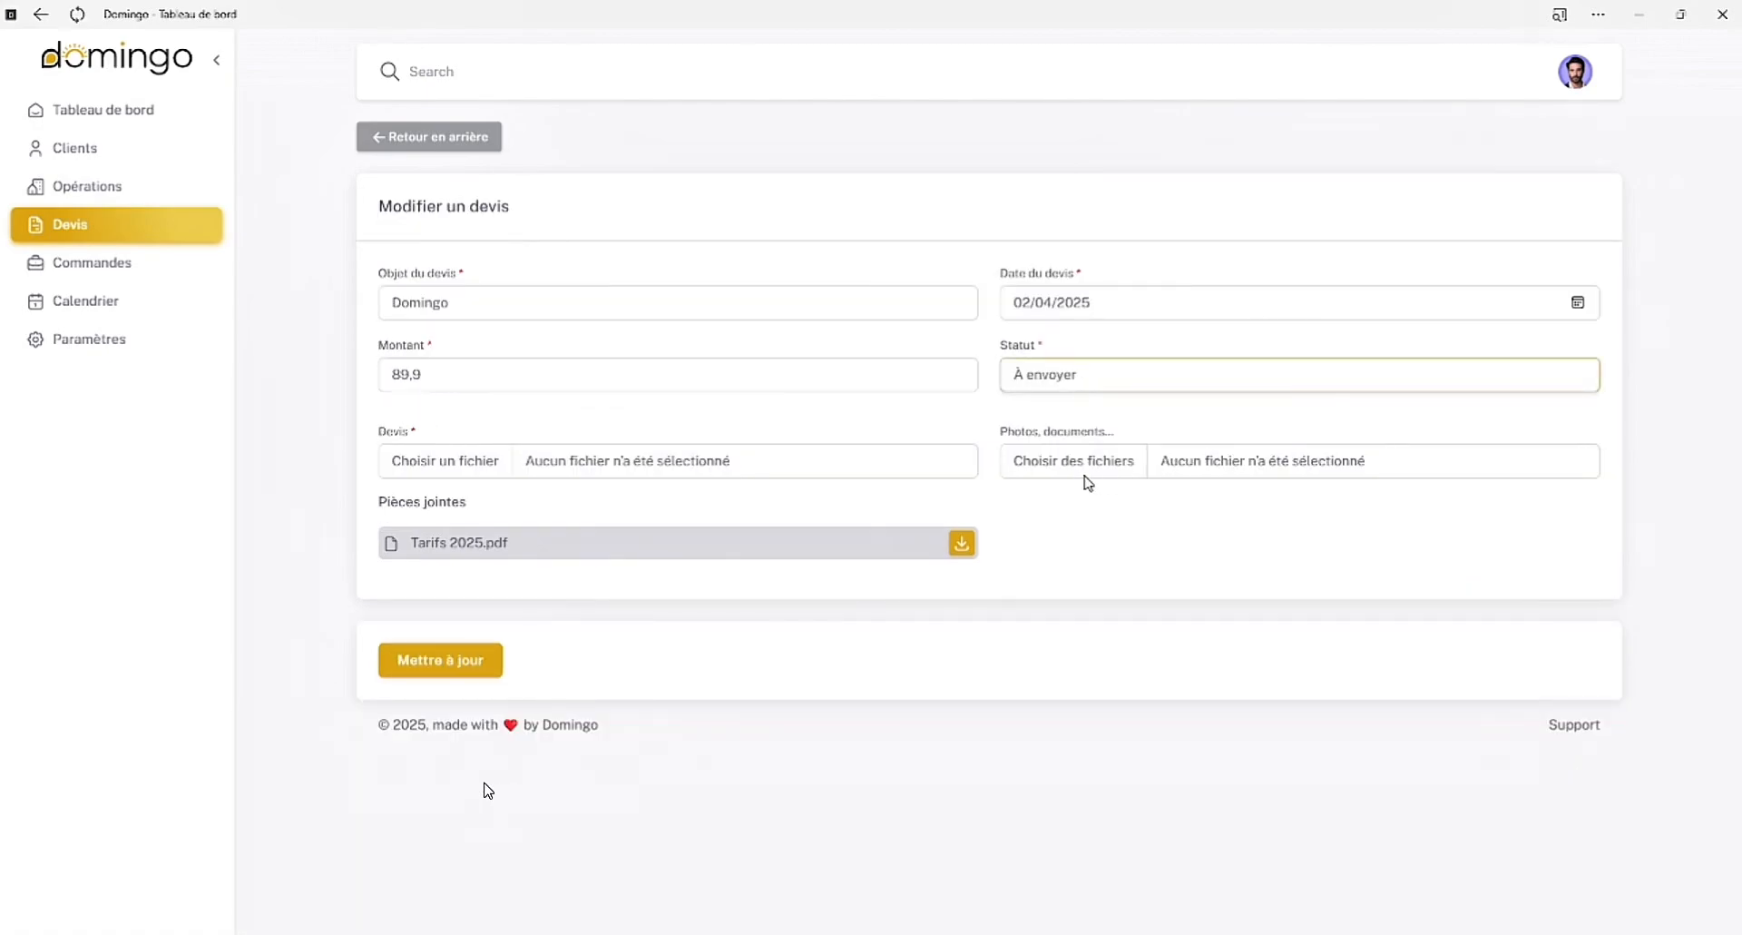
key("Down")
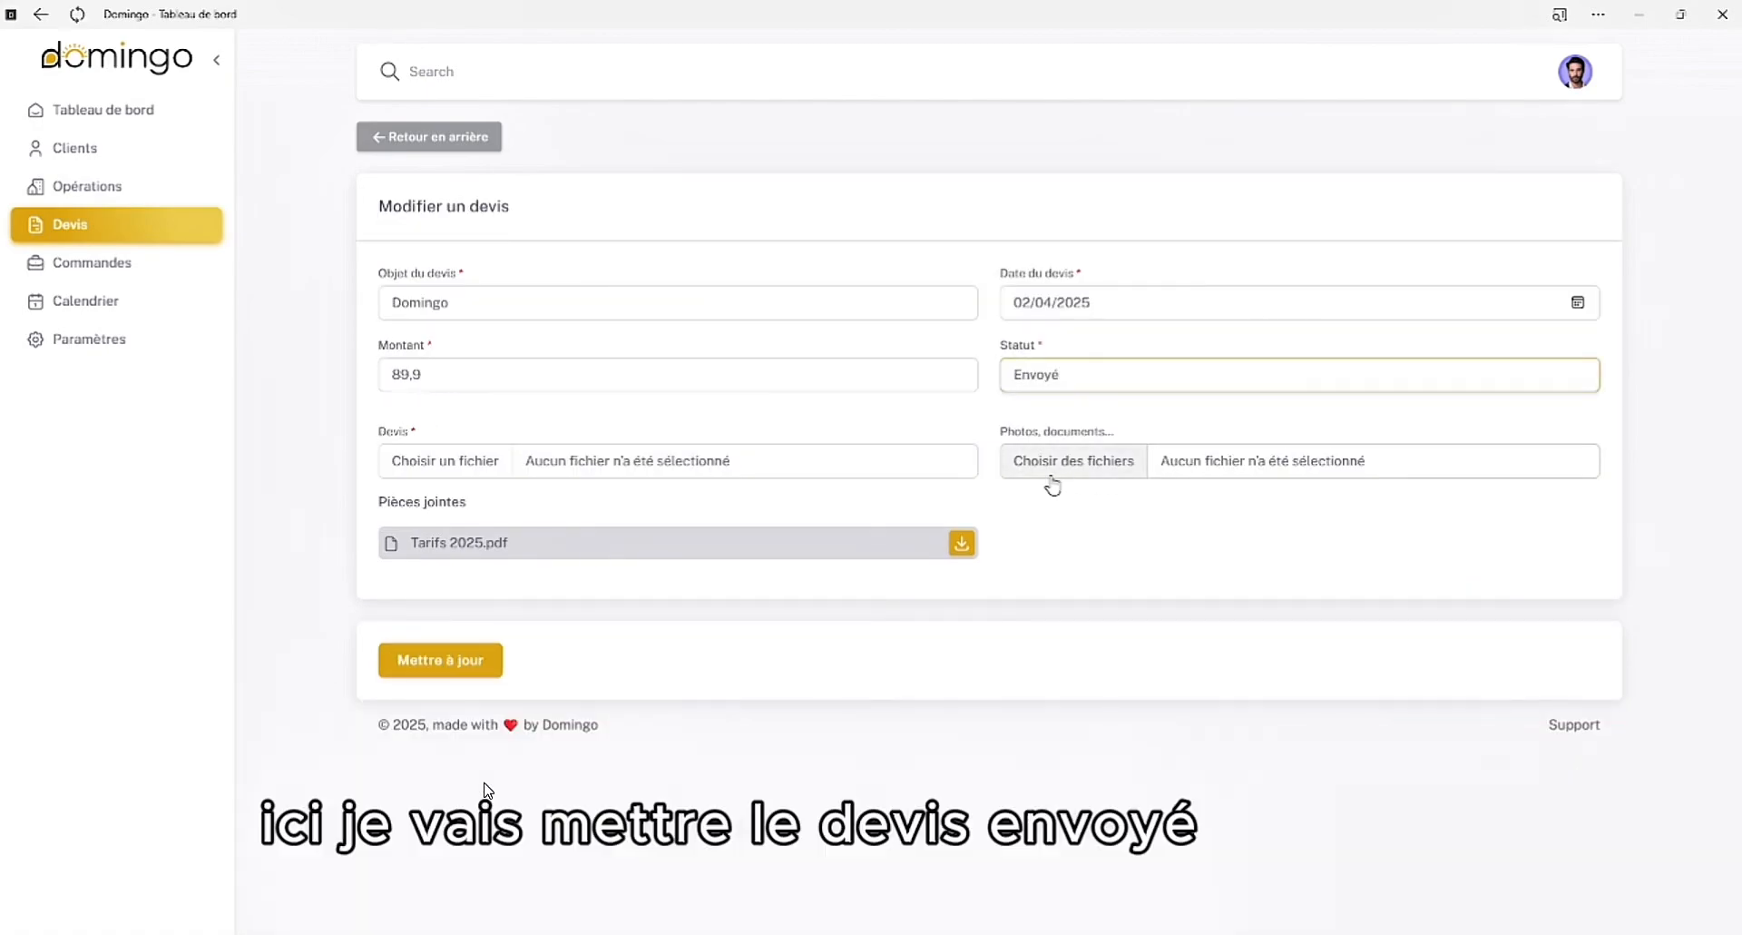
left_click(440, 662)
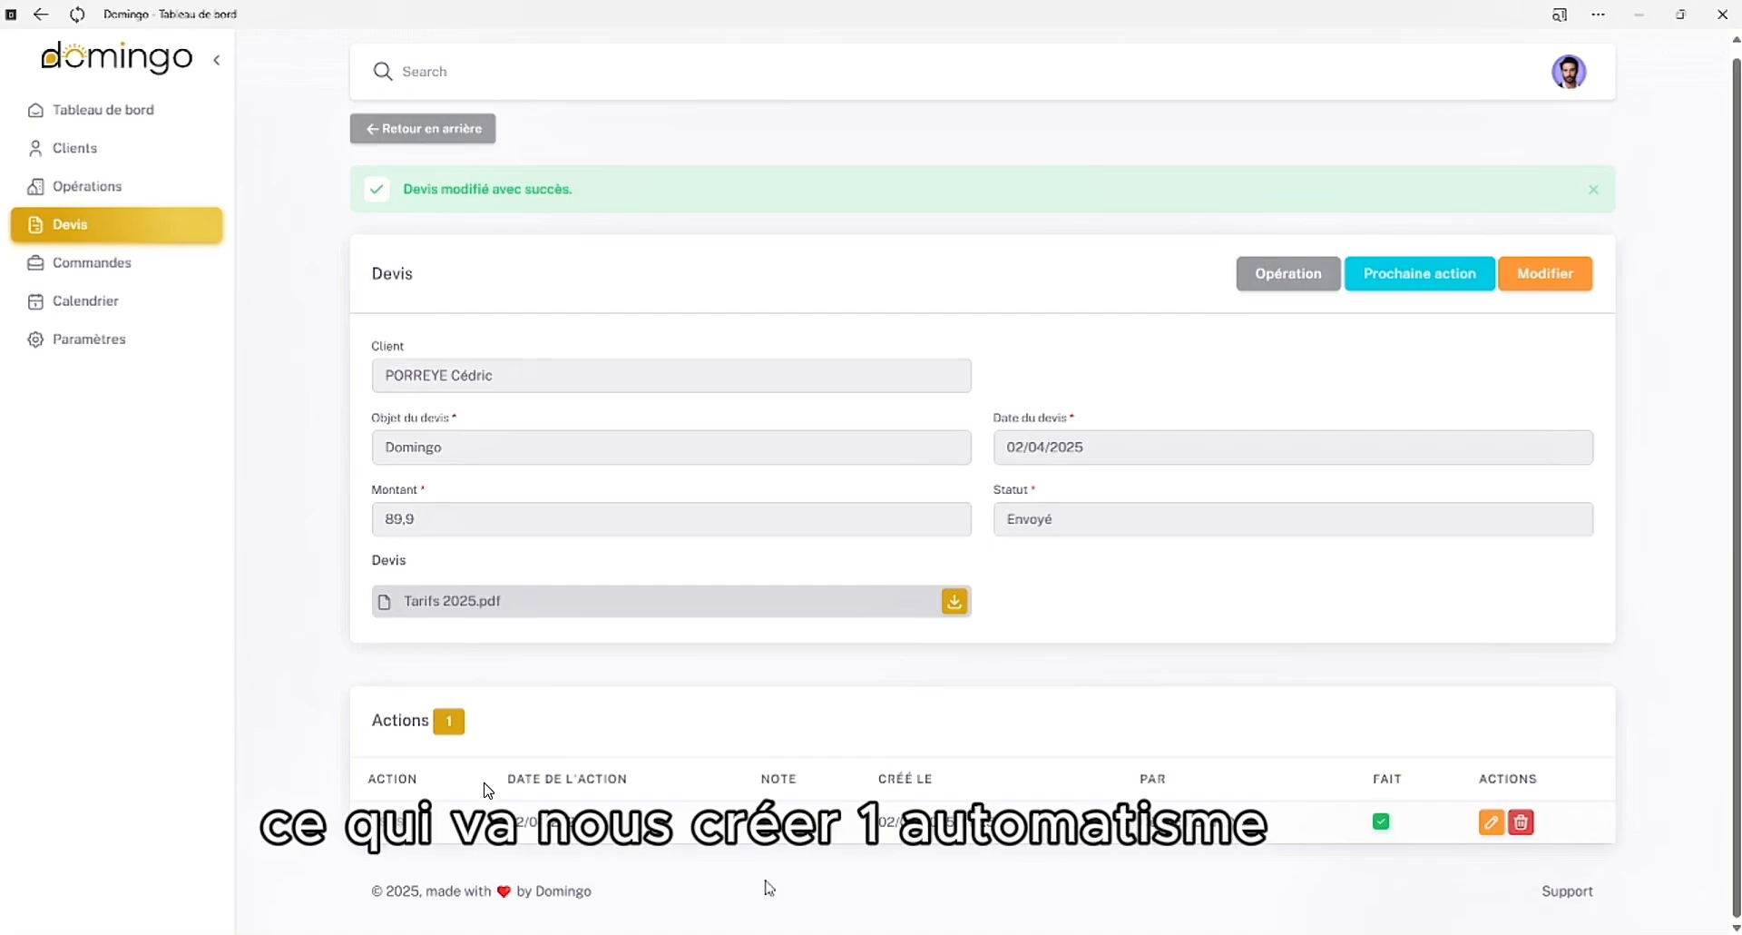
mouse_move(760, 842)
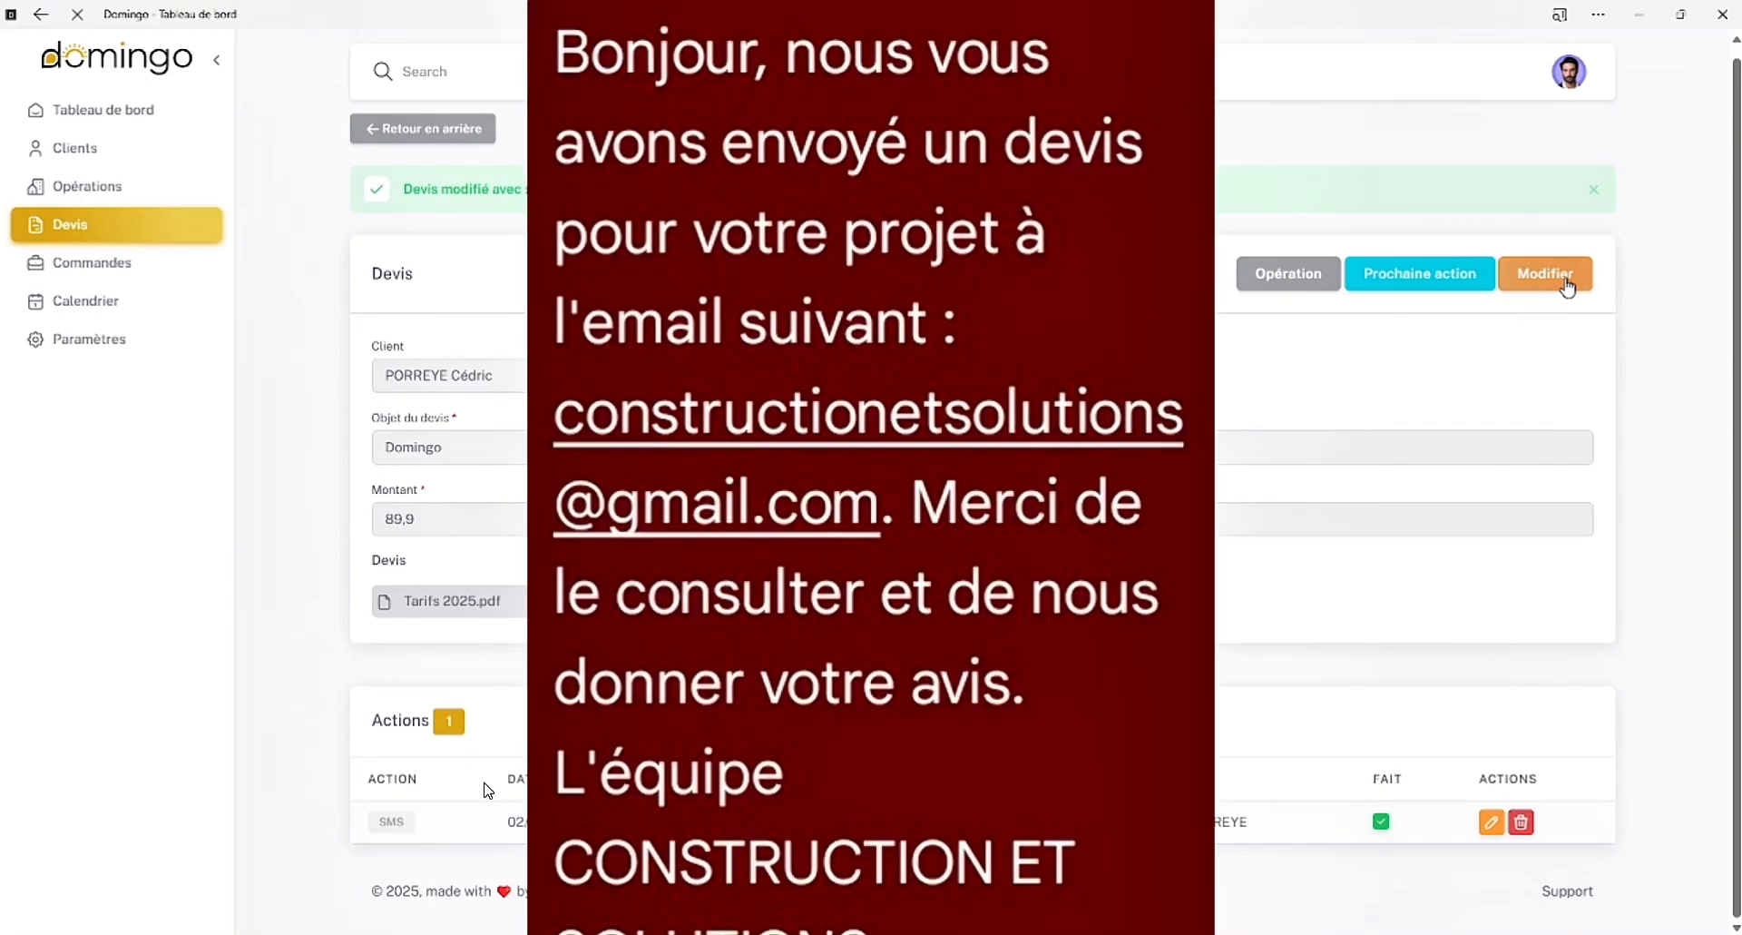
Change the quote's status to Accepté and save the update
left_click(1547, 284)
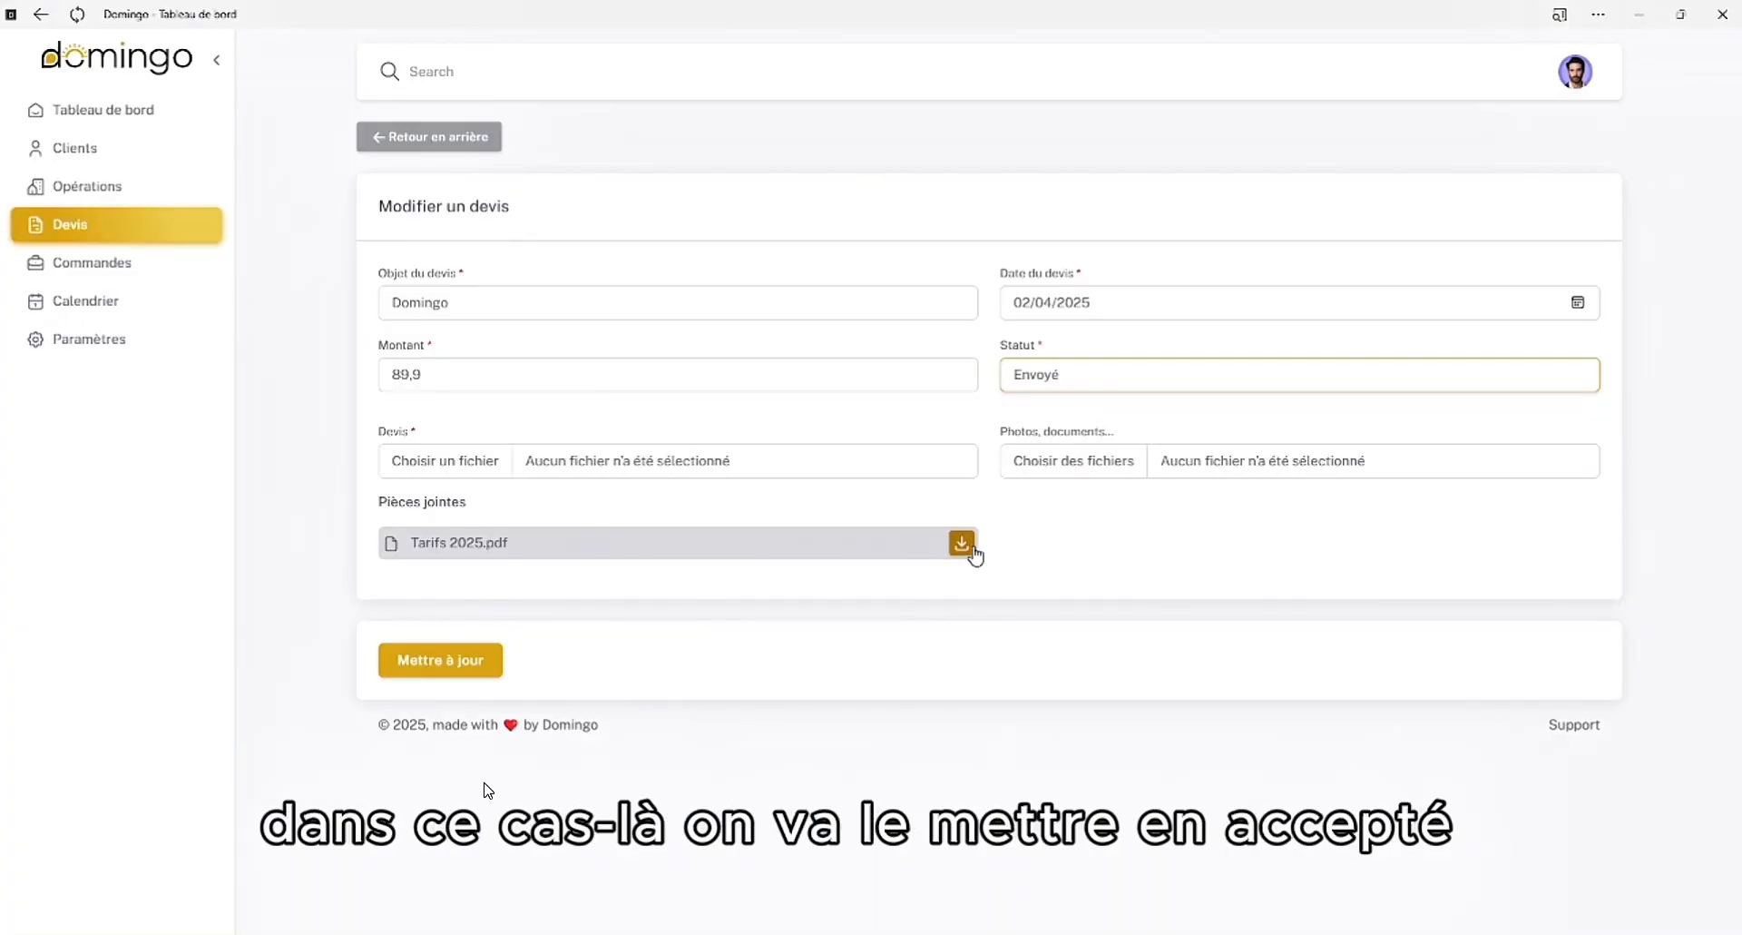
left_click(1066, 506)
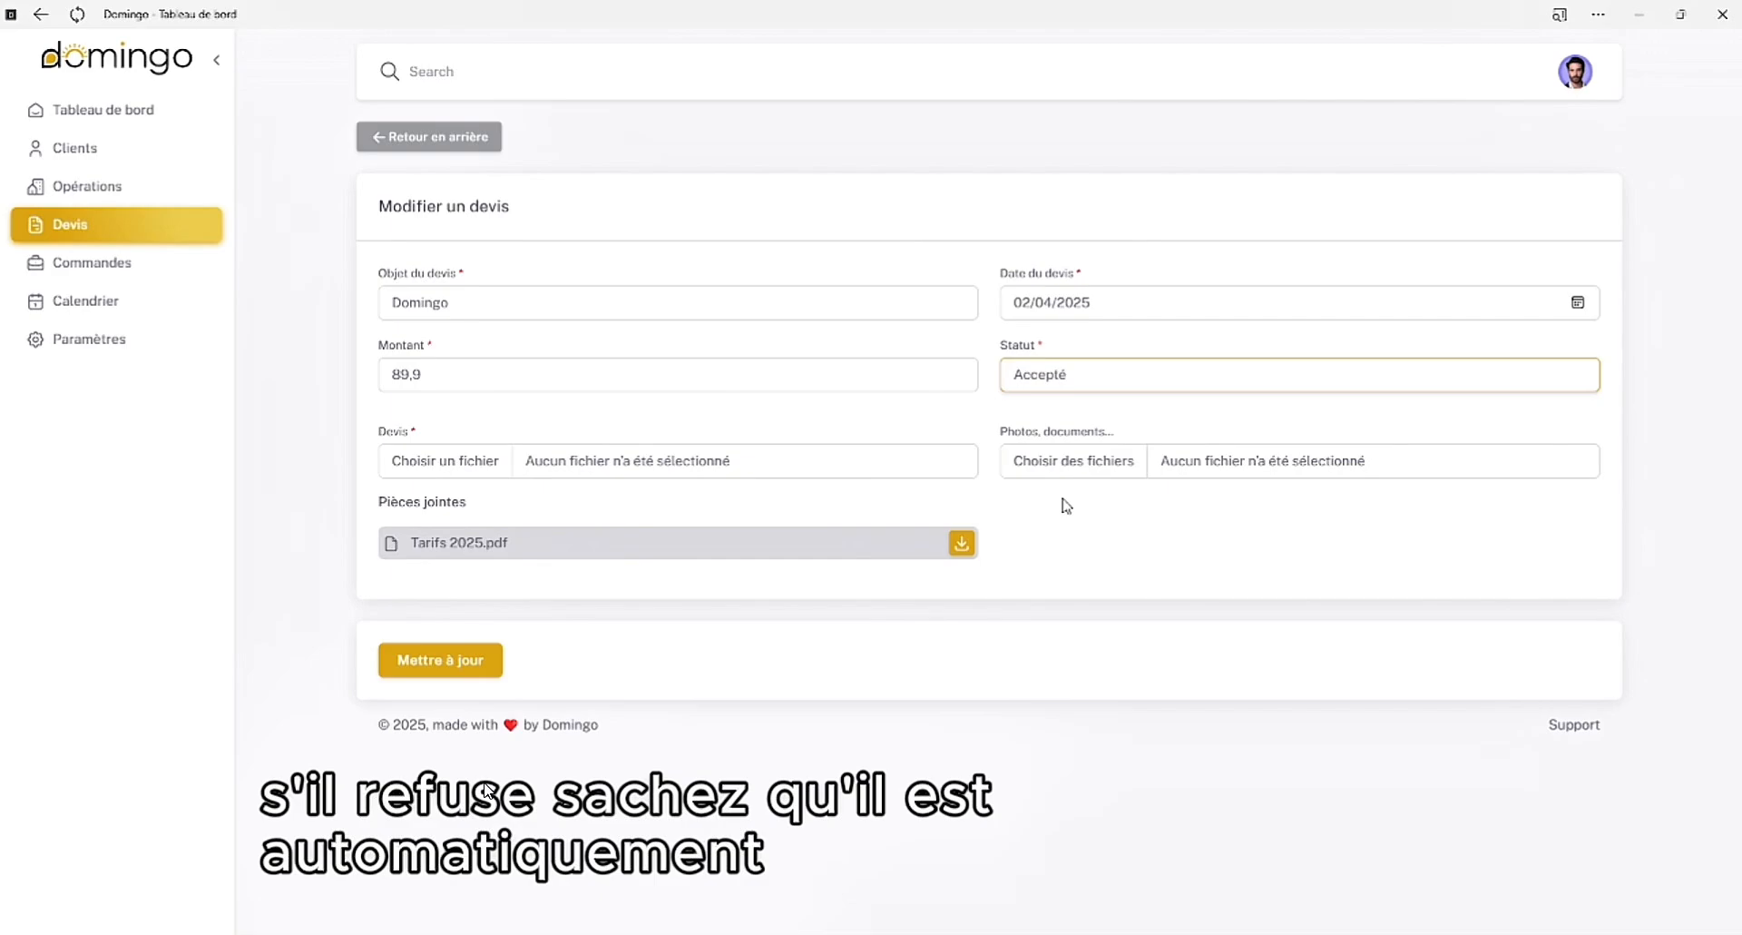
left_click(461, 662)
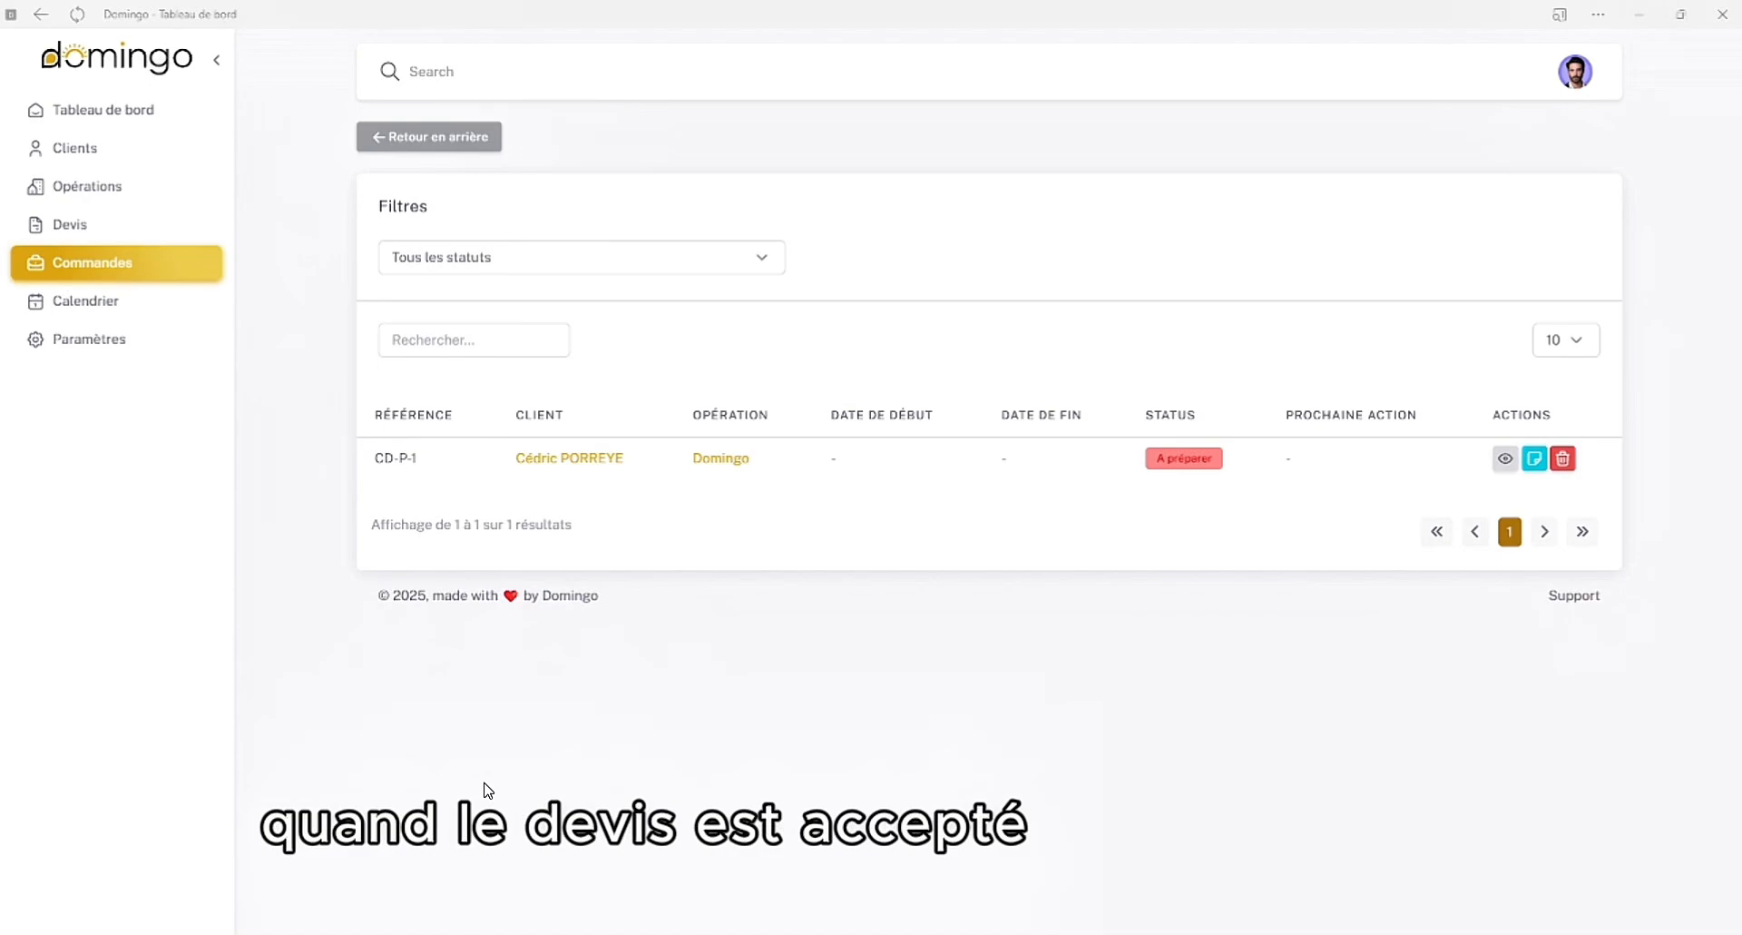
Open the details of the Domingo order and view its next-action form and collaborator choice without adding an action
left_click(1506, 460)
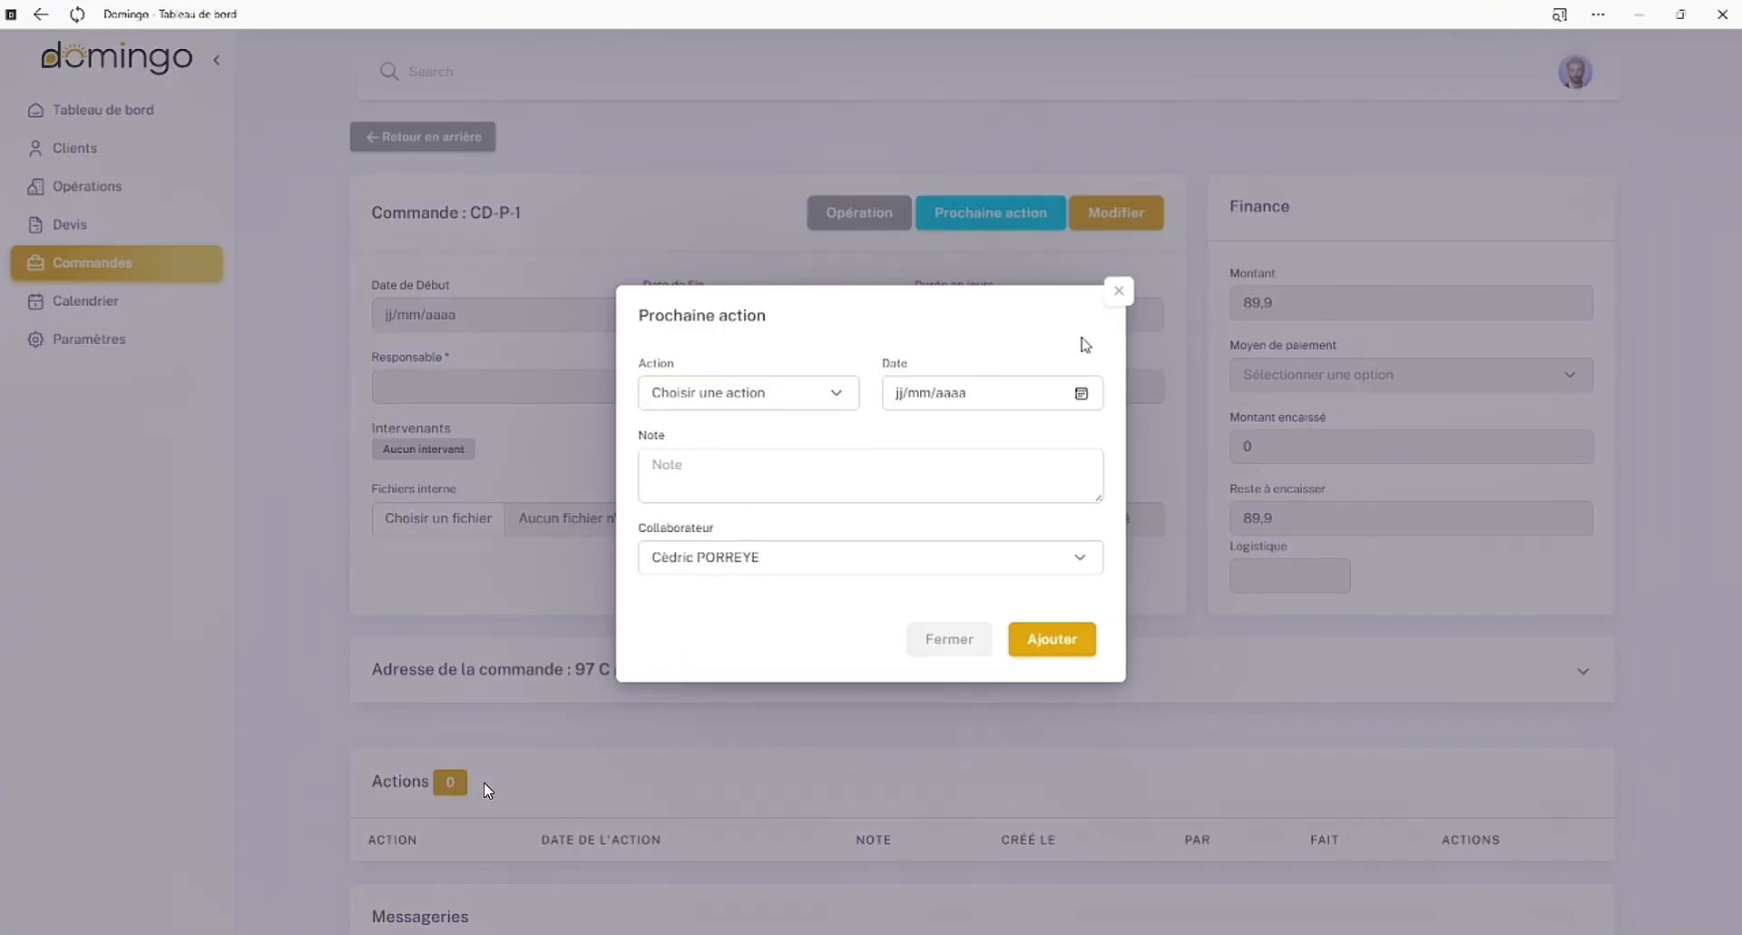
left_click(788, 562)
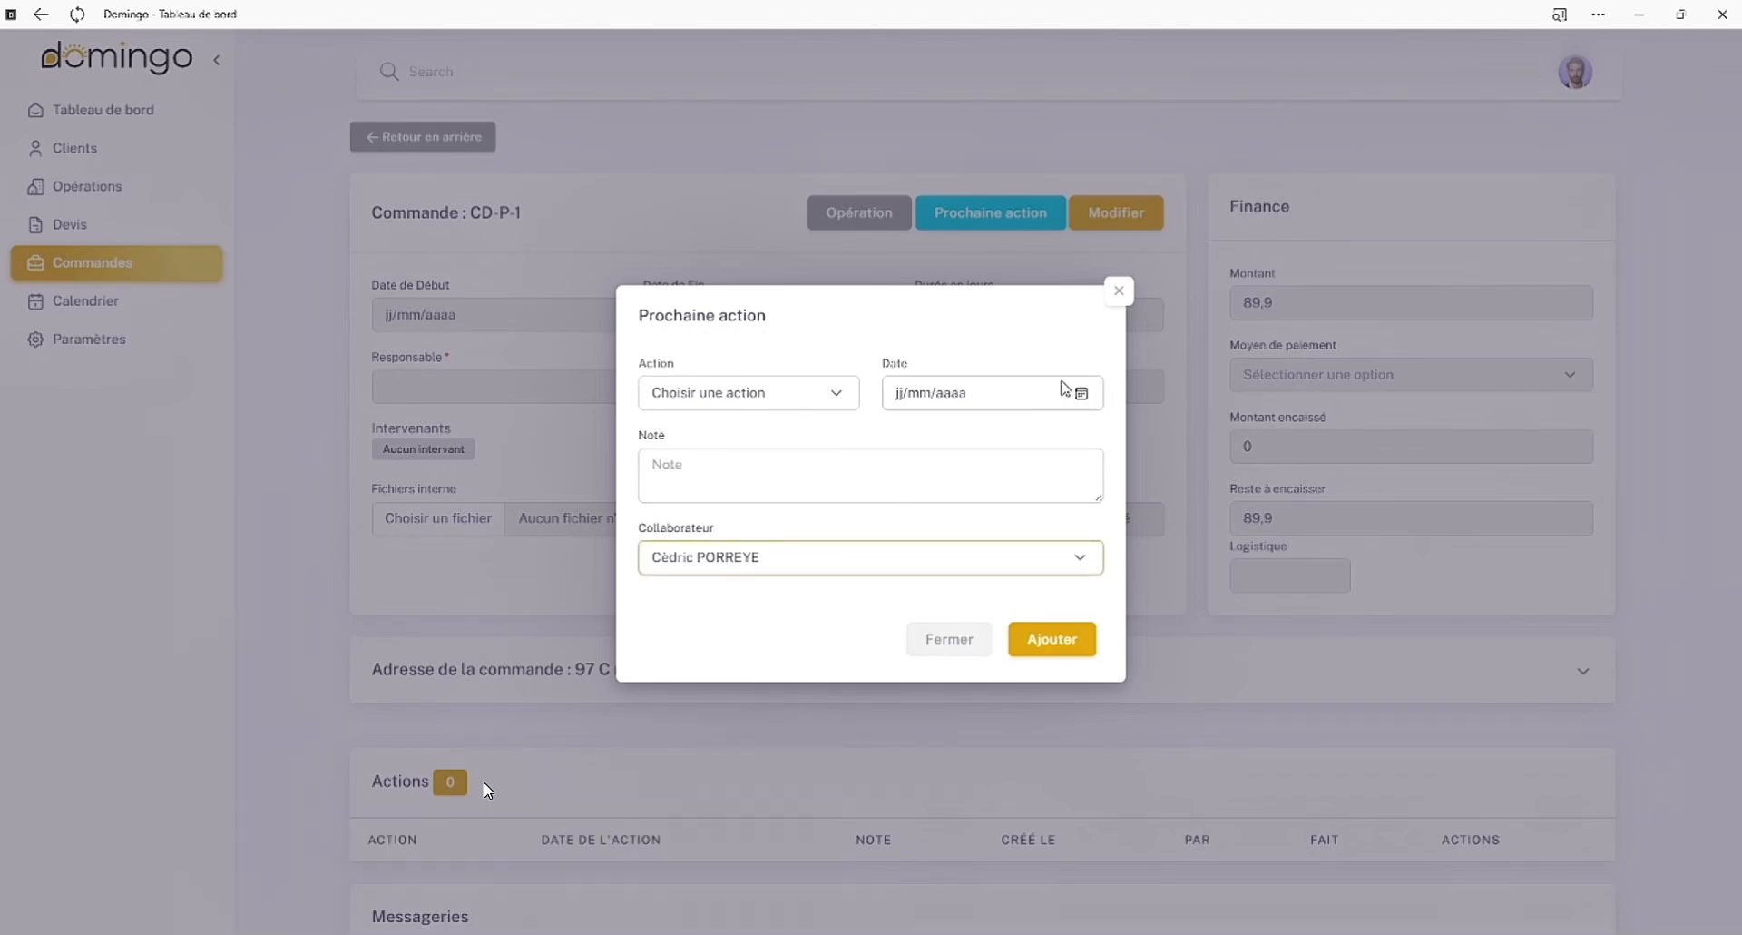
left_click(1119, 290)
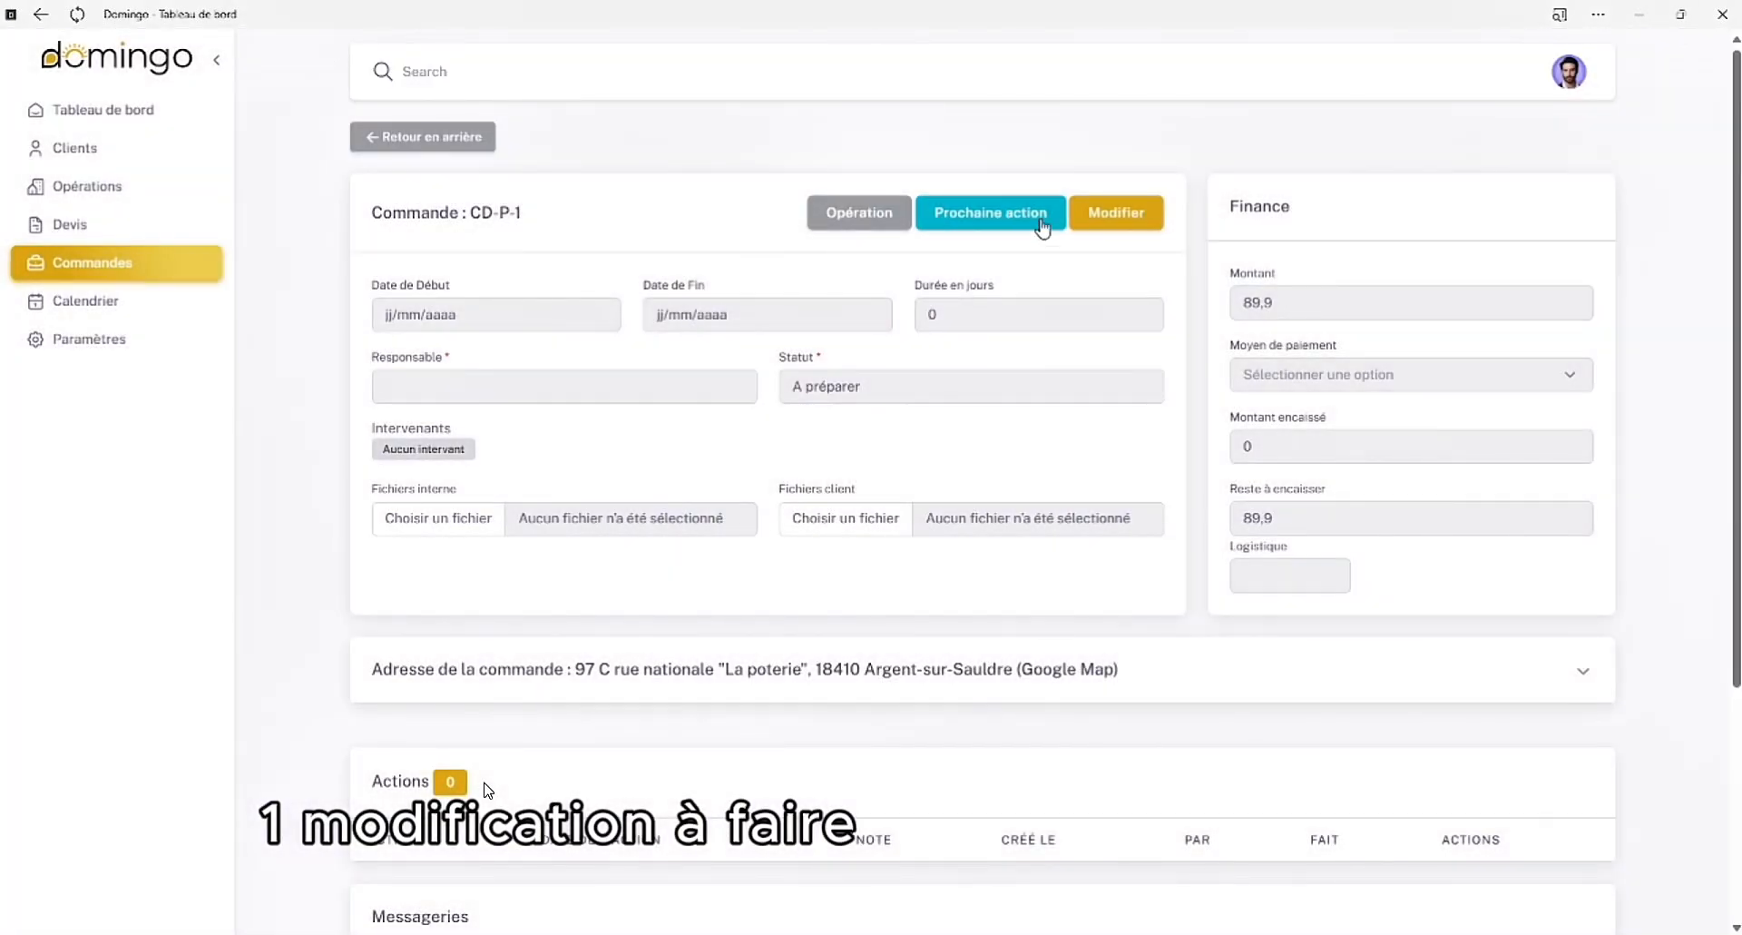
Edit the order and set its logistics delivery week to 15
left_click(1130, 224)
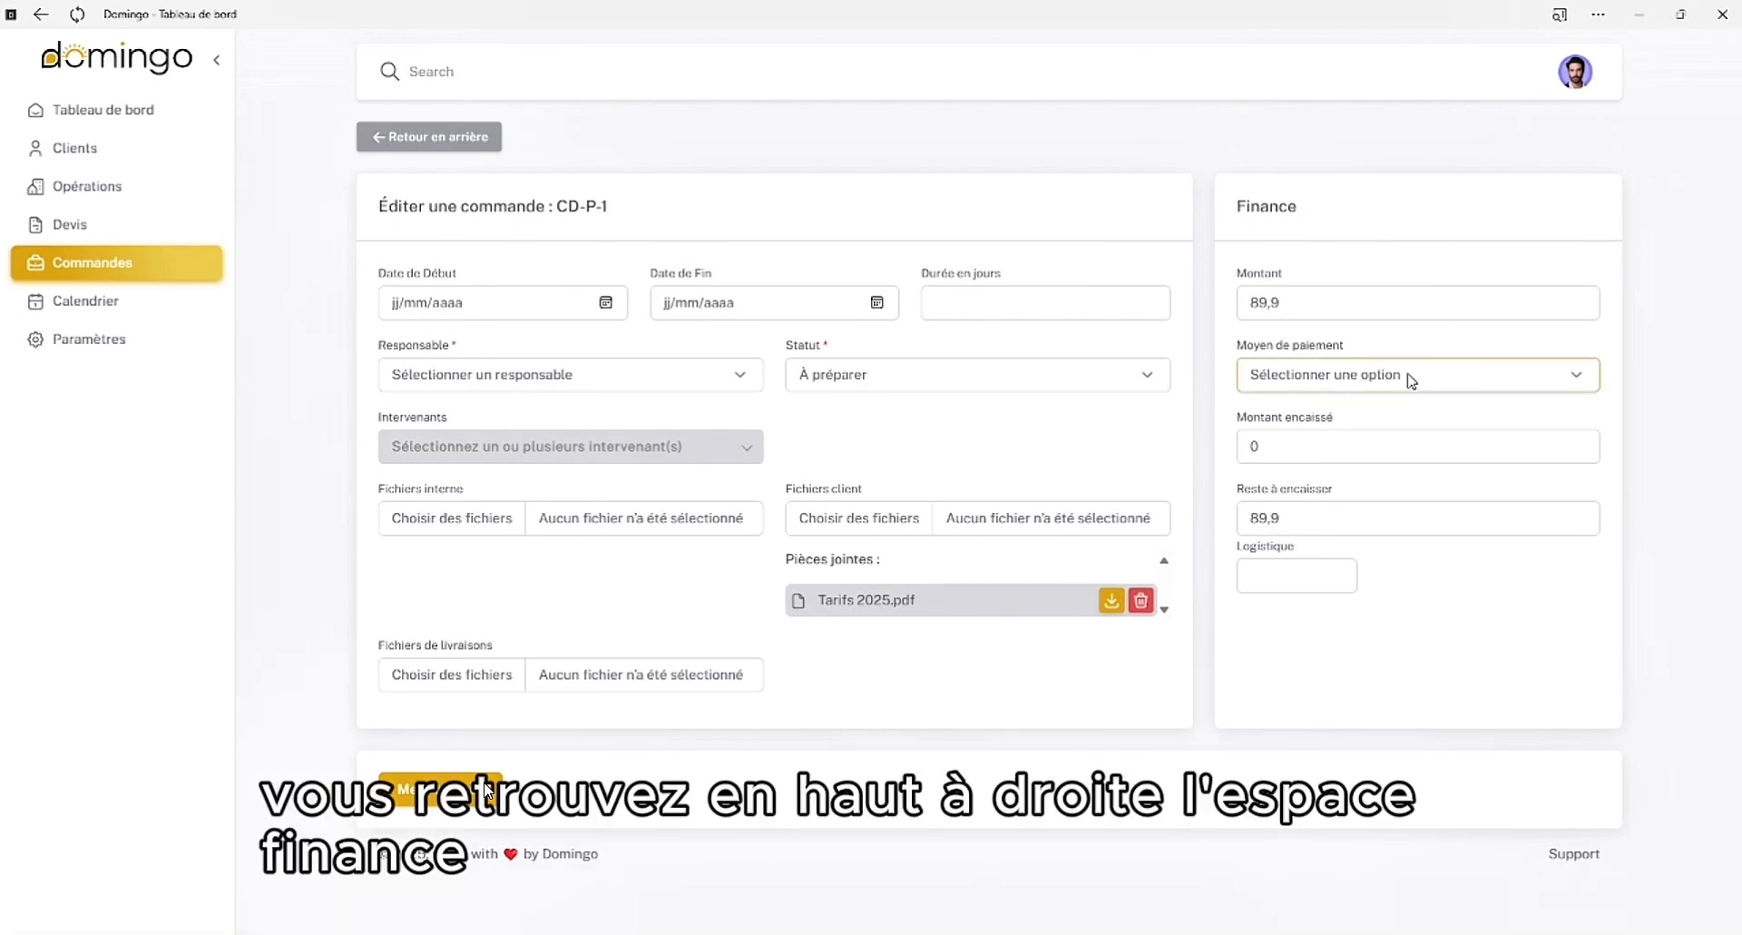
left_click(1305, 574)
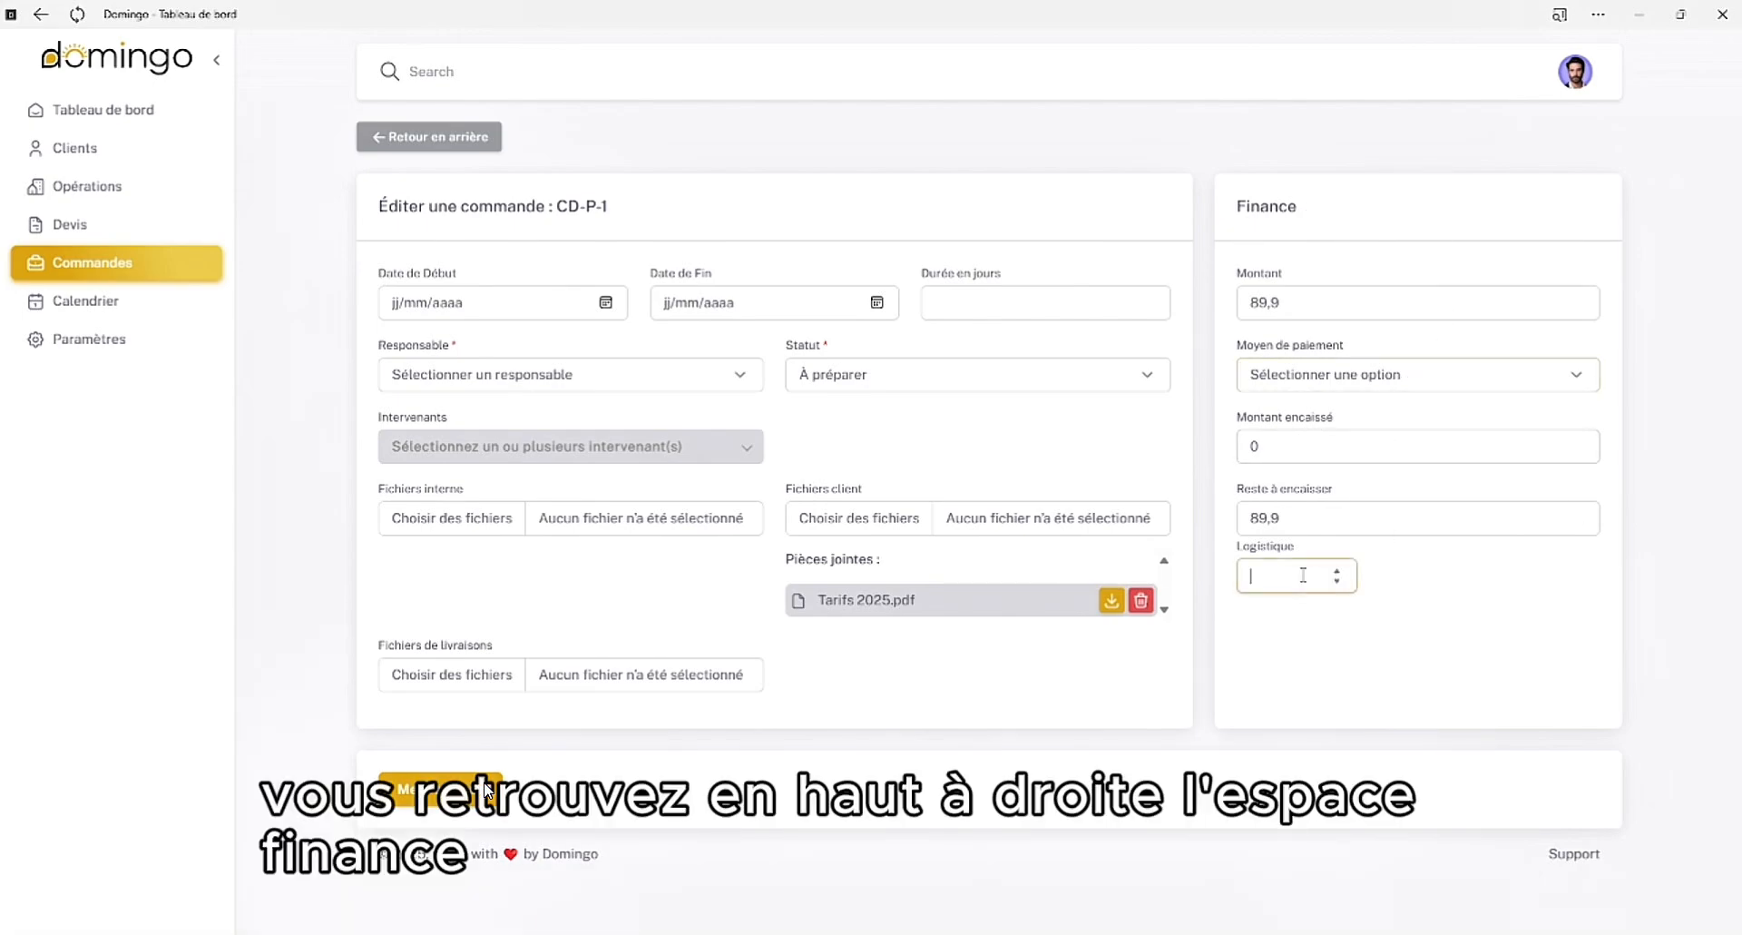
type("15")
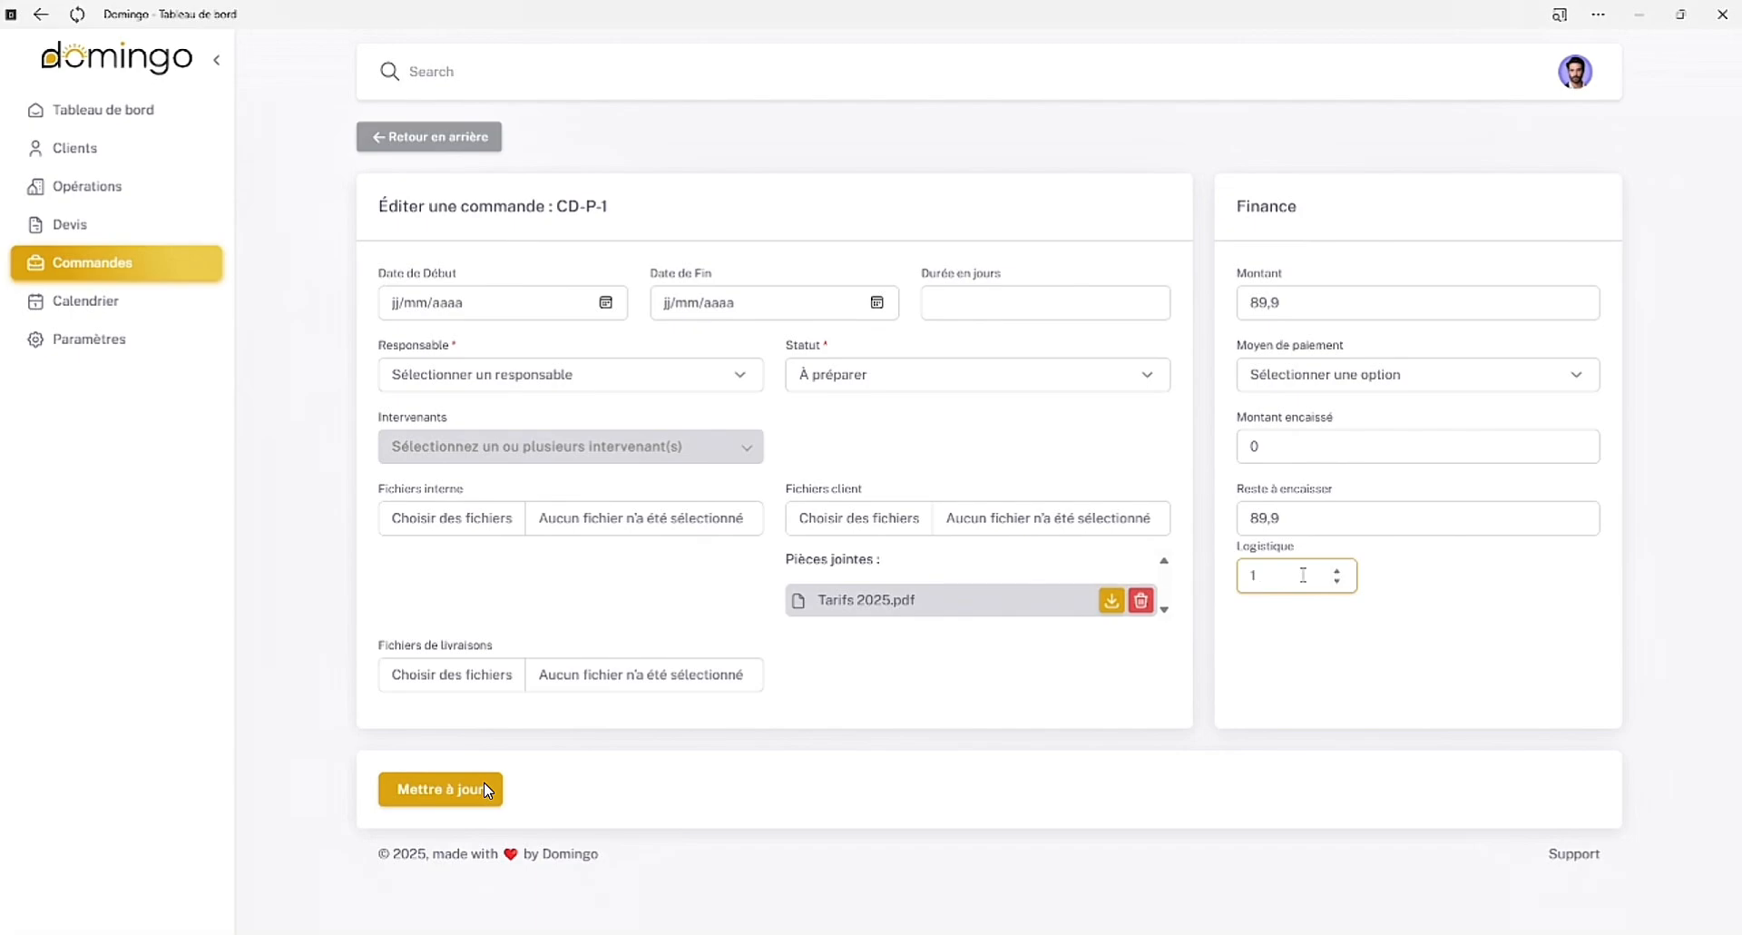
key("BackSpace")
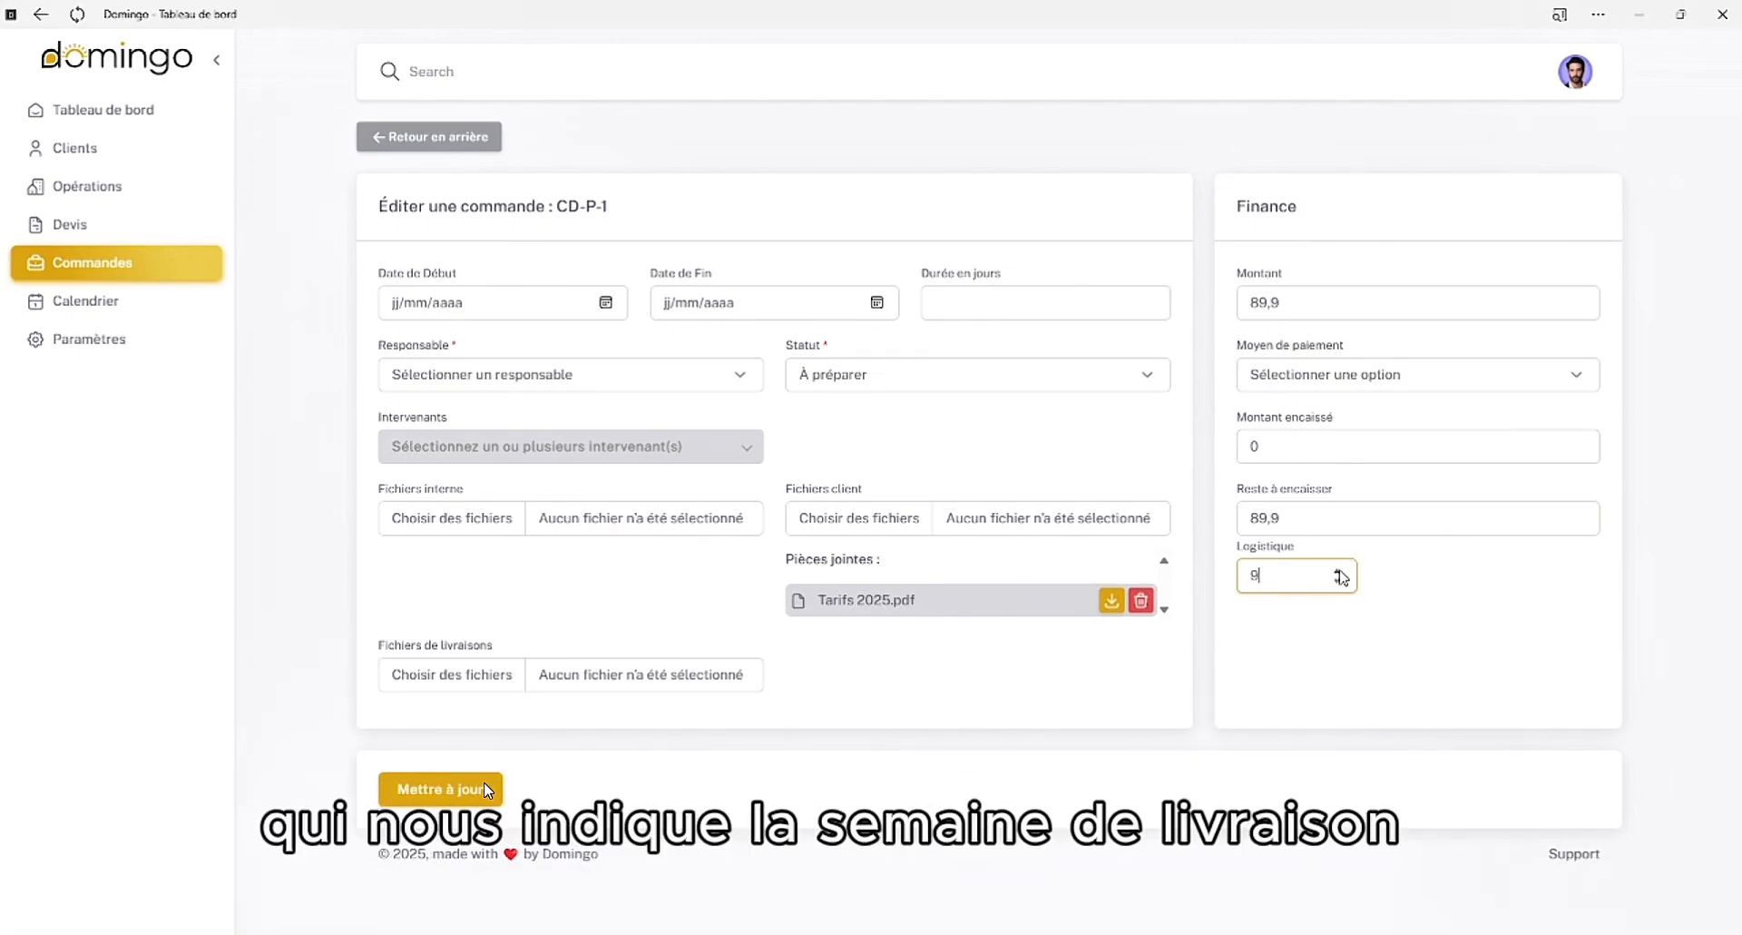
left_click(1339, 571)
left_click(1338, 572)
left_click(1339, 572)
left_click(1338, 572)
left_click(1339, 572)
left_click(1338, 572)
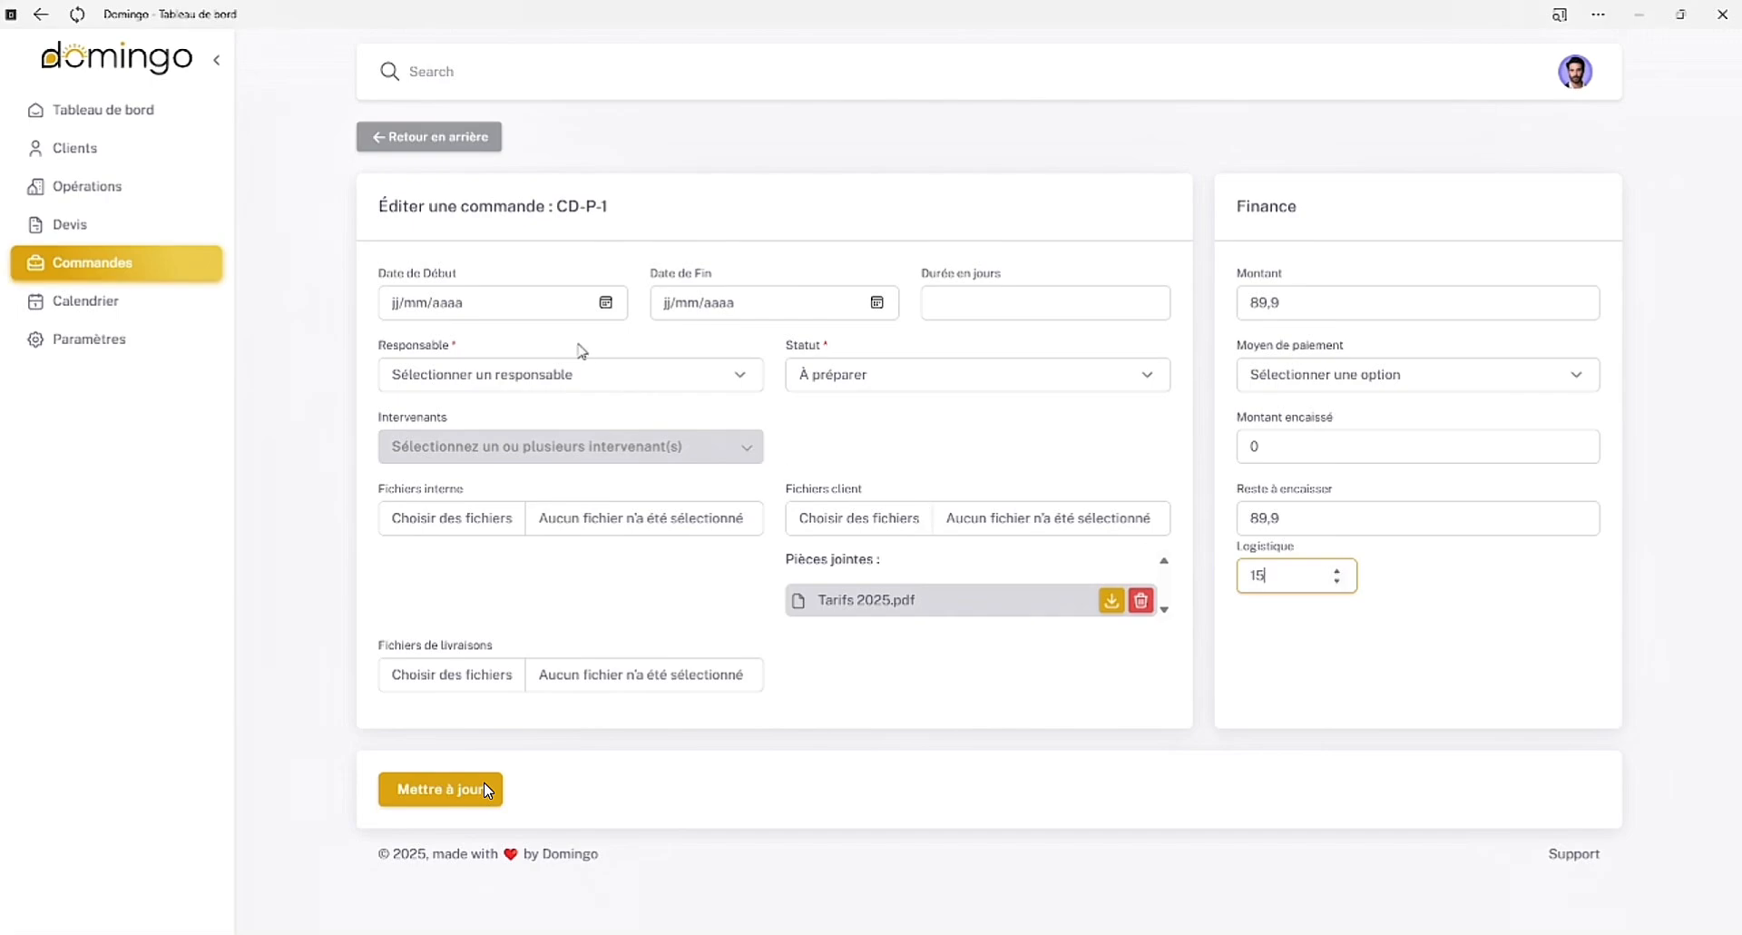
Schedule the order to start and end on 14/04/2025 and assign the collaborator as both its responsible person and intervenant
left_click(608, 302)
left_click(410, 467)
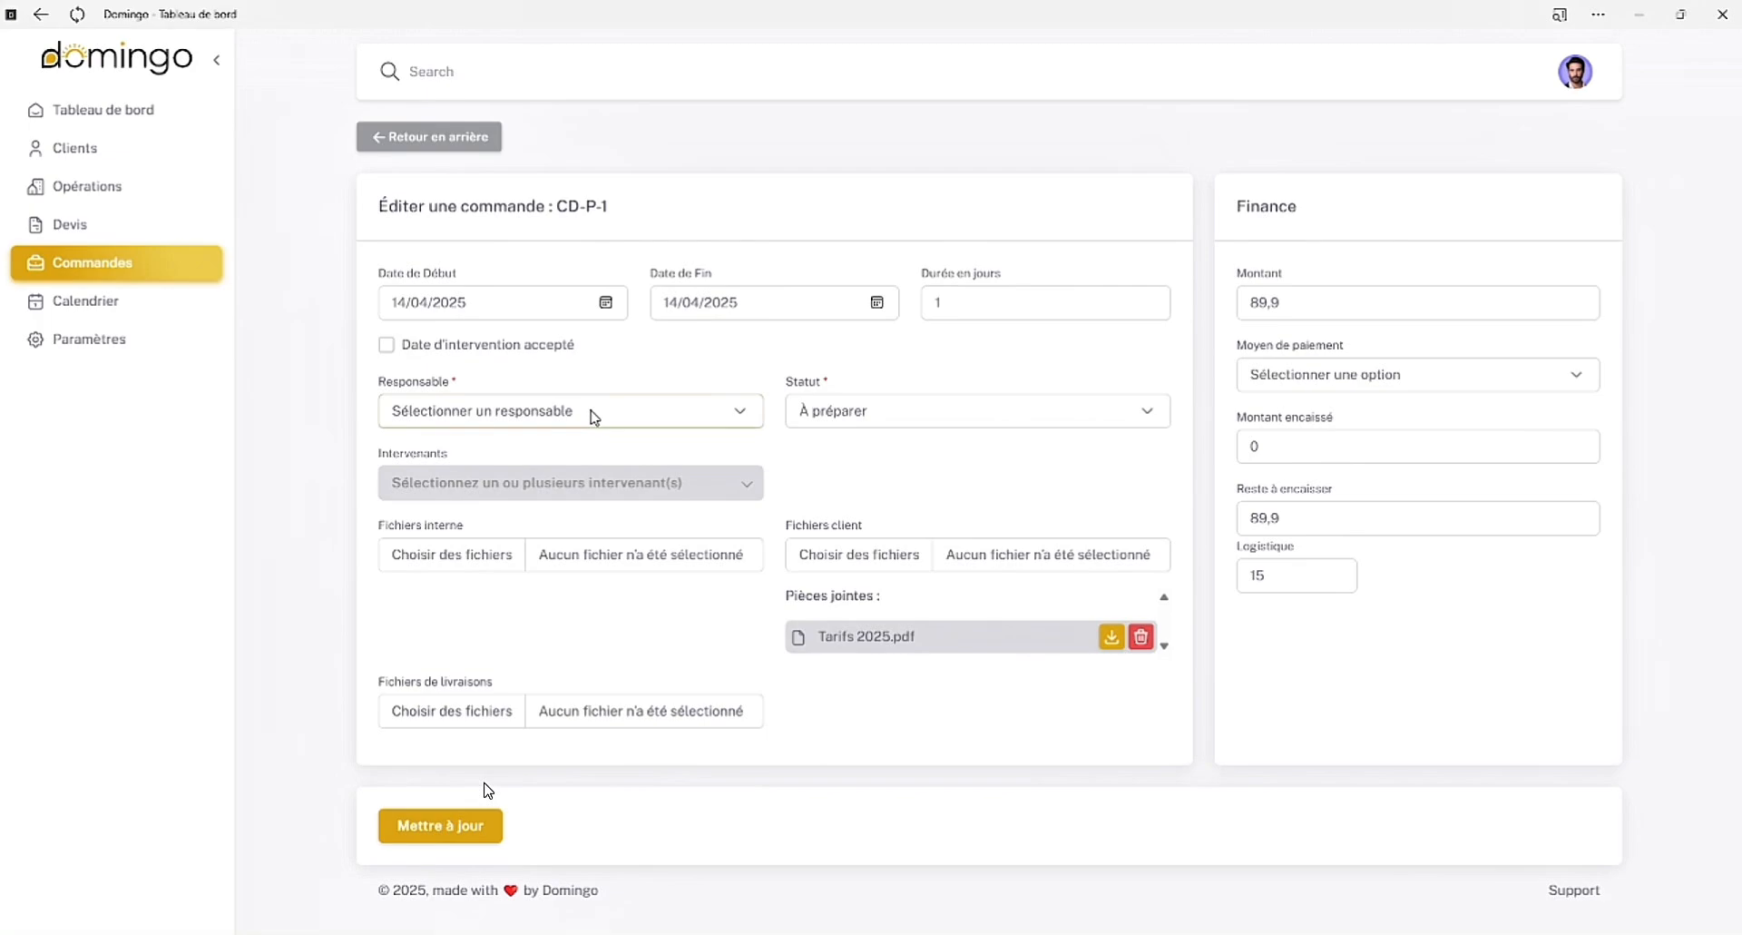
left_click(486, 481)
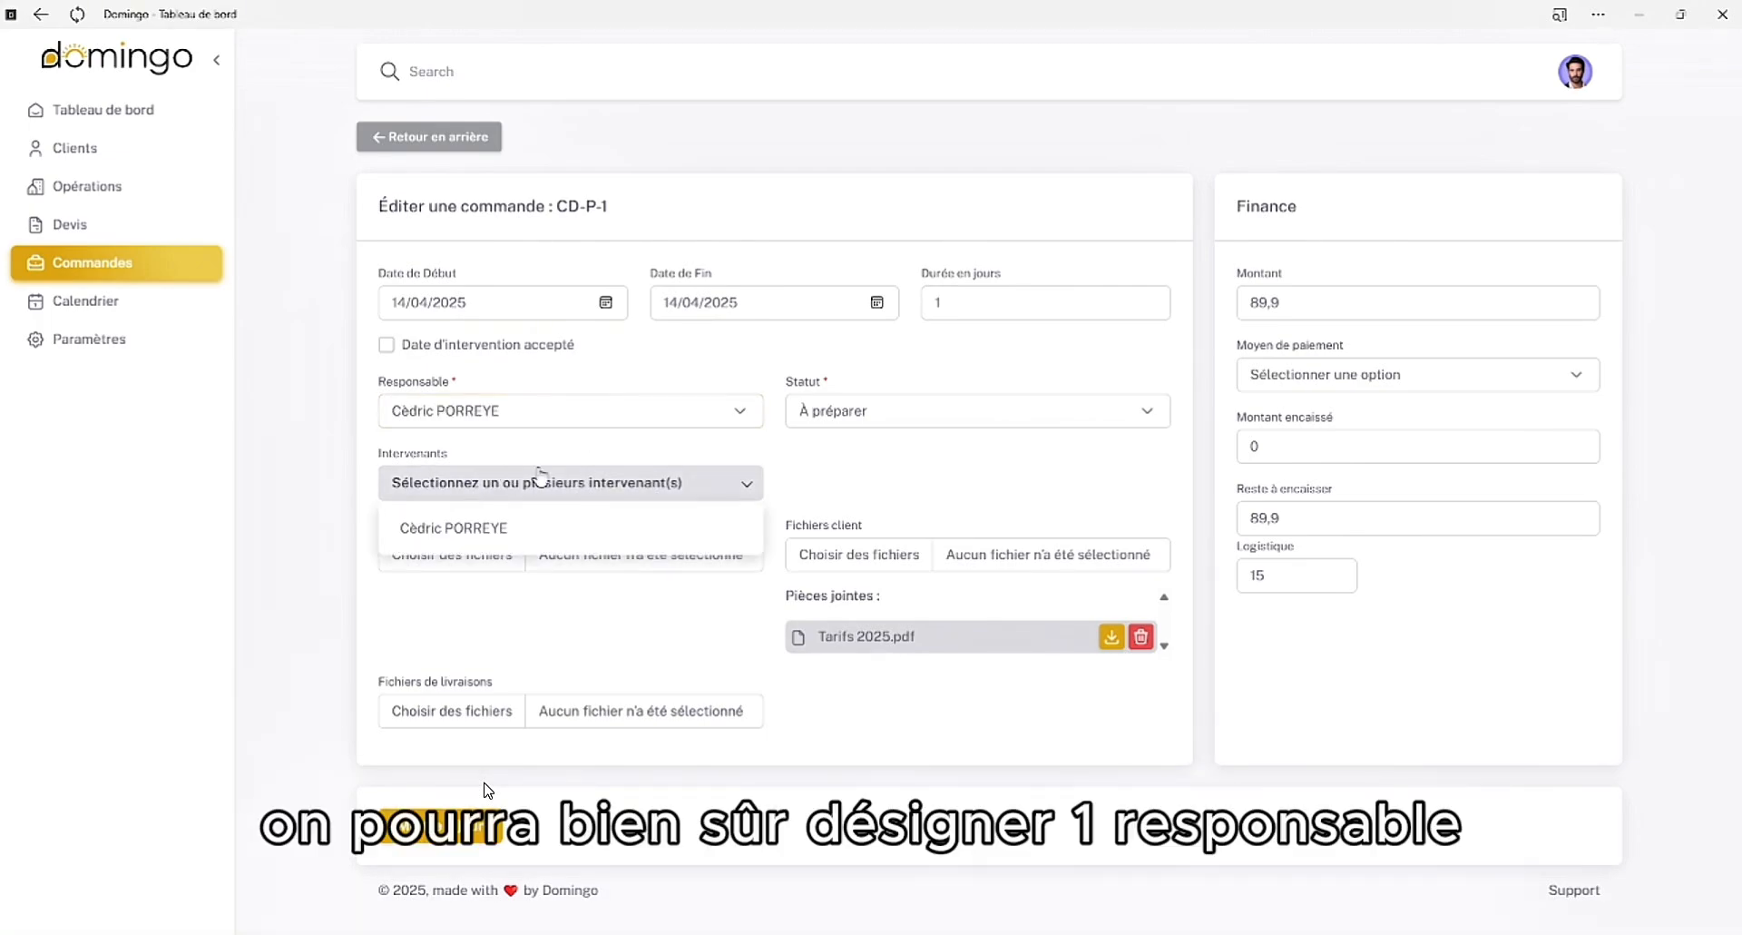
left_click(520, 532)
Set the order's status to Prêt, attach REMERCIEMENTS.pdf as its delivery file and save the update
left_click(903, 406)
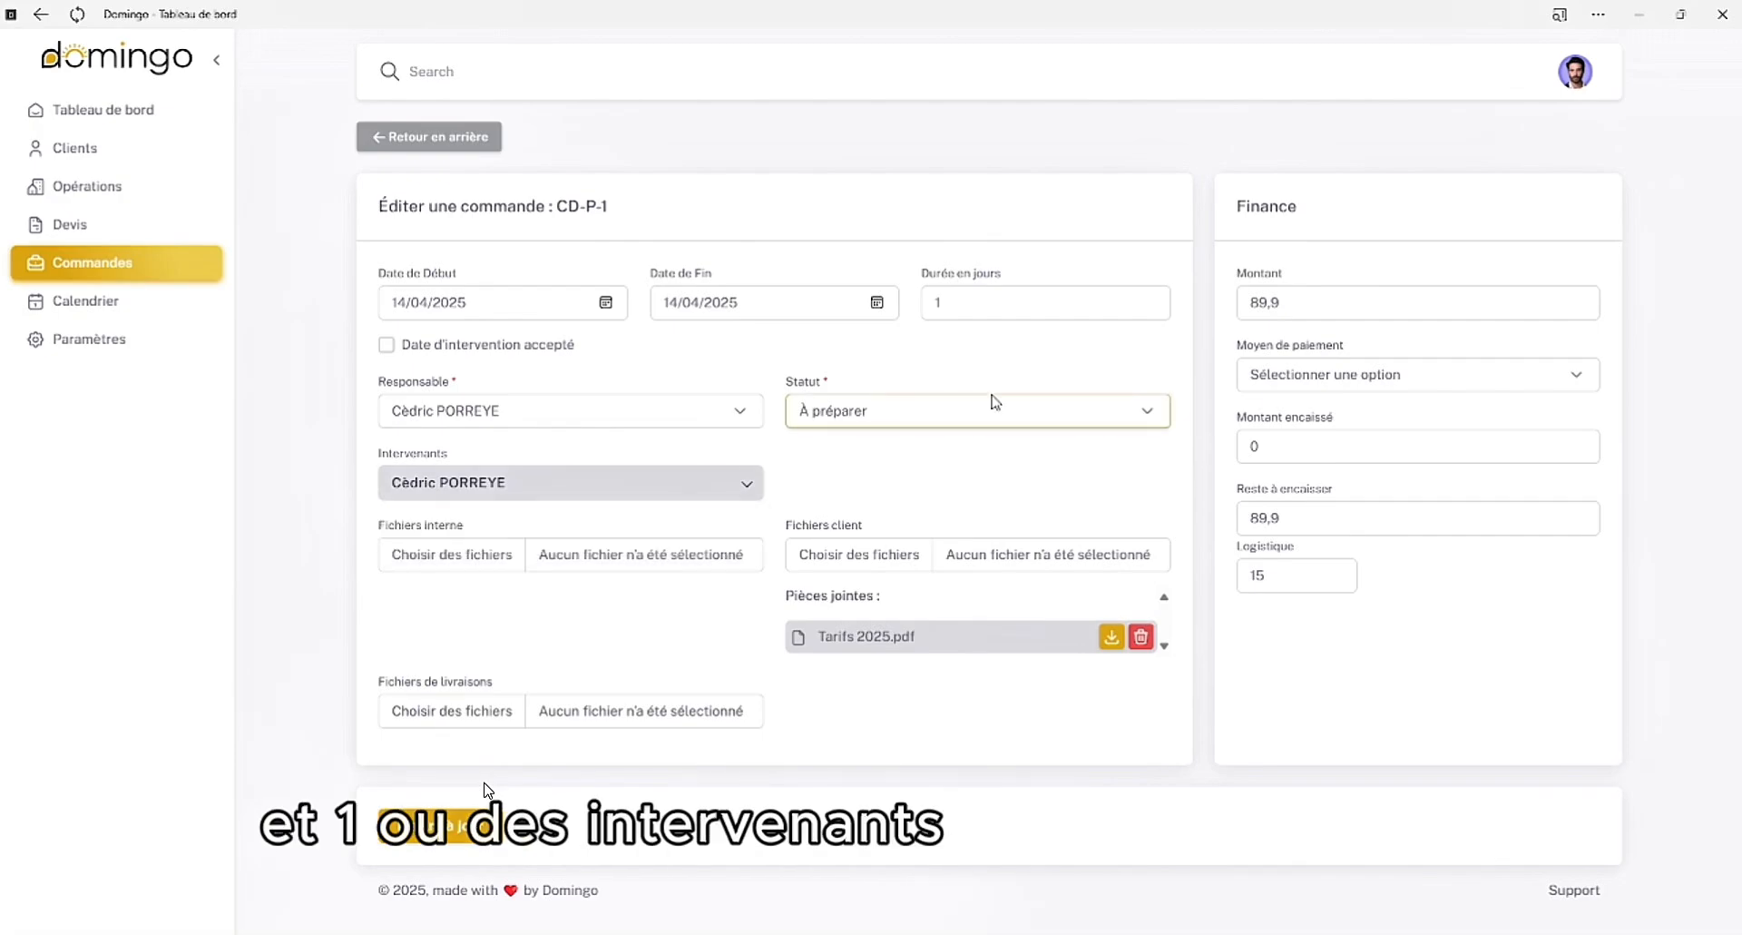
left_click(827, 522)
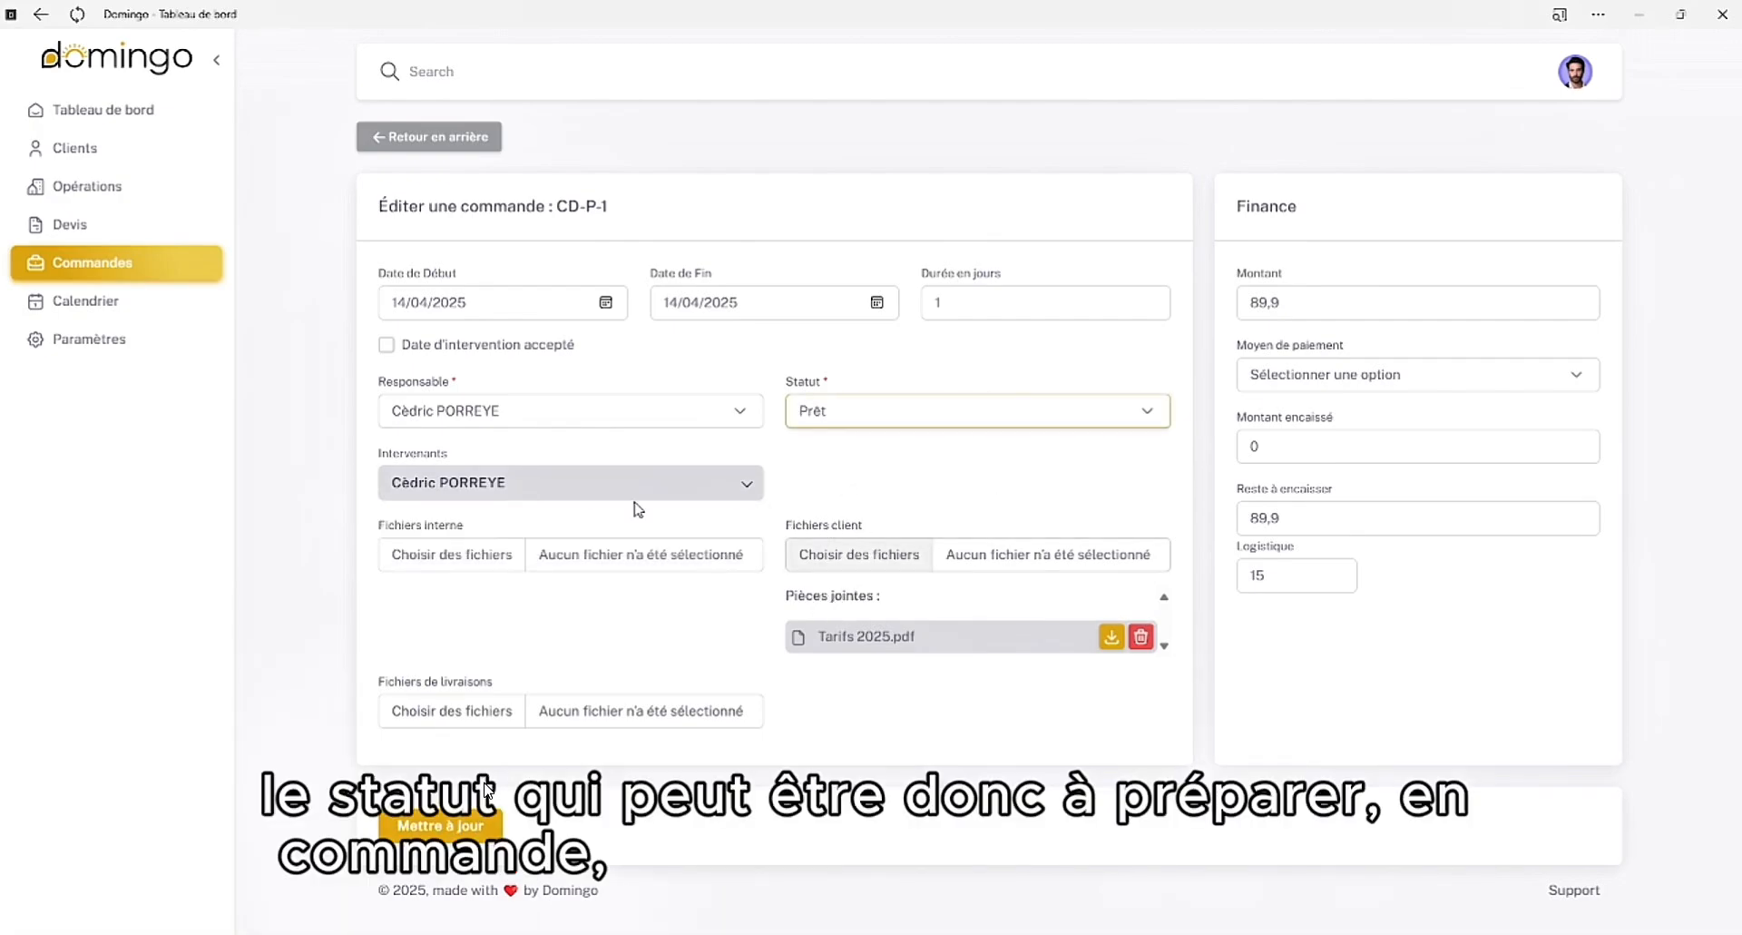
left_click(458, 714)
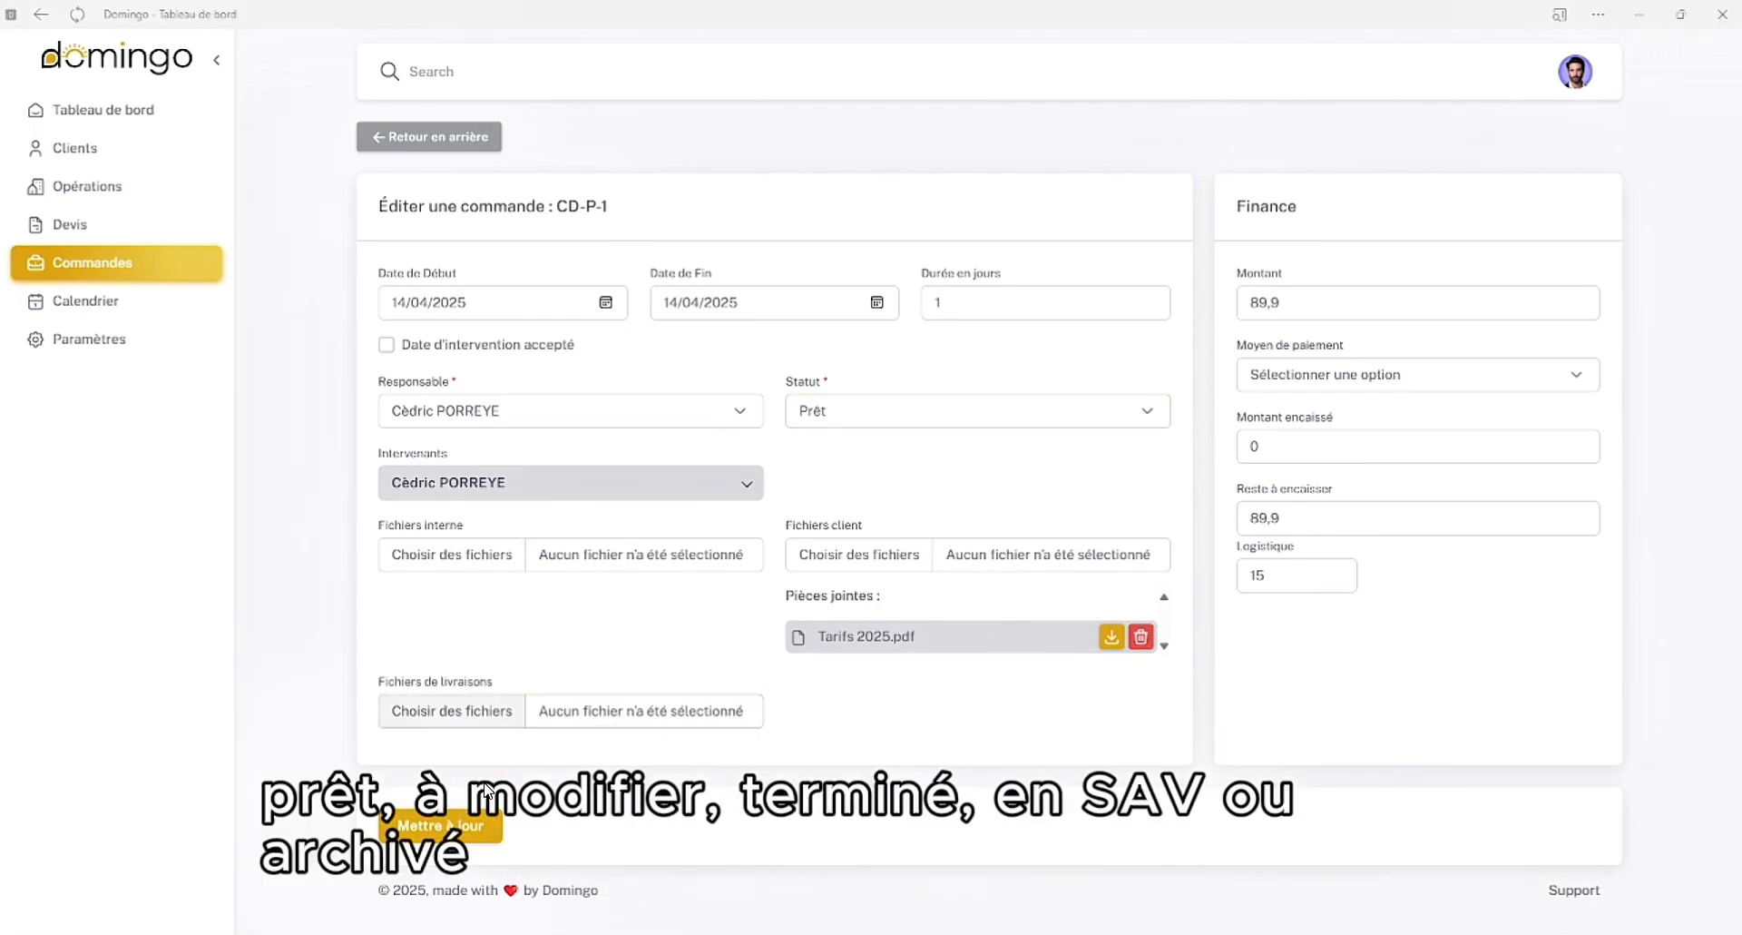
double_click(224, 437)
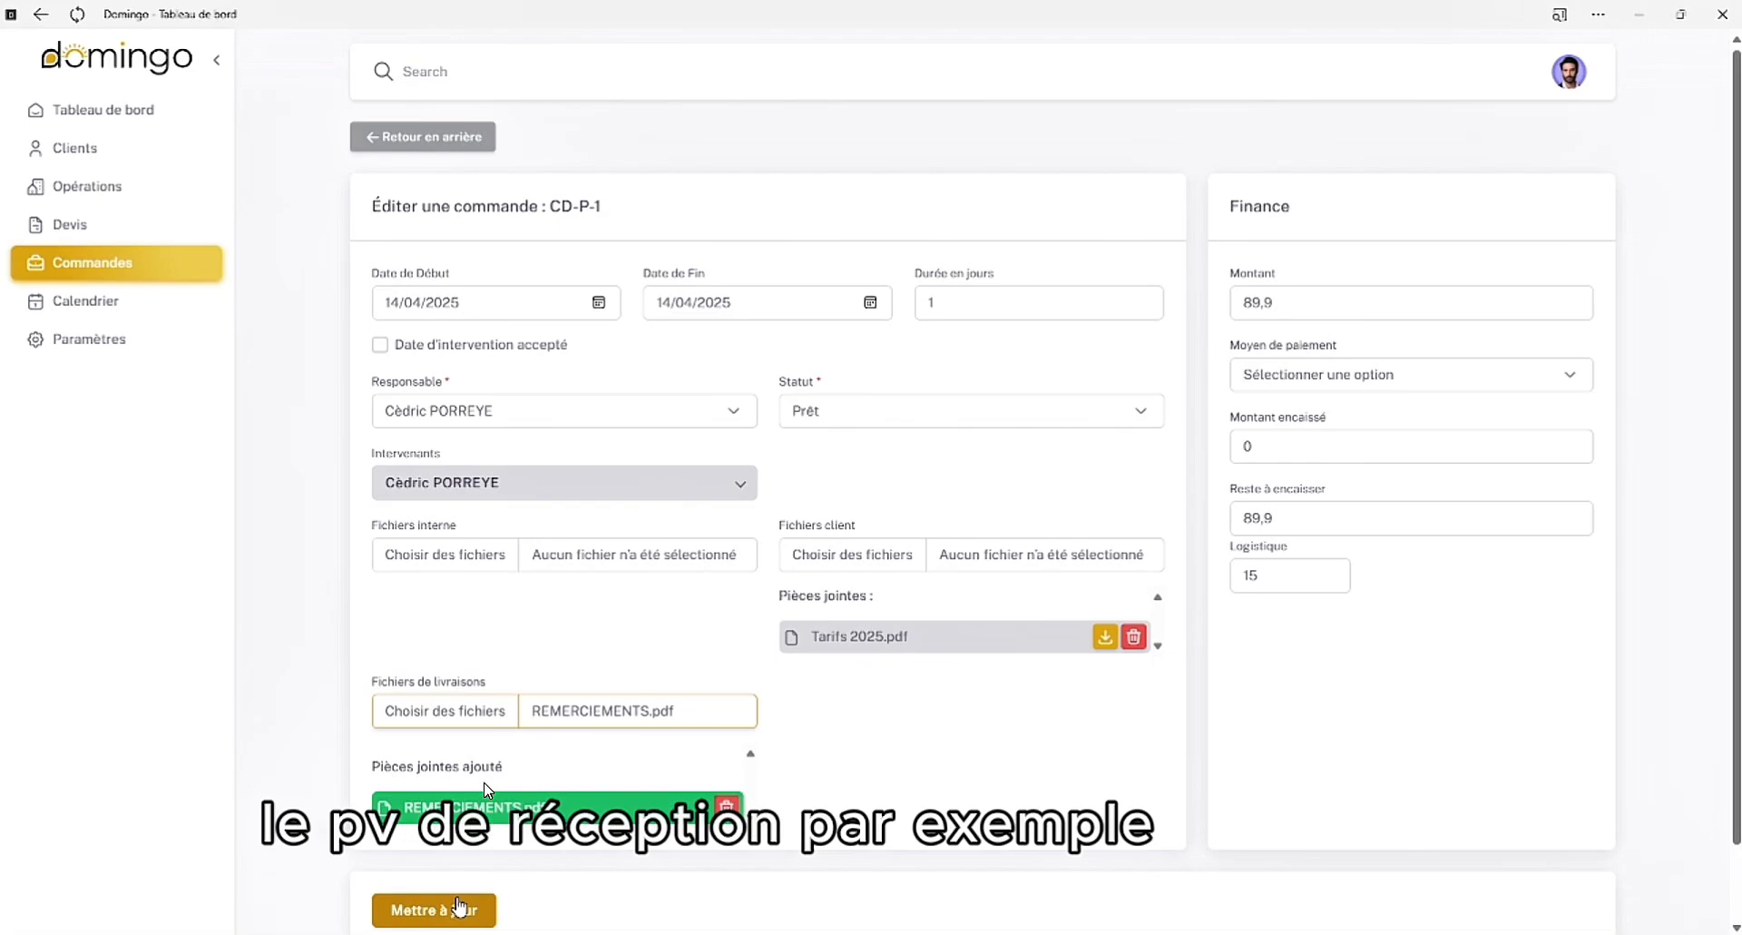
left_click(458, 907)
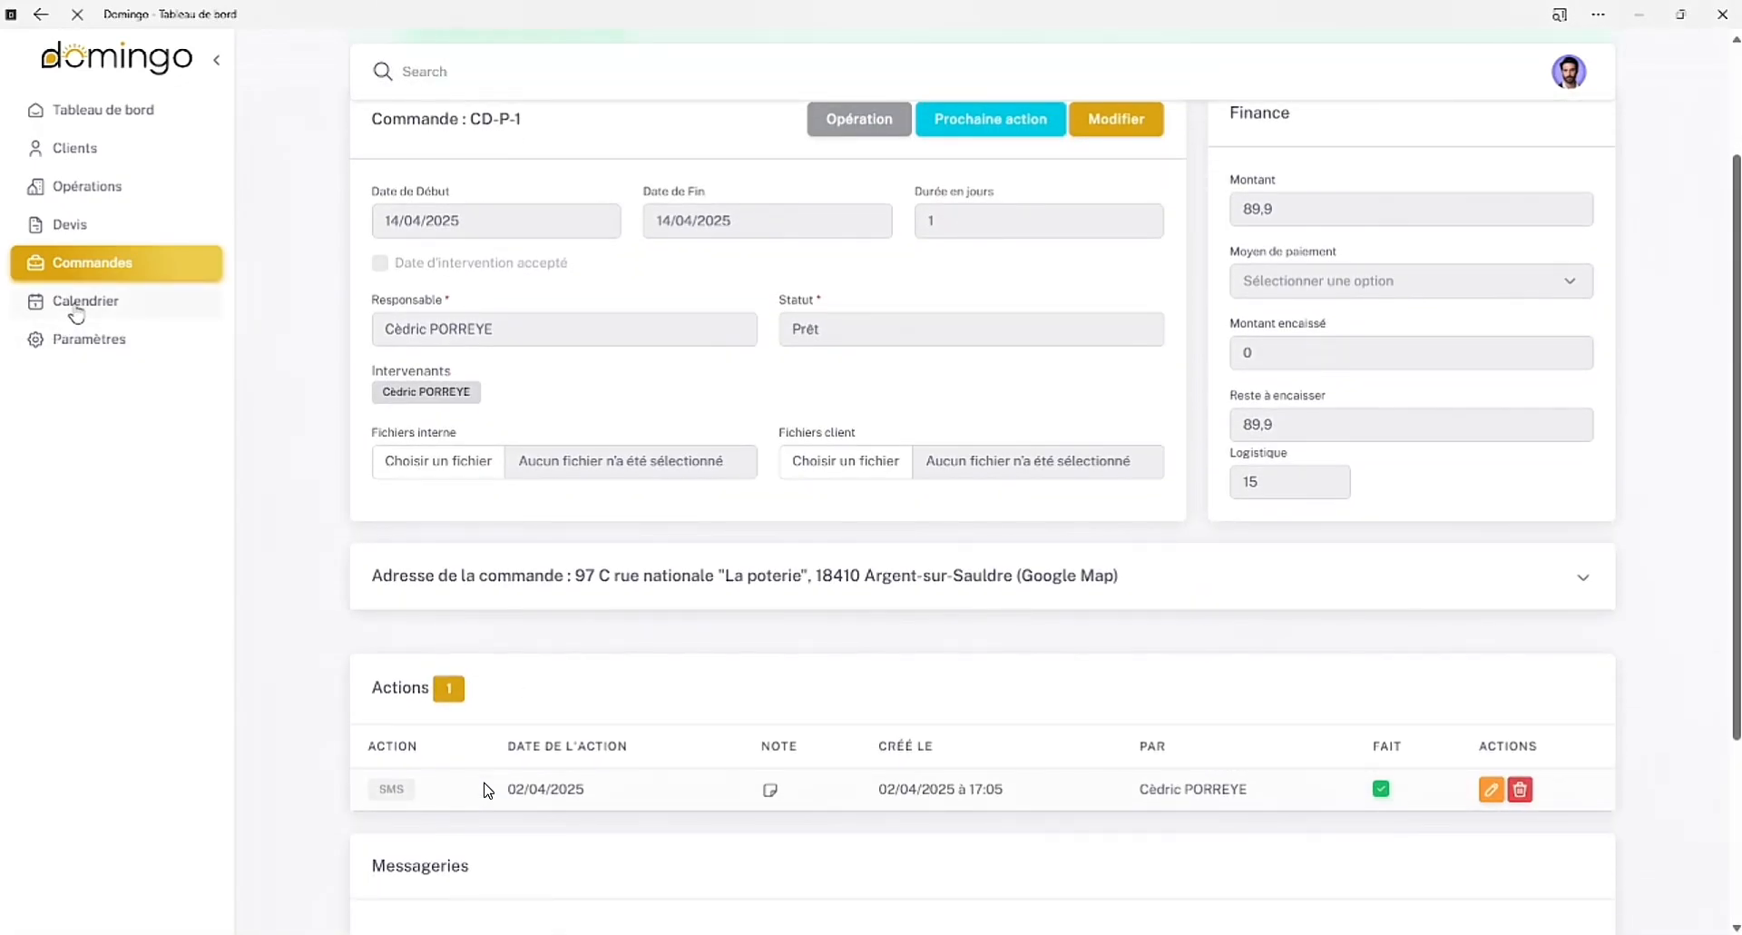
View the order's 14 April event in the calendar and check the note of the SMS action in the order's details
left_click(76, 307)
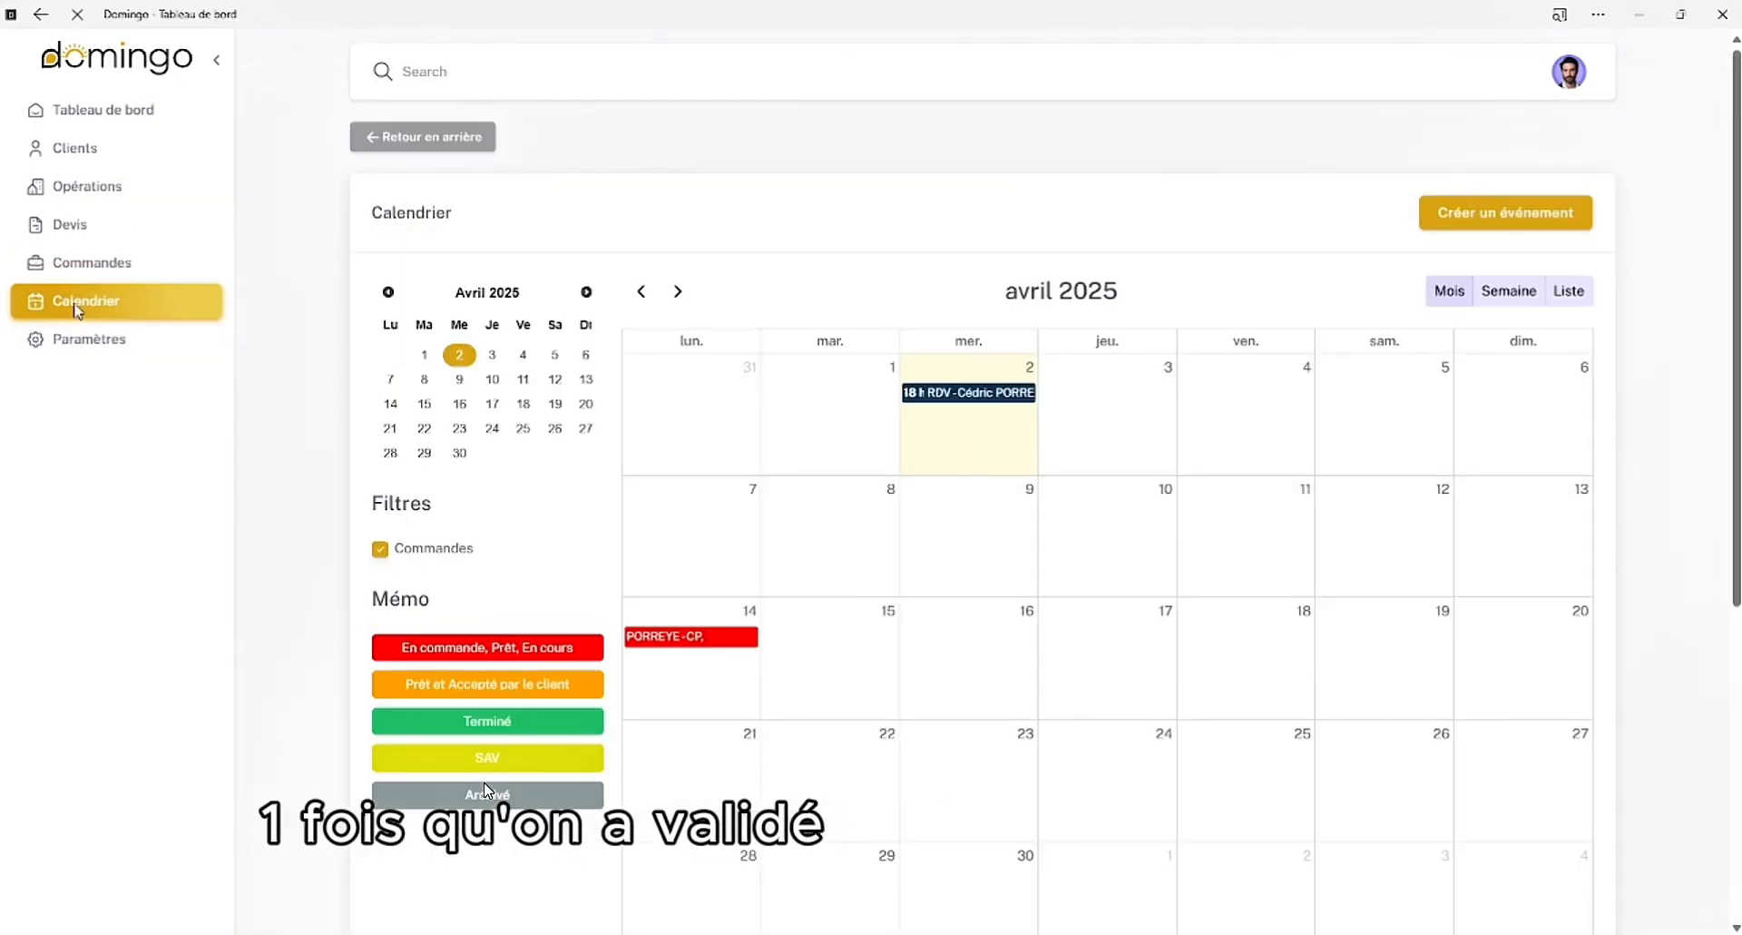
scroll(947, 467, "down", 1)
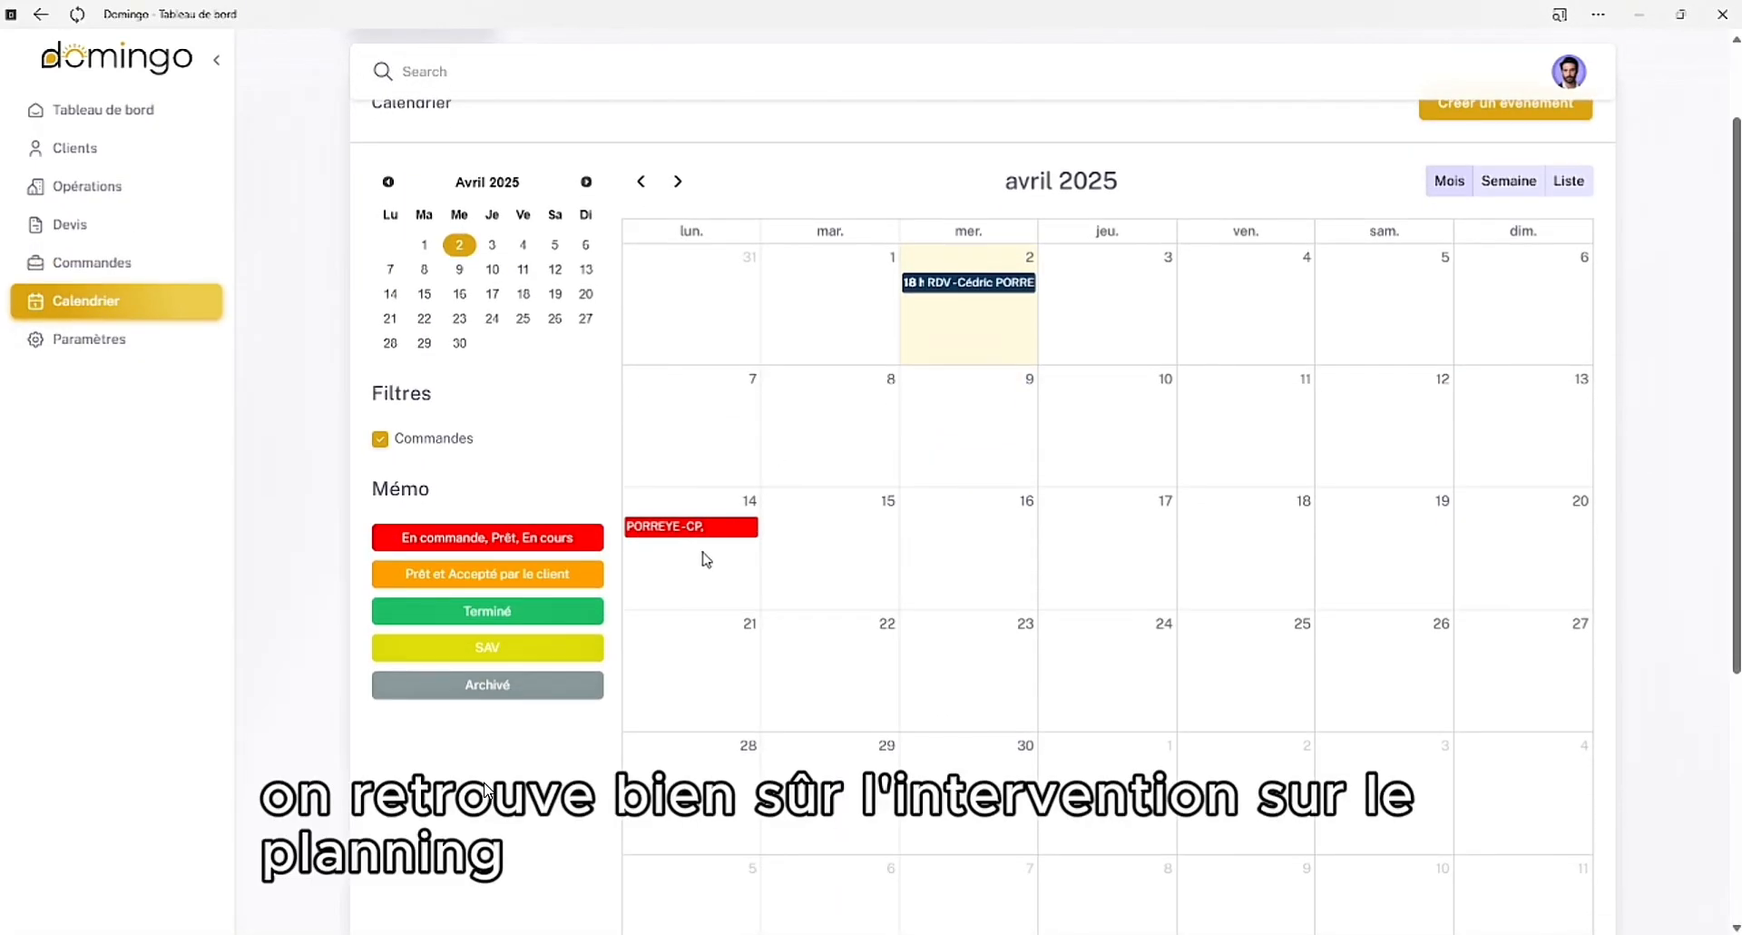
left_click(688, 528)
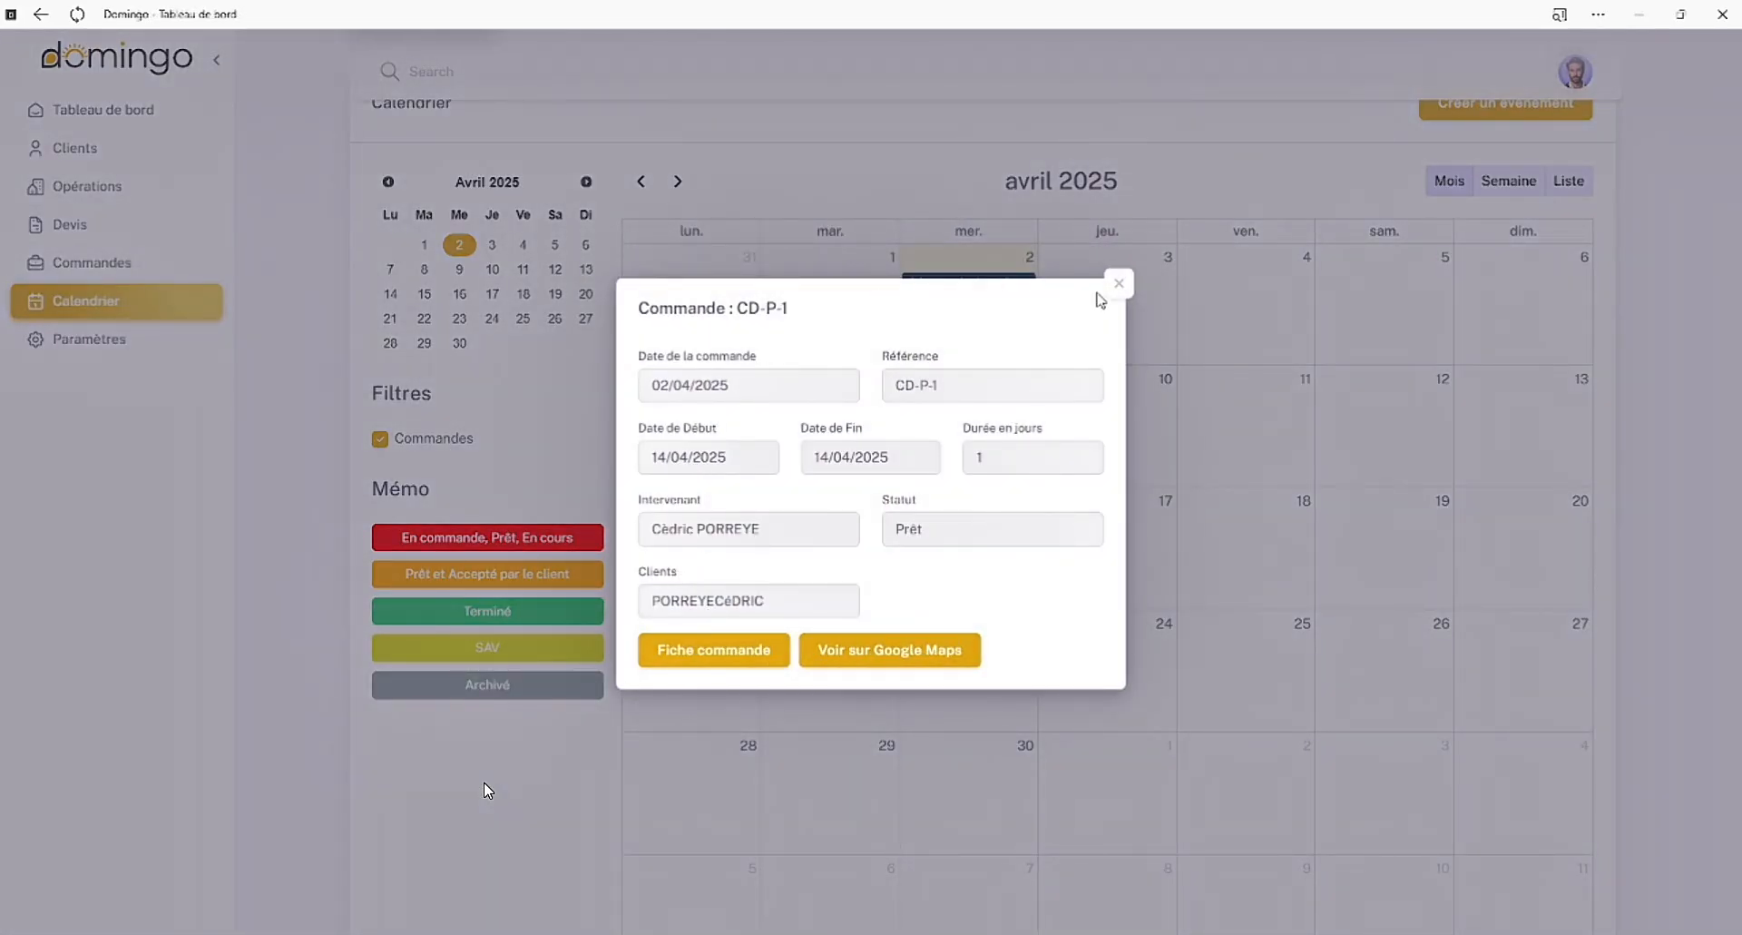
left_click(1119, 284)
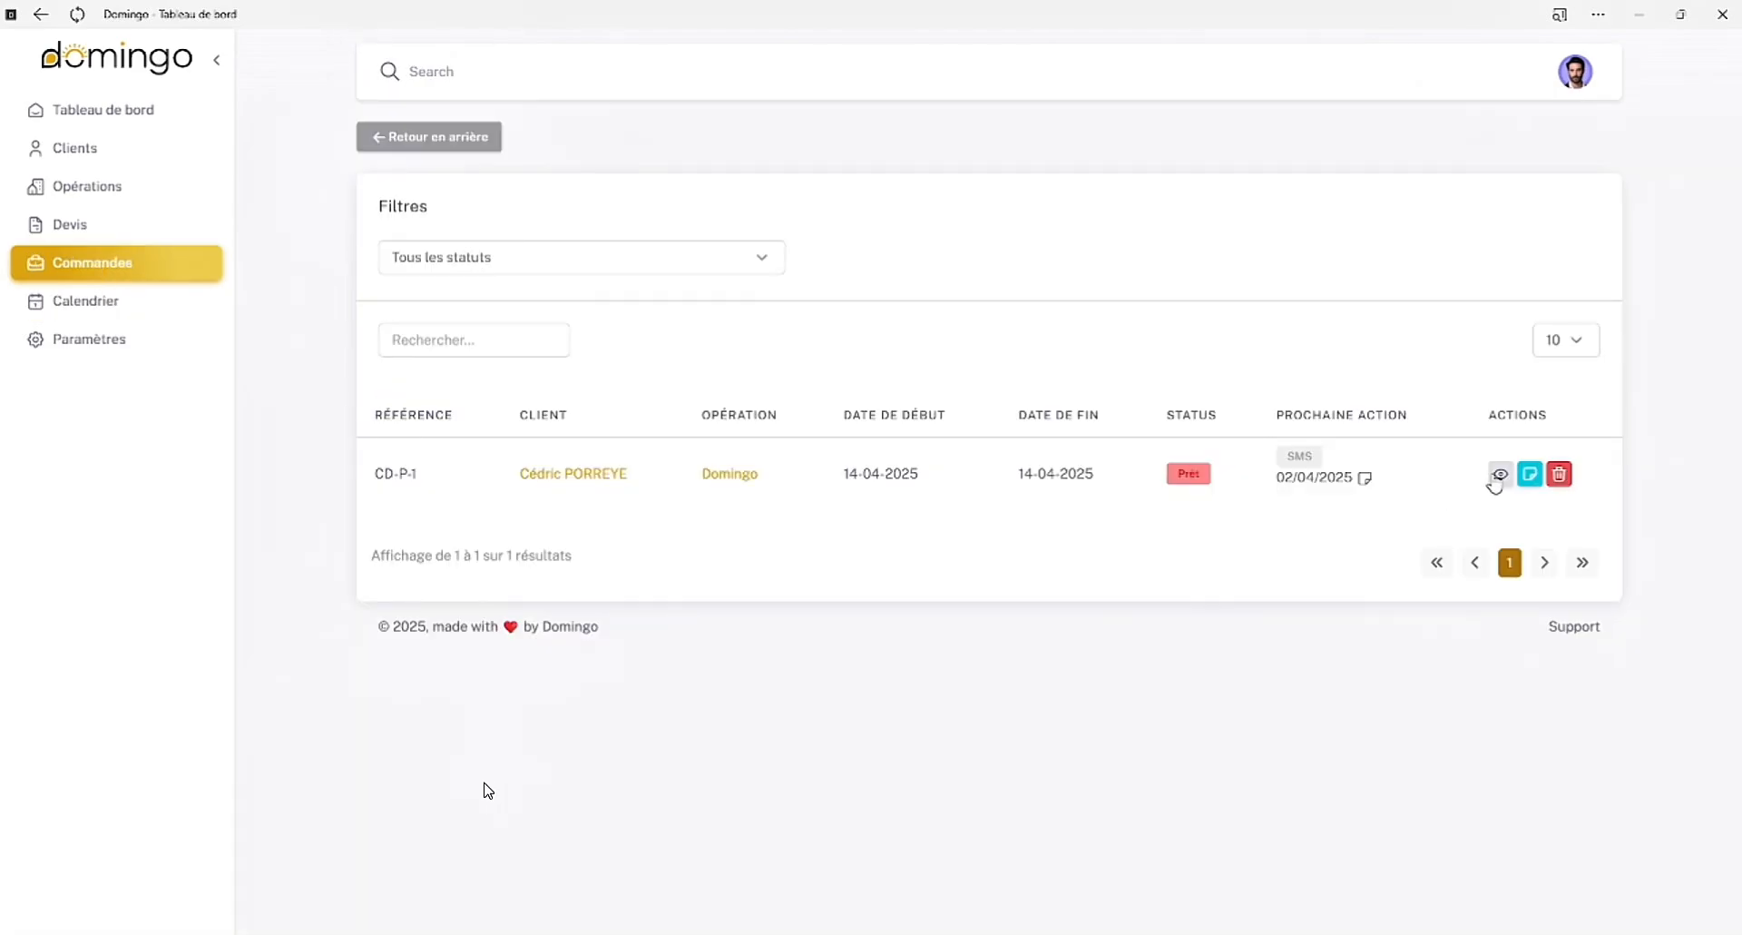
scroll(916, 608, "down", 2)
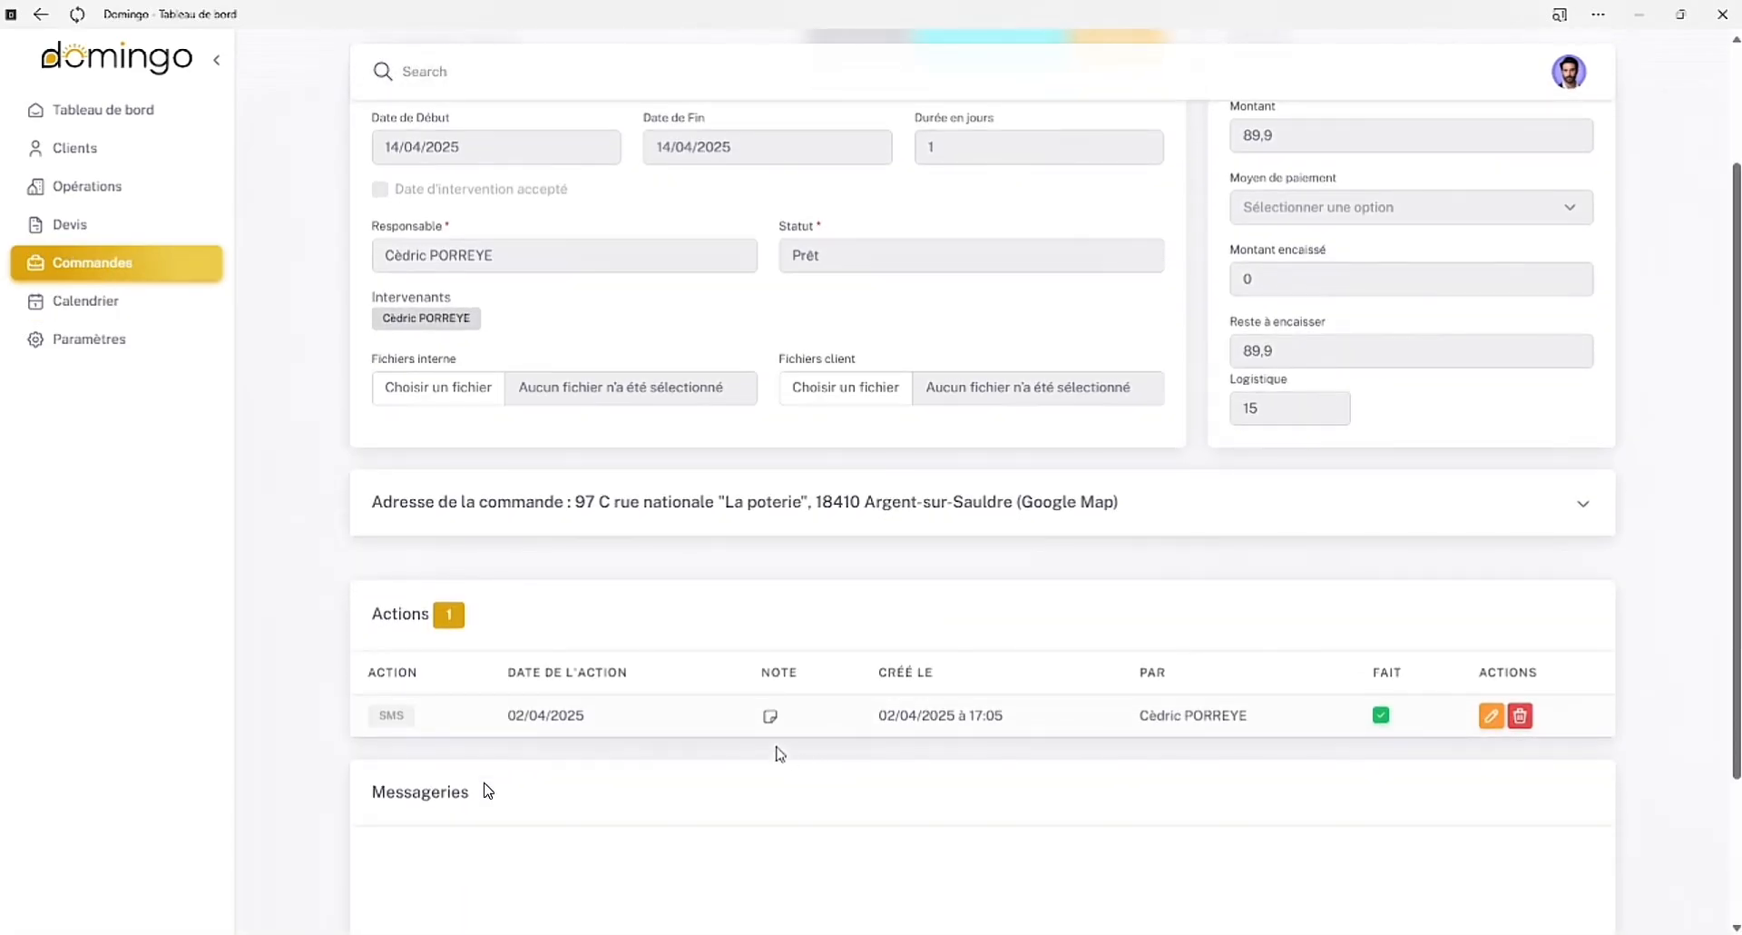
mouse_move(769, 717)
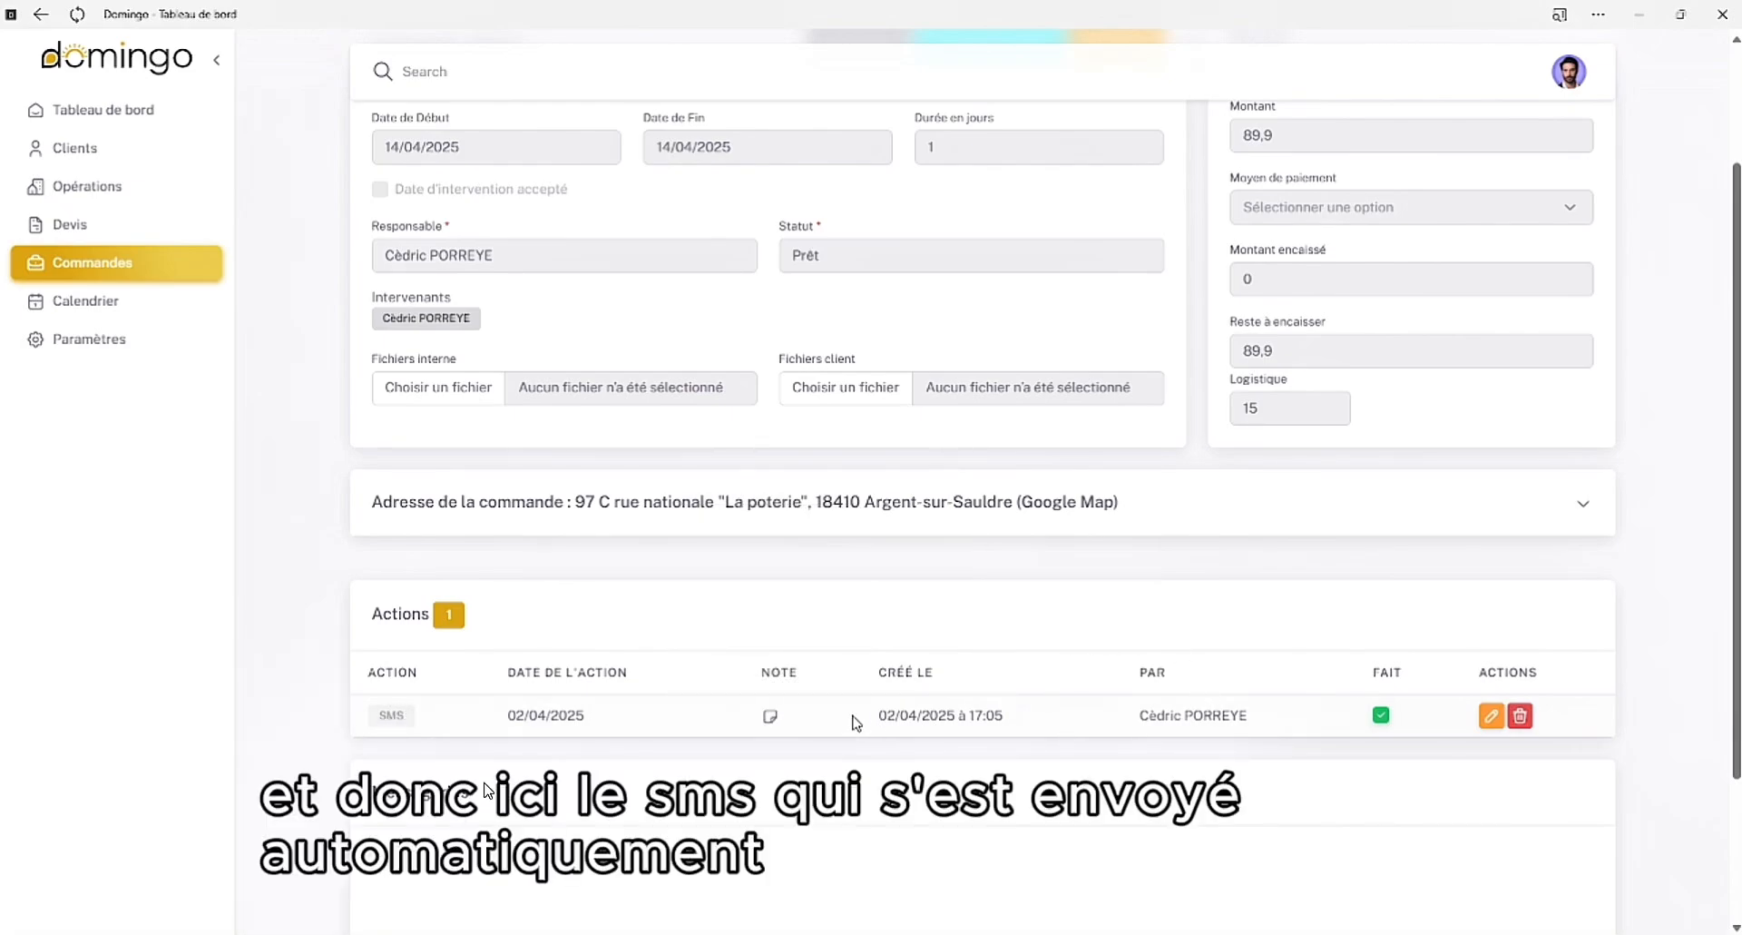
Send "Bonjour, nous avons bien réceptionné votre commande. @ bientôt !" in the order's messaging, signed with the sender's first name
scroll(856, 723, "down", 2)
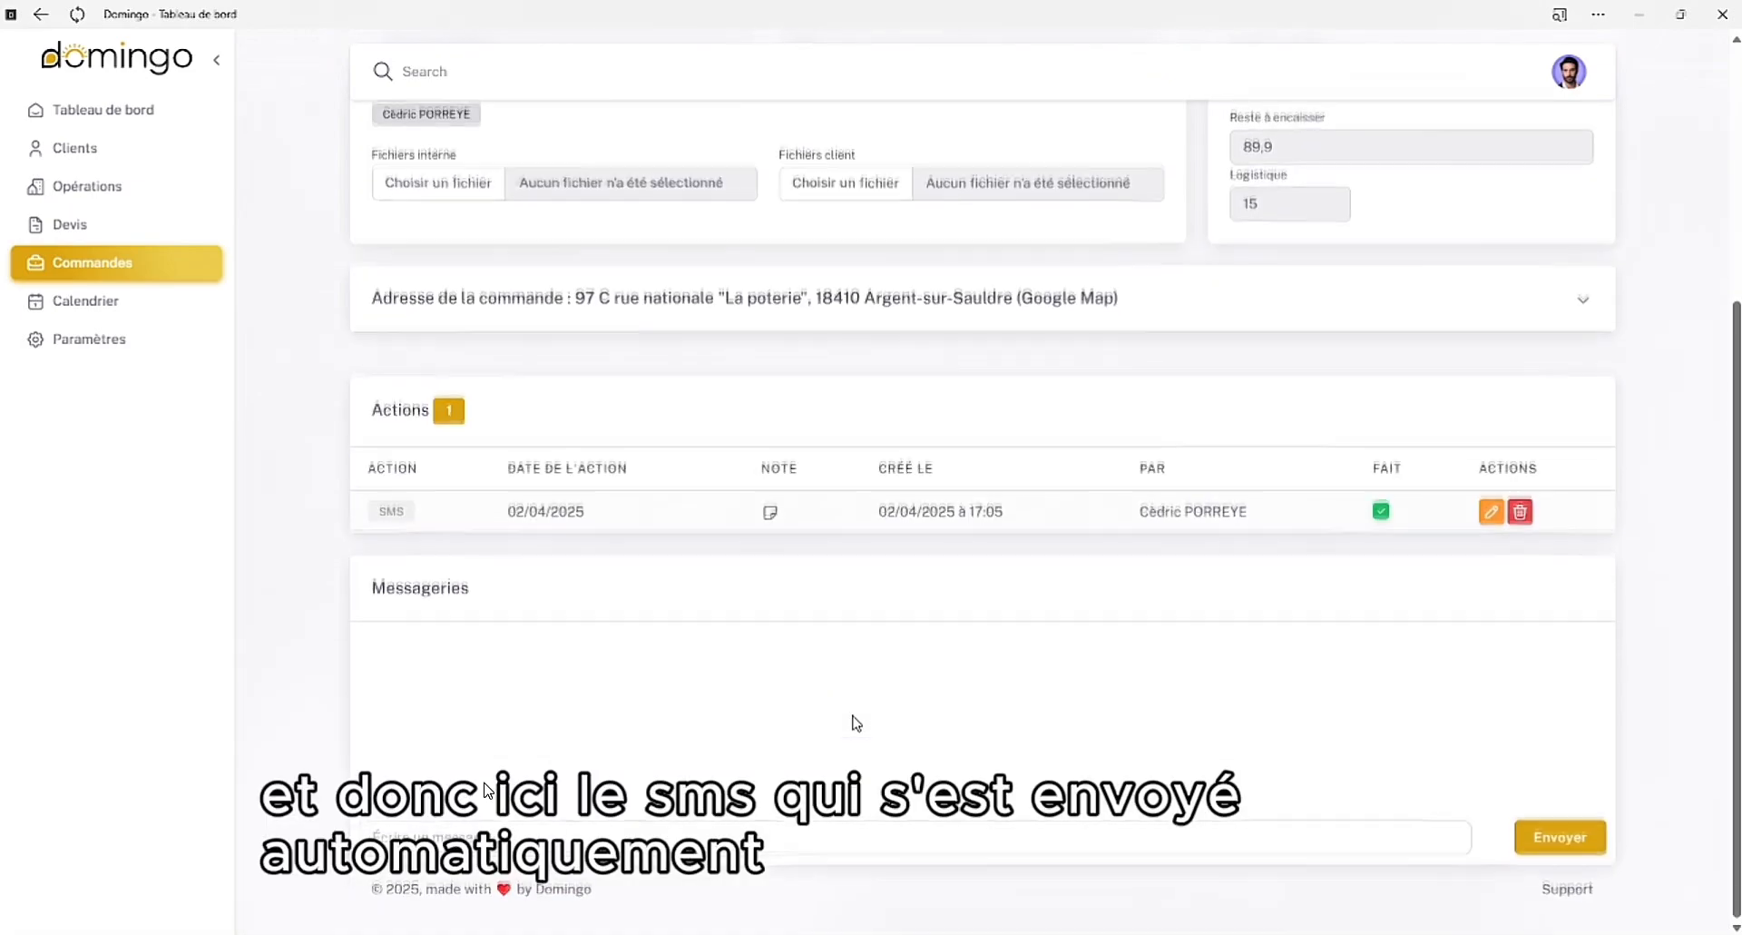
left_click(556, 838)
type("Bonj")
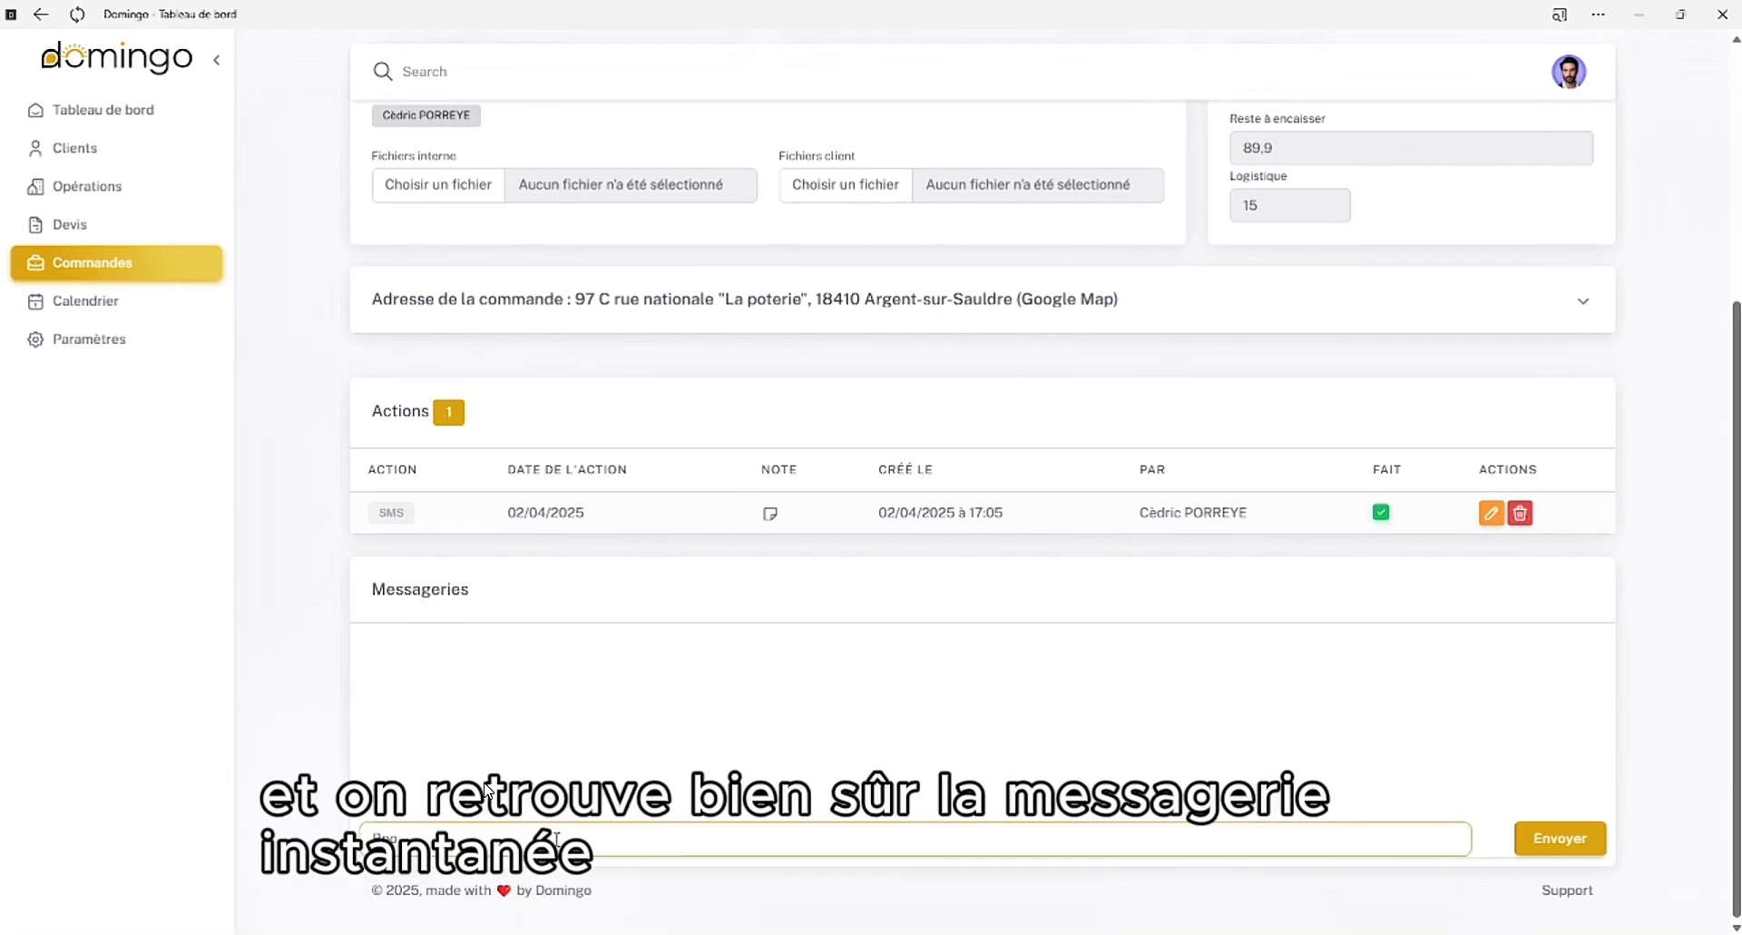
type("our, nous avons bien")
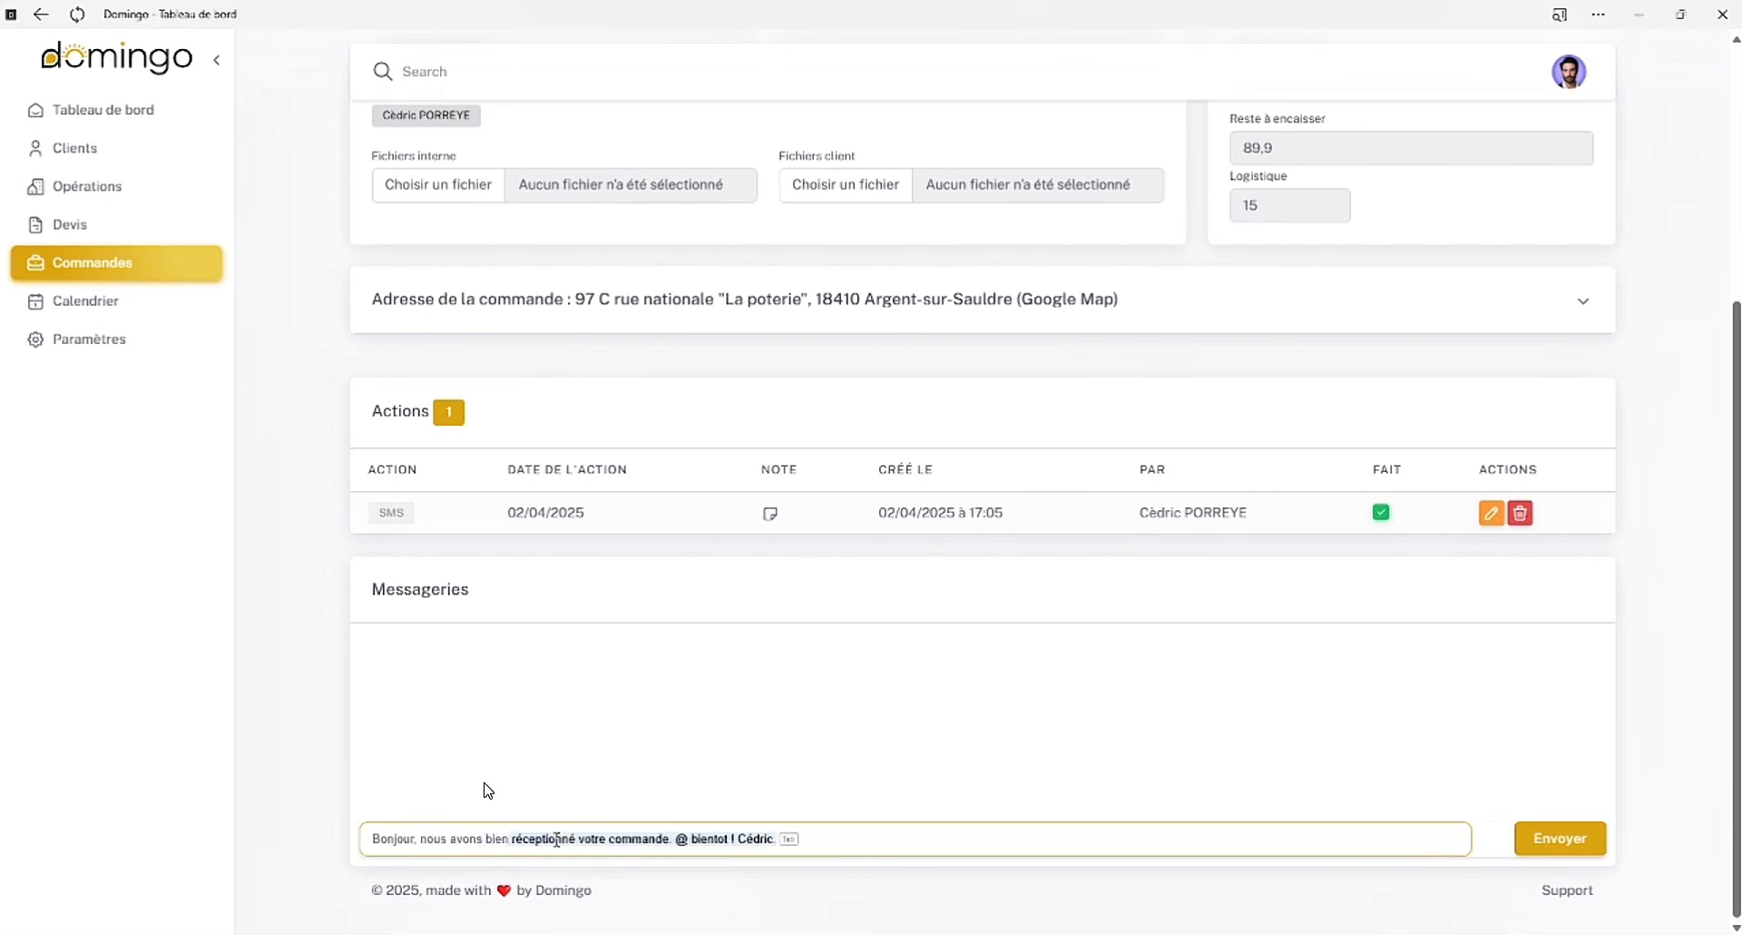
type(" réceptioné")
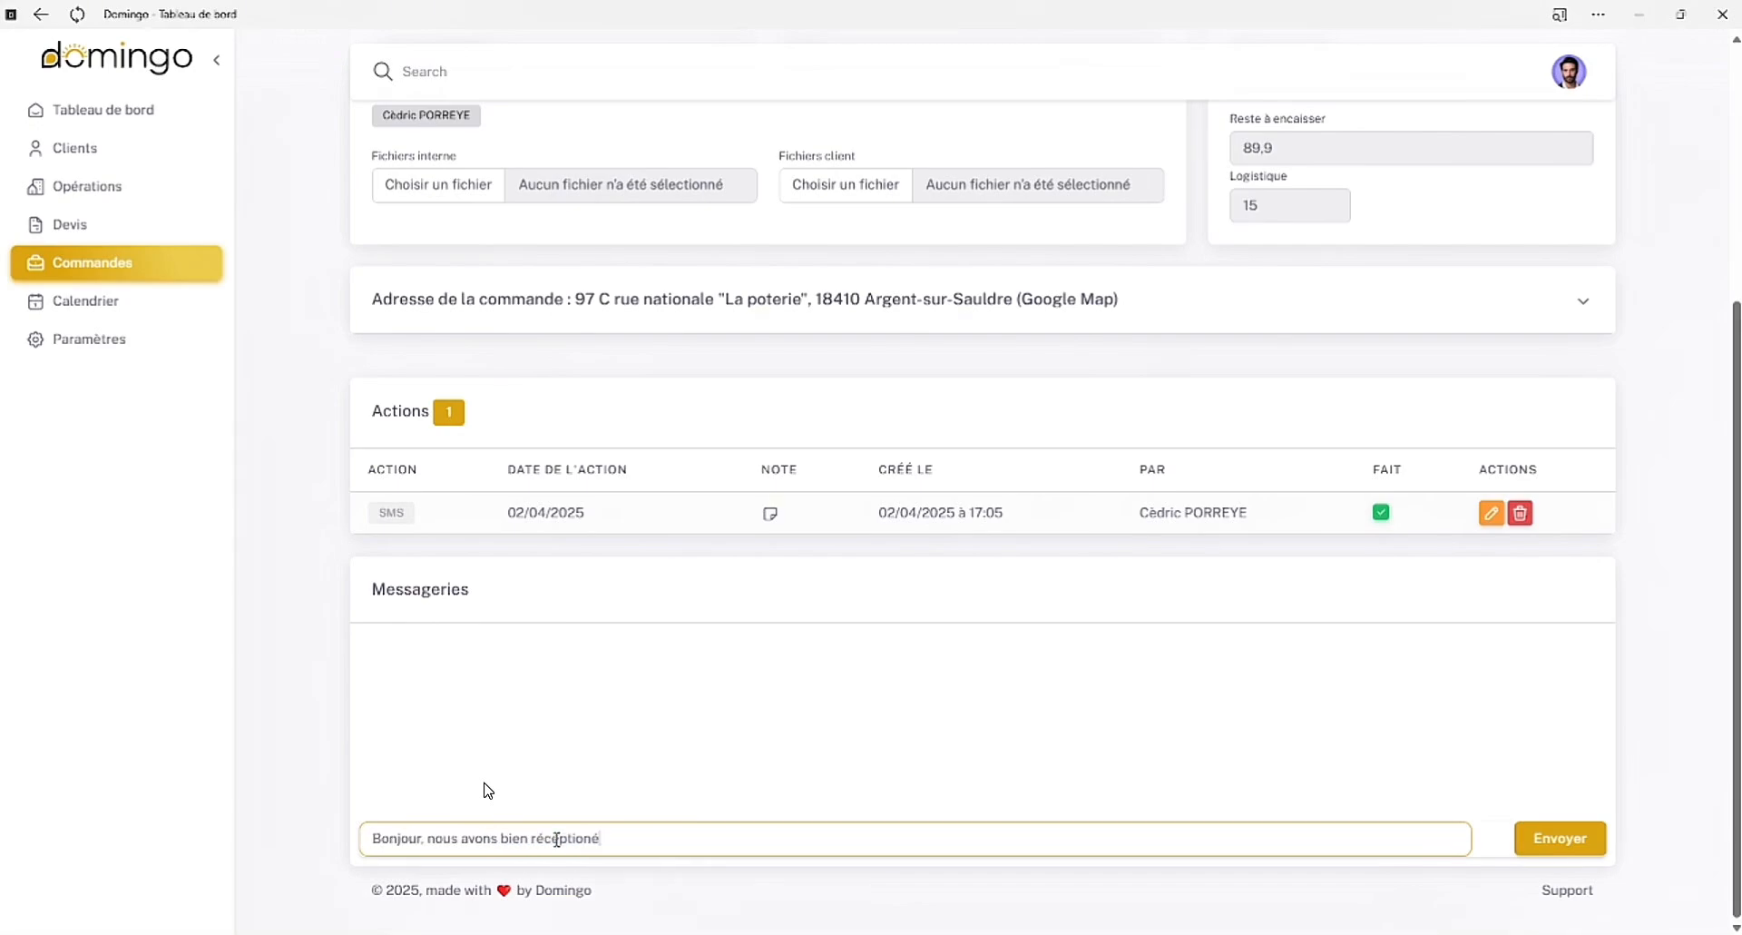
type("né votre co")
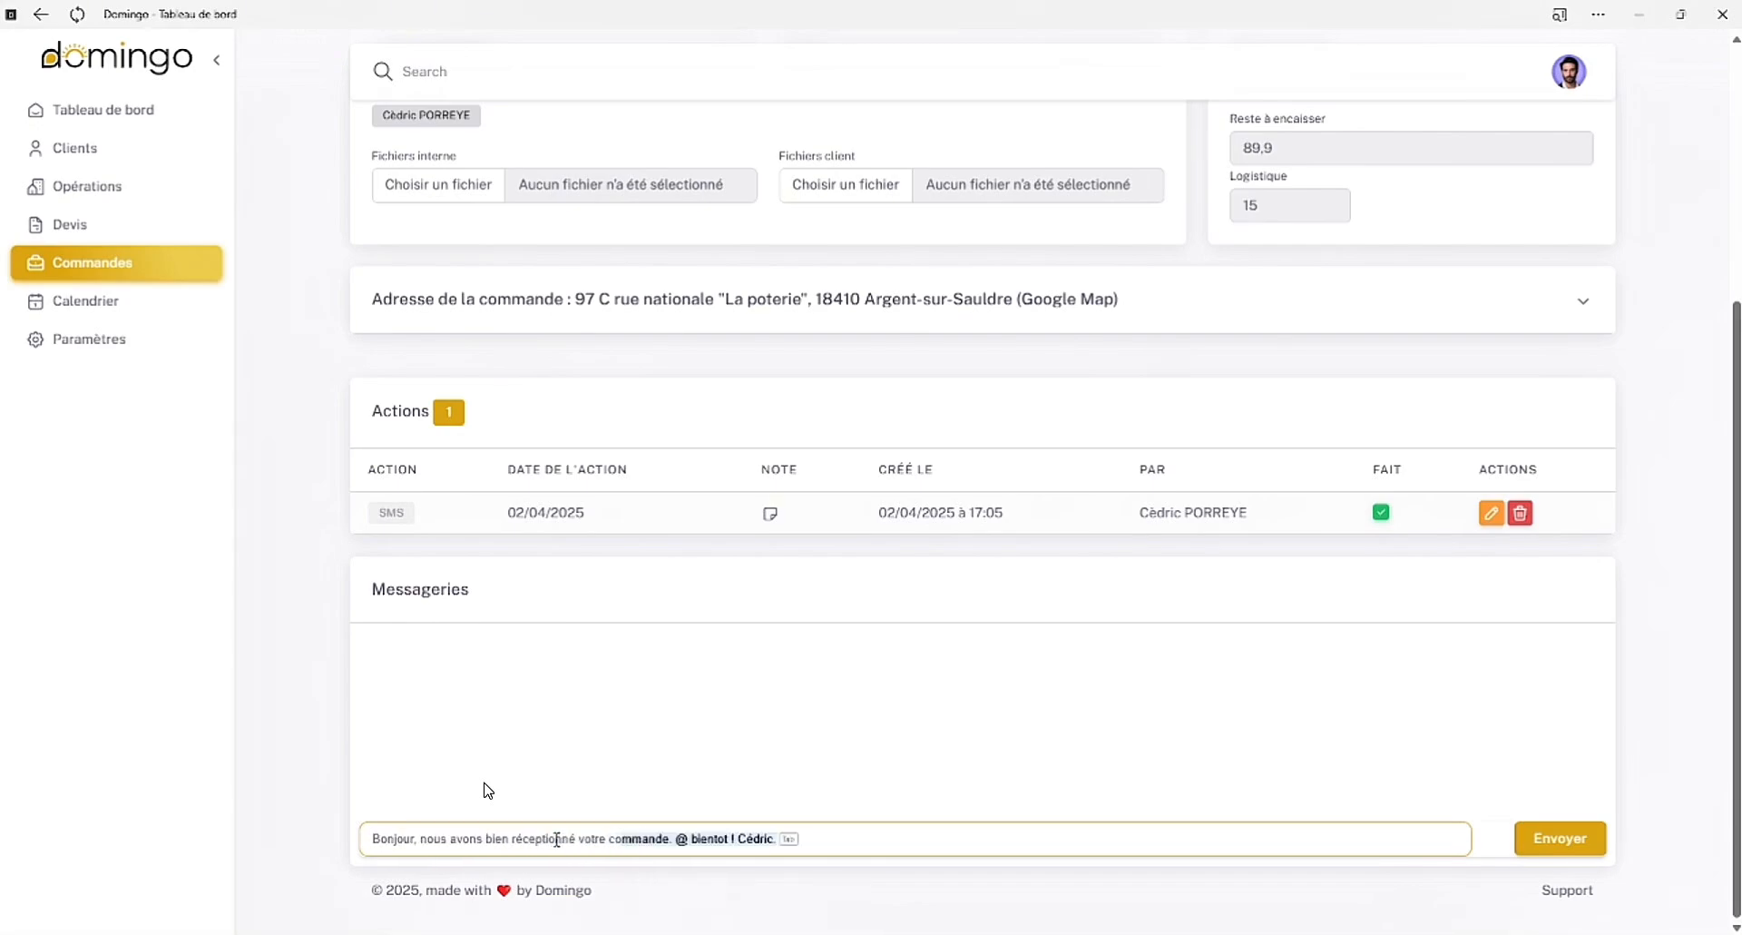
type("mmande. @ bientô")
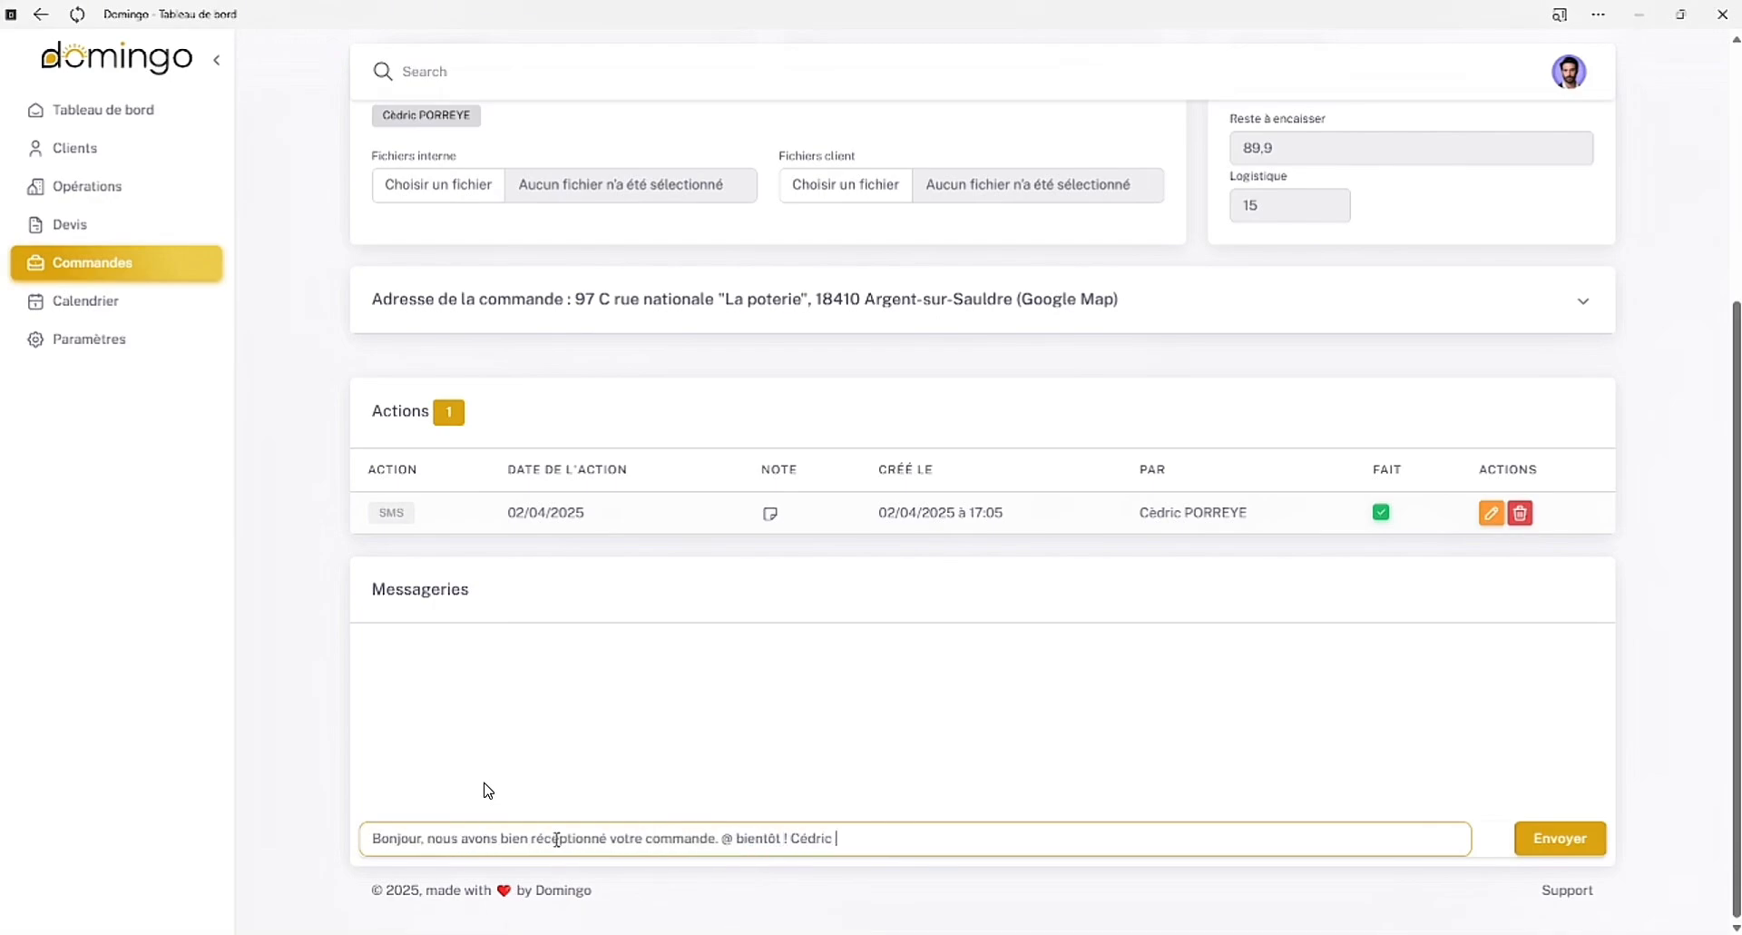
type("t ! Cédric")
left_click(1534, 836)
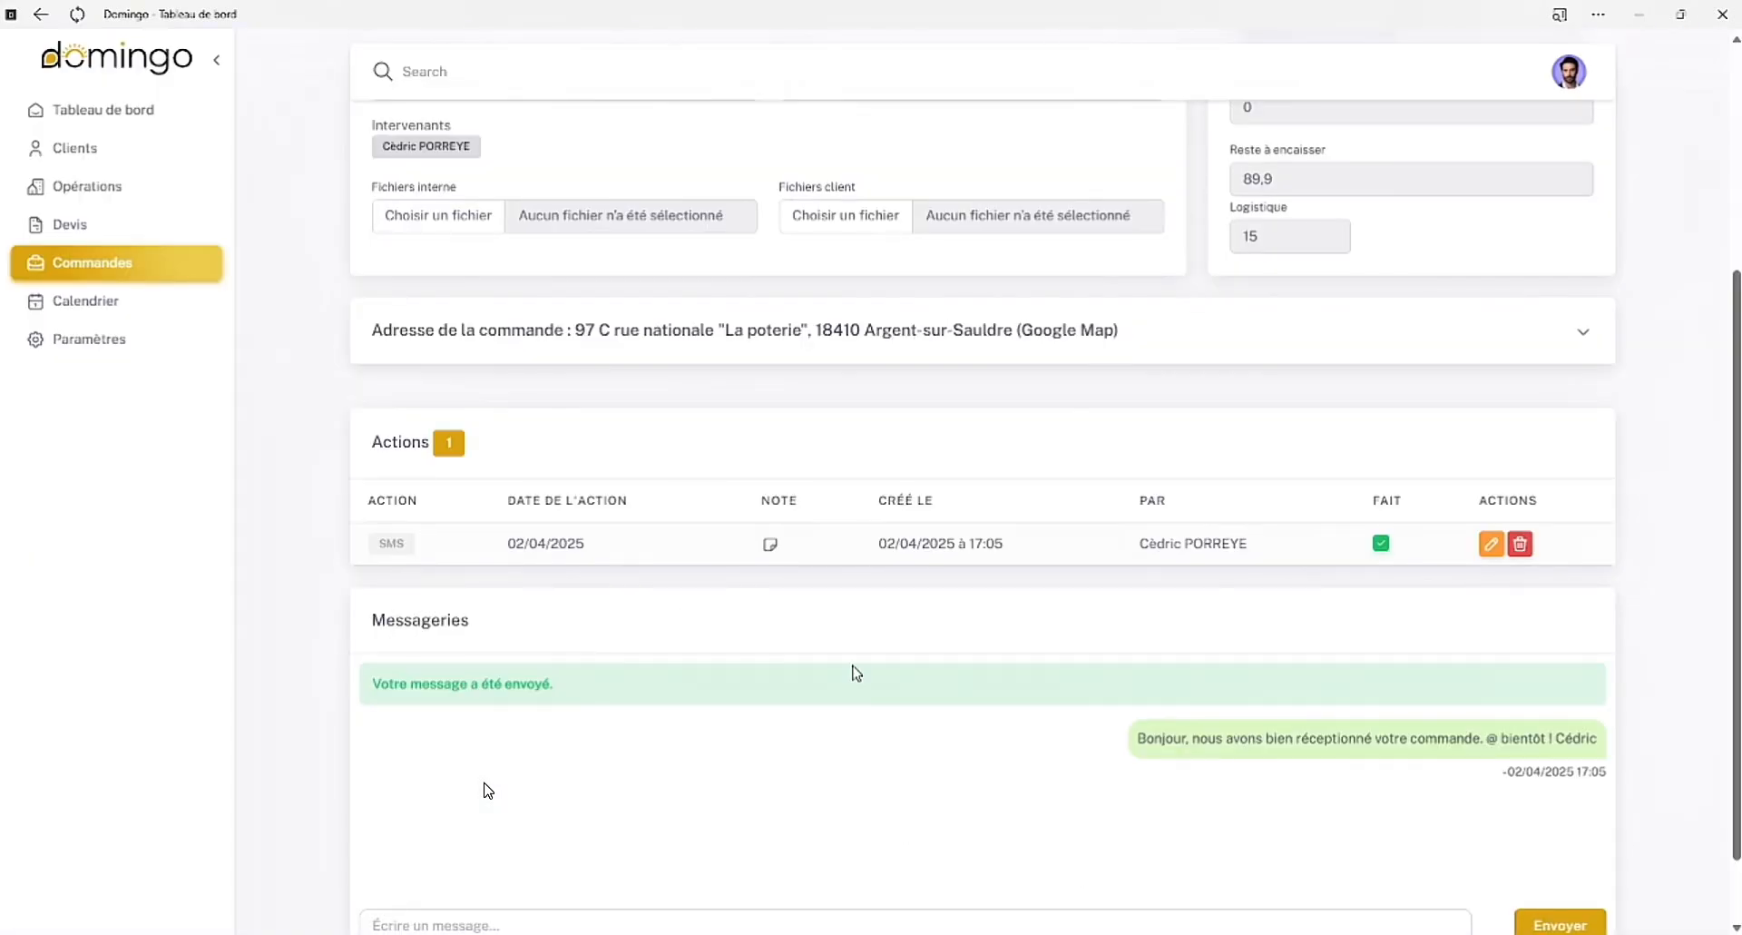
Mark the order's intervention date as accepted and save the update
scroll(856, 671, "up", 4)
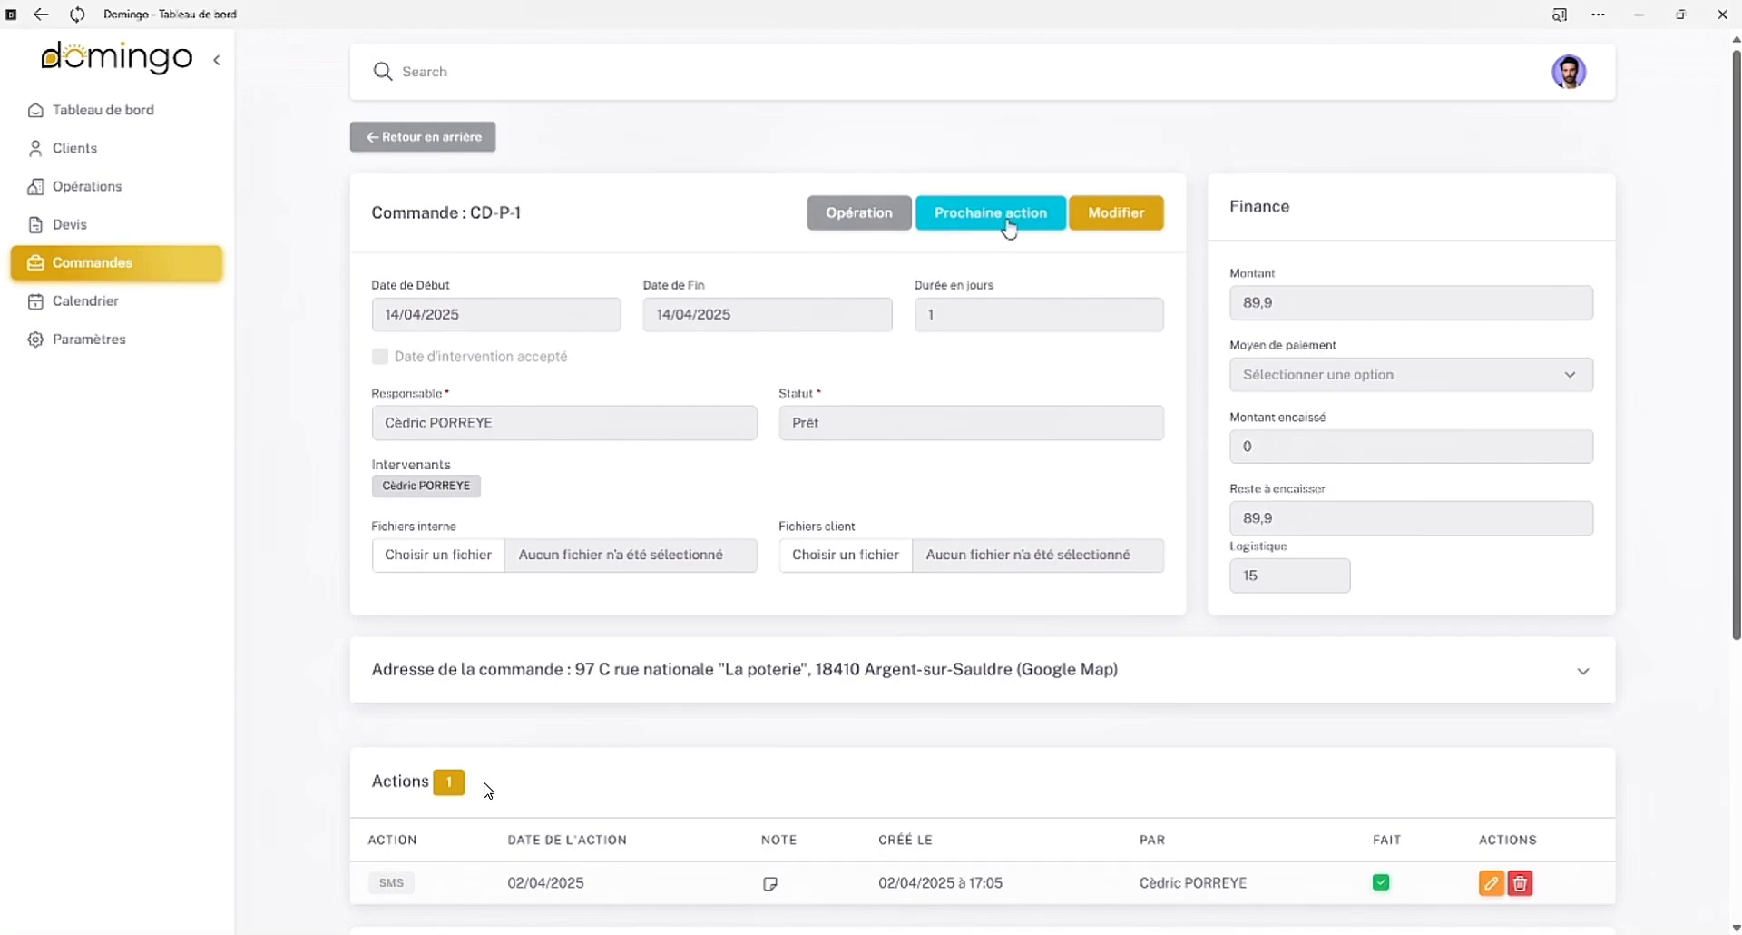
left_click(1107, 214)
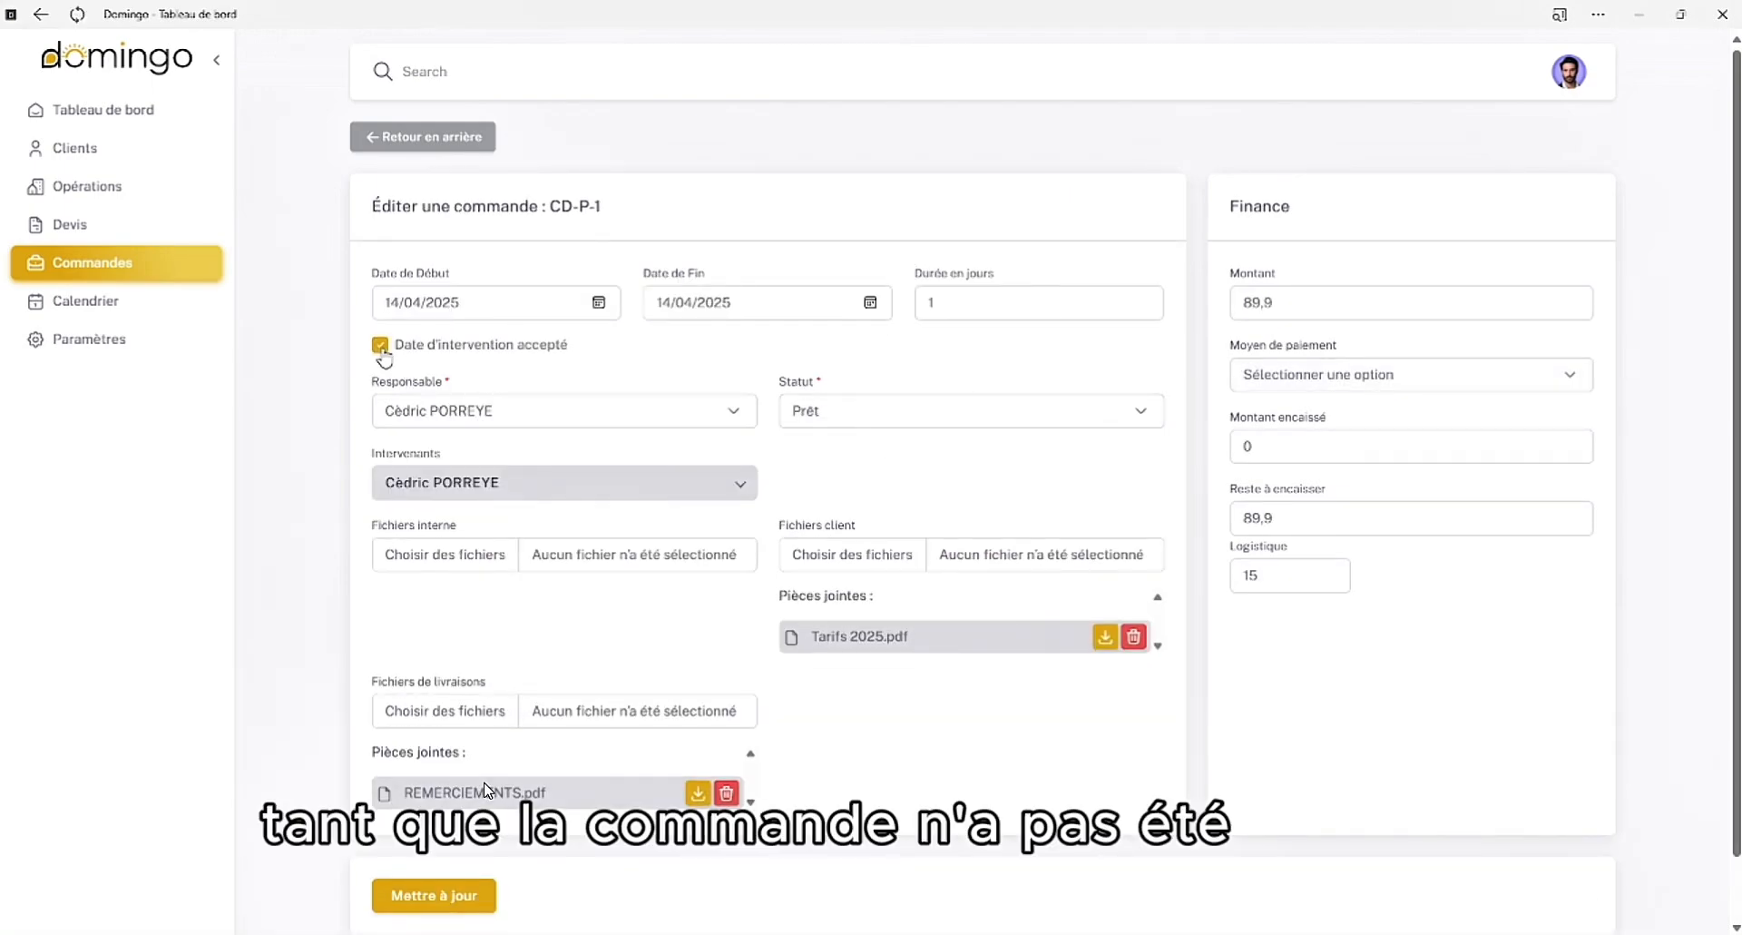
left_click(434, 894)
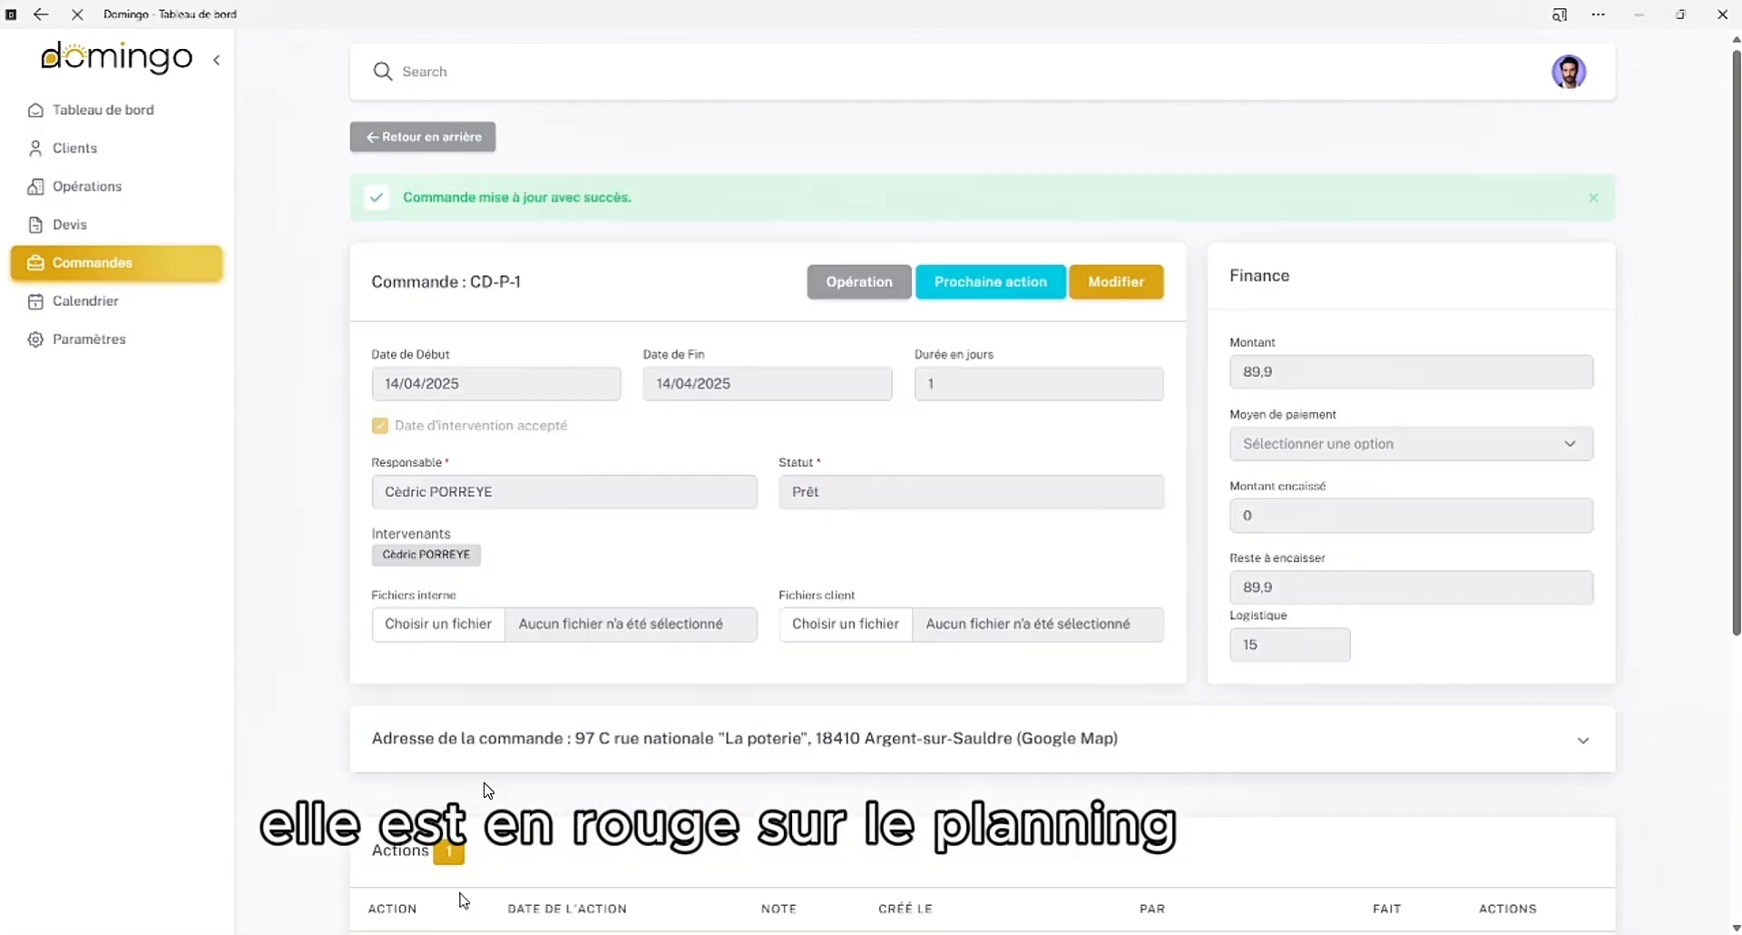
Check the order's updated colour in the April 2025 calendar and view its event summary on the 14th
left_click(85, 308)
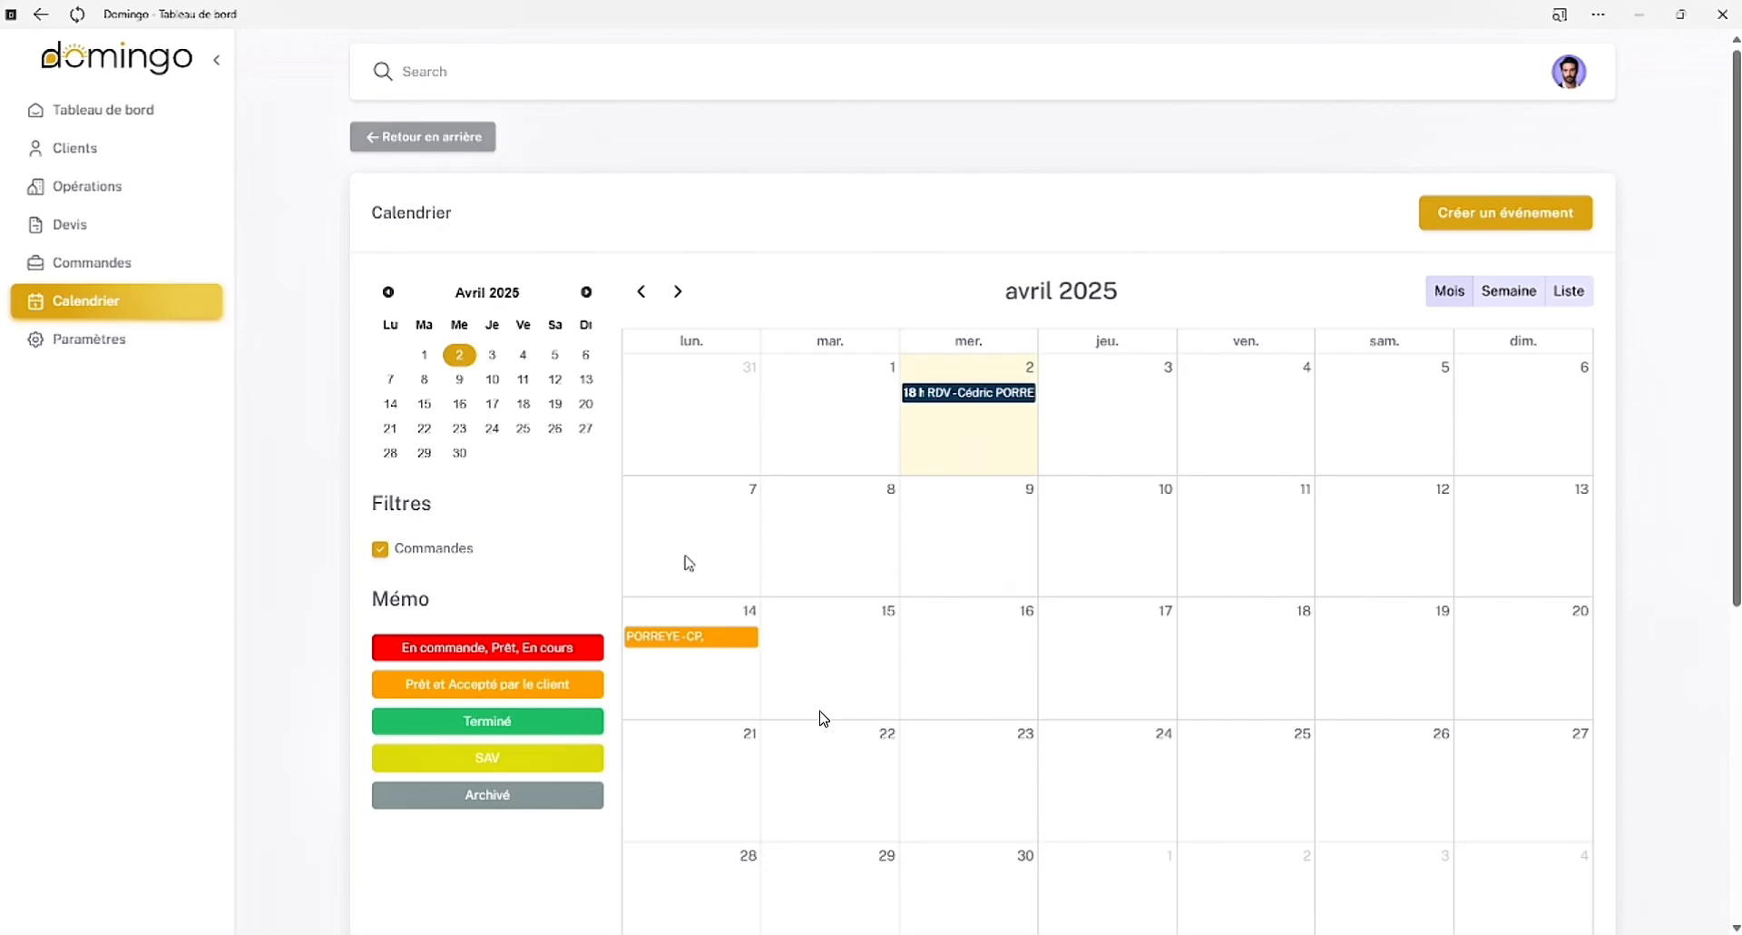
left_click(687, 636)
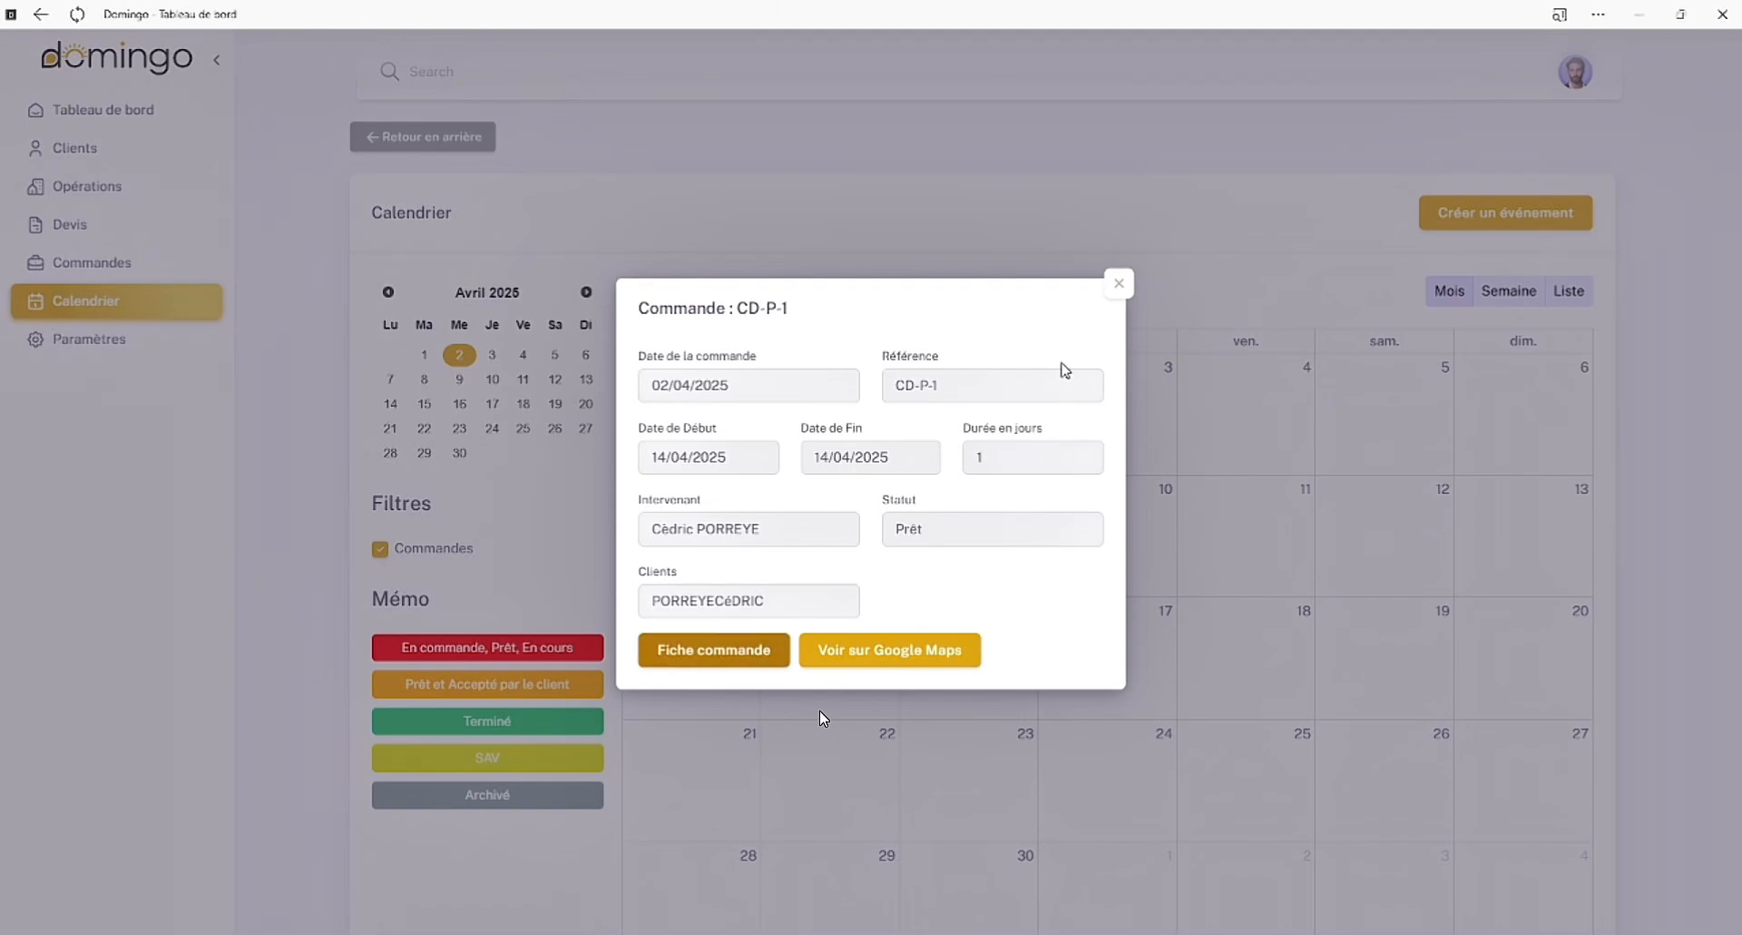
left_click(1119, 289)
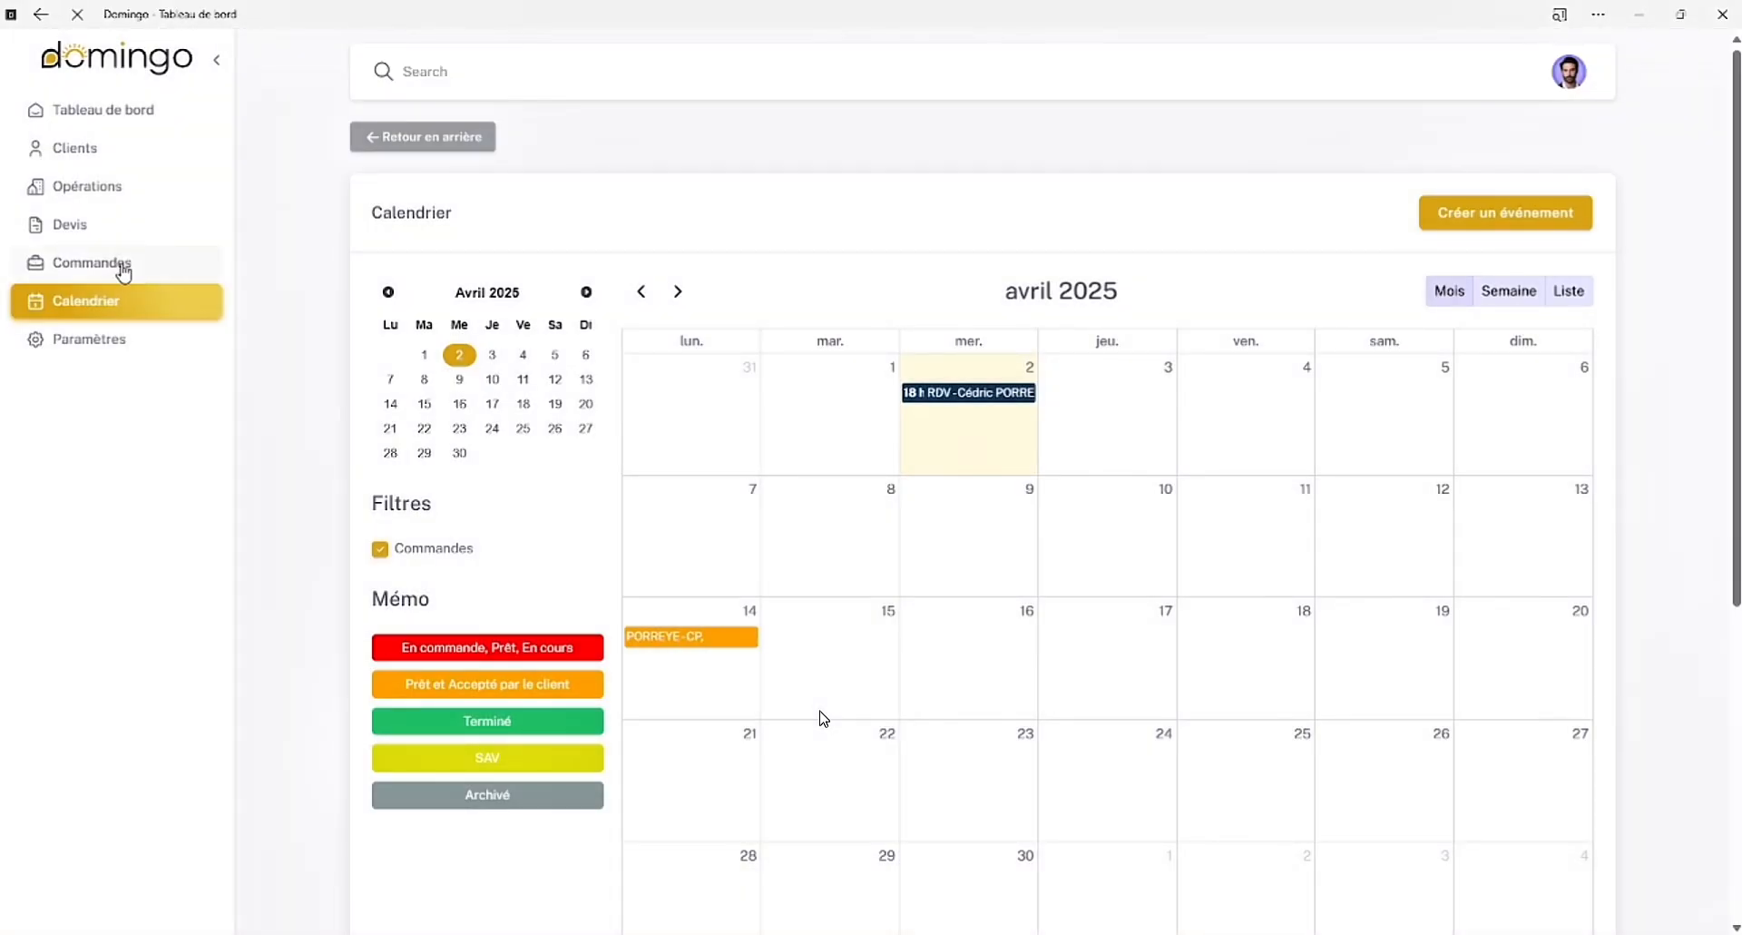
Open the order's details again and expand its address section to view the location map
left_click(124, 270)
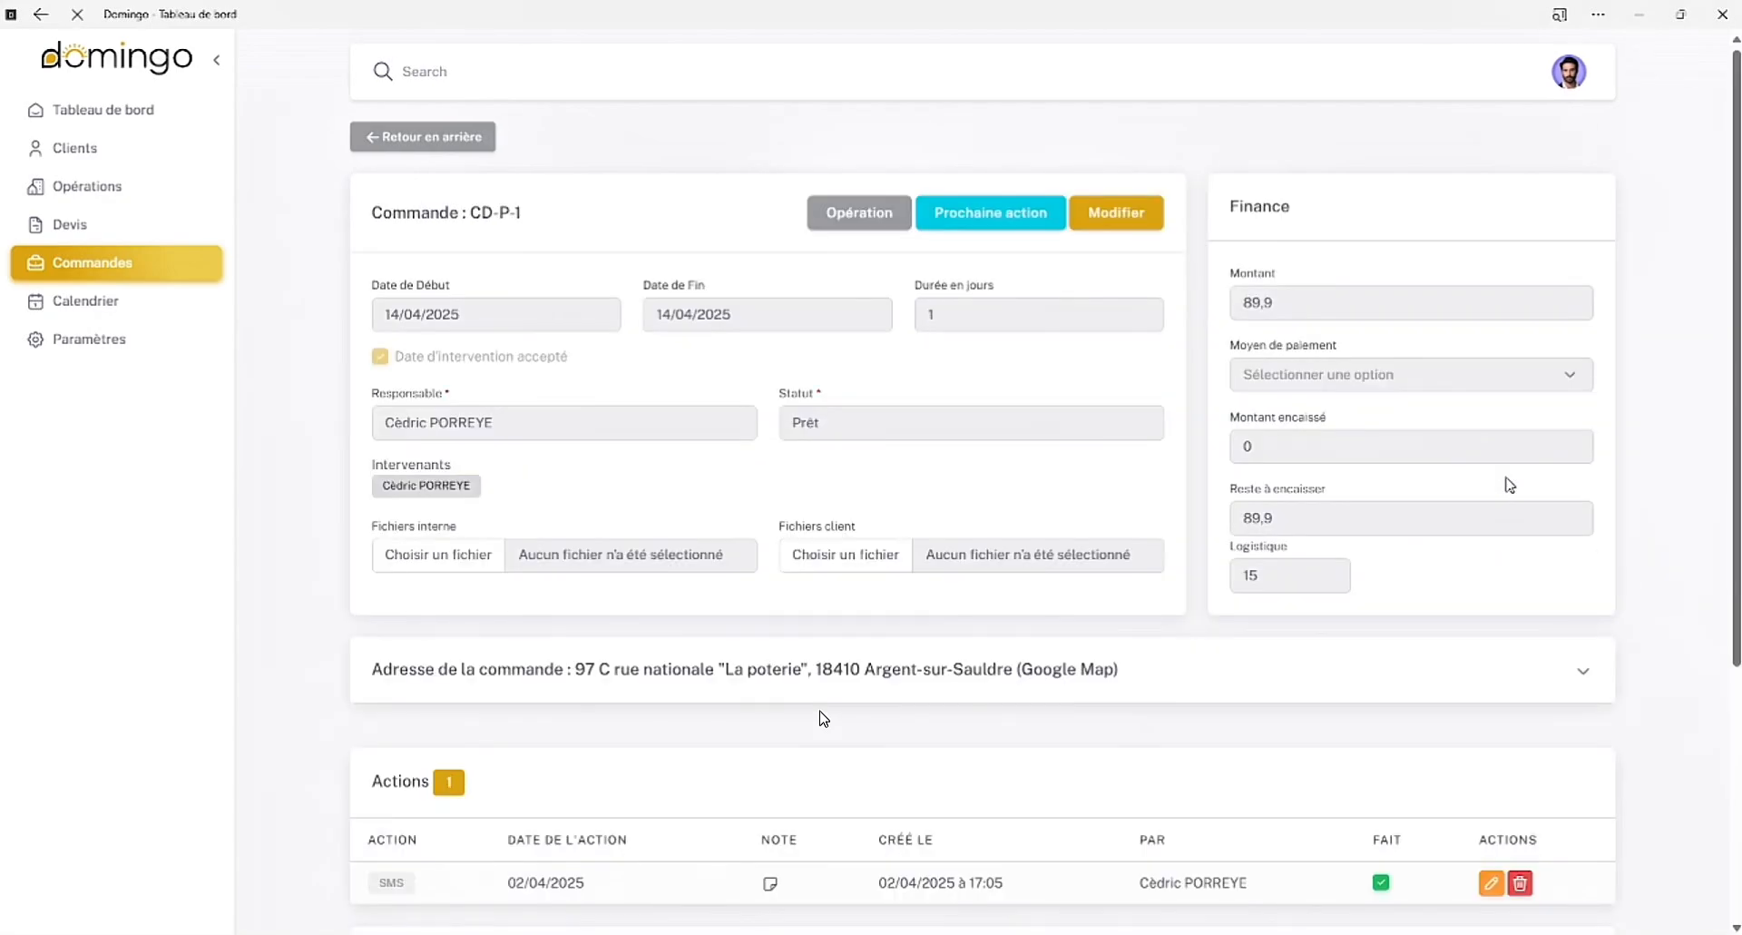
scroll(1250, 676, "down", 1)
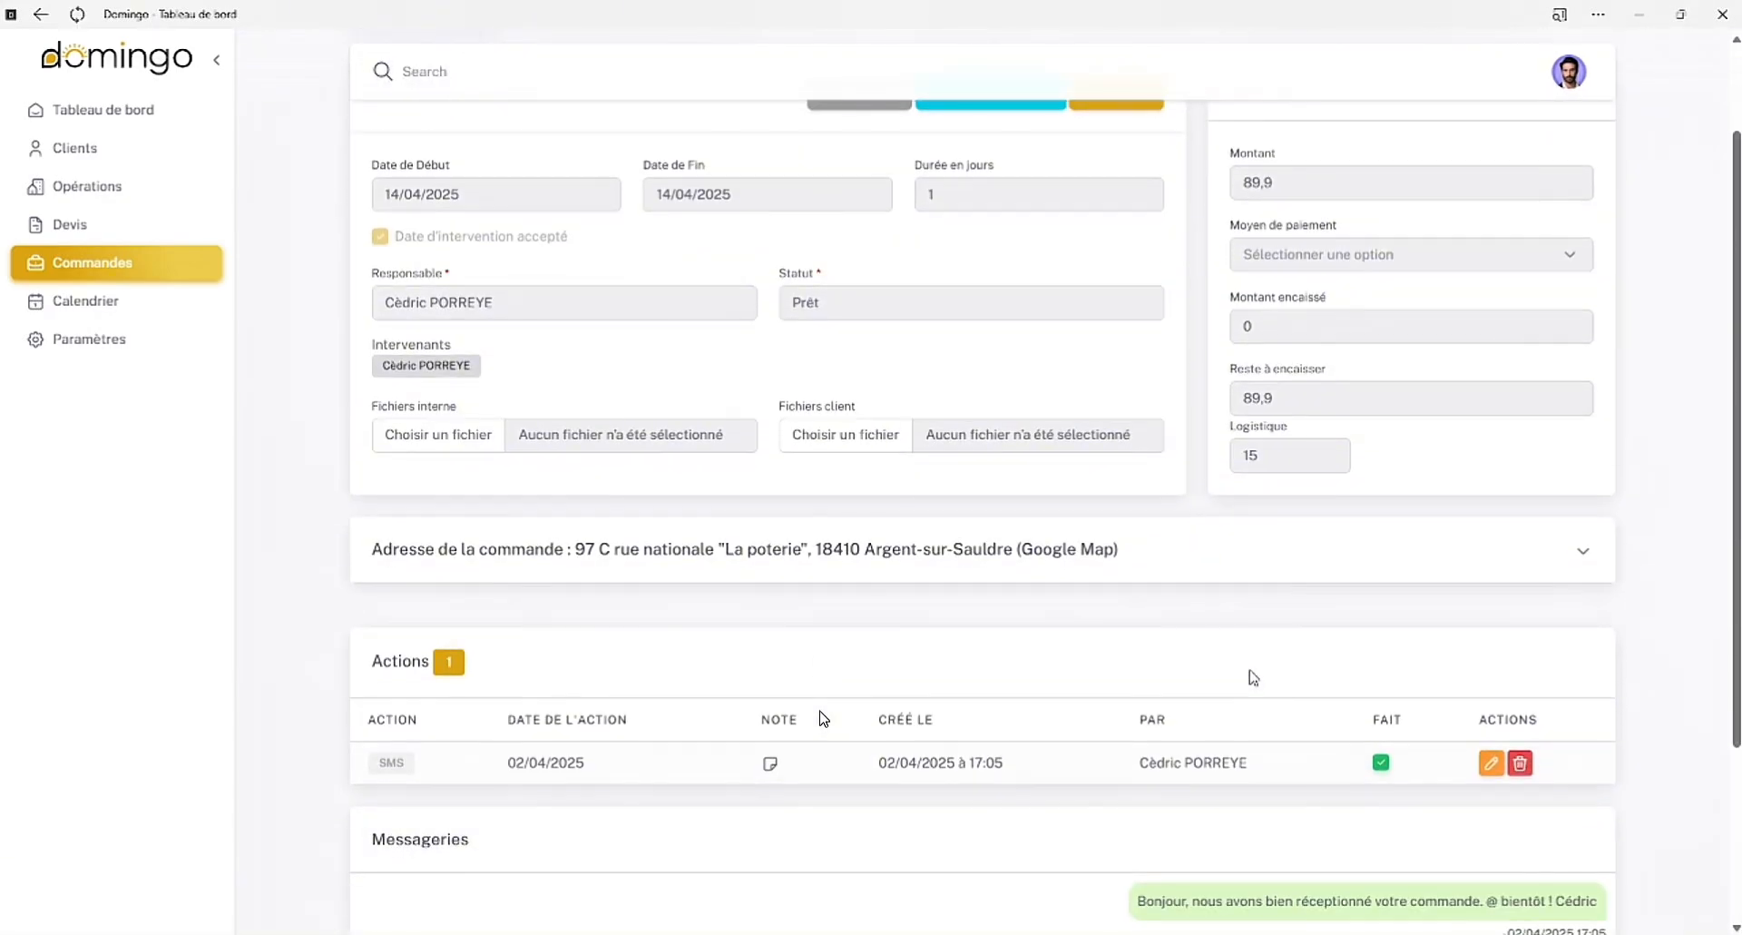
left_click(1584, 550)
scroll(966, 726, "down", 5)
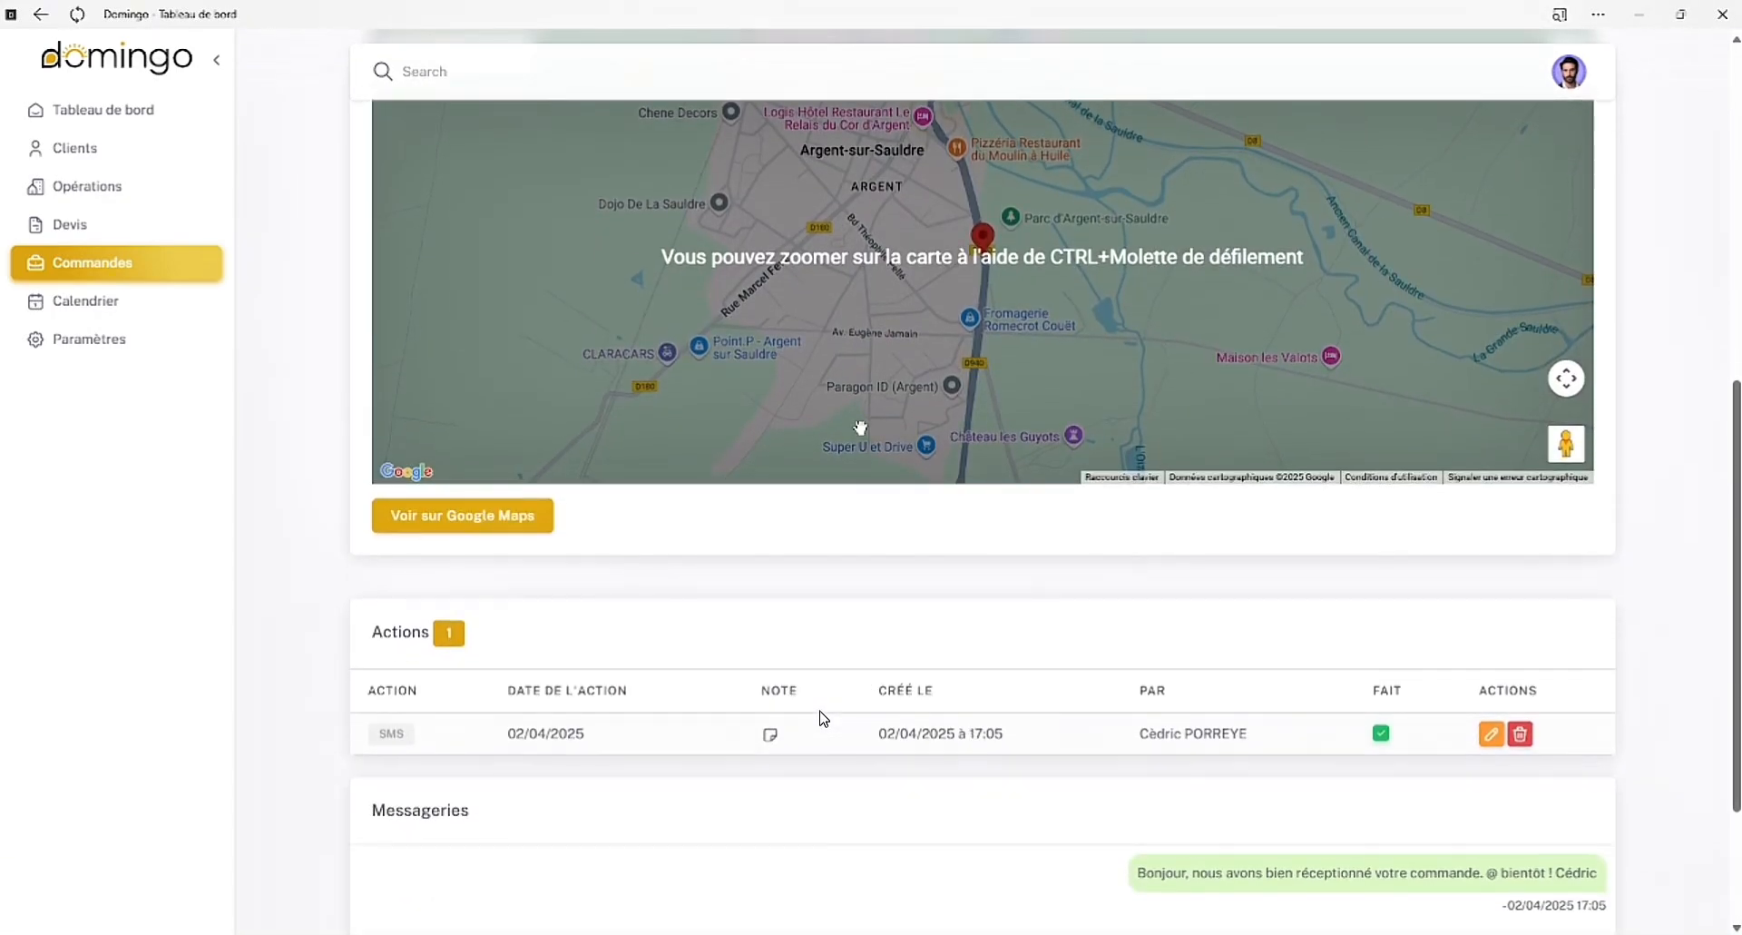
Update the order's status to Terminé, save it, and view the order in the April 2025 calendar
scroll(823, 719, "down", 3)
scroll(727, 661, "up", 10)
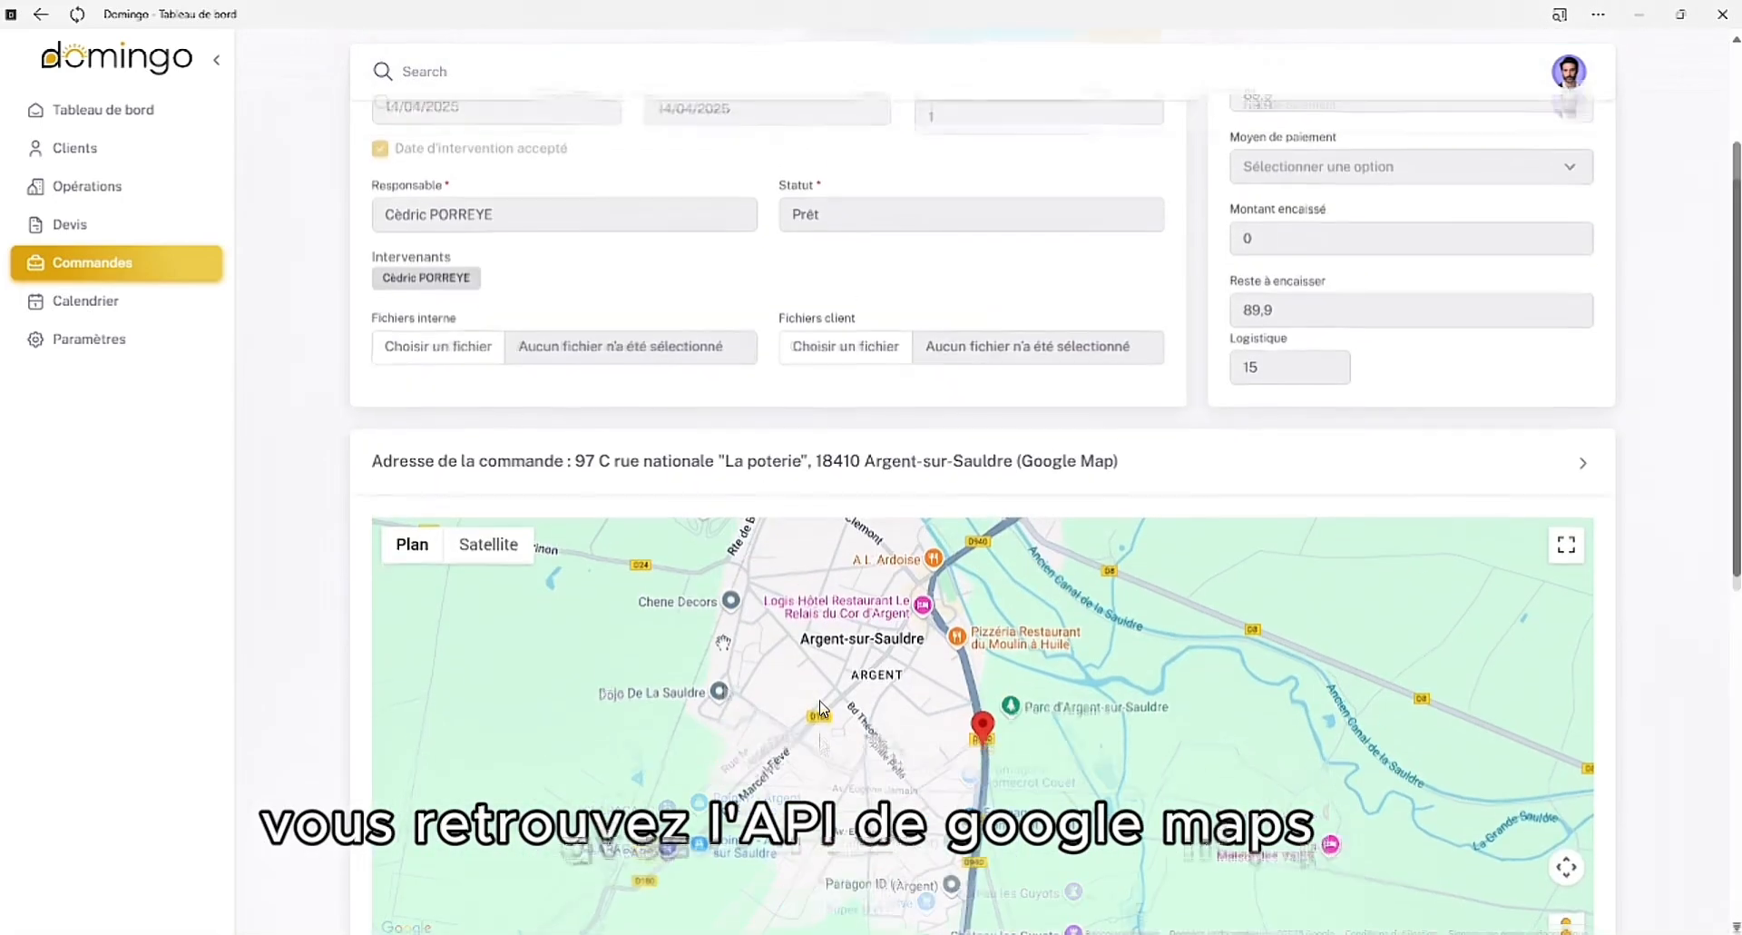
left_click(1083, 198)
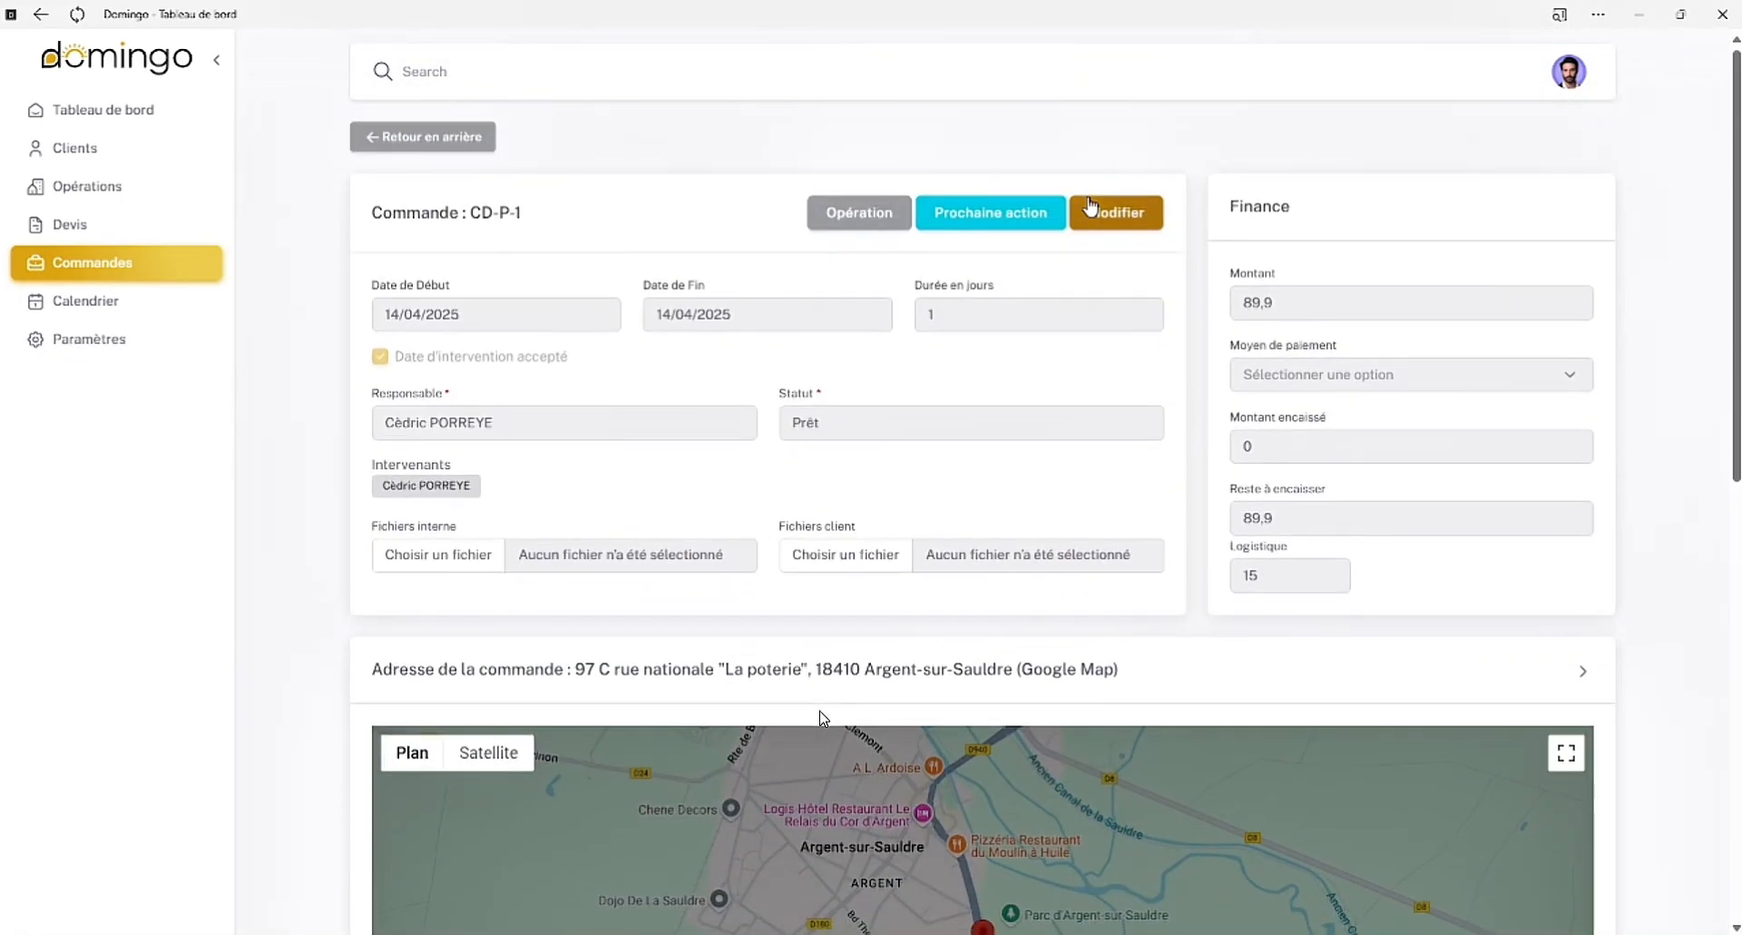
left_click(822, 417)
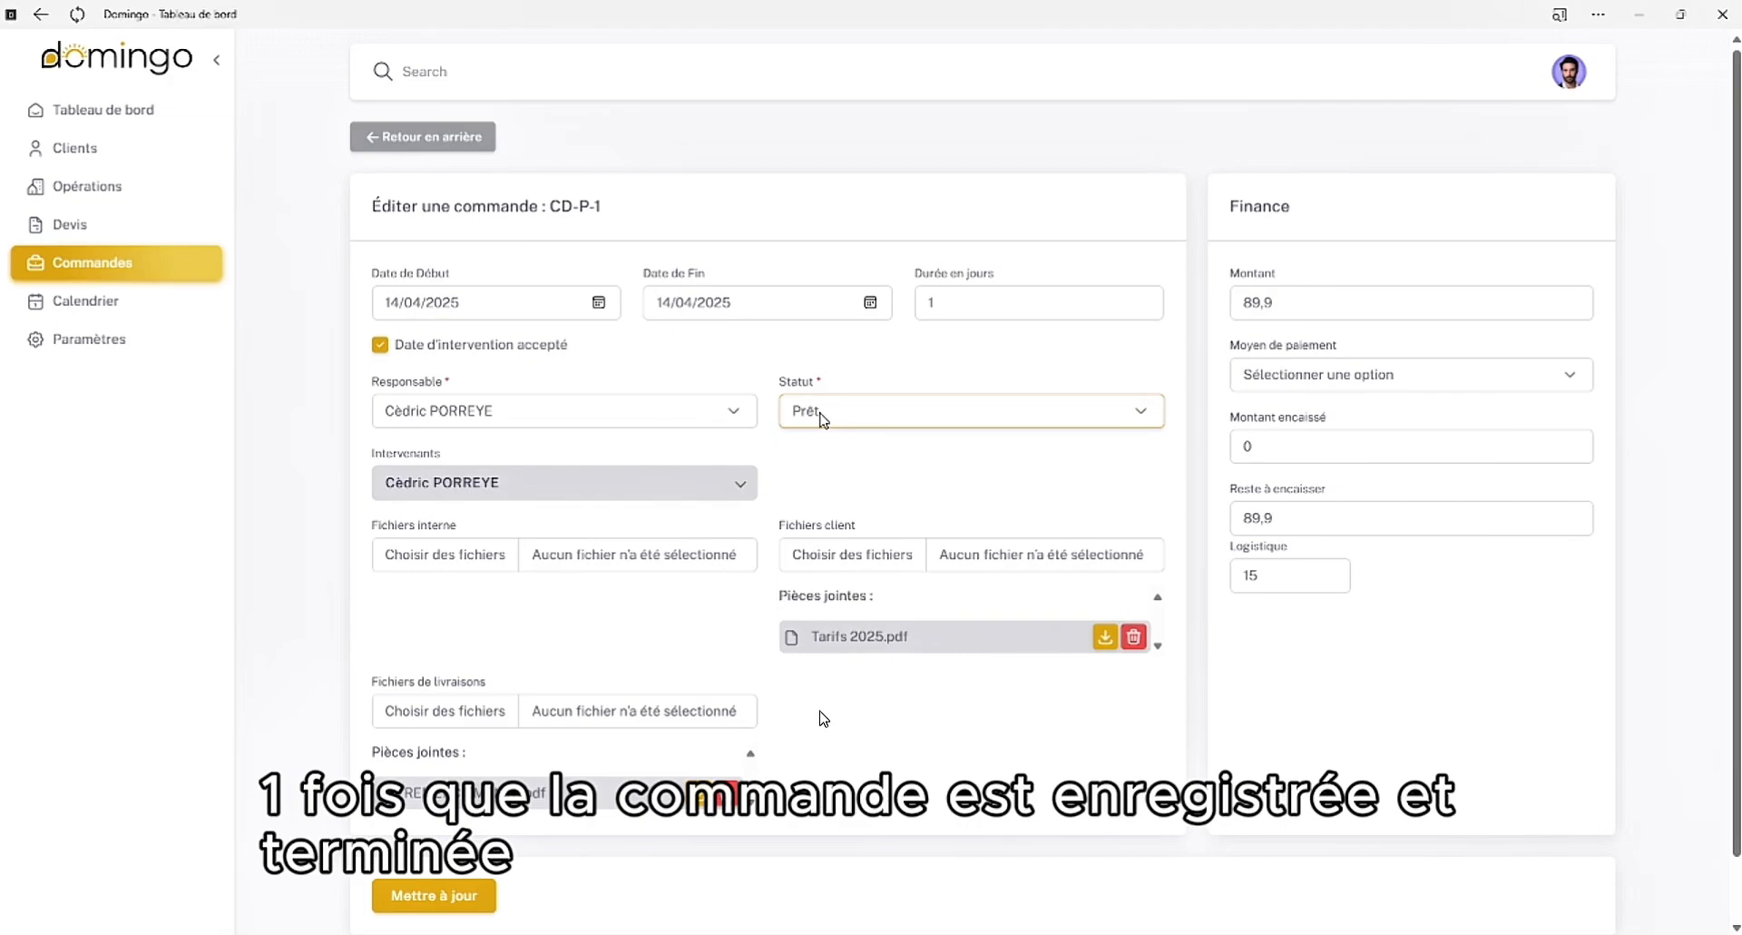
left_click(813, 570)
left_click(434, 896)
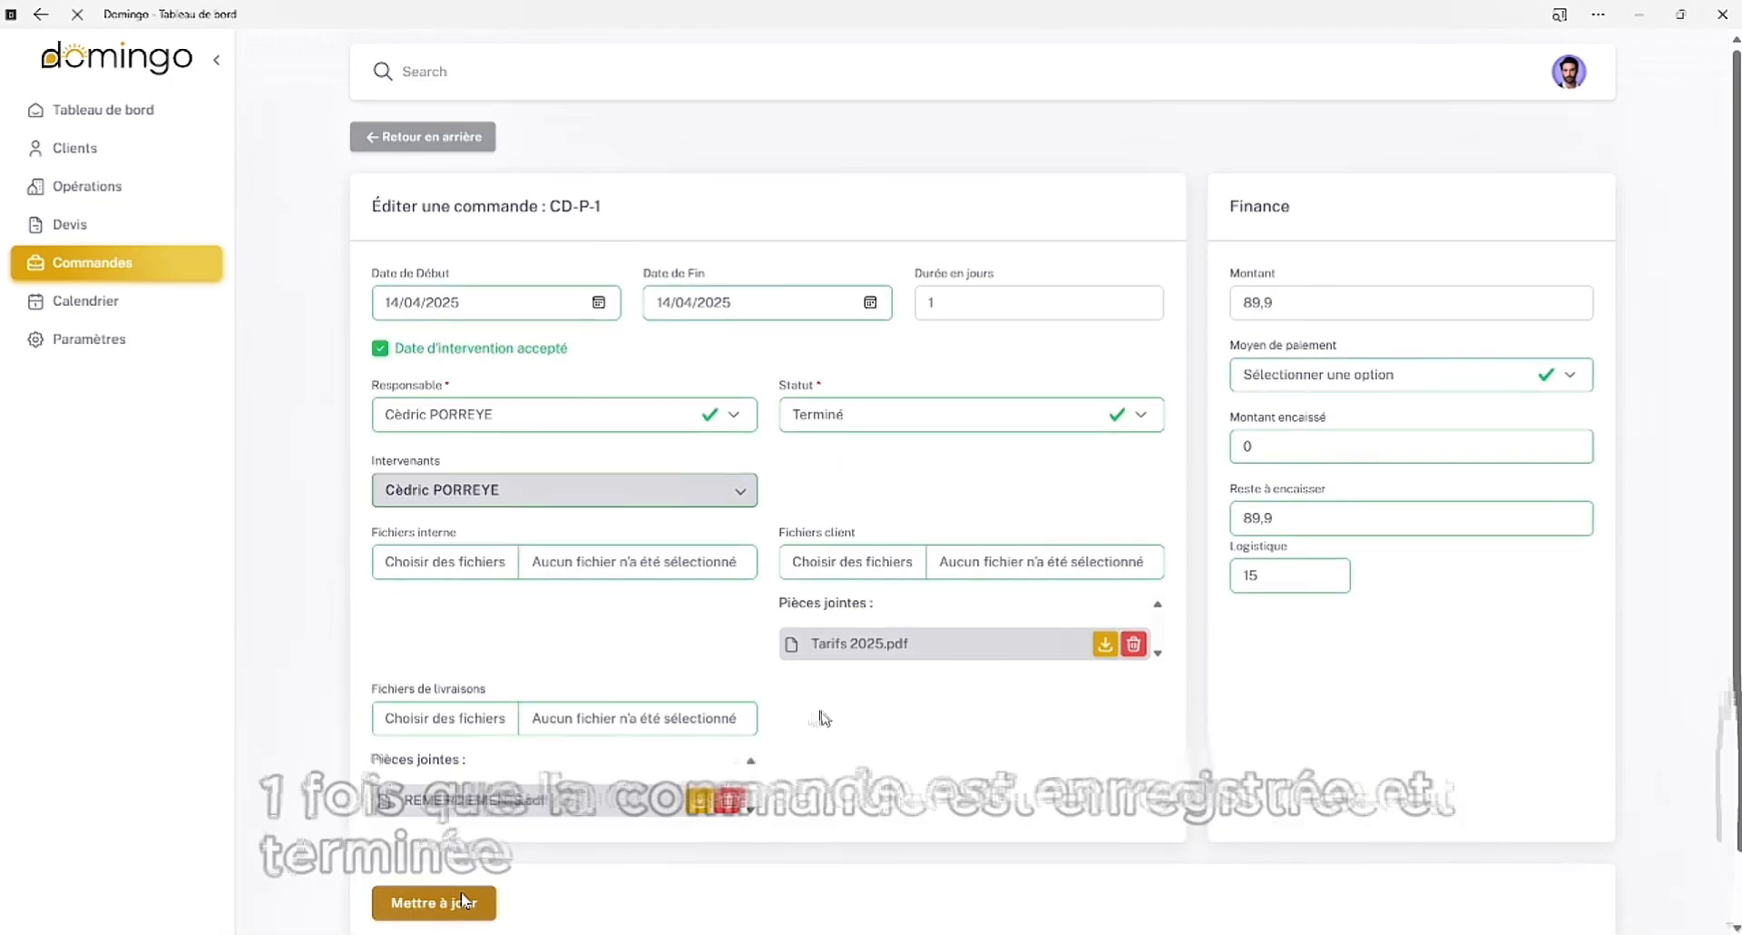
left_click(93, 311)
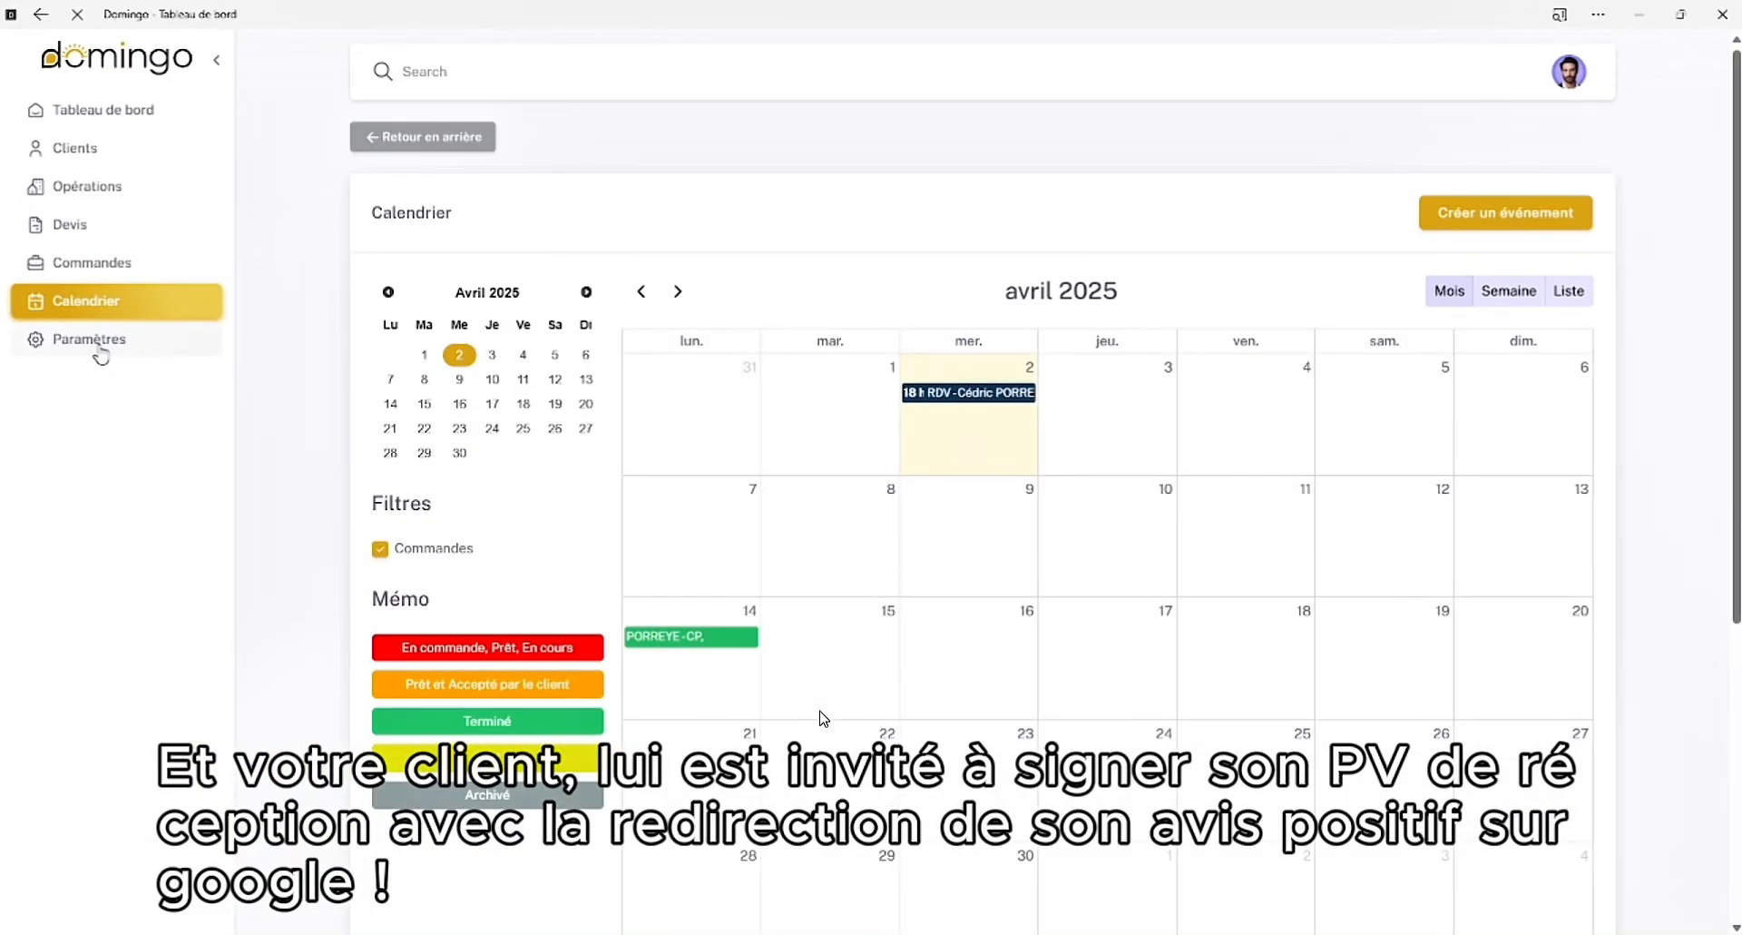
Look through the account settings, including the form for adding a collaborator and the company information, without adding anyone
left_click(96, 340)
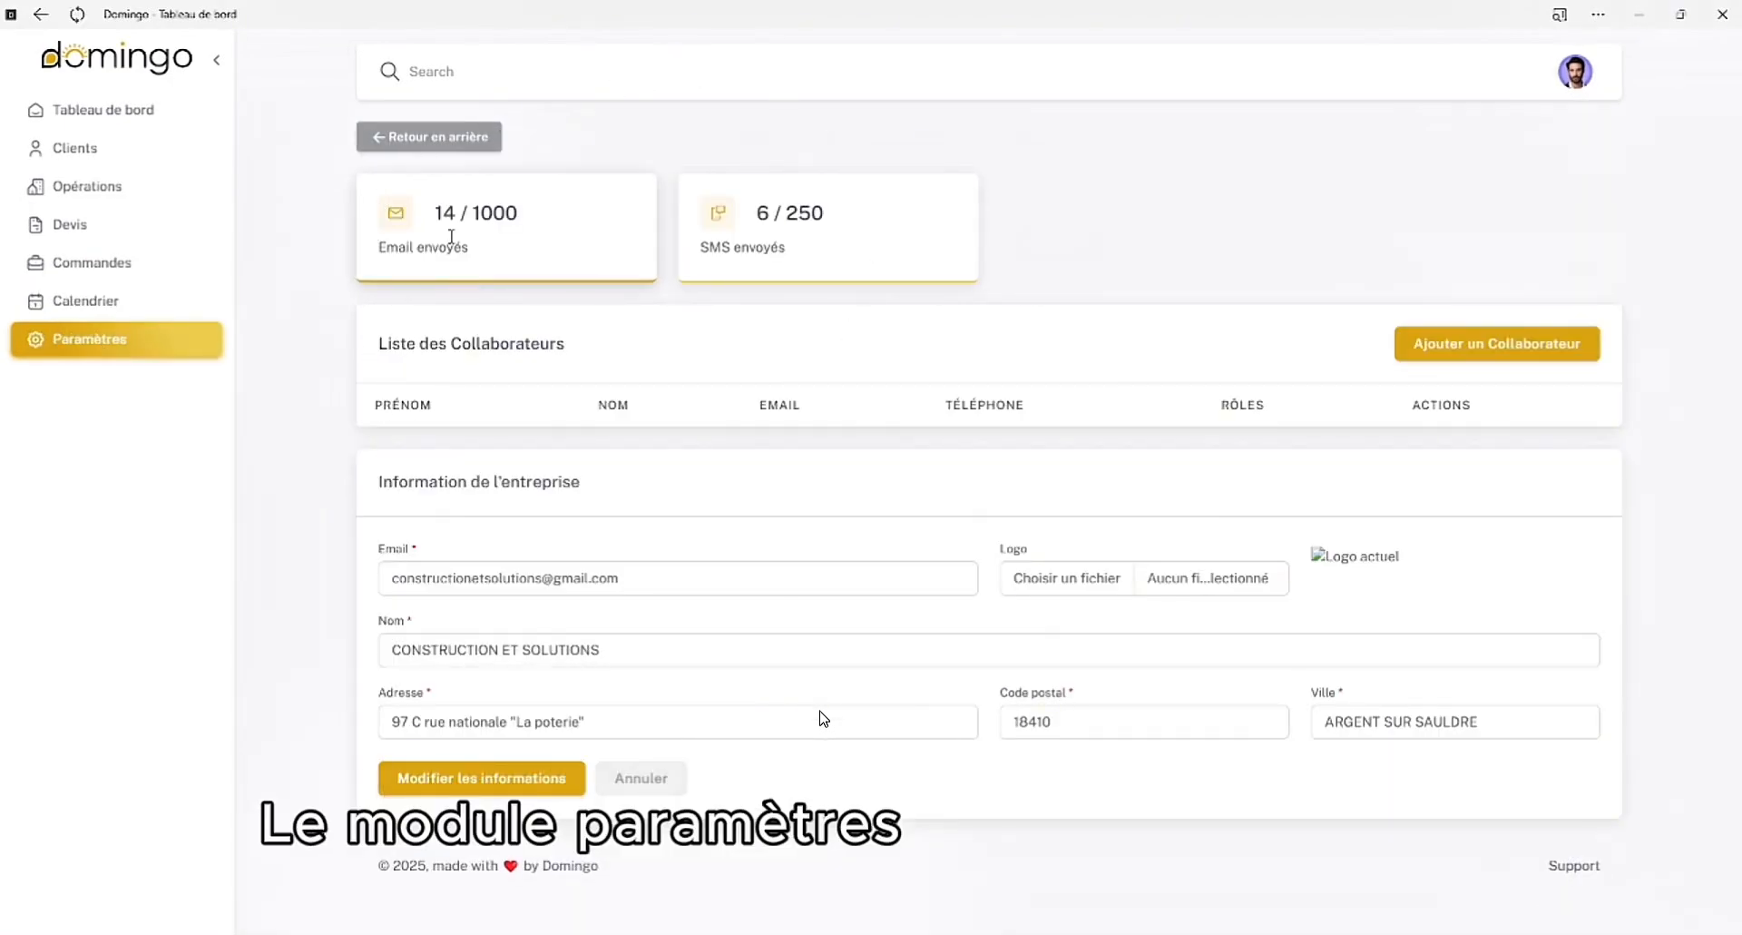
left_click(1511, 343)
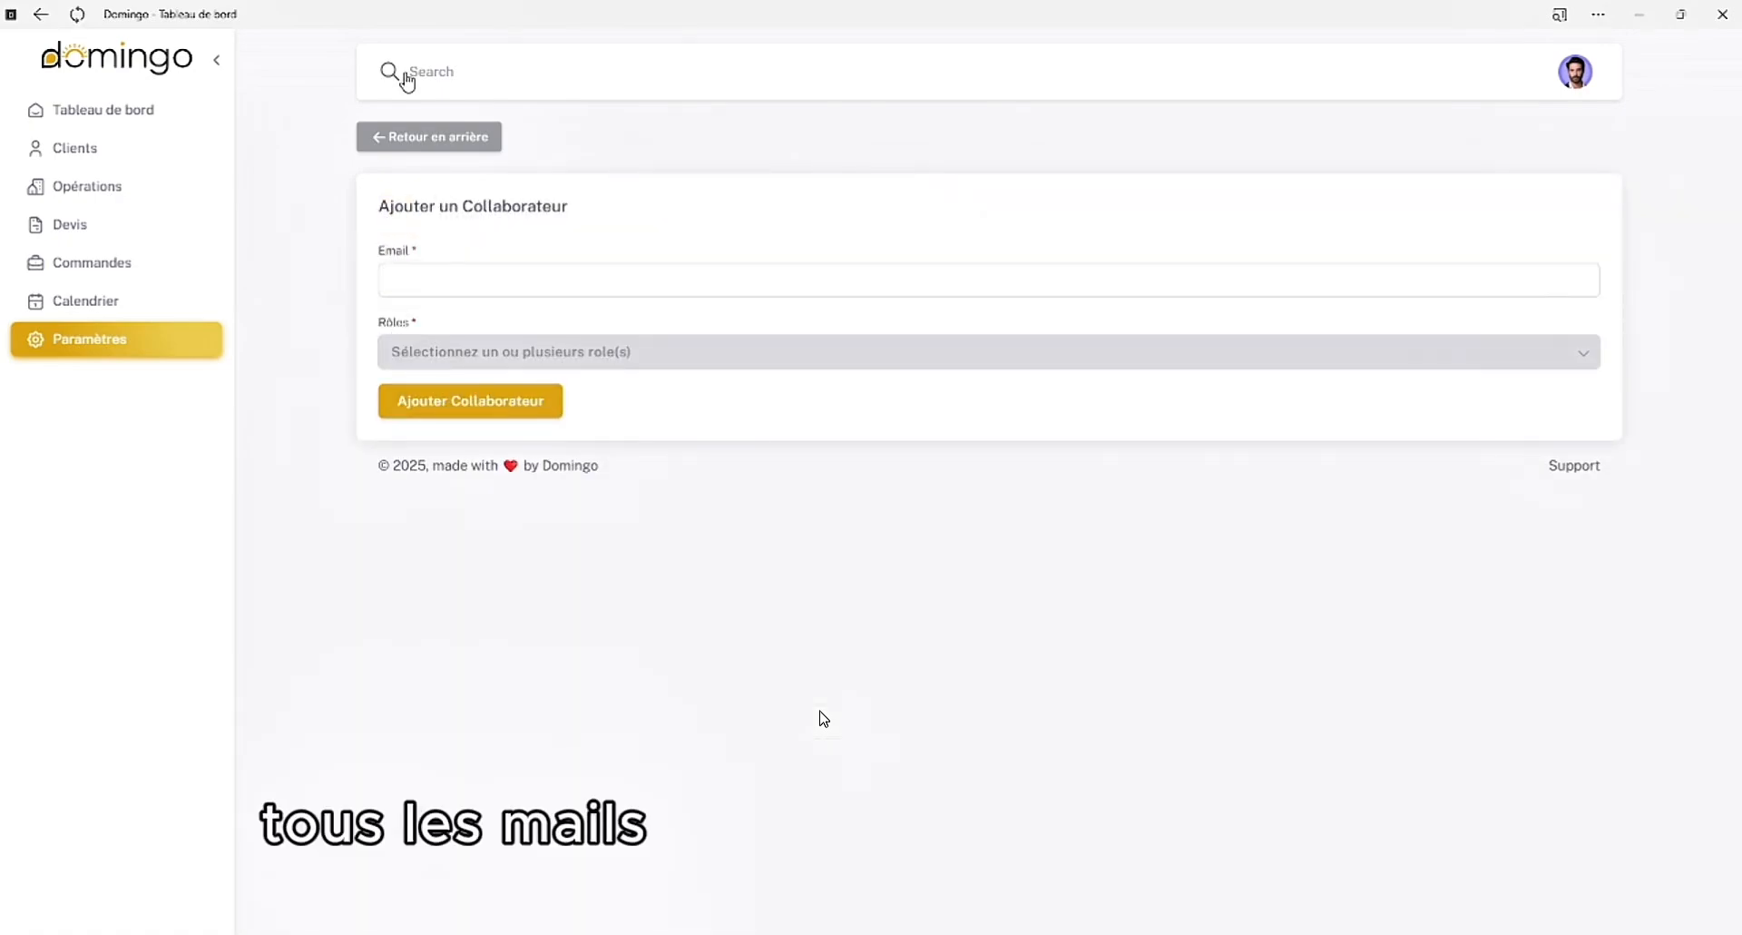
left_click(420, 143)
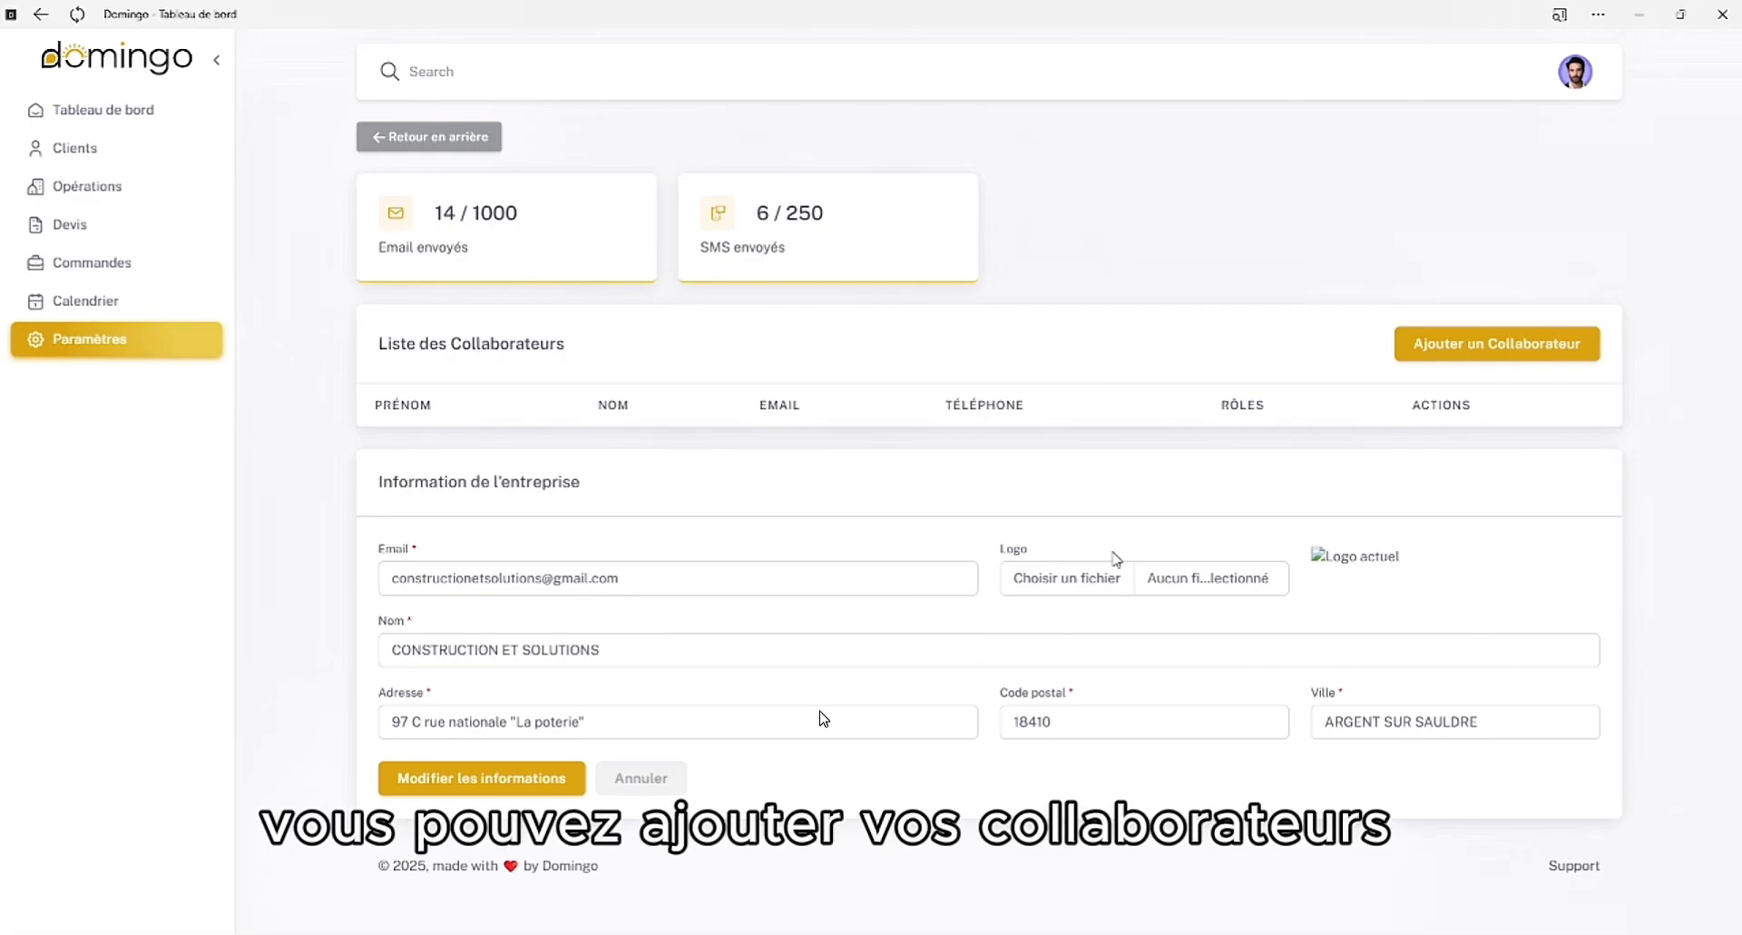
scroll(739, 637, "down", 1)
scroll(738, 637, "up", 1)
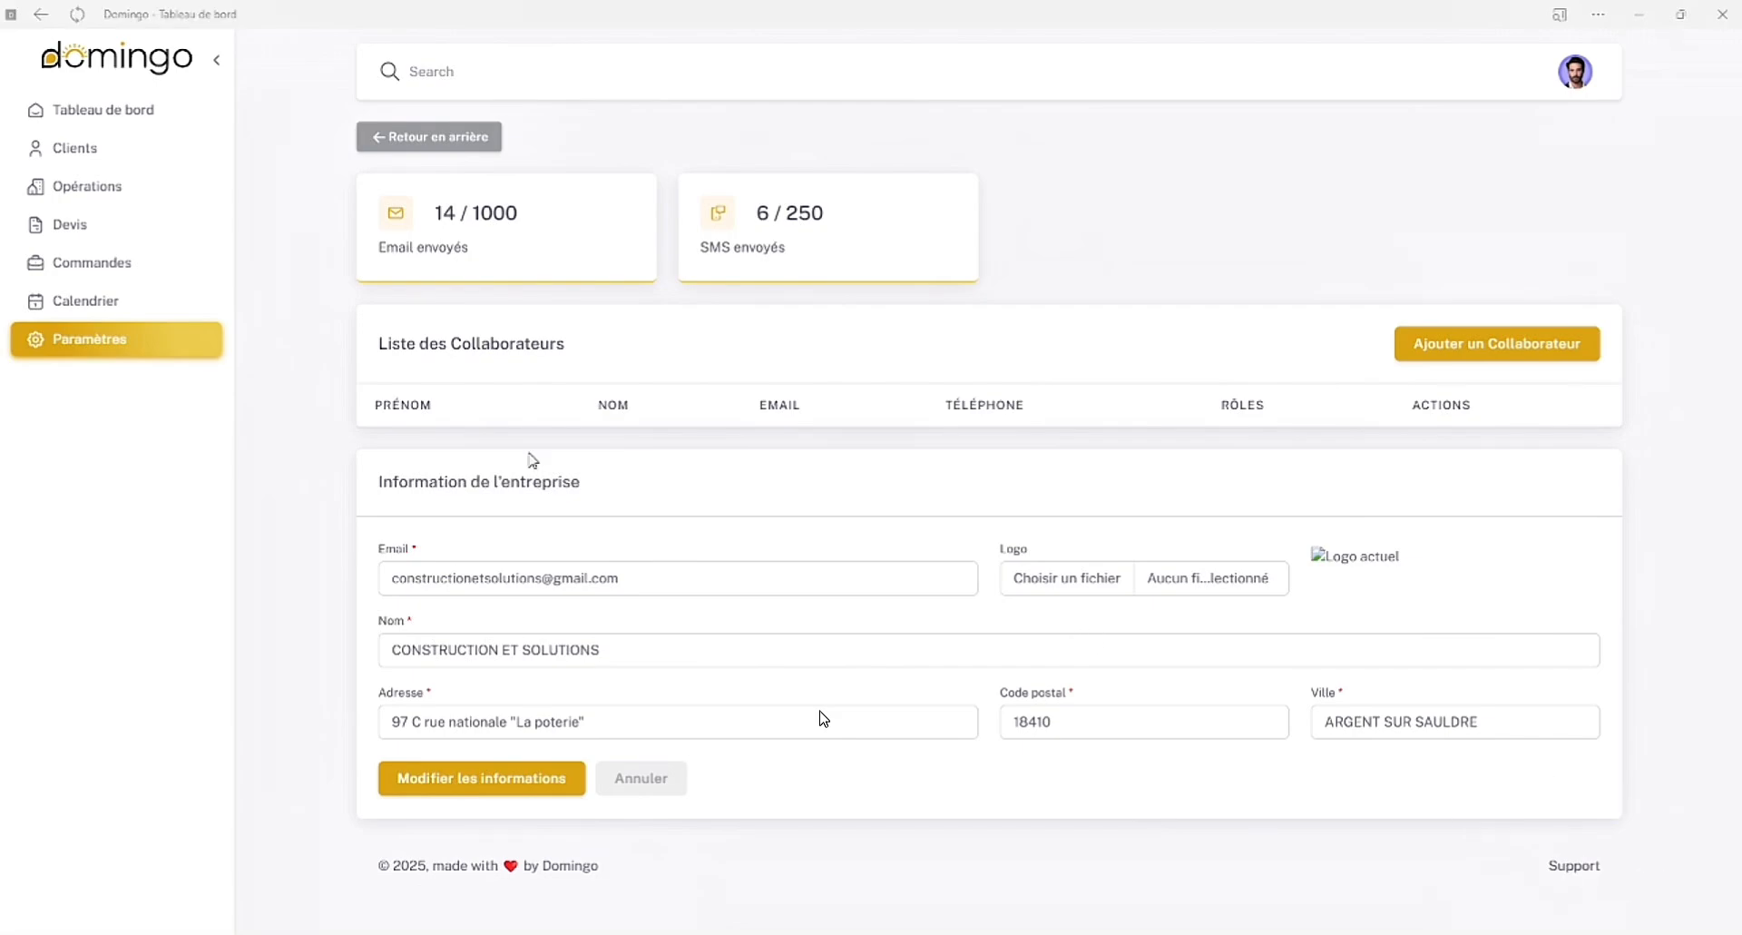
left_click(333, 22)
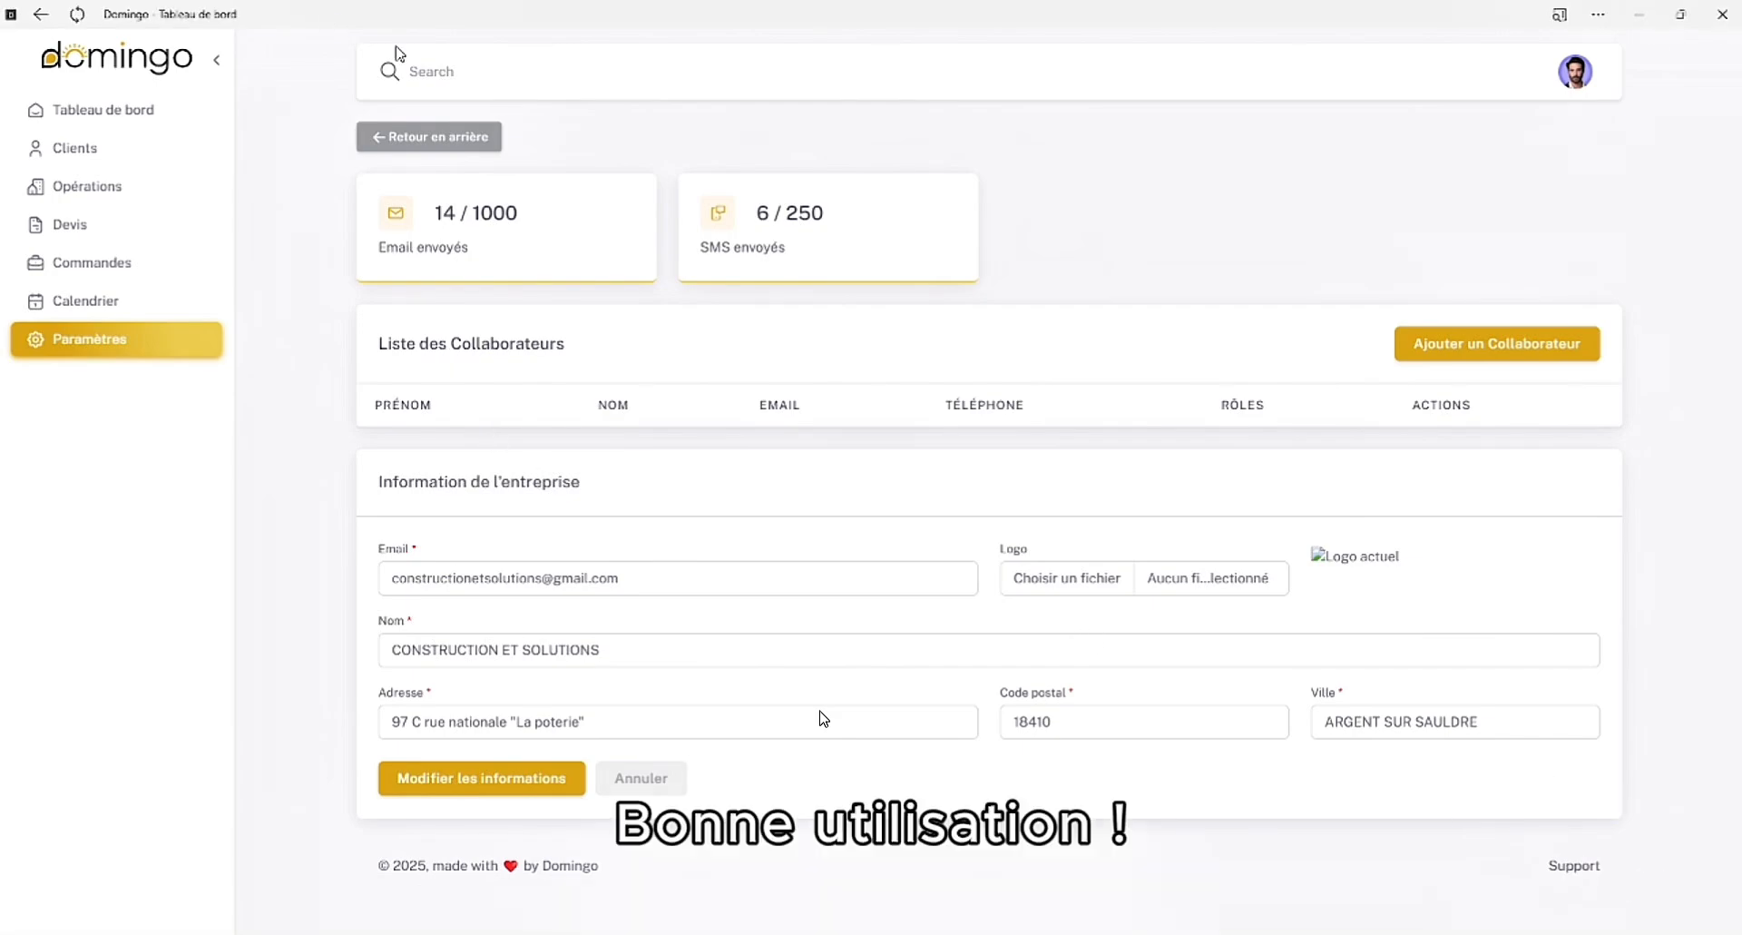